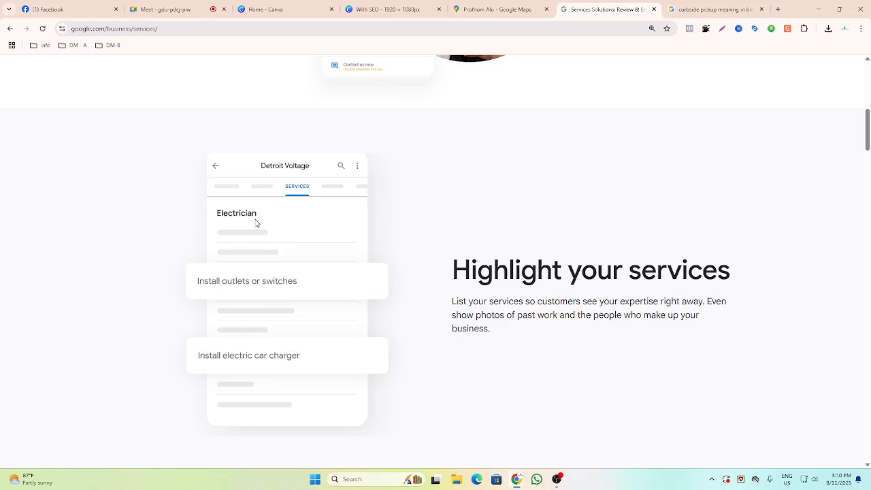
Scroll through the Google Business Profile services page to read its feature sections.
scroll(256, 223, down, 5)
scroll(421, 283, down, 2)
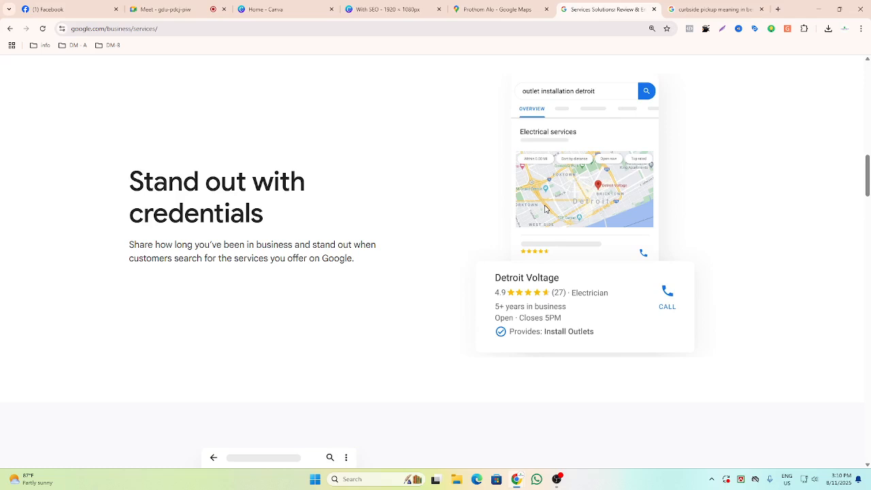
scroll(538, 211, down, 5)
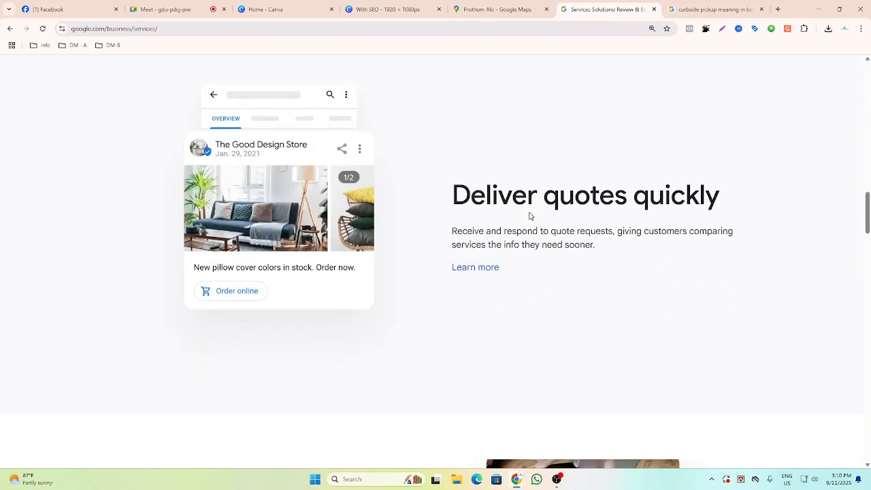
scroll(347, 194, down, 4)
scroll(594, 262, down, 1)
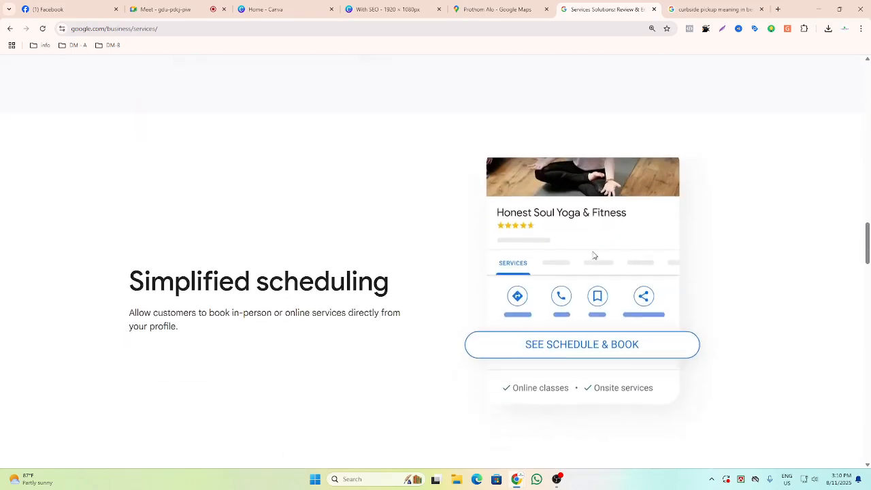
scroll(594, 255, down, 3)
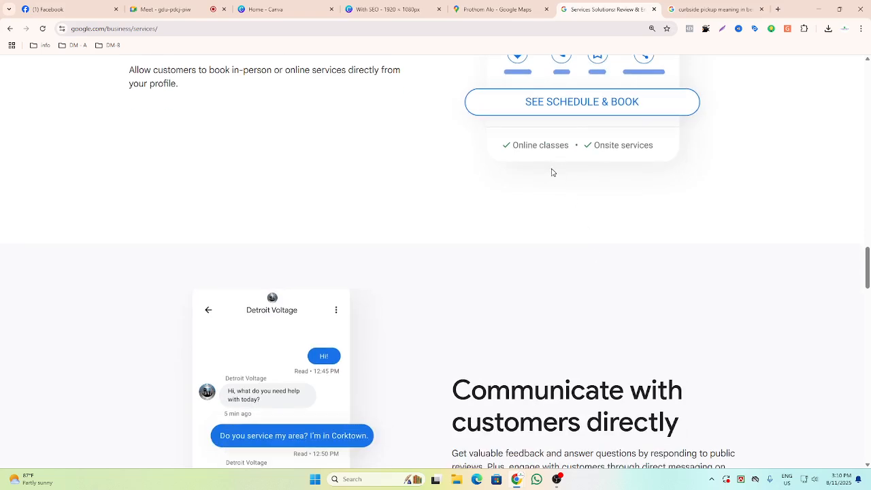
scroll(524, 218, up, 1)
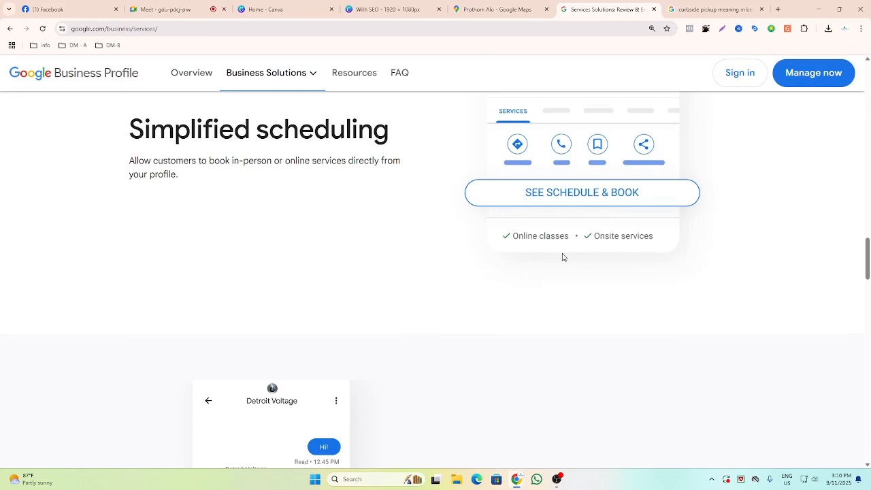
scroll(562, 256, down, 3)
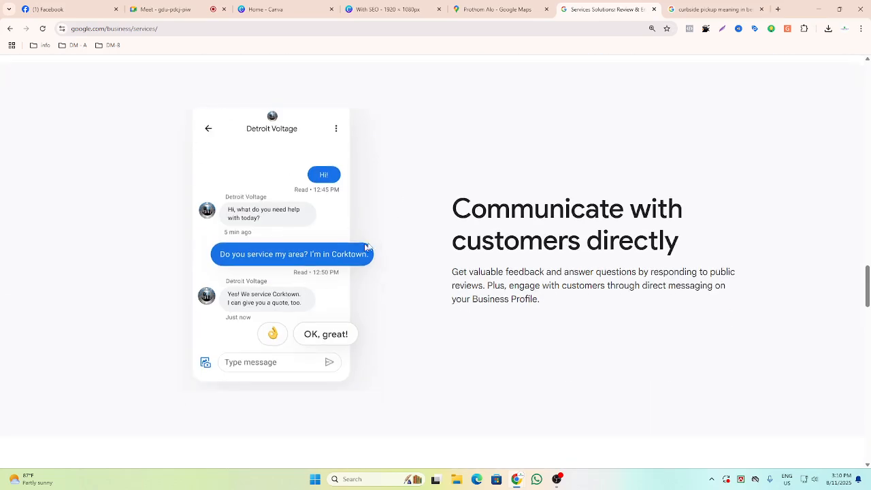
scroll(356, 252, up, 3)
scroll(436, 273, up, 15)
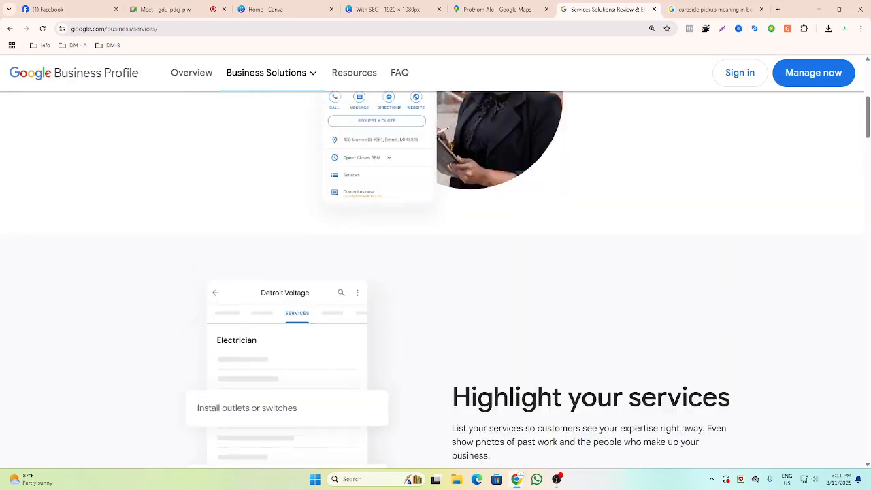
scroll(381, 229, down, 2)
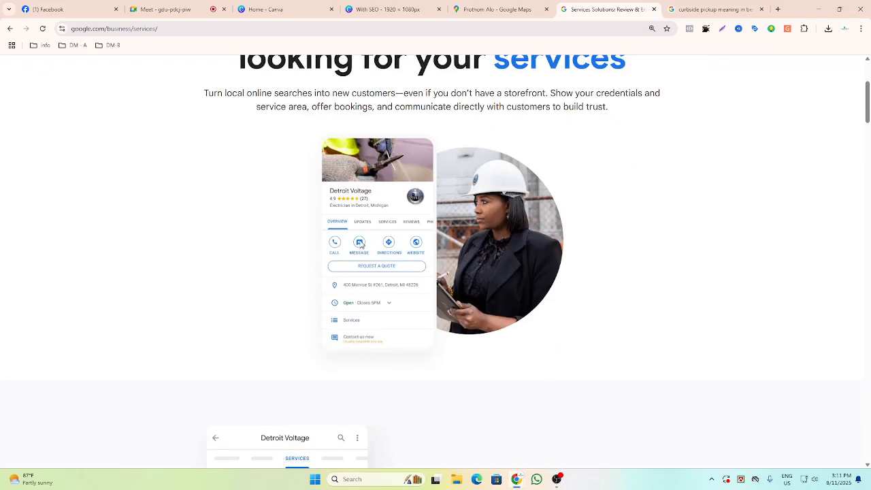
scroll(383, 294, down, 15)
scroll(383, 293, down, 4)
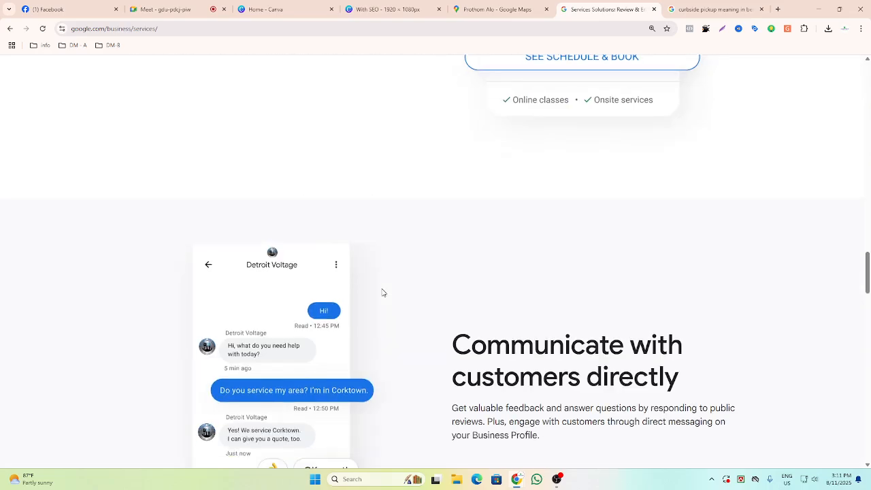
scroll(383, 292, down, 3)
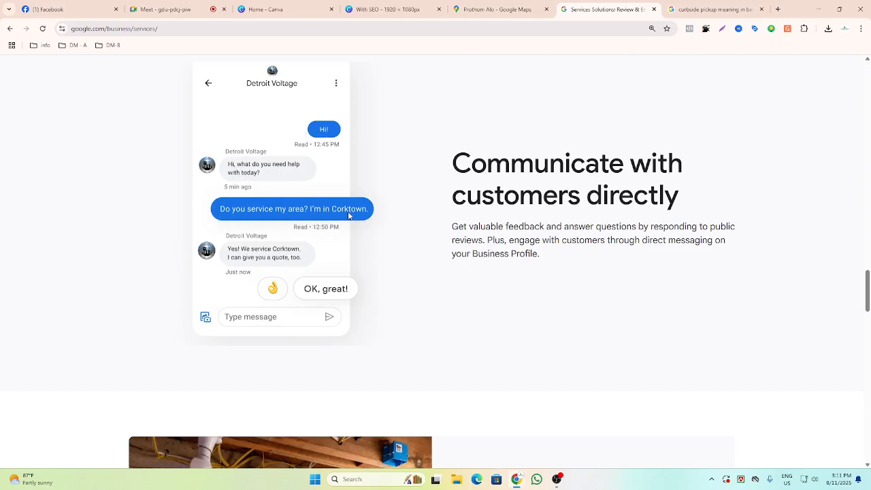
scroll(388, 303, down, 1)
scroll(389, 304, down, 5)
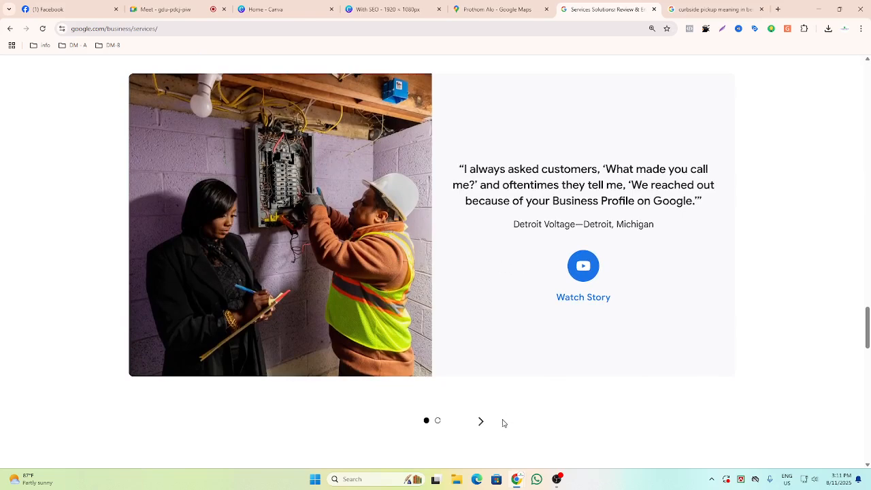
Advance the customer-stories carousel to the next story and scroll back up the page.
click(482, 423)
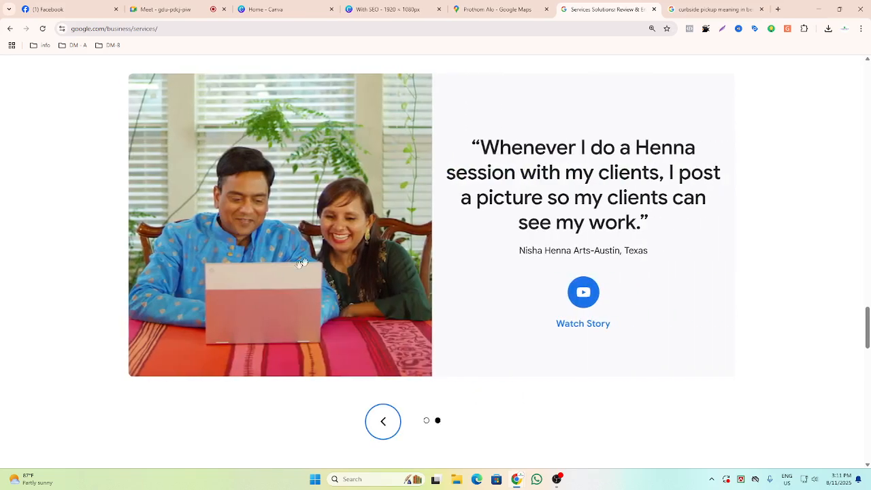
scroll(470, 307, up, 5)
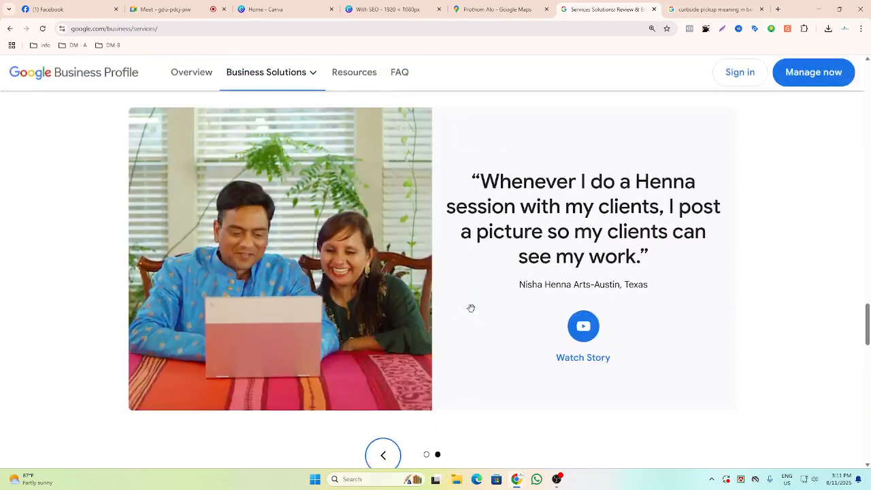
scroll(471, 308, up, 8)
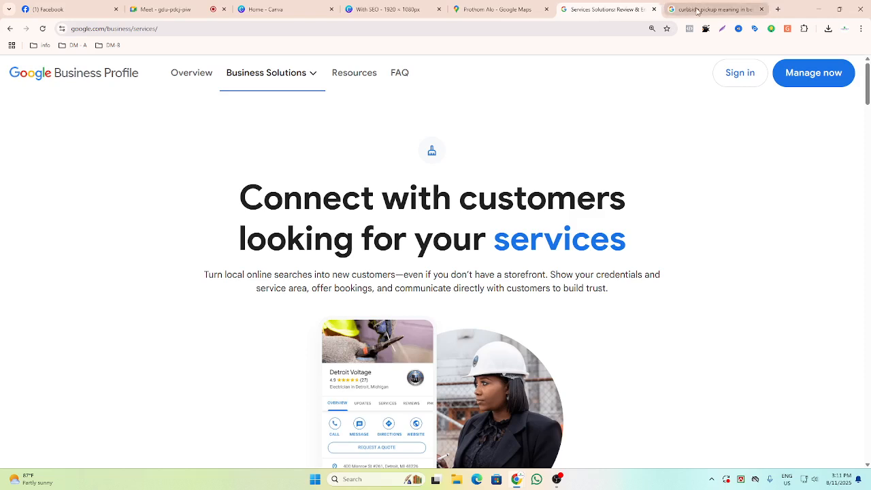
Open Business Profile Manager from sign-in, view the Add business options, and close its tab.
click(727, 79)
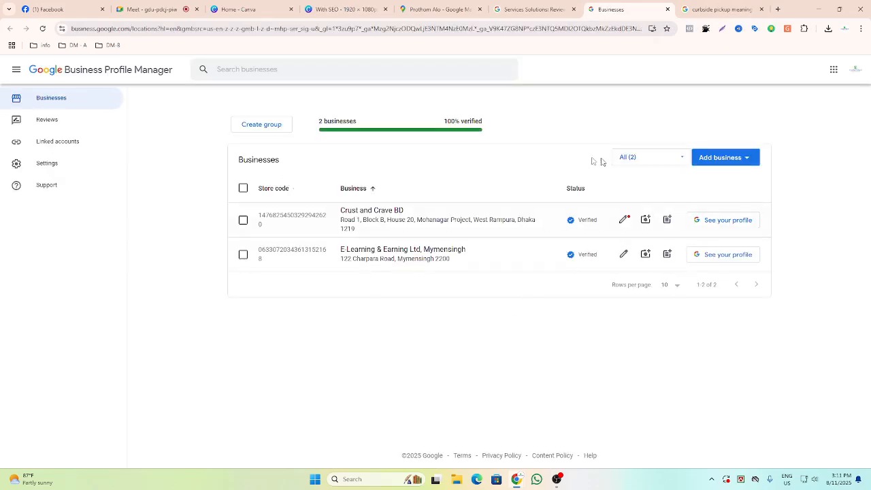
click(724, 160)
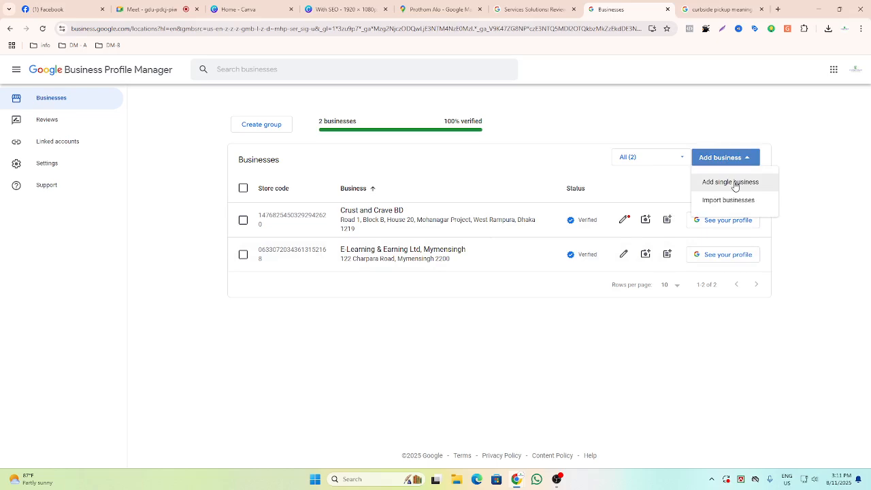
click(715, 120)
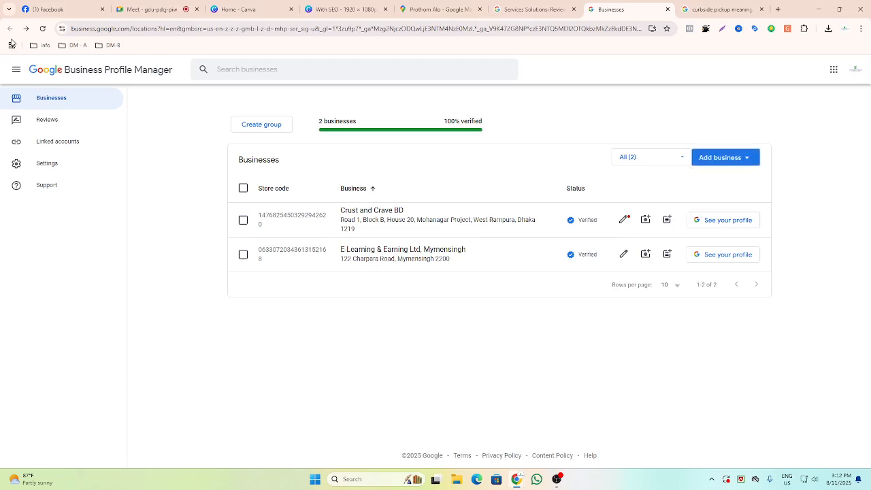
click(668, 8)
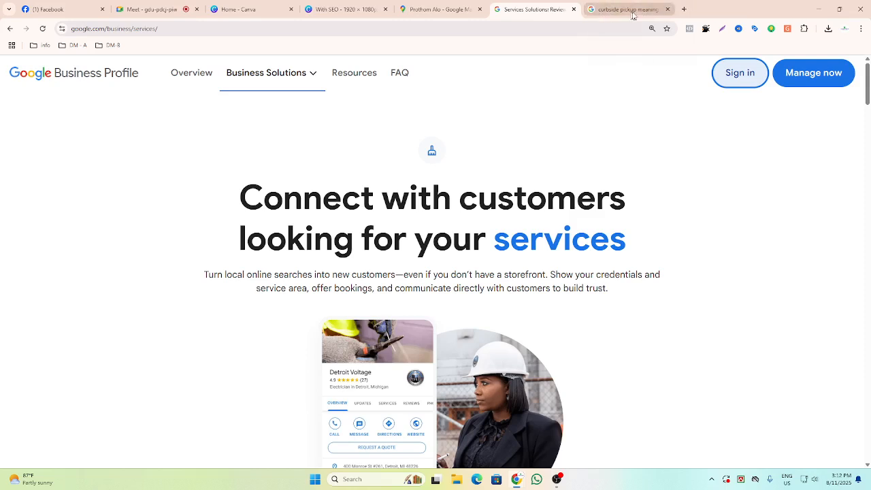
Close the curbside pickup search tab, then reopen and close Business Profile Manager again.
click(668, 8)
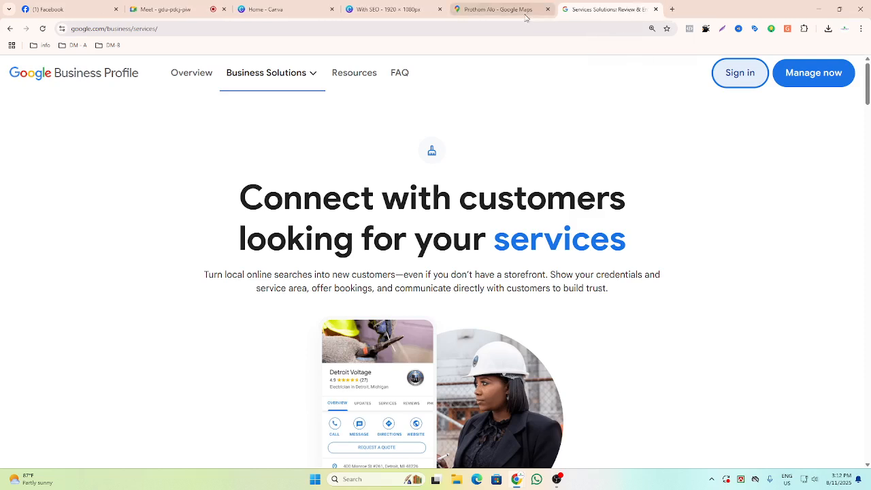
click(731, 80)
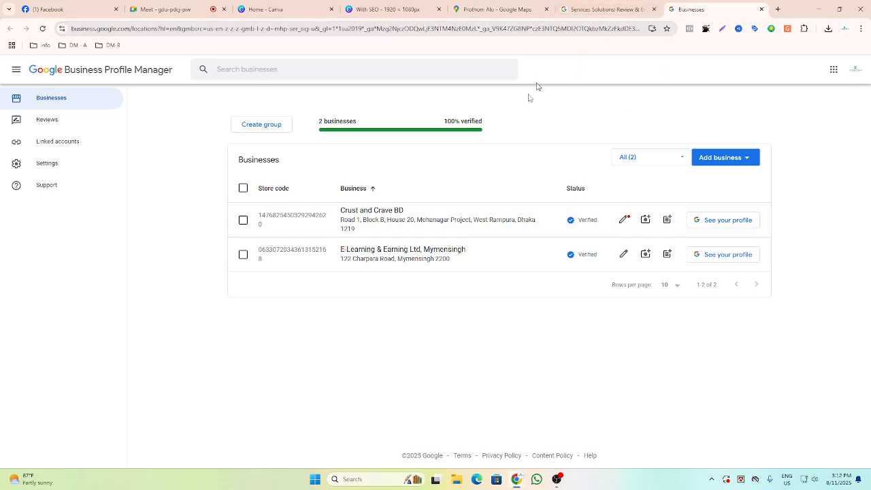
click(761, 10)
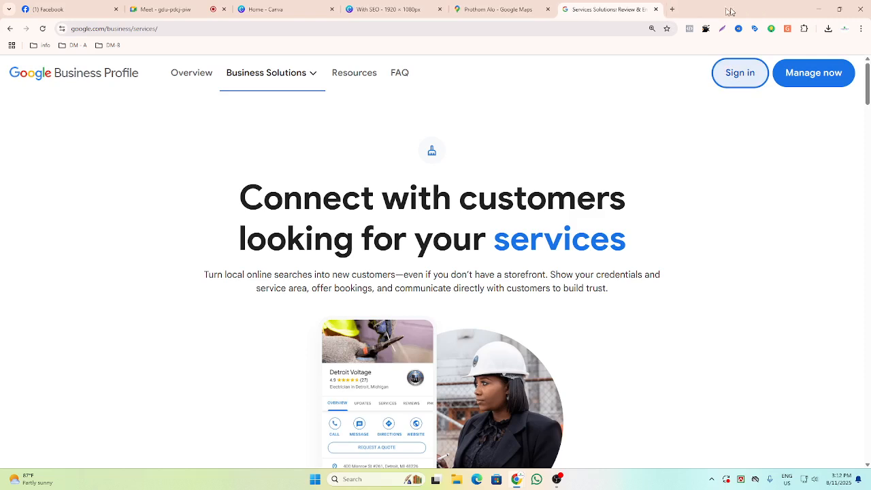
Open a new tab, search Google for google map, and open Google Maps from the results.
click(671, 11)
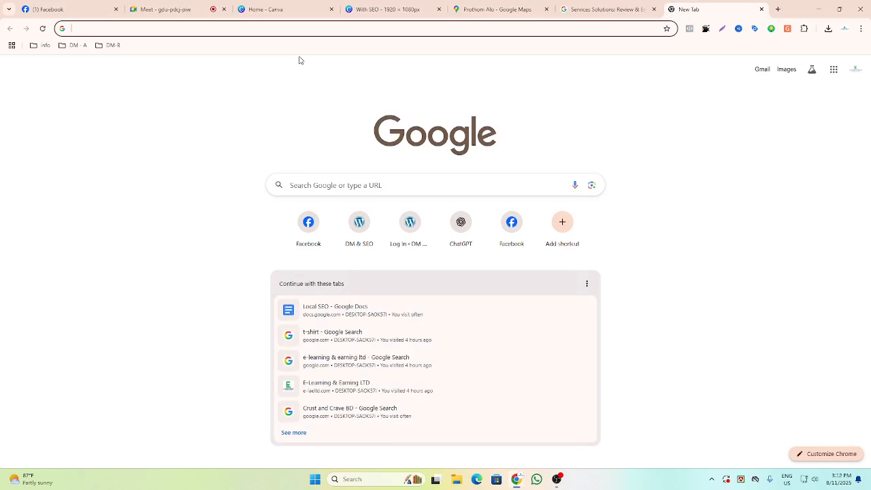
text(google my business)
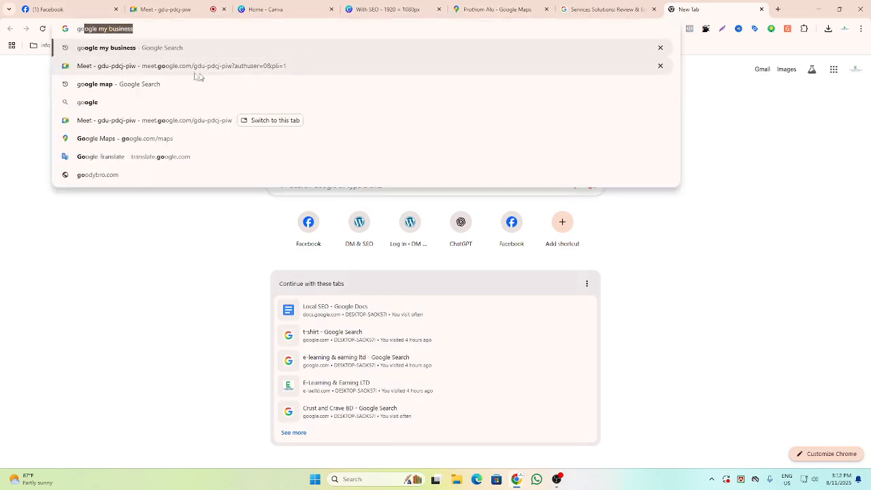
click(114, 91)
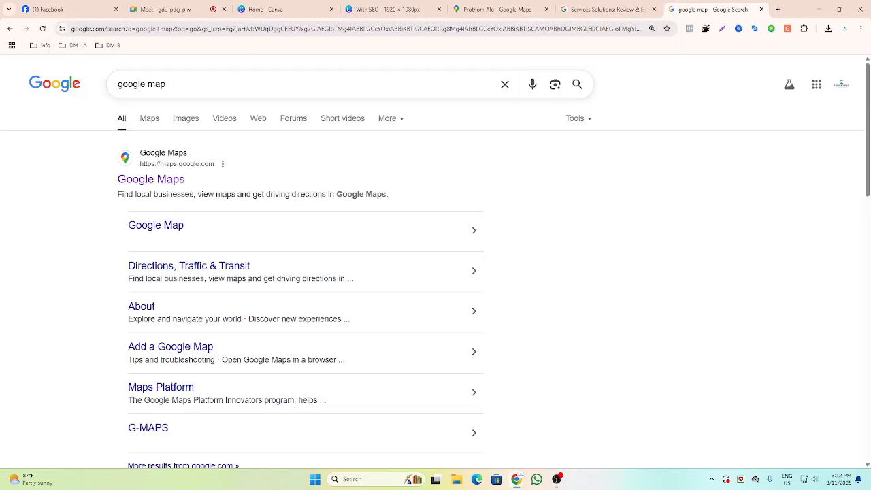
click(162, 180)
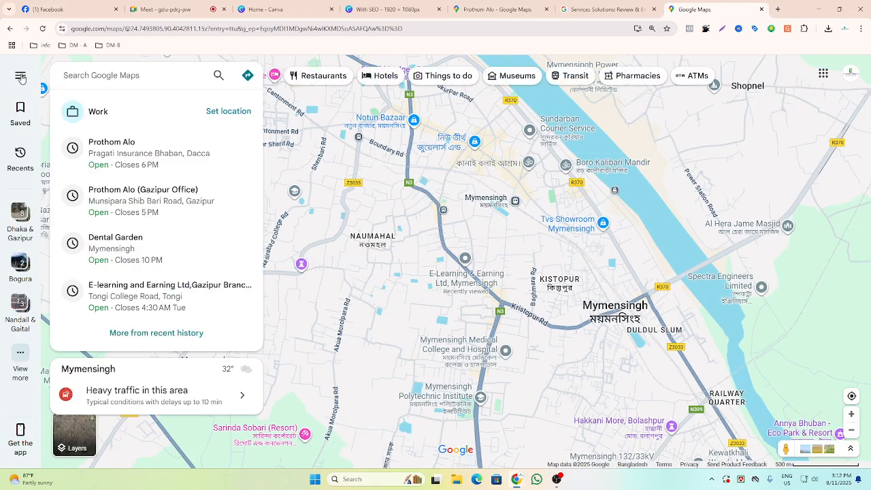
Open Add your business from the Google Maps menu and explore the business name and category fields.
click(21, 79)
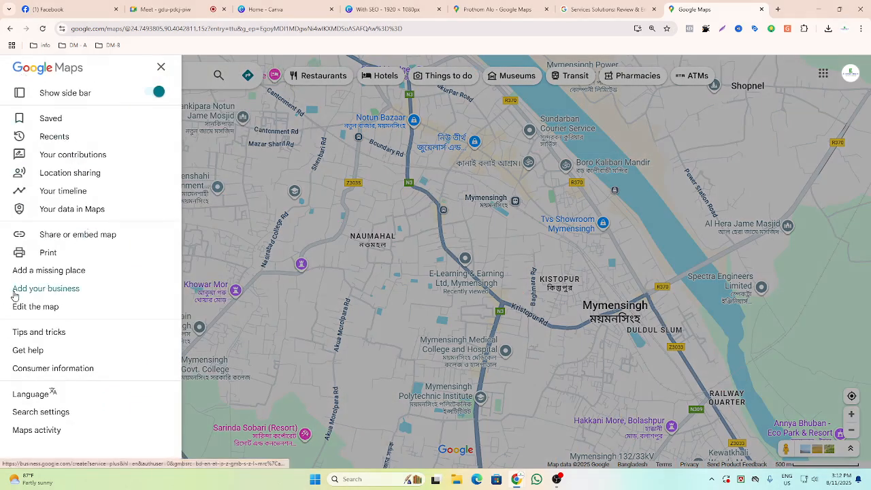
click(61, 294)
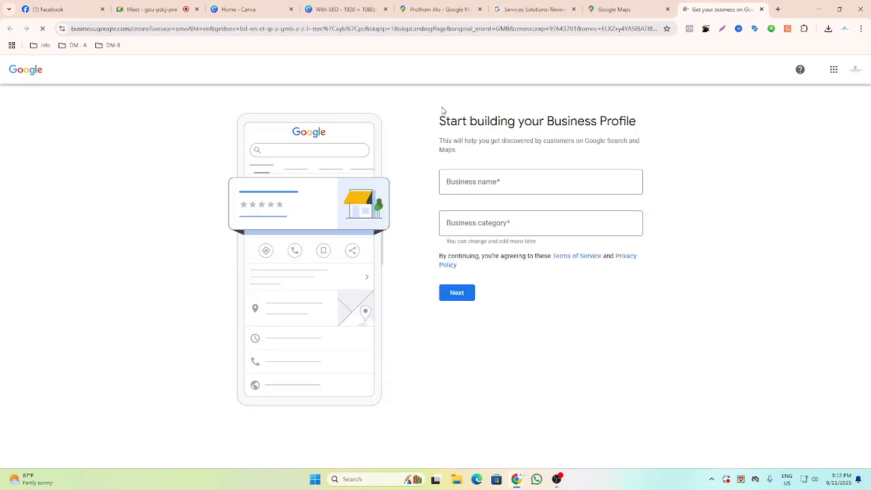
drag(429, 127, 681, 273)
click(653, 254)
click(482, 184)
key(Tab)
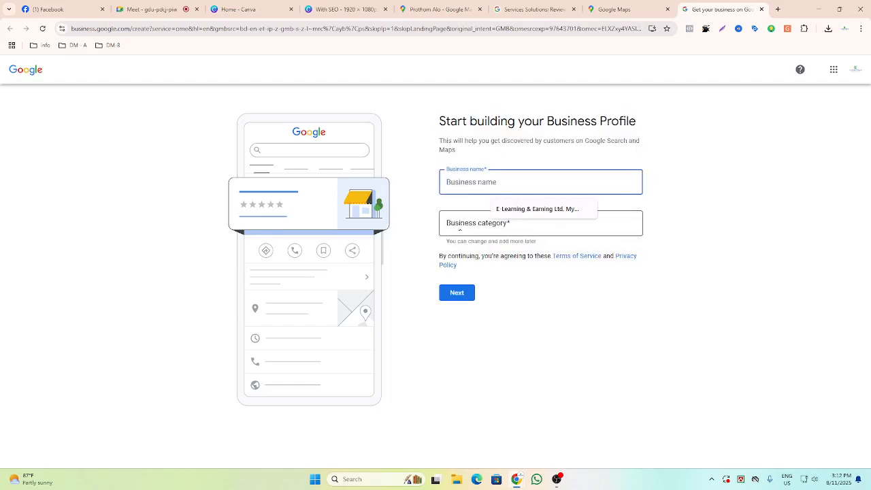
click(538, 318)
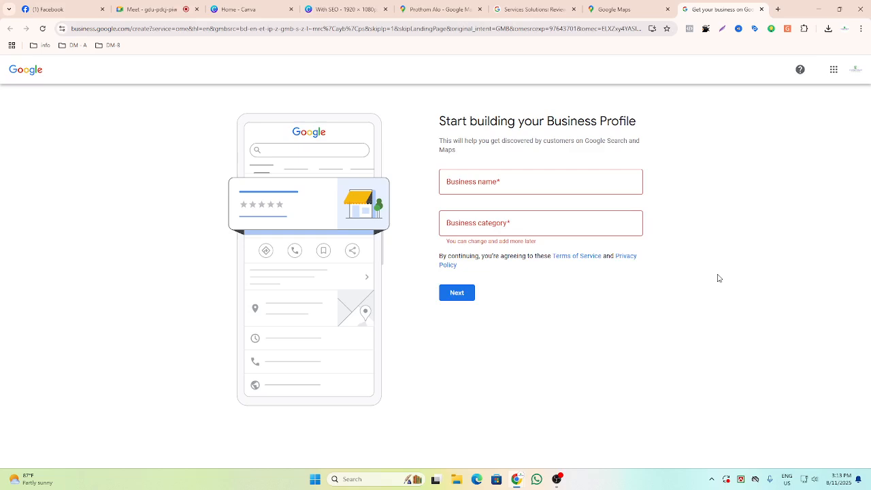
Open a new tab and check the screen being presented in the Meet call.
click(779, 9)
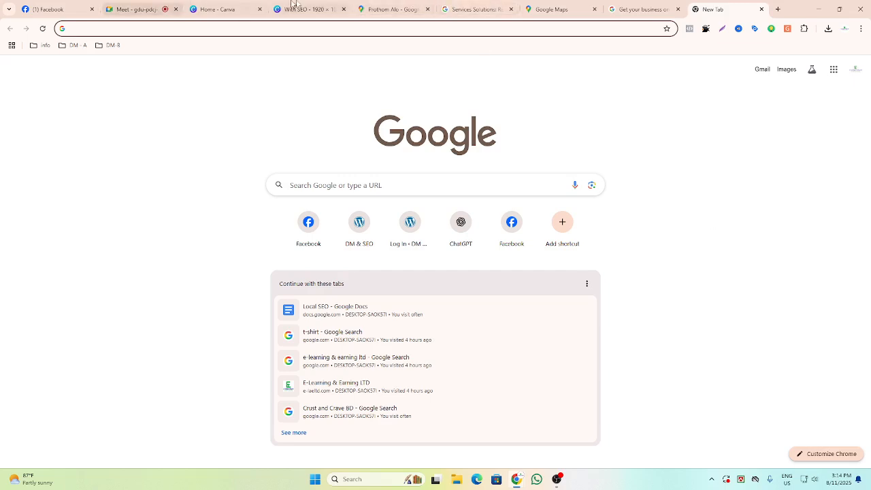
click(136, 9)
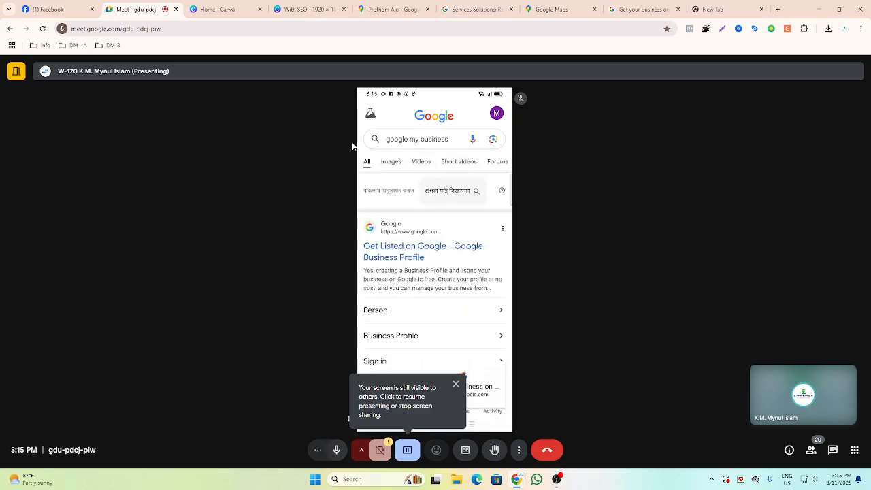
mouse_move(382, 245)
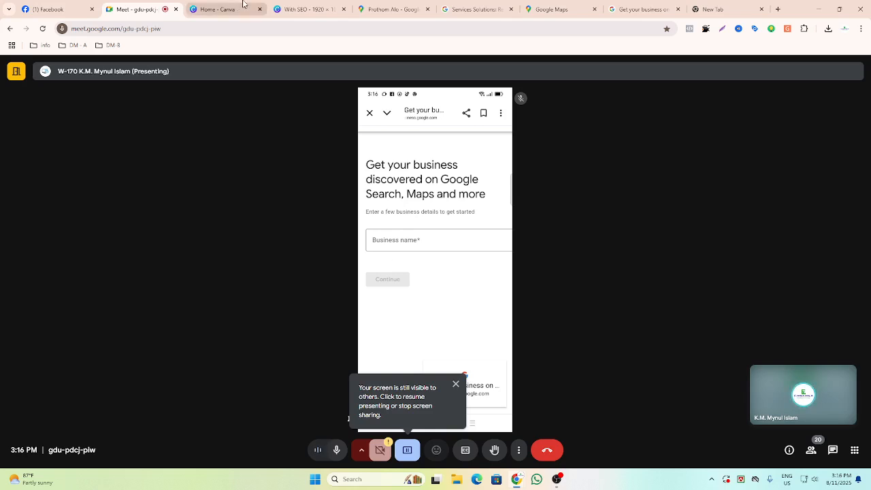
click(732, 10)
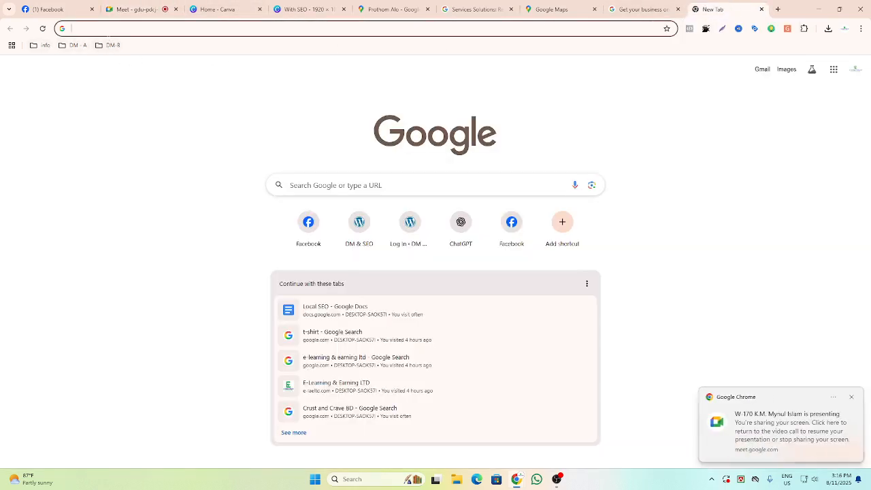
Open Google Docs from the Google apps launcher.
click(835, 70)
scroll(783, 170, down, 2)
scroll(734, 176, up, 1)
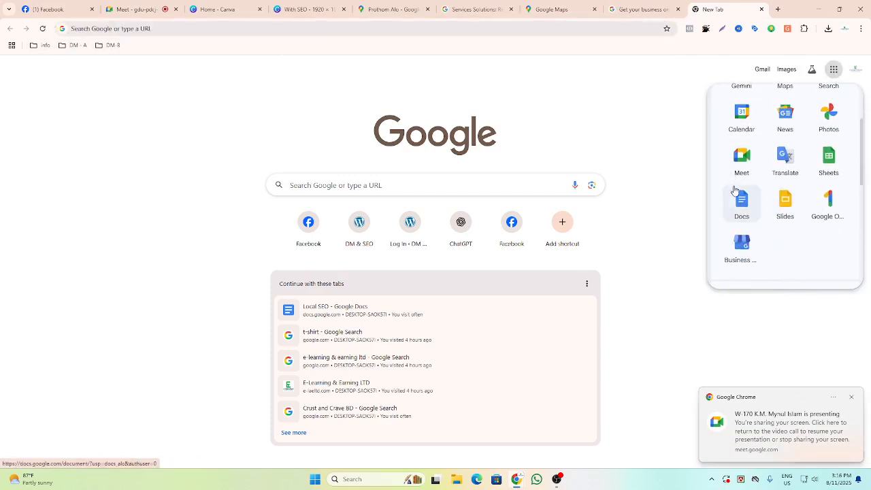
click(741, 173)
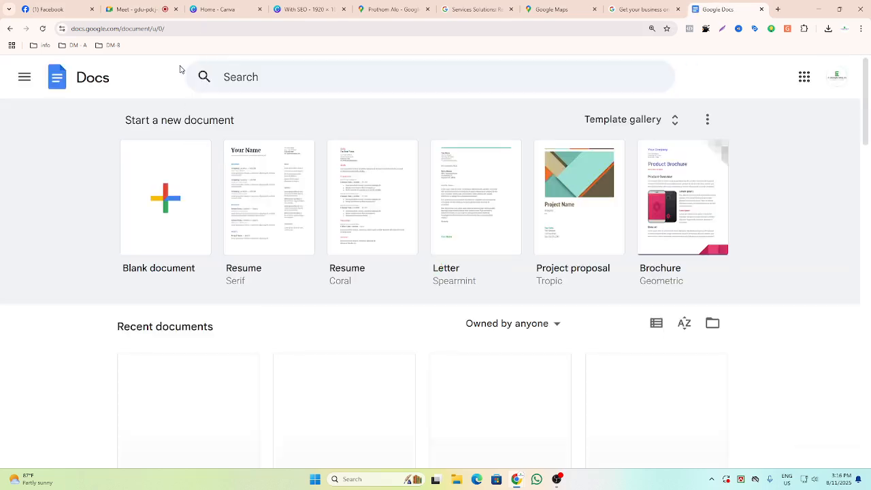
In the Meet call, stop the current share and present the entire screen instead.
click(139, 9)
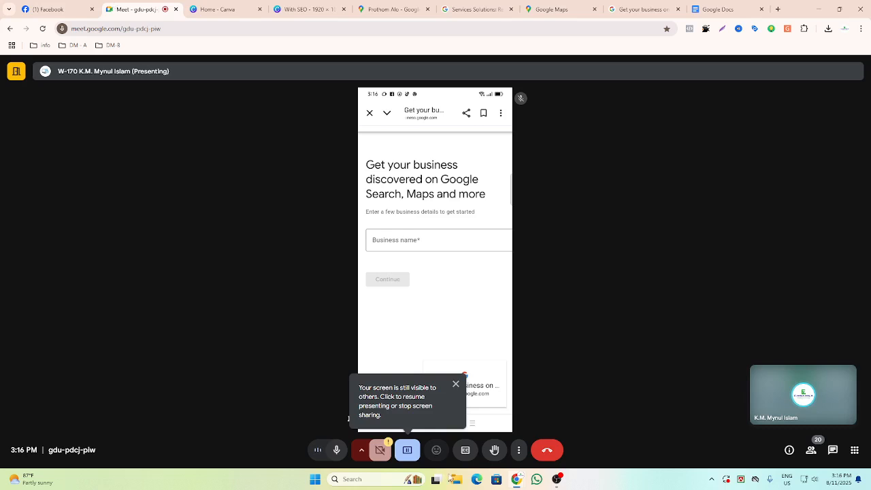
click(409, 456)
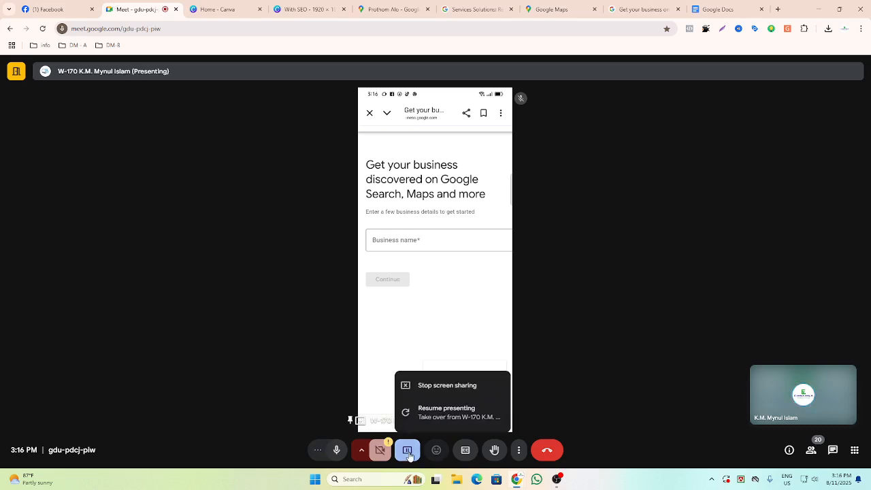
click(432, 388)
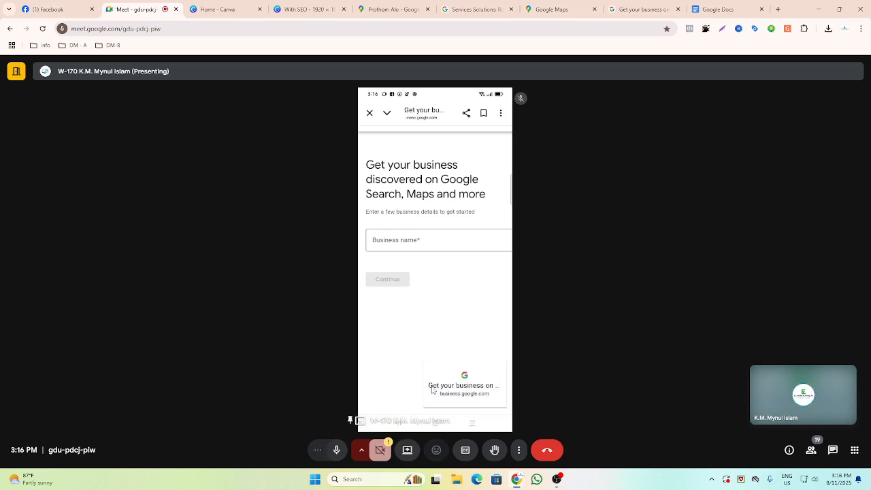
click(407, 451)
click(524, 283)
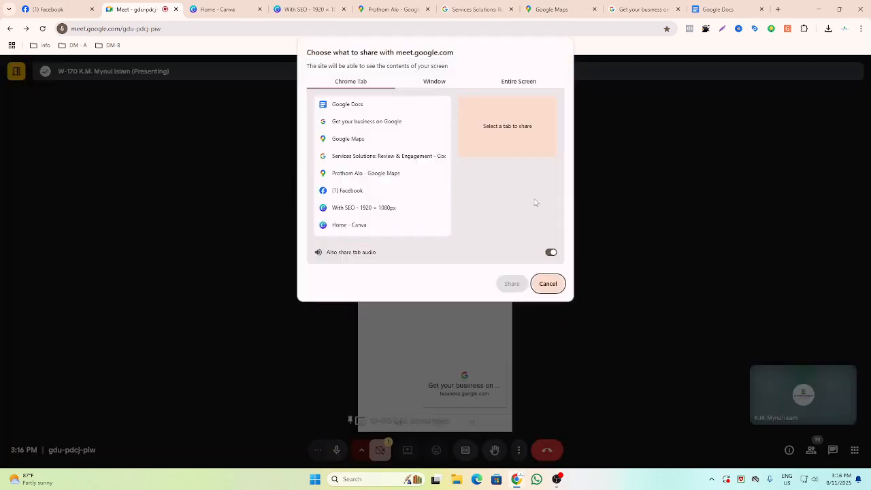
click(517, 81)
click(410, 136)
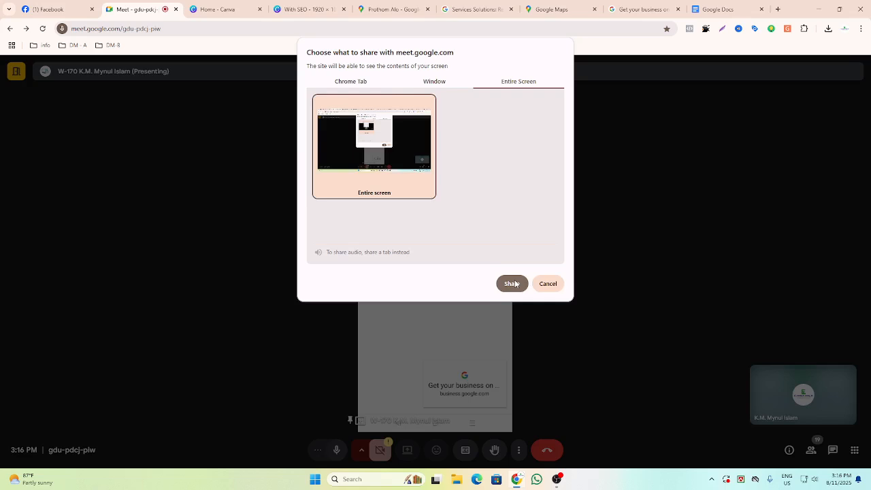
click(512, 283)
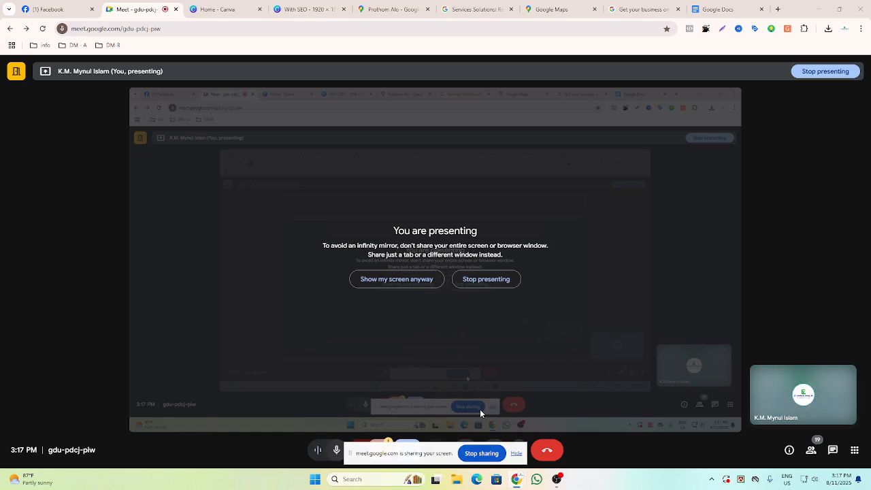
Open the Local SEO document from the recent documents in Google Docs.
click(724, 13)
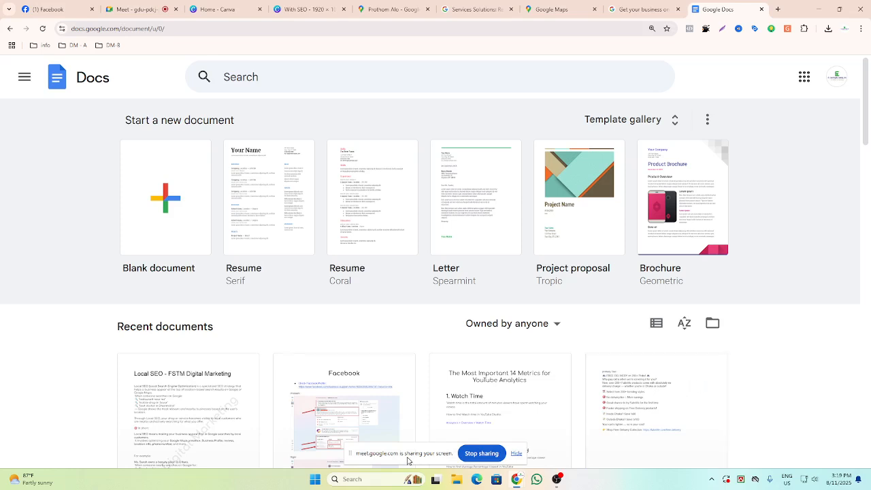
scroll(204, 429, down, 2)
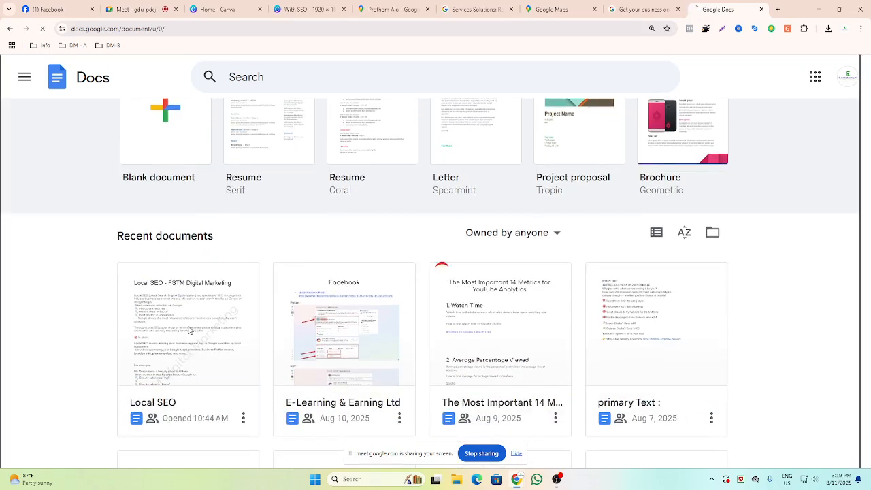
click(230, 284)
Scroll through the Local SEO document to the section on creating a Google My Business profile.
scroll(311, 249, down, 15)
scroll(311, 249, down, 20)
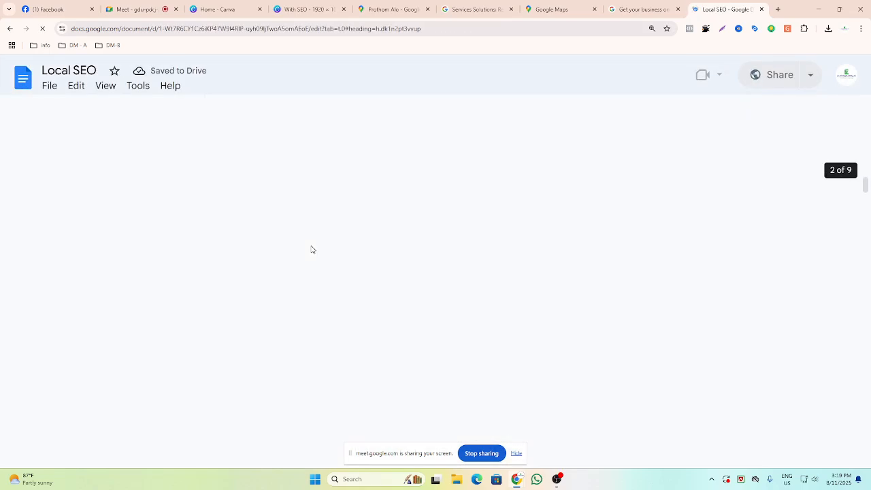
scroll(326, 296, down, 20)
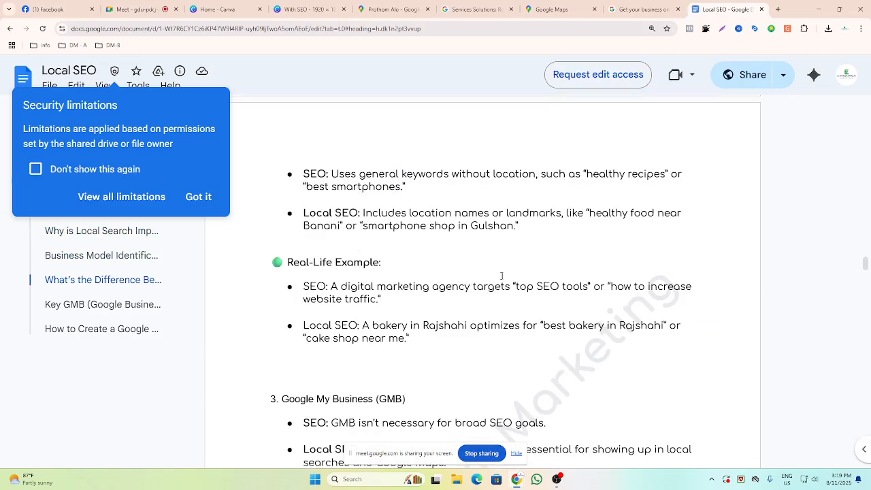
scroll(482, 286, down, 4)
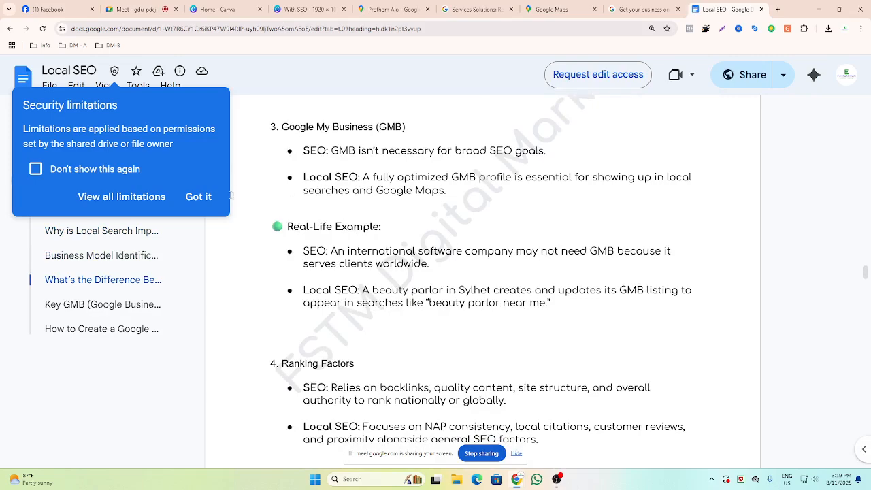
click(200, 197)
scroll(209, 200, down, 5)
scroll(482, 286, down, 3)
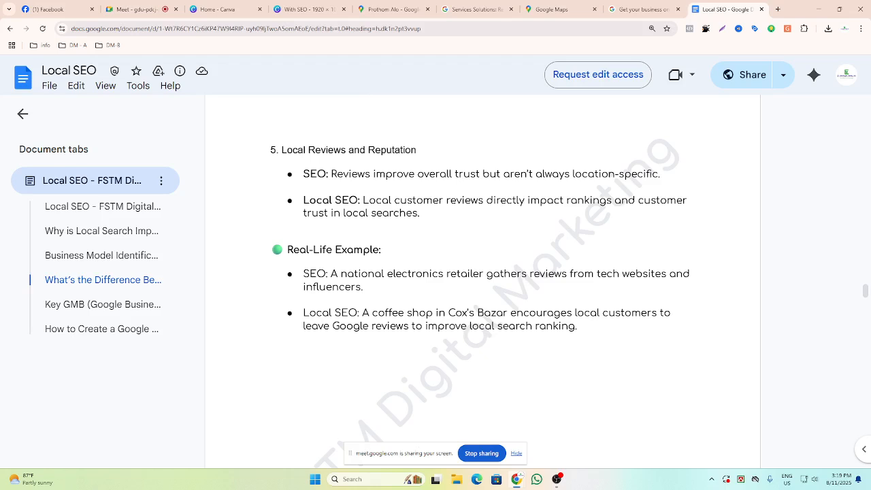
scroll(482, 286, down, 15)
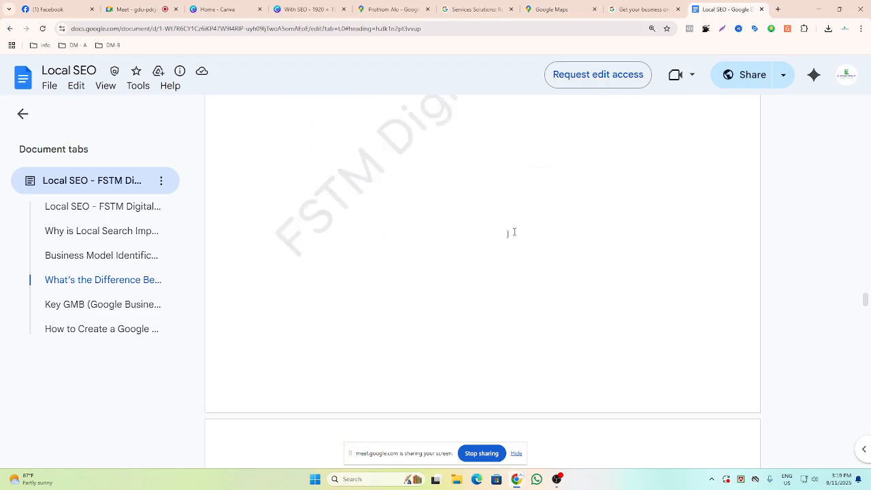
scroll(482, 282, down, 15)
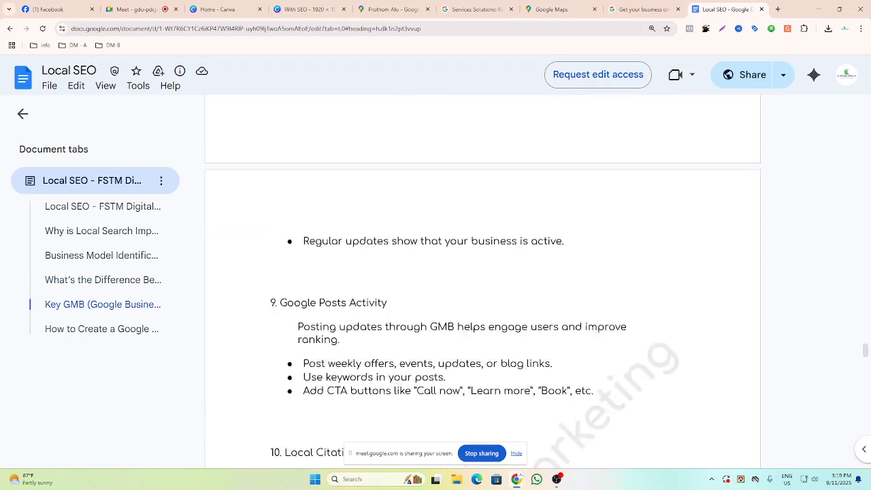
scroll(482, 282, down, 15)
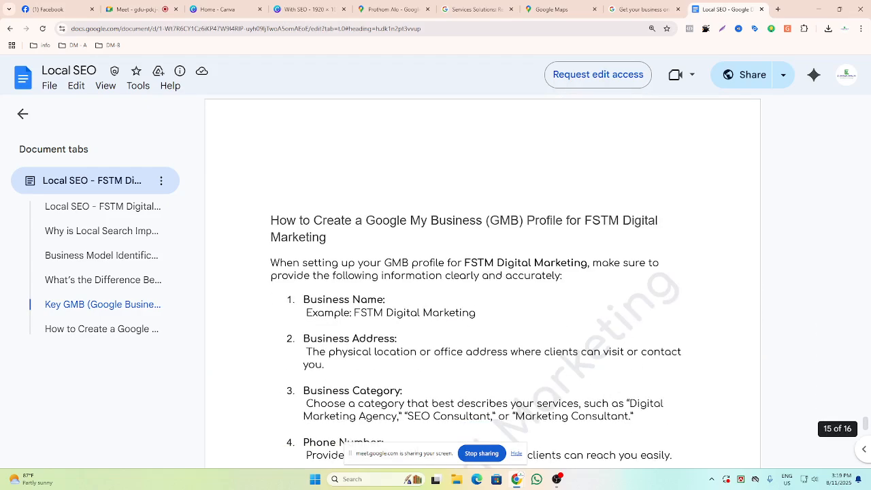
scroll(330, 136, down, 3)
scroll(330, 137, up, 2)
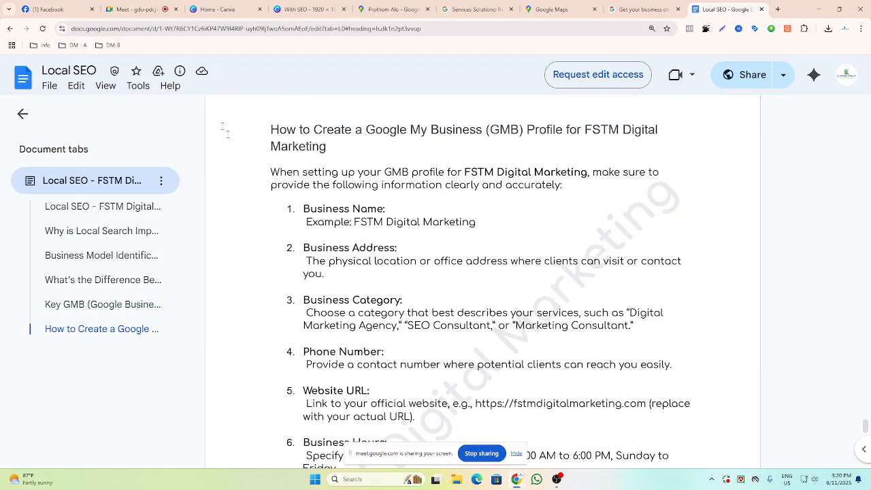
Highlight the Business Name item and its FSTM Digital Marketing example in the profile checklist.
drag(303, 209, 392, 209)
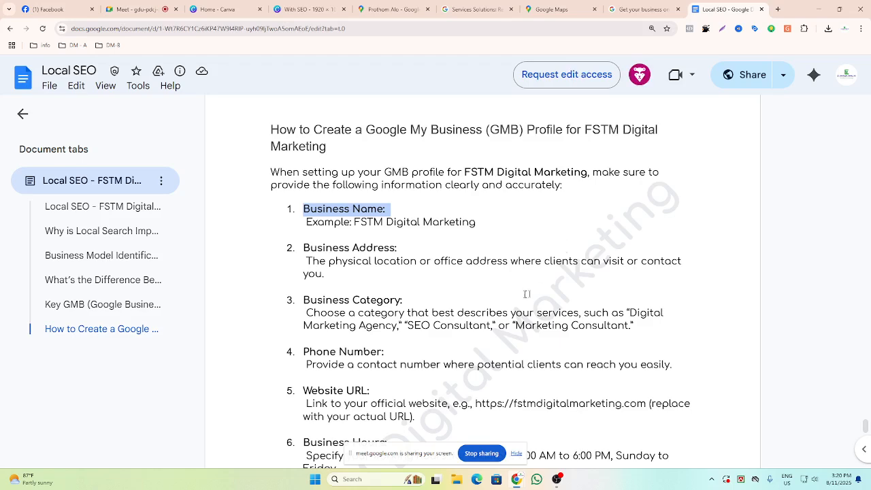
drag(476, 222, 386, 222)
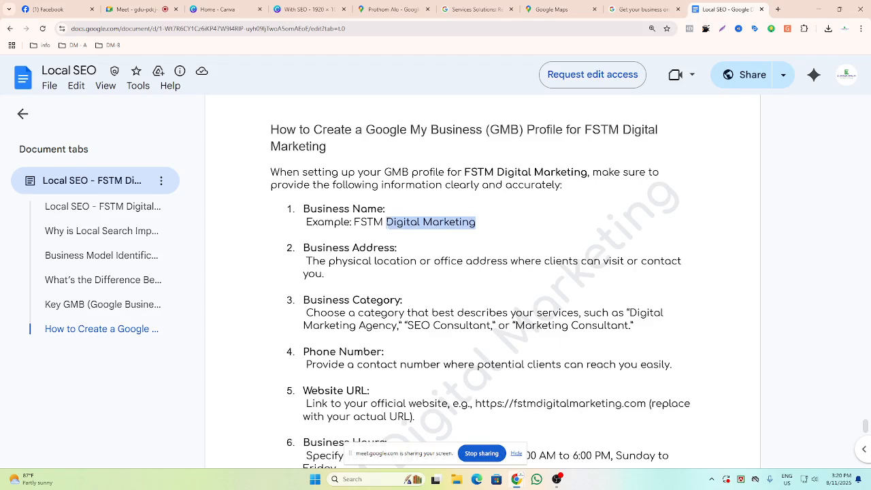
drag(476, 222, 386, 222)
click(476, 222)
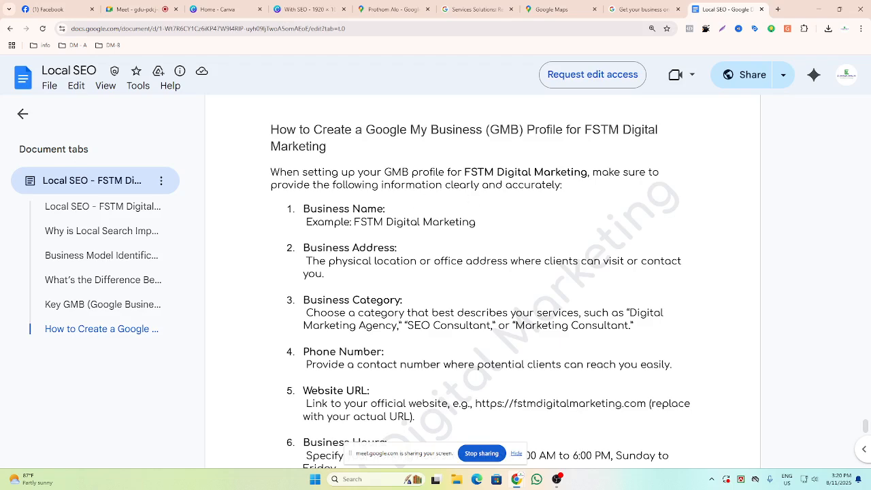
drag(477, 222, 354, 222)
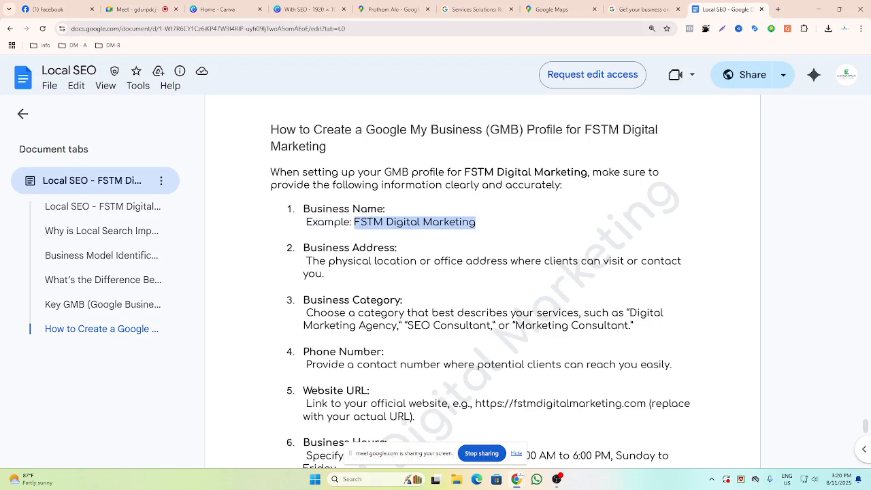
click(364, 222)
drag(303, 209, 476, 223)
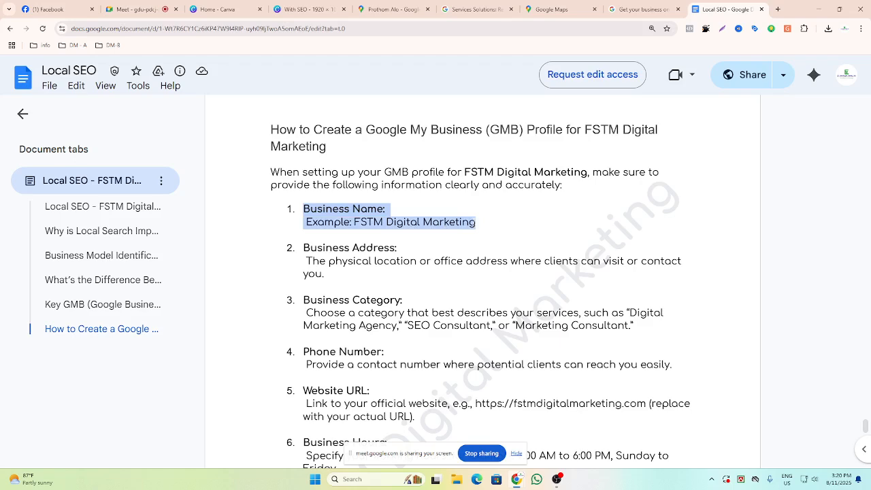
click(476, 223)
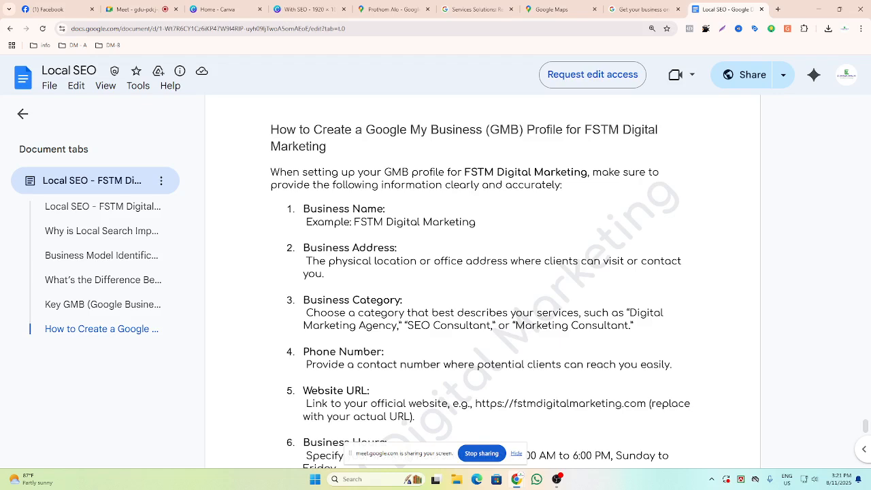
Highlight the Business Address description and the Business Category heading in the checklist.
triple_click(324, 275)
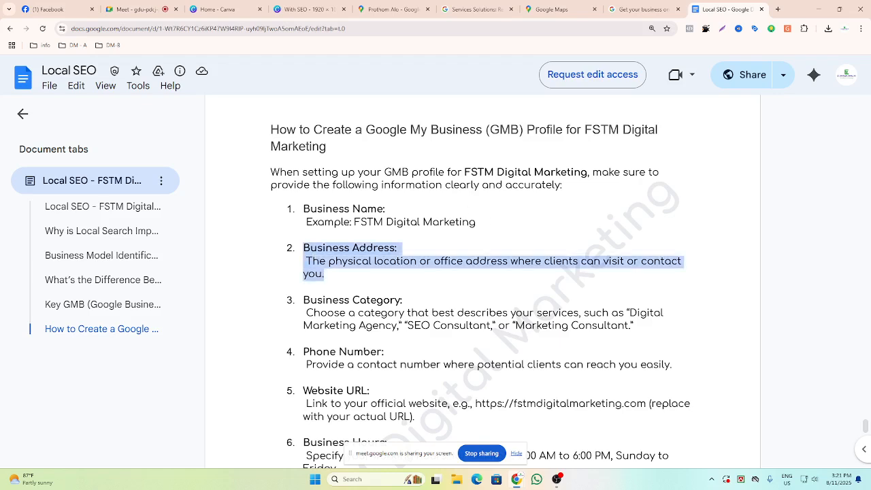
click(374, 274)
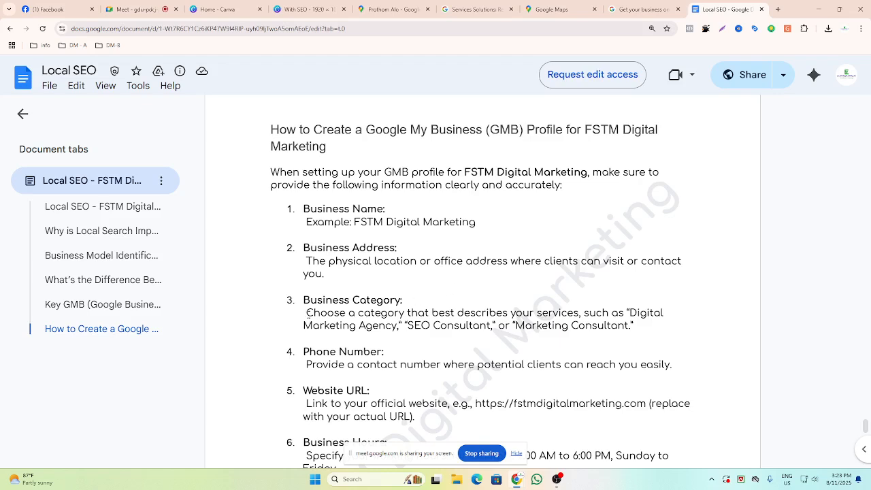
drag(303, 300, 402, 300)
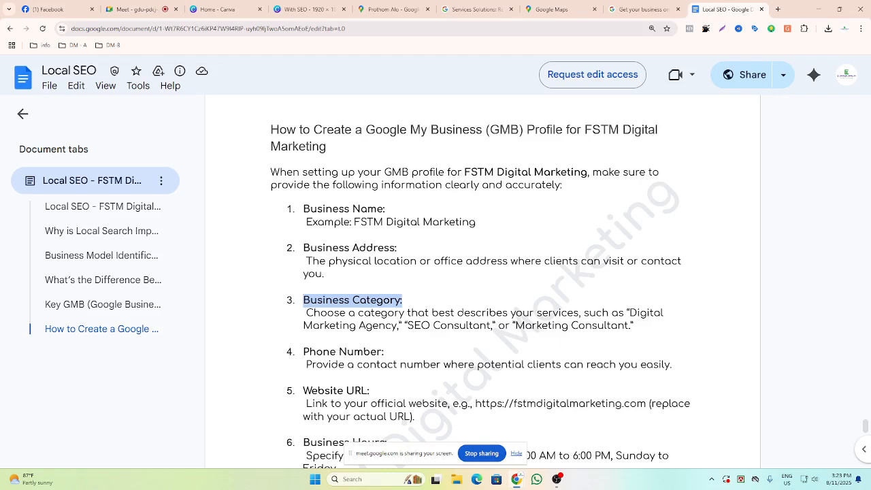
Return to Google Maps, close its menu, and search for coffee.
click(778, 9)
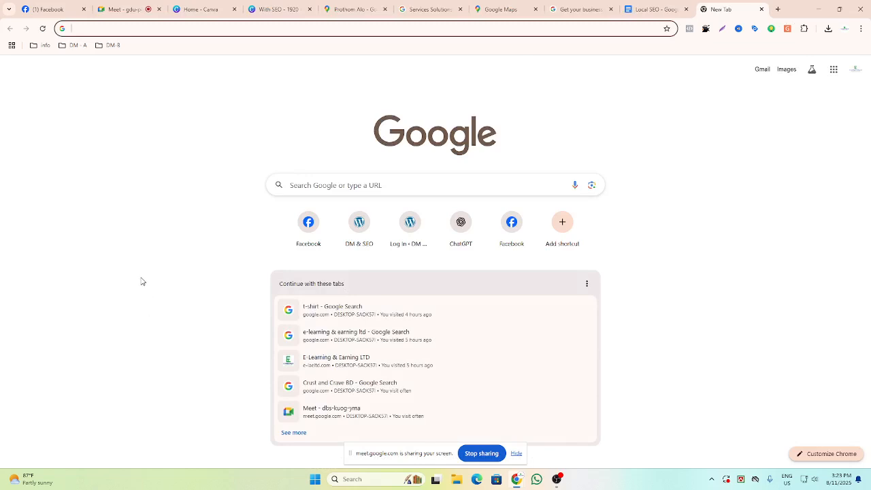
click(502, 8)
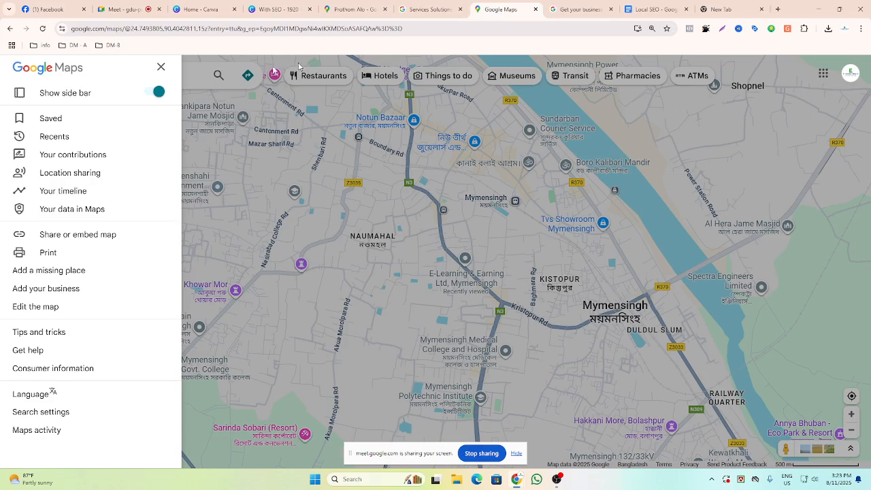
click(160, 67)
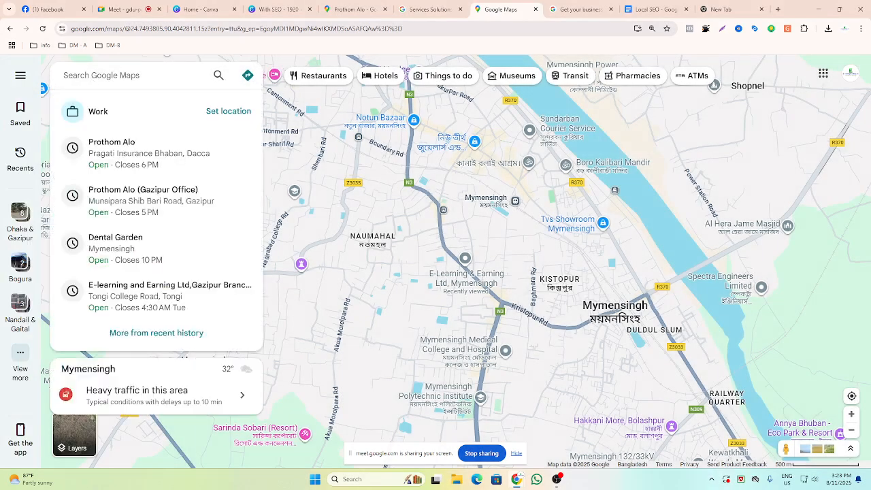
text(coff)
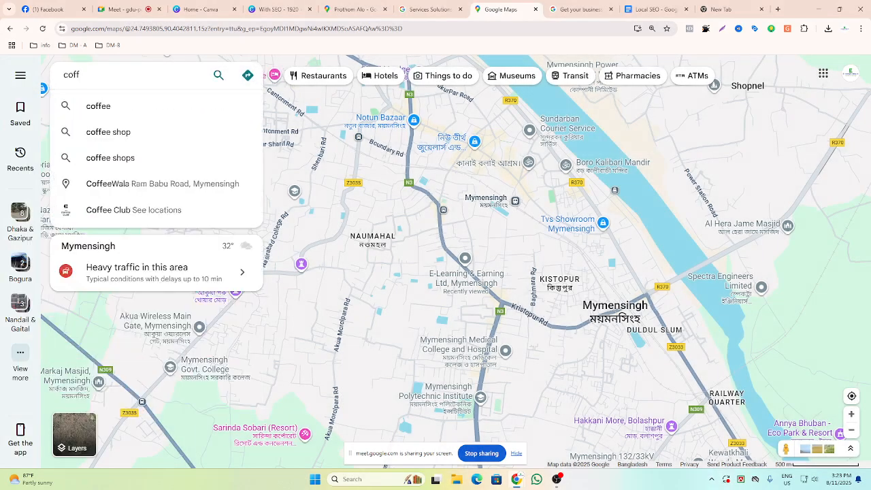
text(ee)
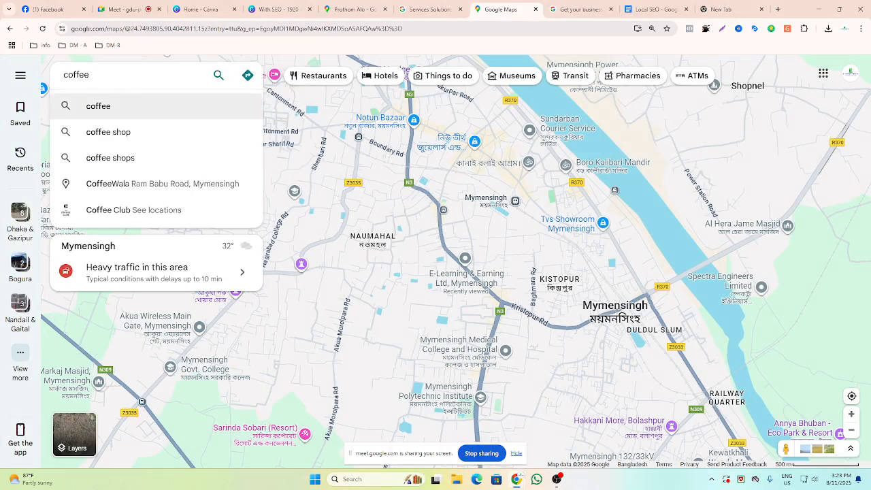
key(Return)
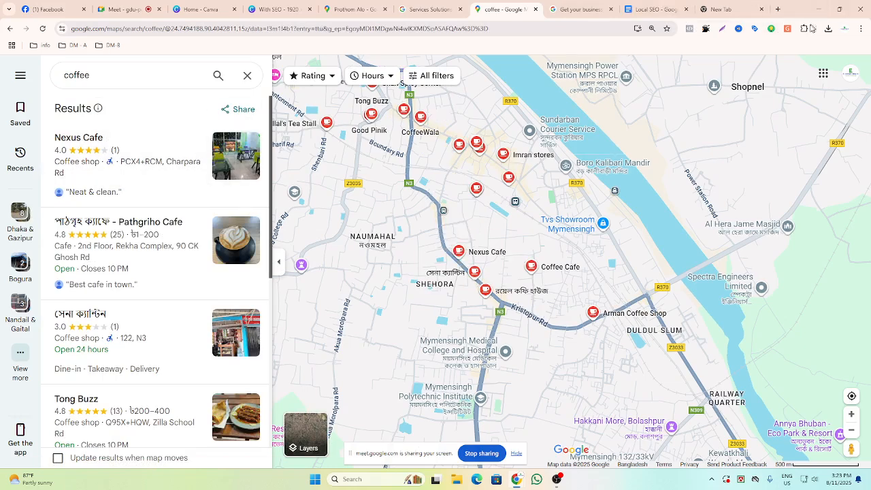
click(788, 28)
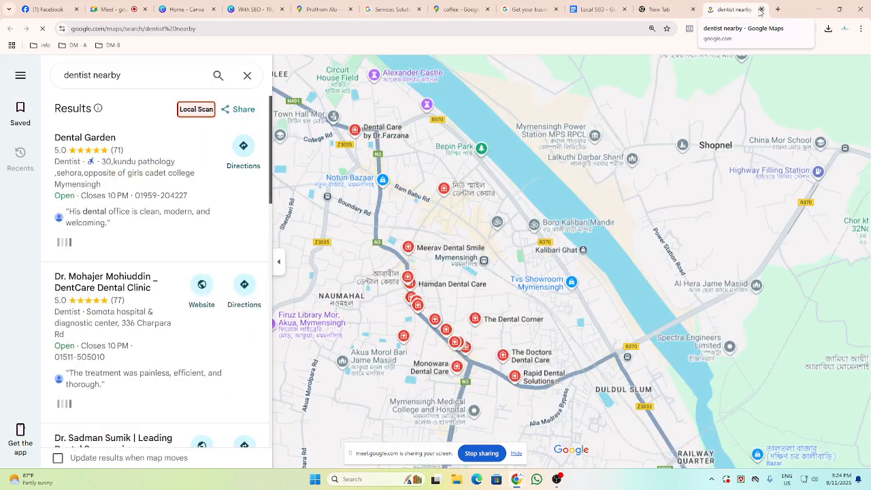
click(761, 10)
click(497, 12)
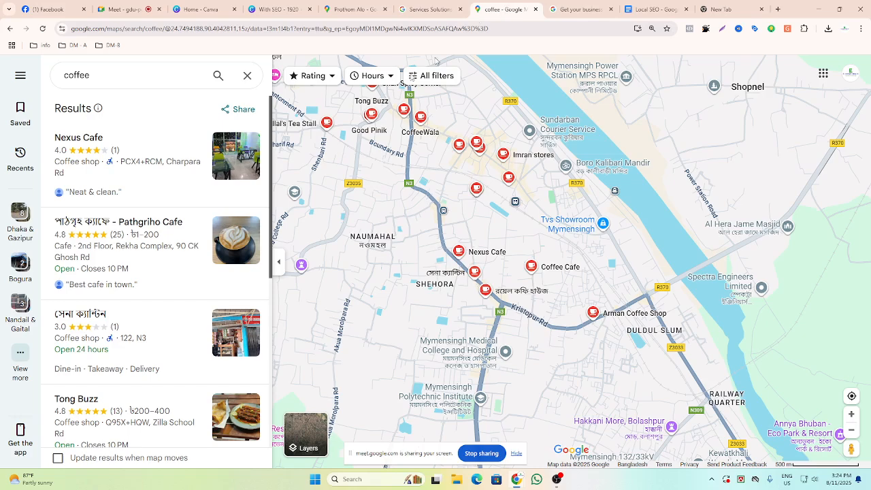
Rerun the coffee search from the suggestions and scroll through the coffee shop results.
click(105, 76)
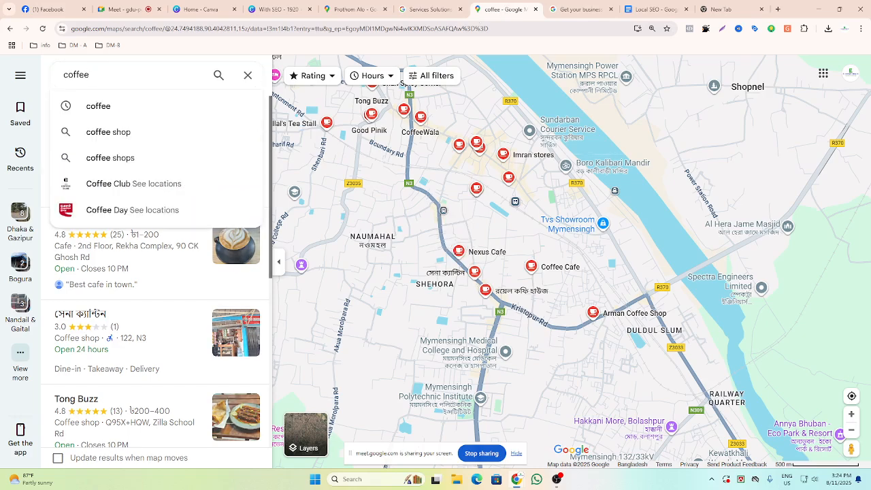
click(105, 109)
scroll(105, 143, down, 2)
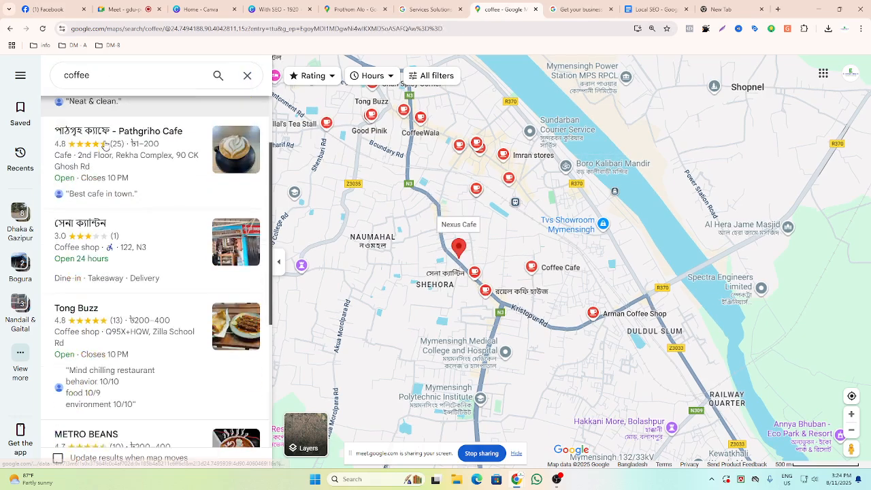
Search Google Maps for coffee in the tab that shows GMB category details on each listing.
scroll(106, 145, down, 3)
scroll(105, 145, up, 4)
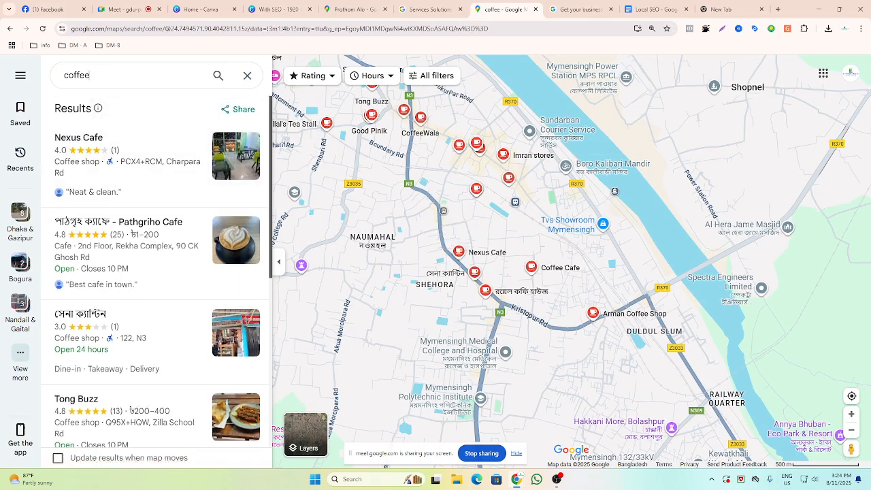
click(89, 75)
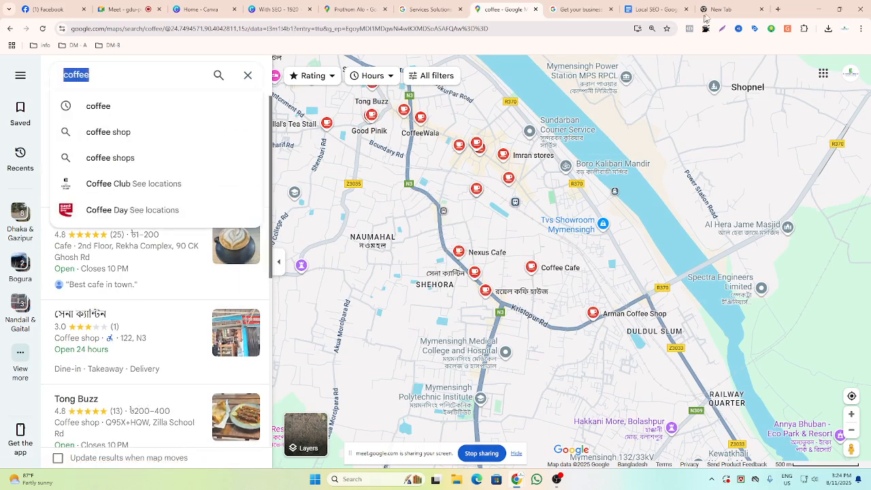
click(787, 29)
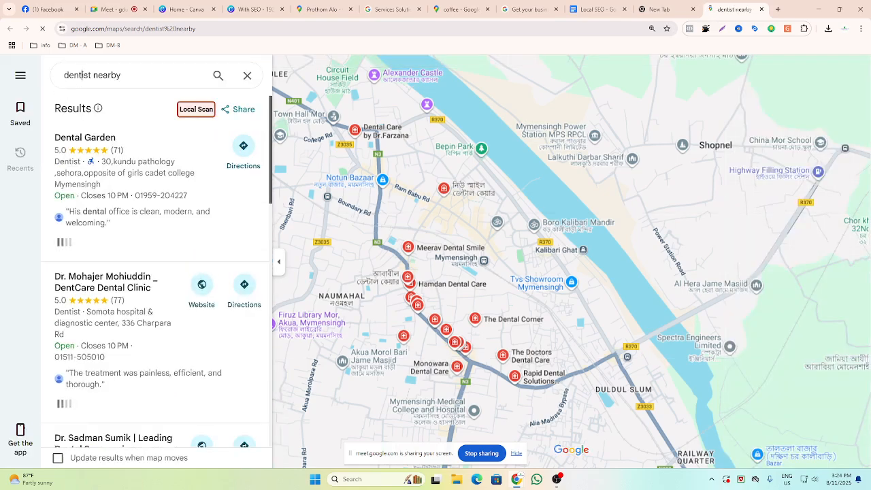
click(83, 74)
text(coffee)
key(Return)
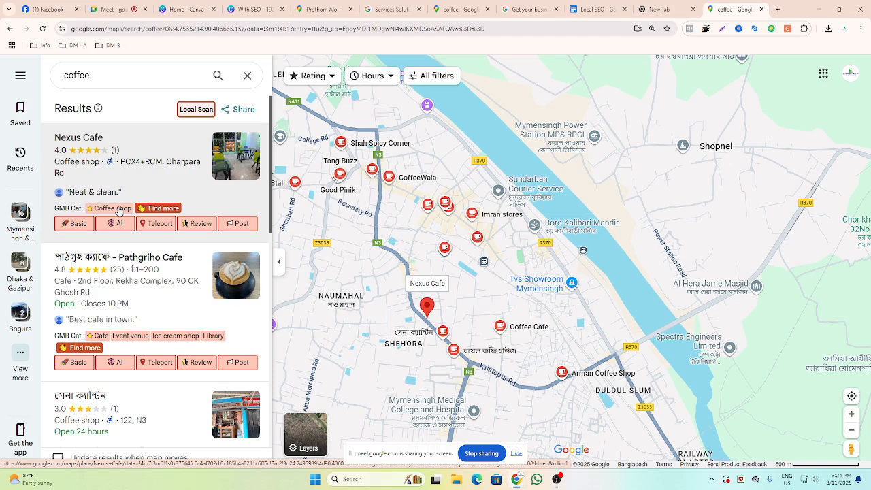
Scroll through the coffee shop results to examine each listing's GMB categories.
scroll(103, 298, down, 1)
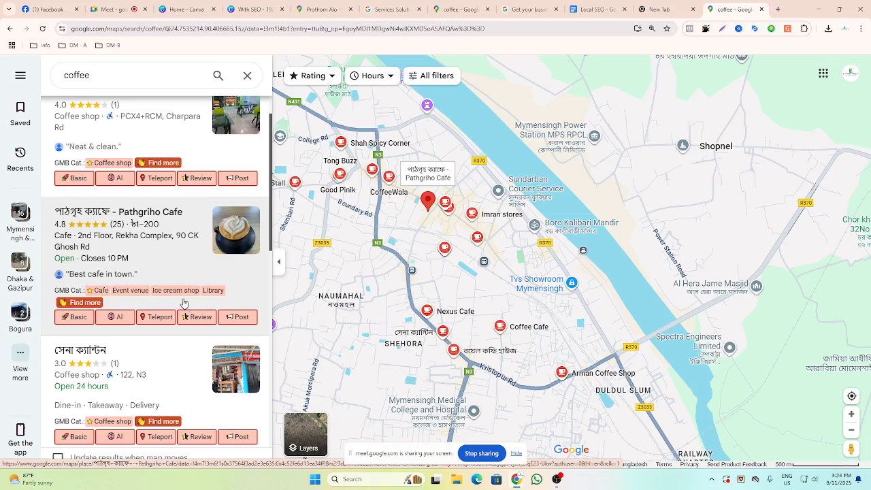
scroll(157, 272, down, 2)
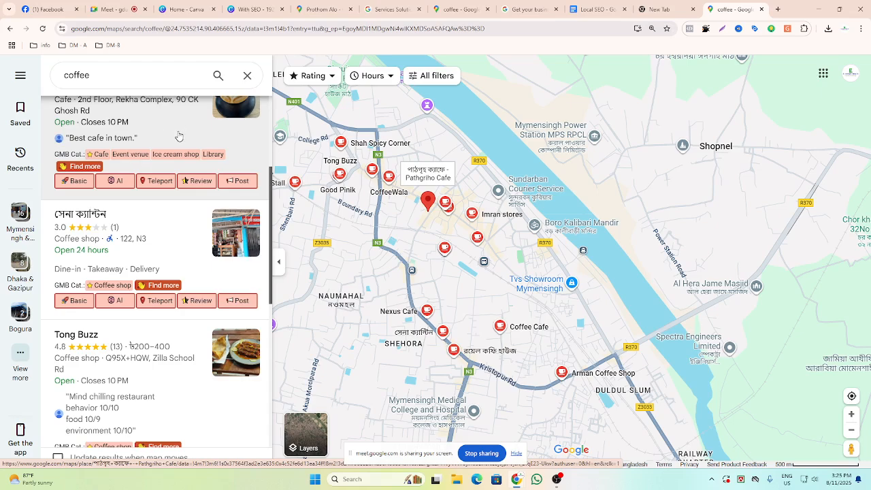
scroll(148, 239, down, 3)
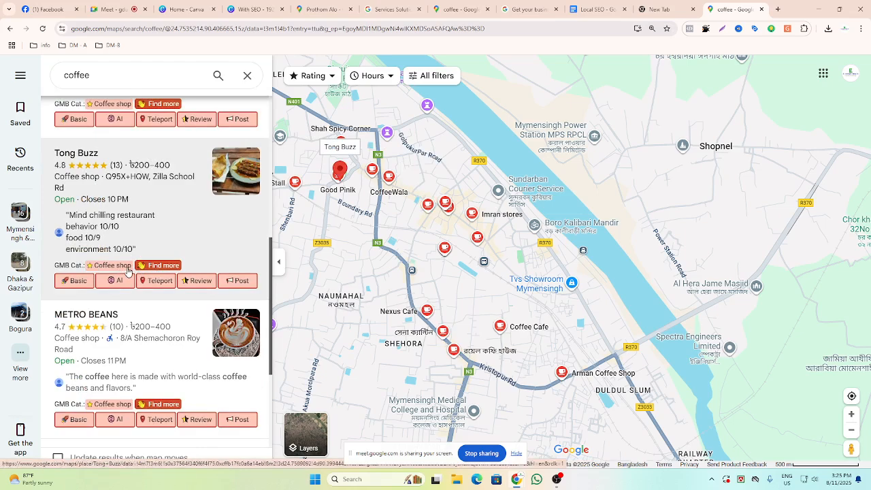
mouse_move(388, 136)
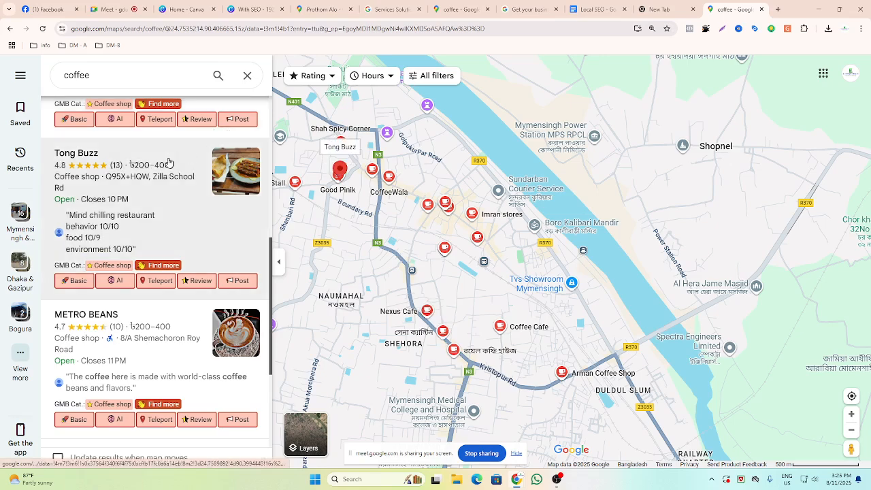
scroll(170, 163, up, 8)
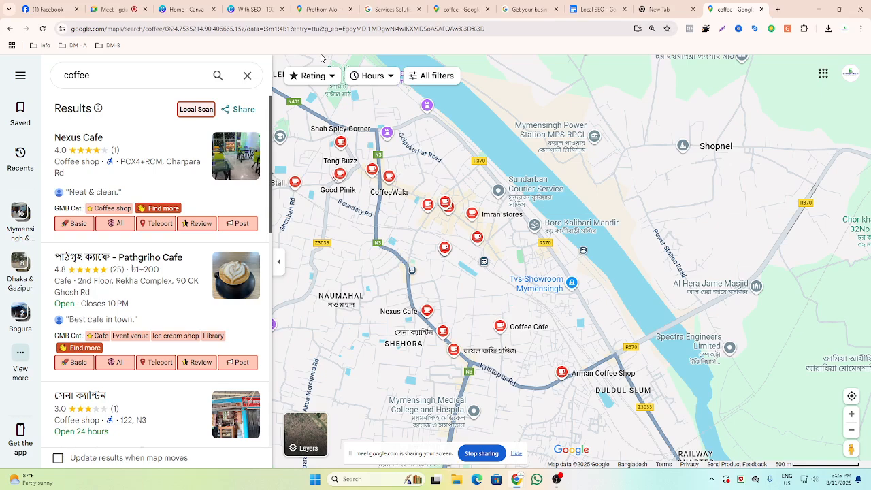
scroll(287, 133, down, 3)
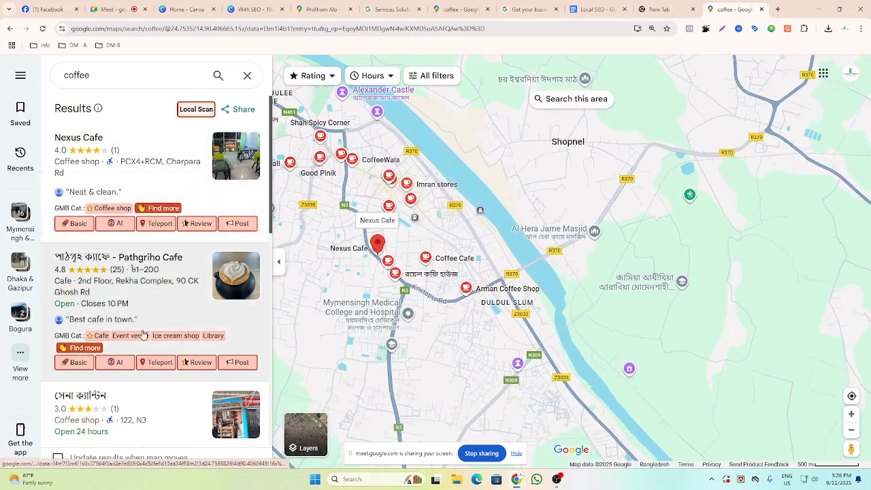
scroll(129, 327, down, 5)
scroll(130, 327, down, 10)
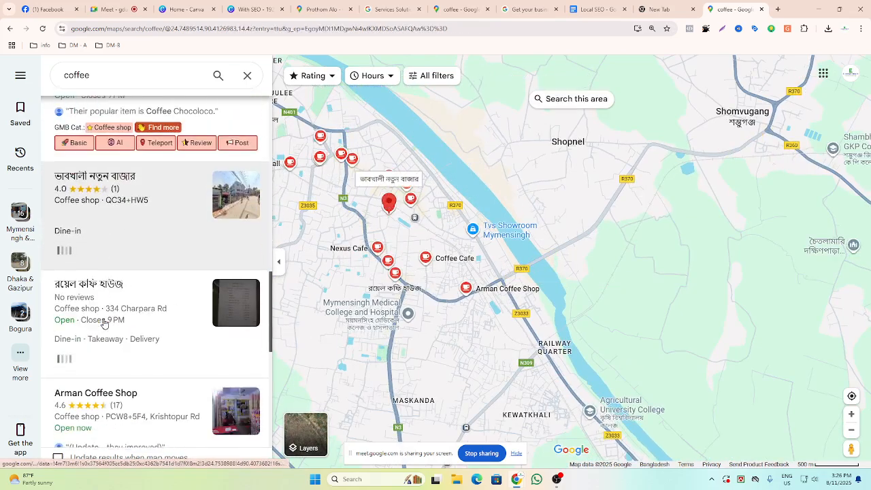
scroll(104, 324, down, 3)
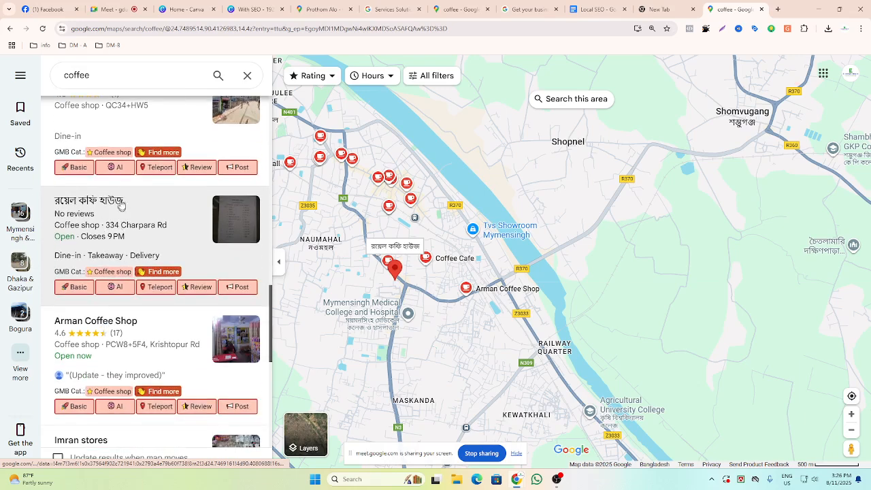
scroll(109, 273, down, 2)
scroll(109, 273, down, 2)
scroll(122, 275, down, 2)
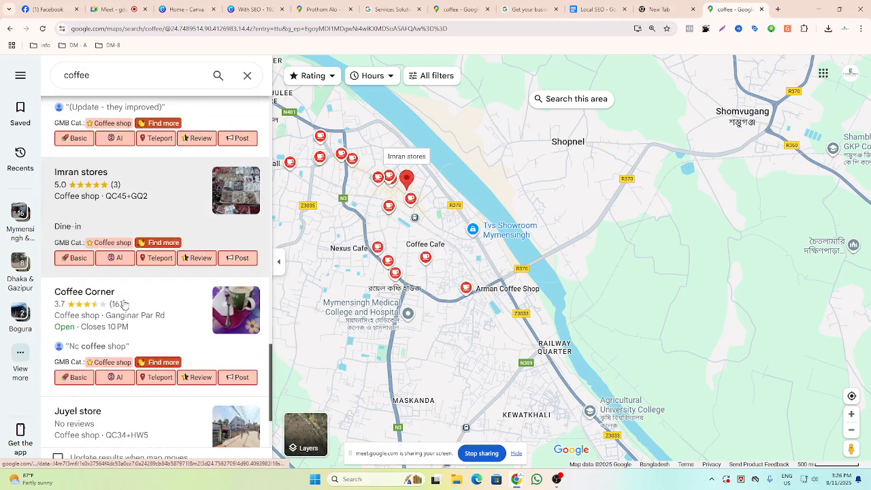
scroll(126, 277, down, 5)
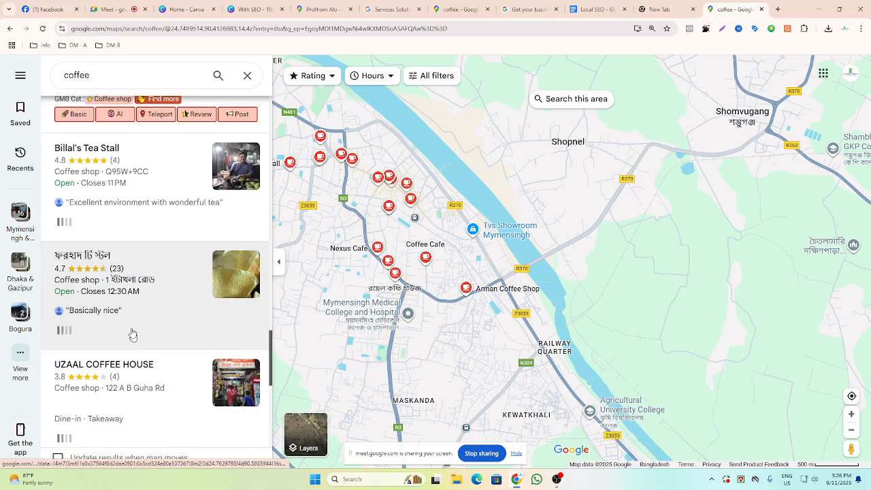
scroll(109, 259, down, 3)
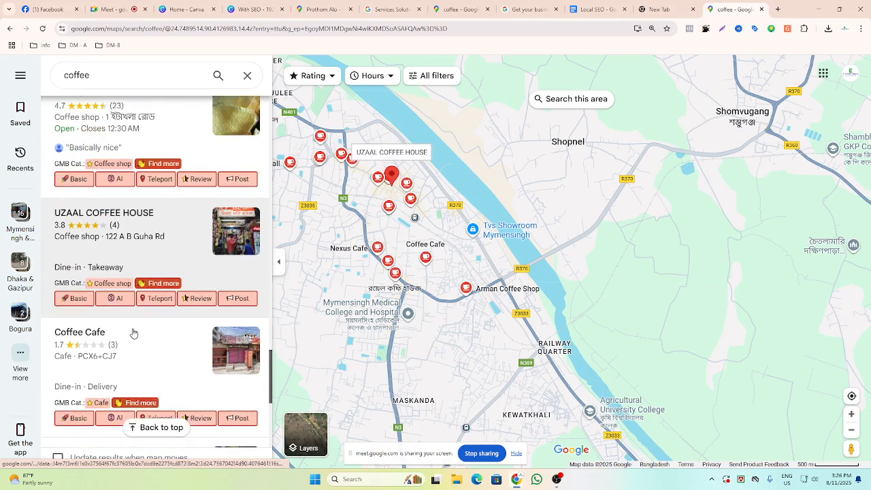
scroll(113, 332, down, 3)
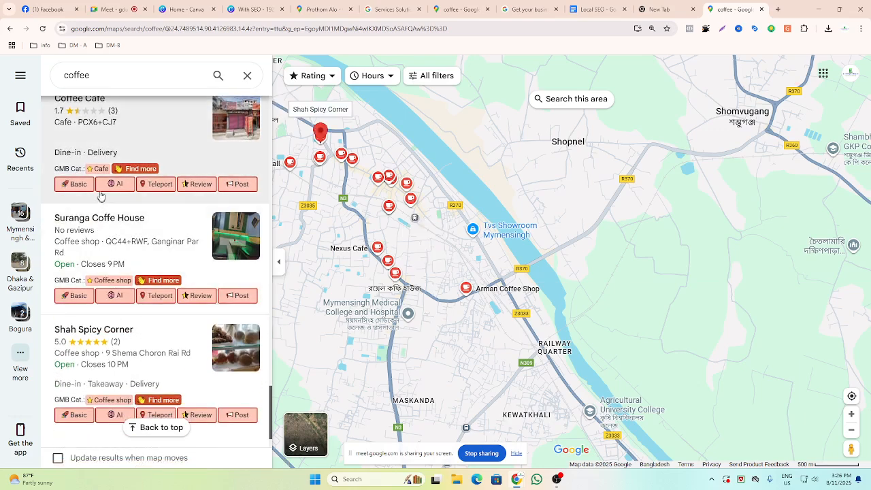
scroll(102, 272, down, 2)
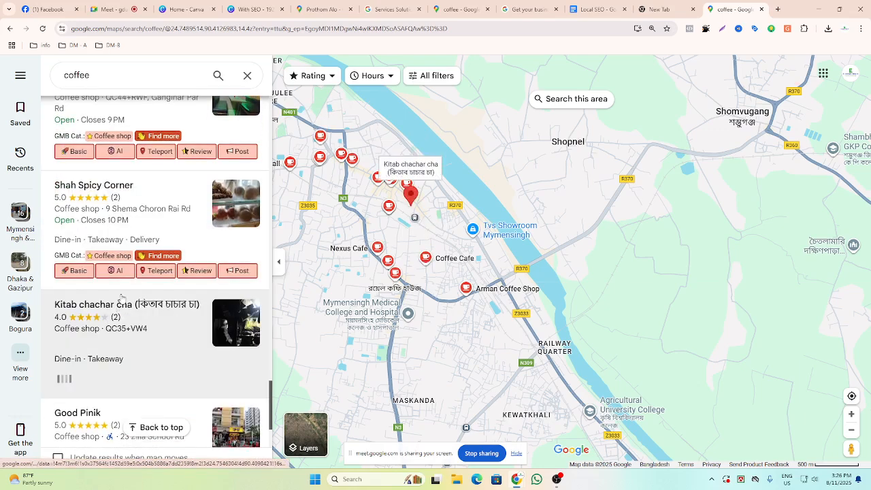
scroll(121, 298, down, 1)
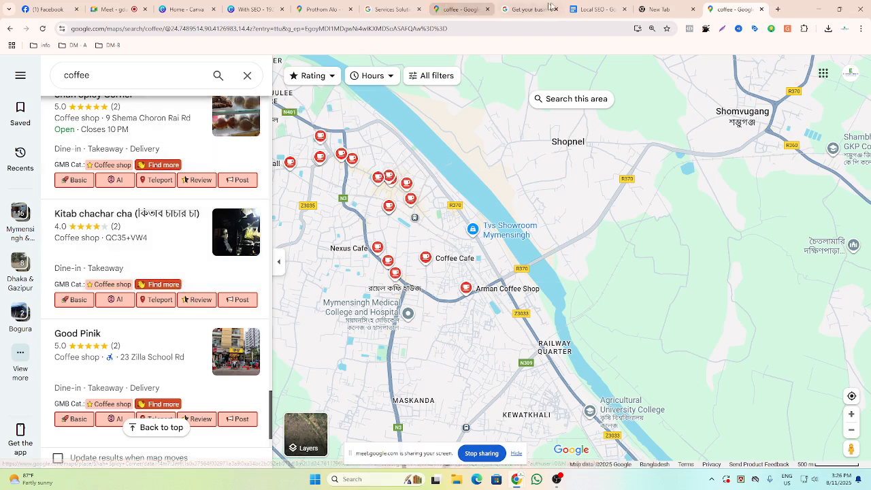
Switch to the Local SEO document and highlight the Phone Number and Website URL items.
click(592, 9)
scroll(482, 279, down, 3)
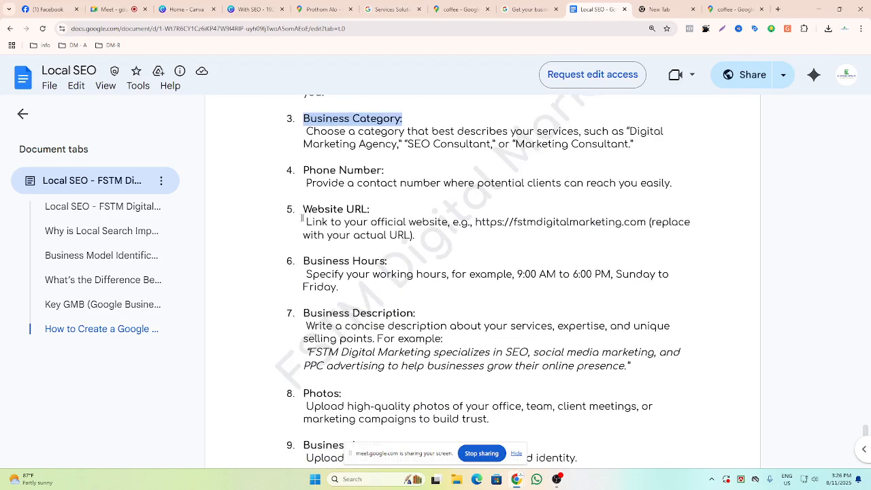
drag(303, 170, 674, 184)
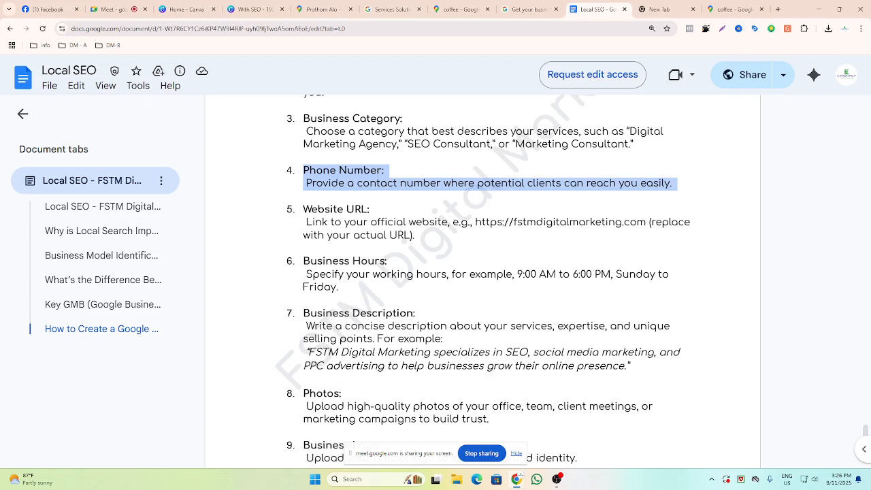
drag(303, 209, 416, 234)
scroll(281, 165, down, 2)
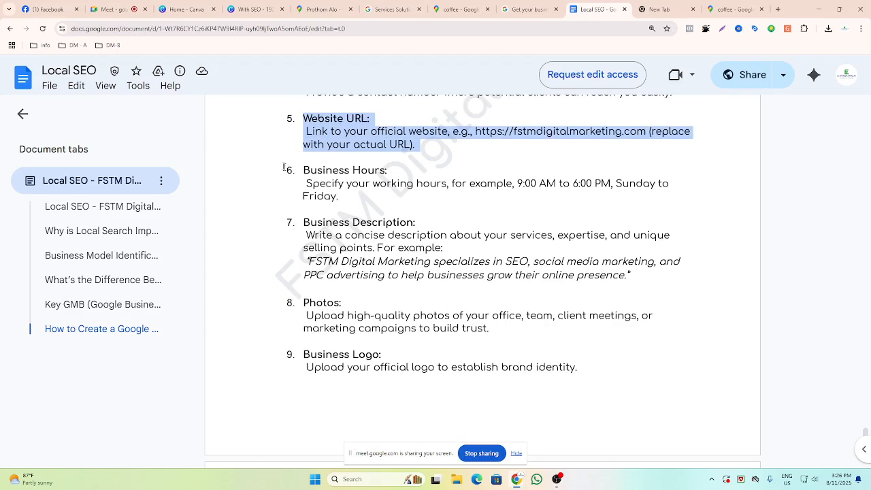
Highlight the Business Hours and Business Description items in the profile checklist.
drag(303, 170, 306, 209)
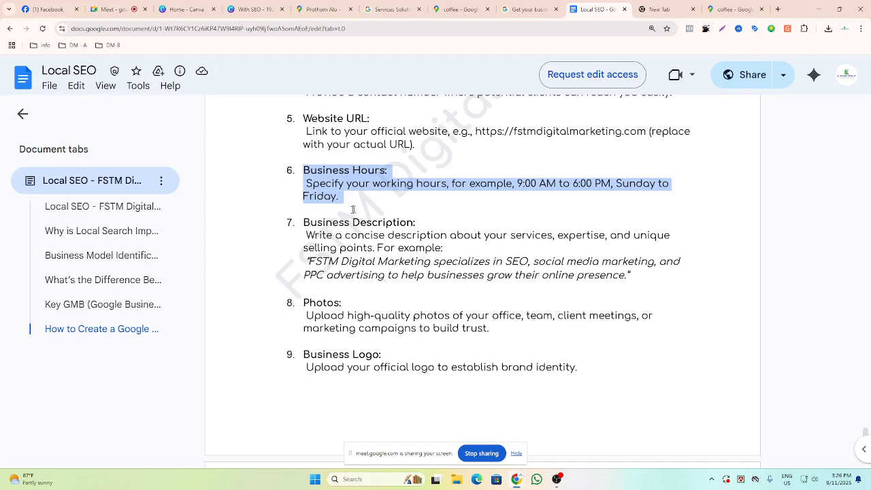
drag(303, 222, 645, 285)
scroll(389, 277, down, 2)
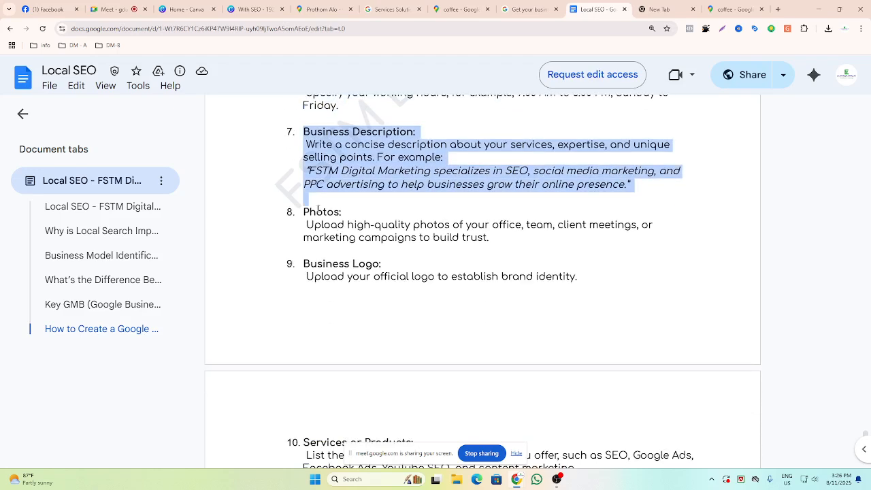
Highlight the Business Logo and Services or Products items in the checklist.
drag(303, 265, 457, 279)
scroll(457, 279, down, 3)
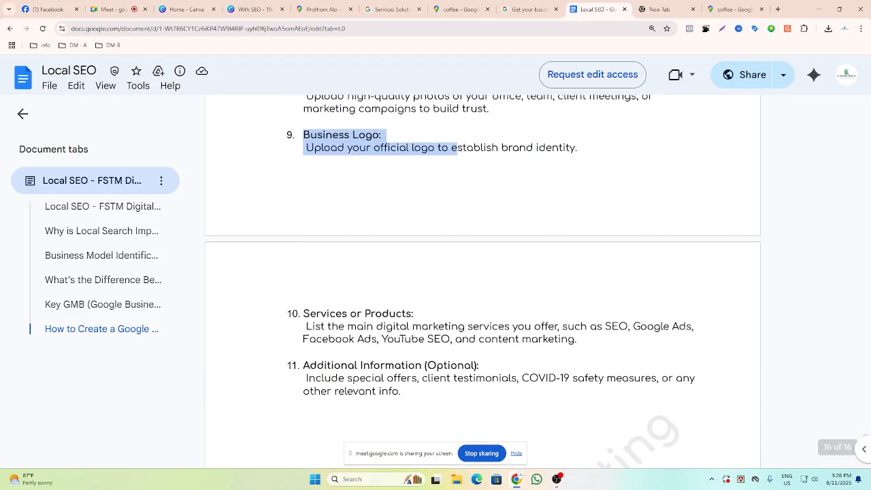
drag(303, 306, 583, 334)
scroll(472, 346, down, 2)
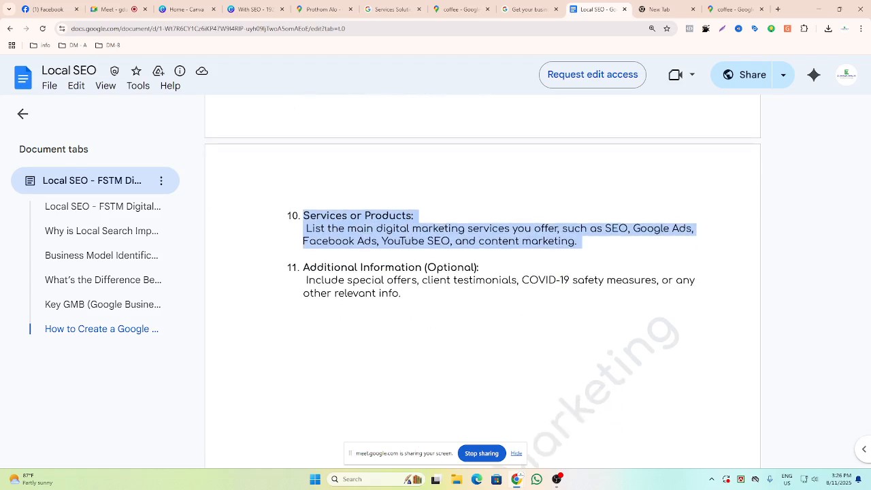
Highlight the Additional Information (Optional) item and scroll through the document.
drag(303, 268, 407, 305)
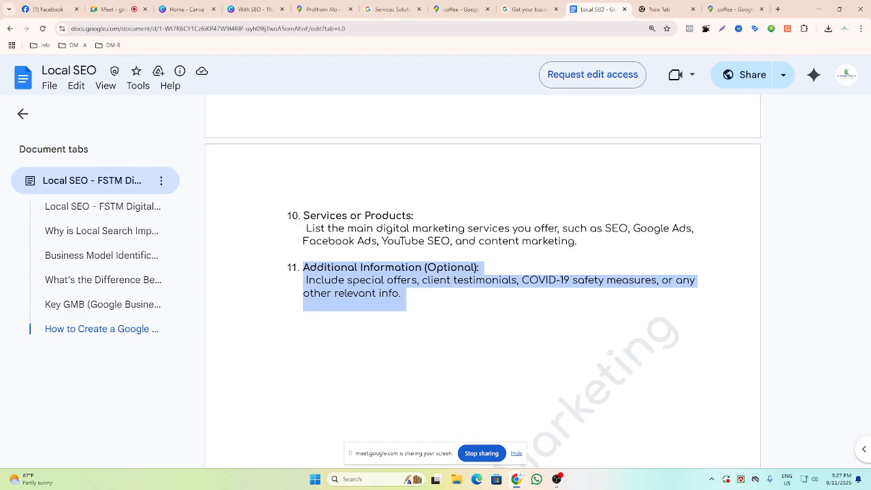
scroll(483, 286, up, 20)
scroll(482, 286, down, 8)
scroll(483, 286, down, 6)
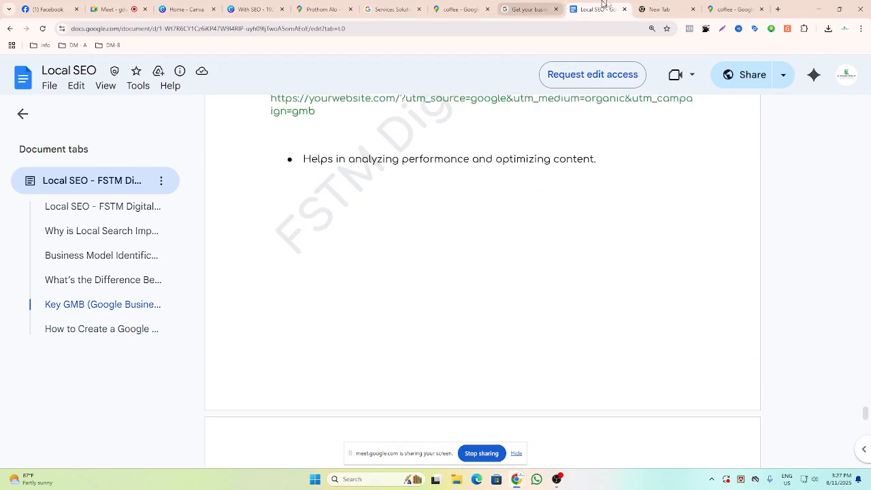
Open ChatGPT in the new browser tab.
click(654, 11)
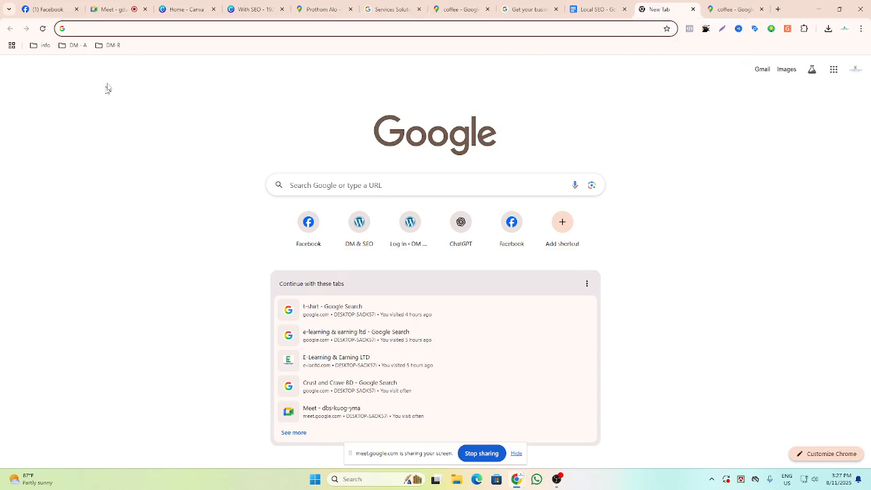
text(c)
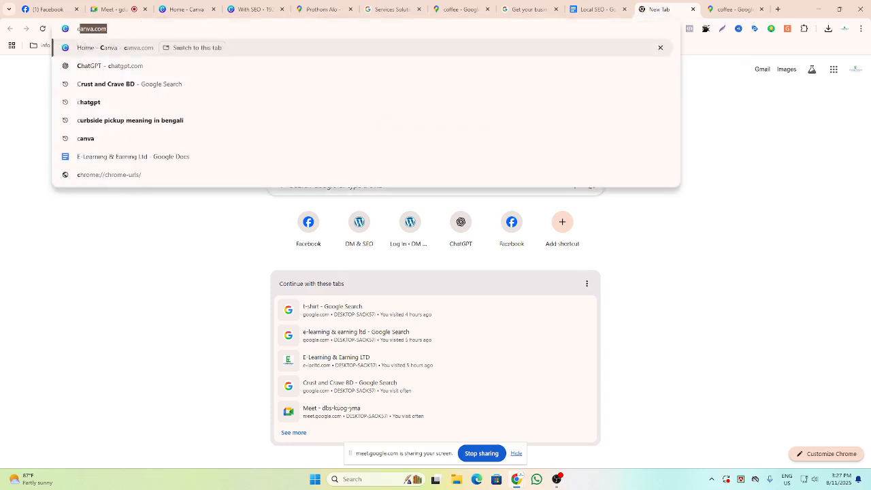
click(95, 66)
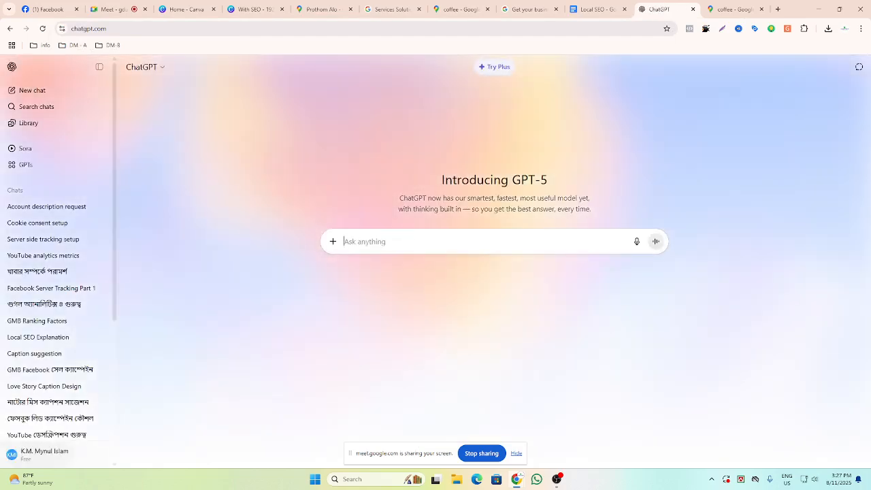
Write the prompt 'give me some coffee Shop name for my gmb account', correcting the spelling of coffee.
text(give)
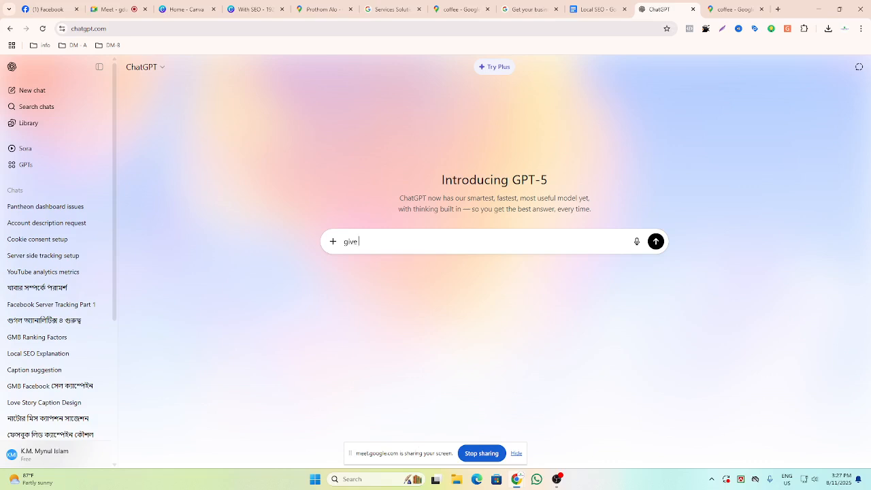
text( me some coffe Shop name for m)
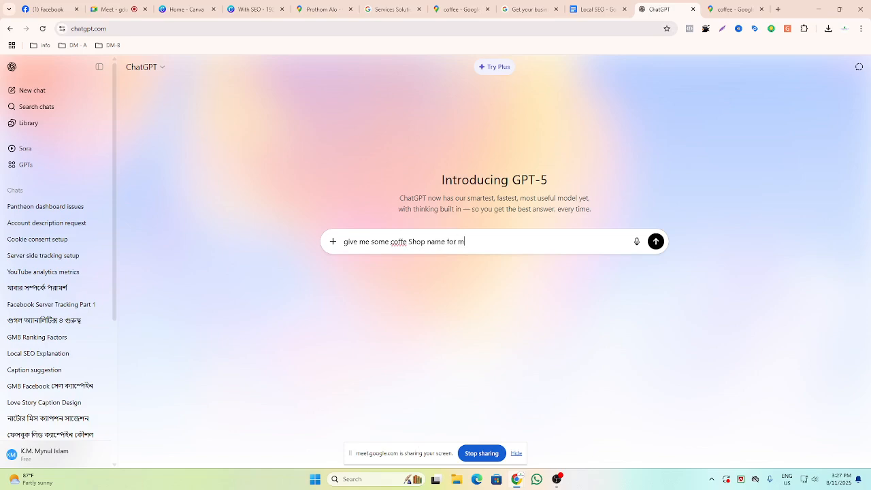
text(y gmb account)
right_click(398, 242)
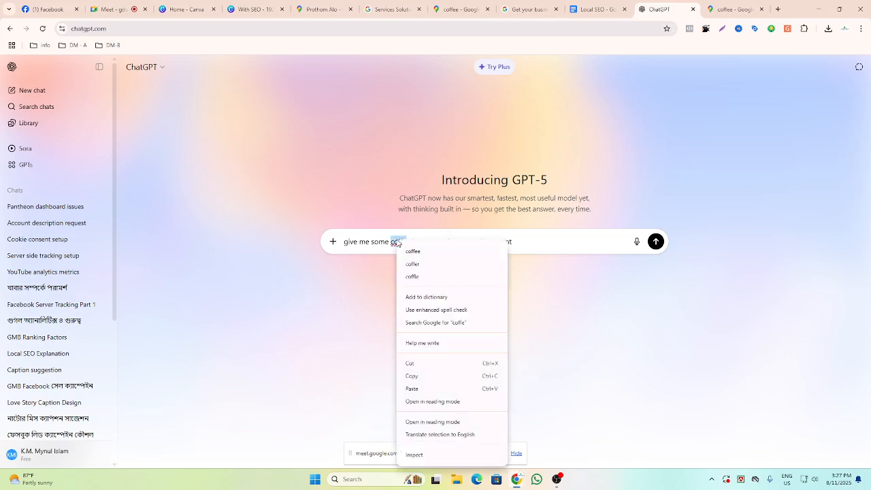
click(415, 252)
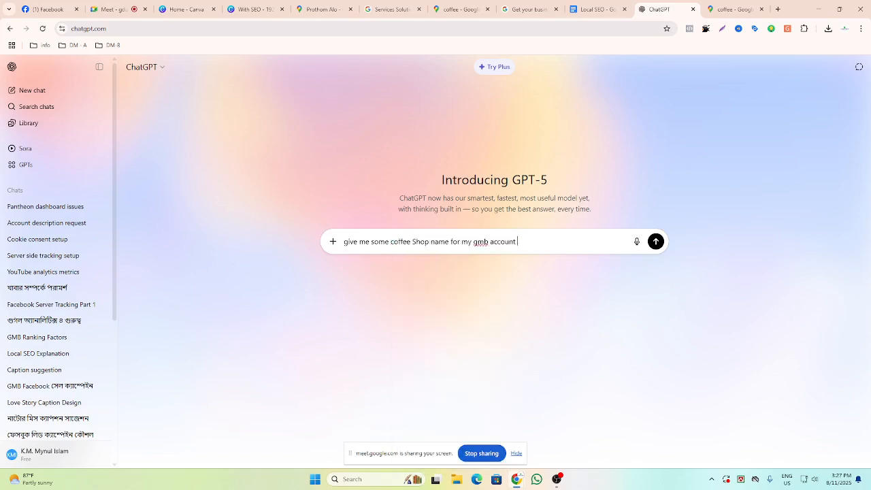
Append ',location Mym' to the prompt and send it.
text(,location Mym)
key(Return)
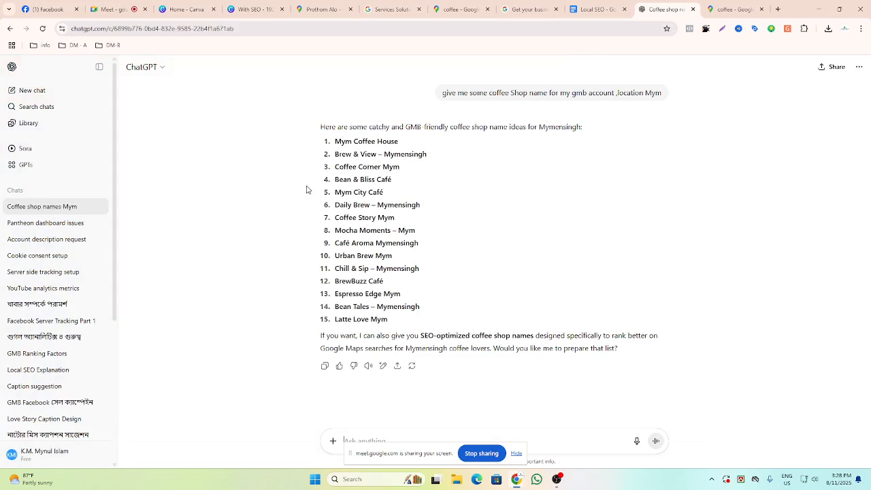
click(729, 10)
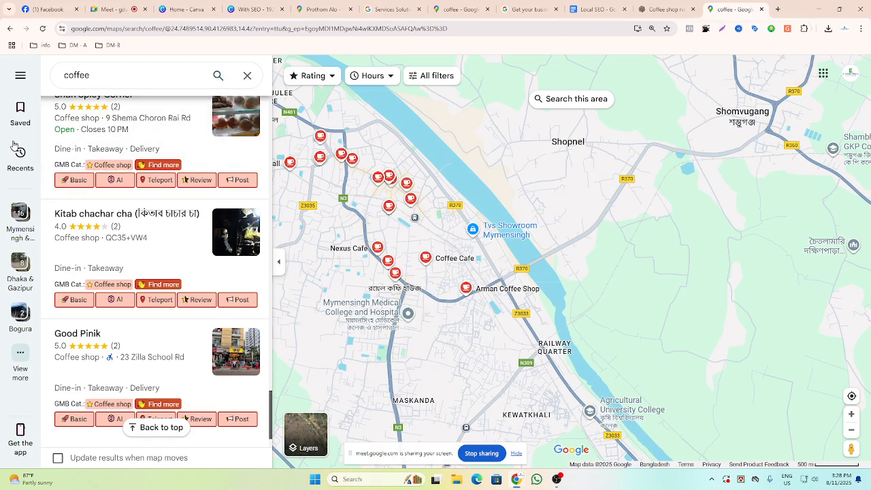
key(ctrl+t)
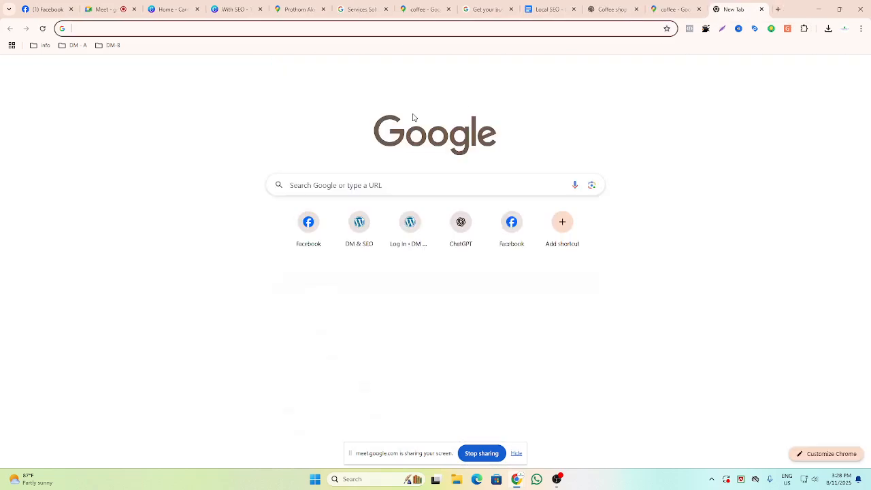
text(my)
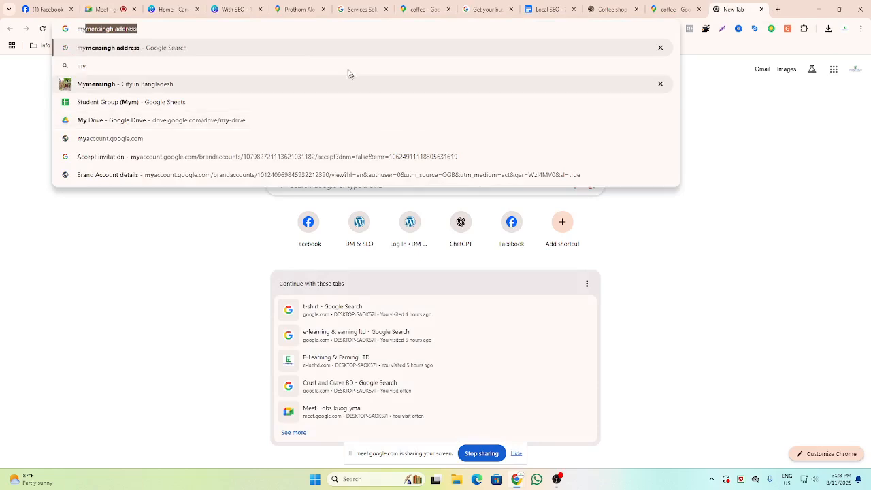
double_click(88, 30)
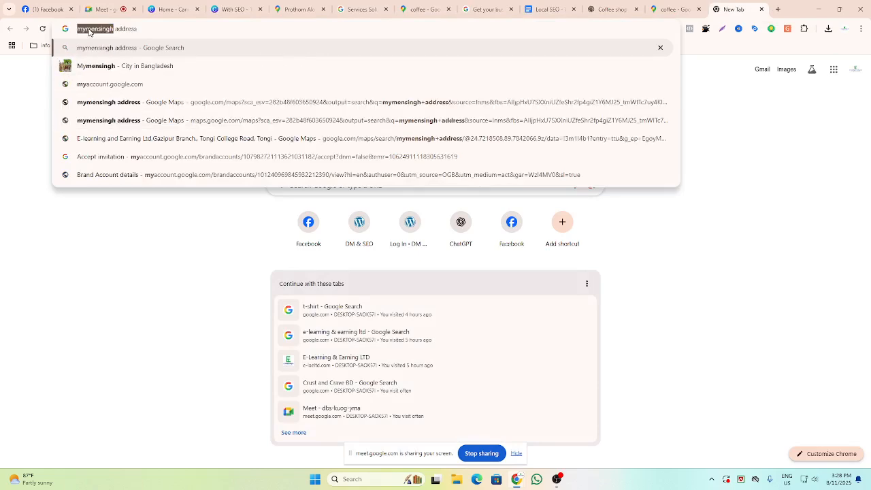
click(669, 9)
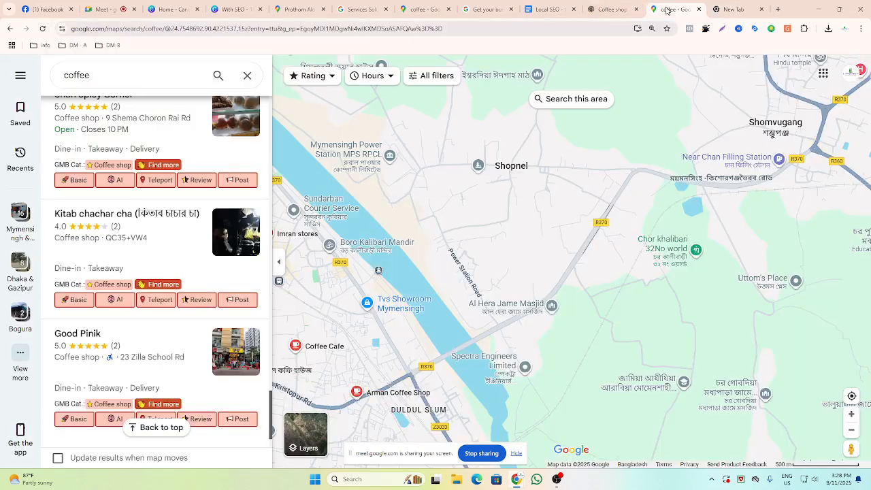
click(628, 11)
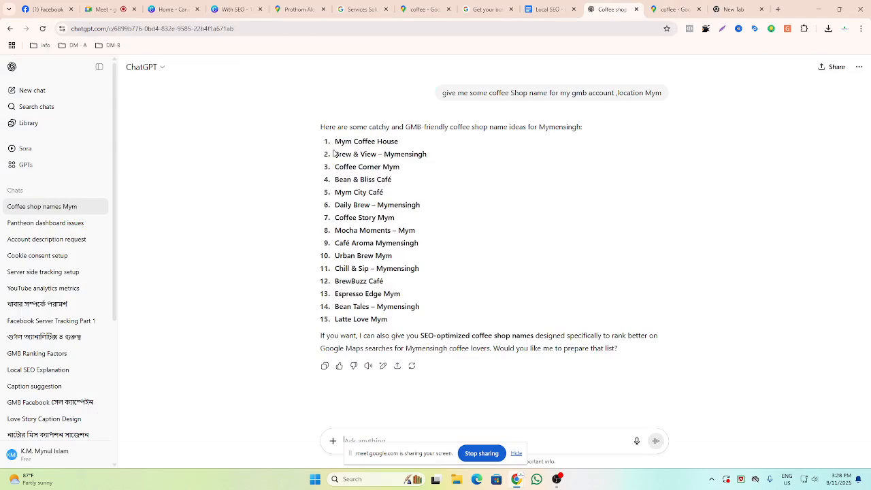
Highlight several suggested coffee shop names in the list, such as Brew & View – Mymensingh and Coffee Corner Mym.
drag(333, 153, 429, 155)
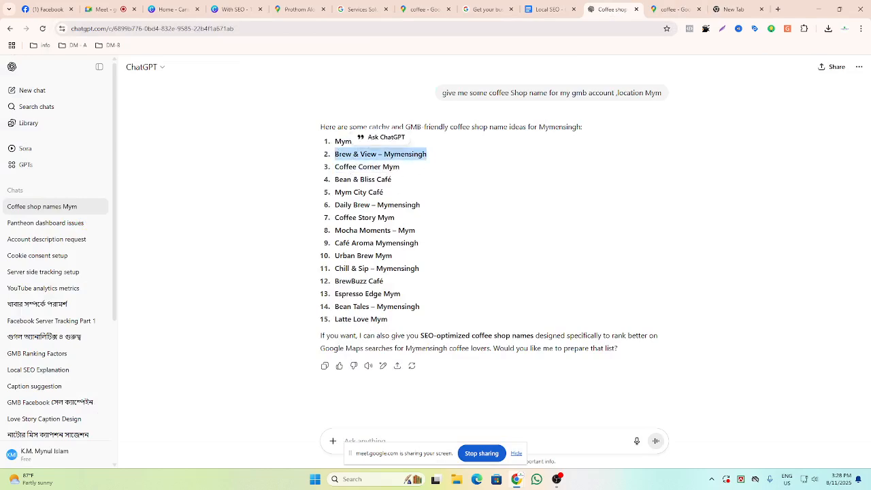
drag(335, 171, 401, 172)
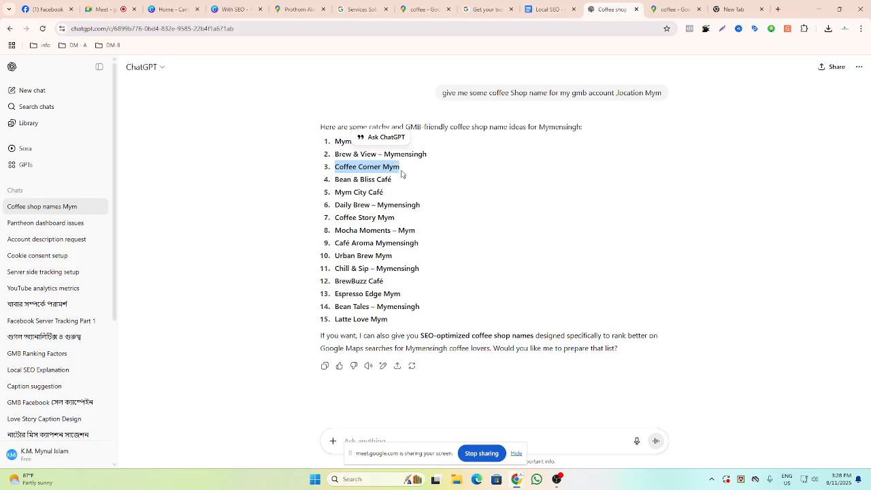
click(424, 252)
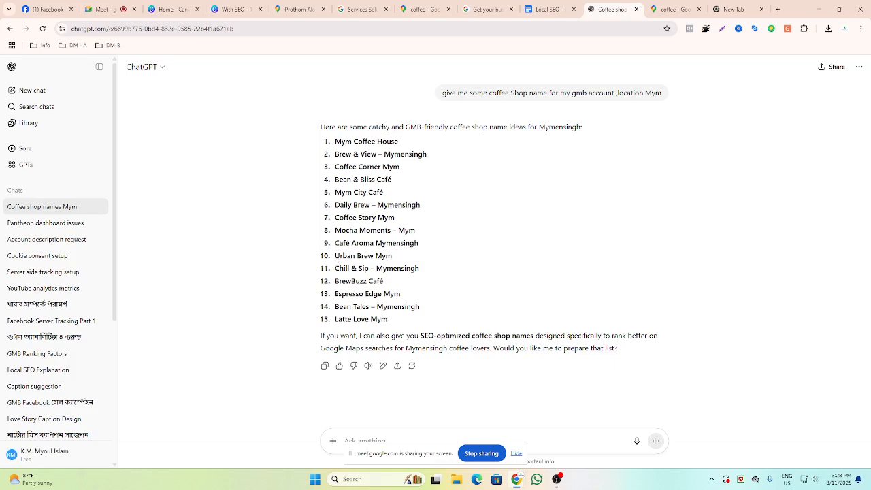
drag(335, 268, 420, 272)
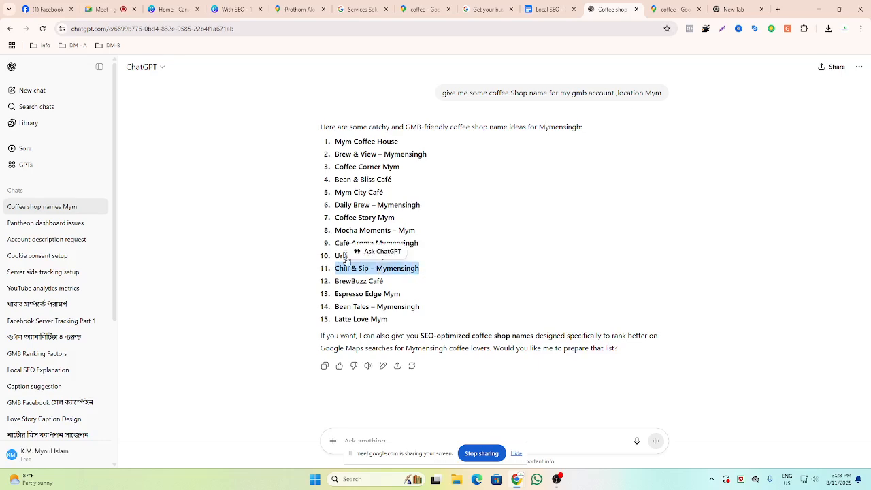
drag(334, 255, 361, 257)
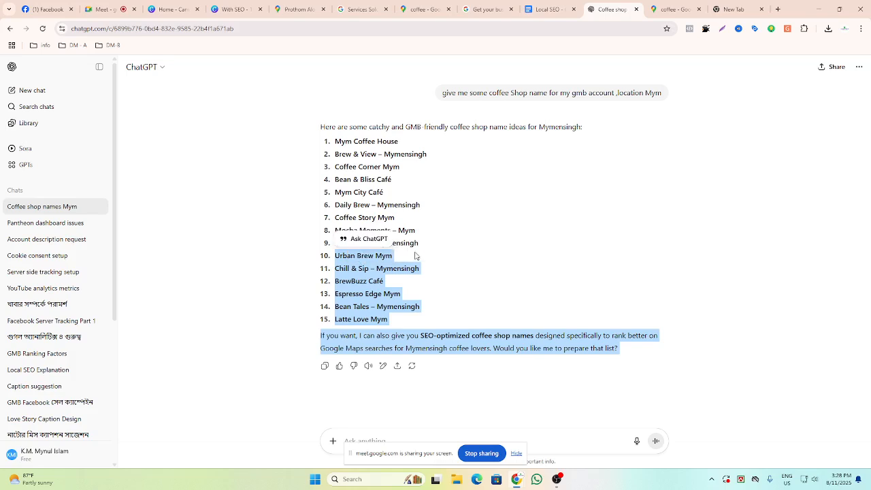
click(408, 255)
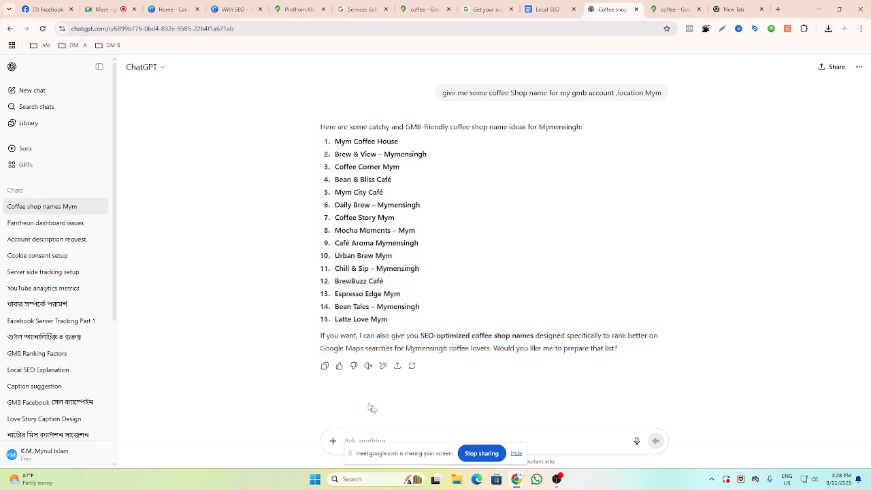
Send the follow-up prompt 'Unique' to ask for more distinctive coffee shop names, fixing its spelling first.
click(517, 454)
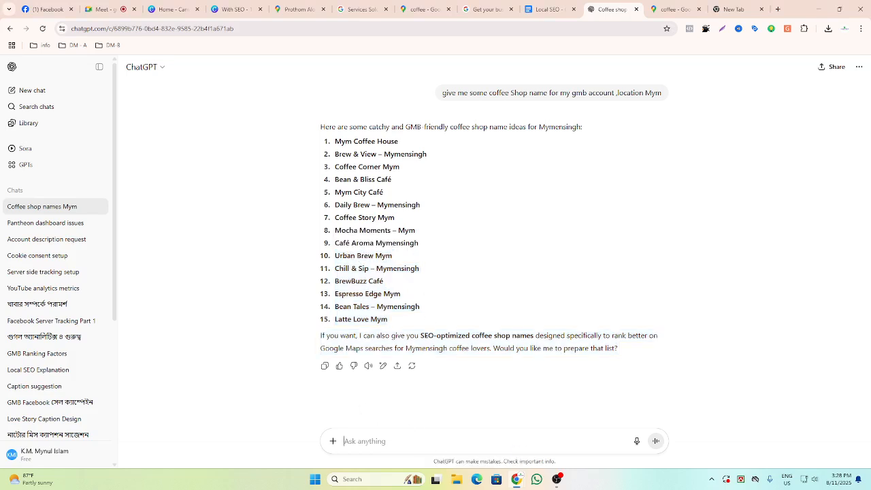
text(Uni)
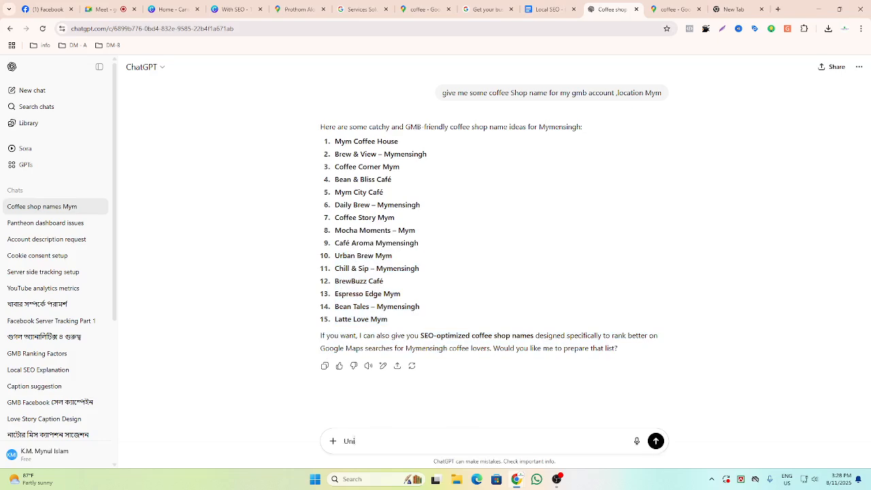
text(co)
right_click(351, 441)
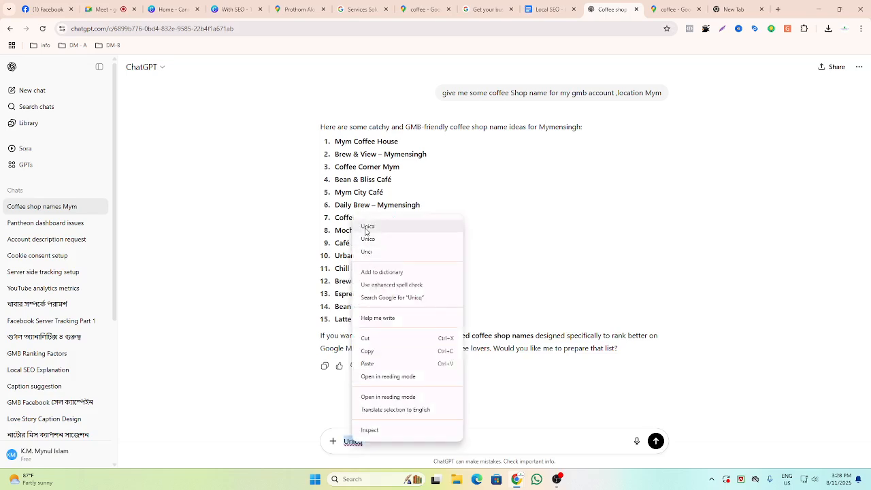
click(368, 226)
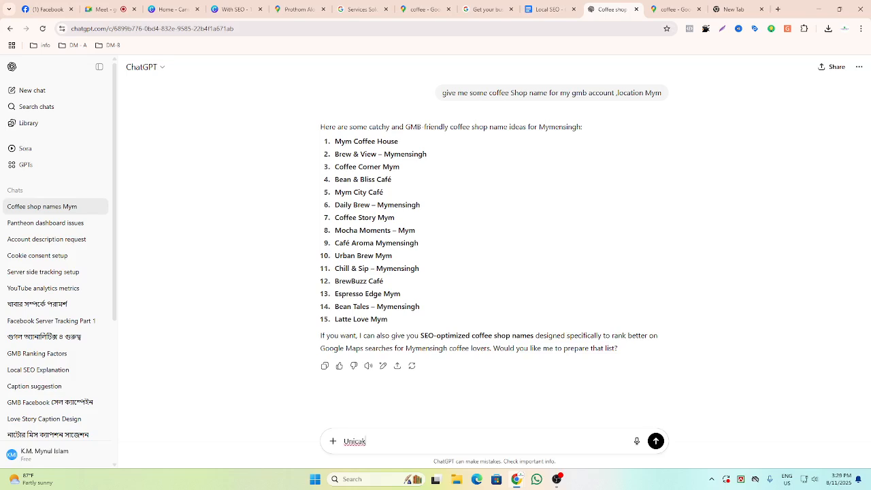
right_click(360, 443)
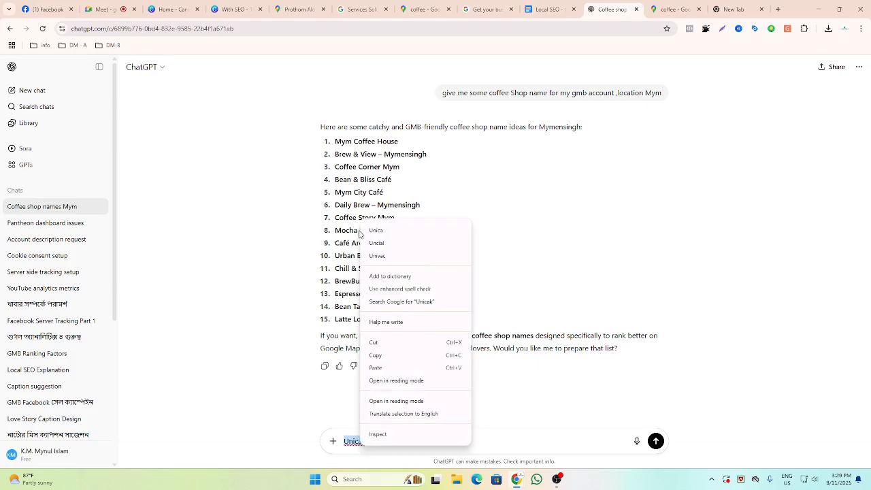
click(382, 245)
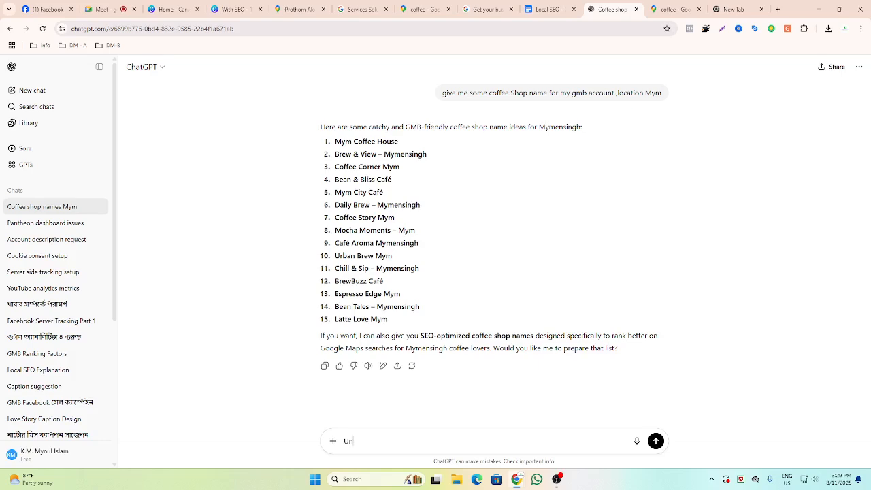
text(c)
key(BackSpace)
text(que)
key(Return)
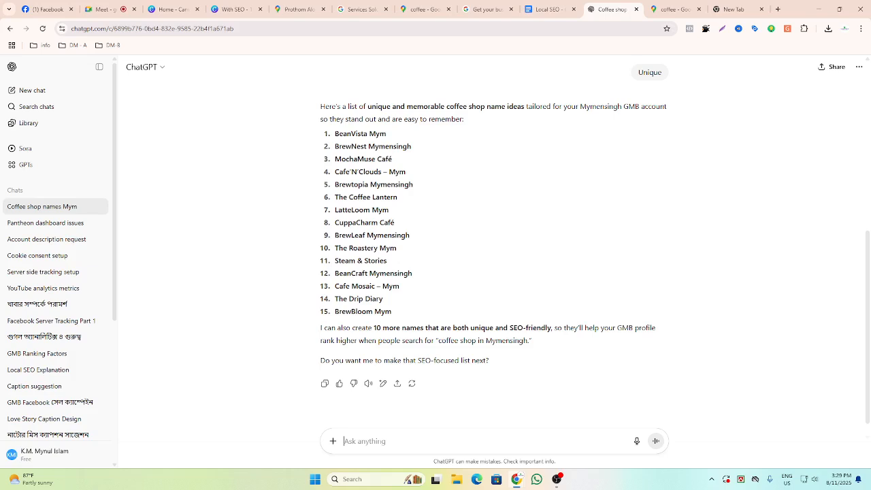
Send the follow-up prompt 'add mymensingh' to include the city in every name.
text(ad)
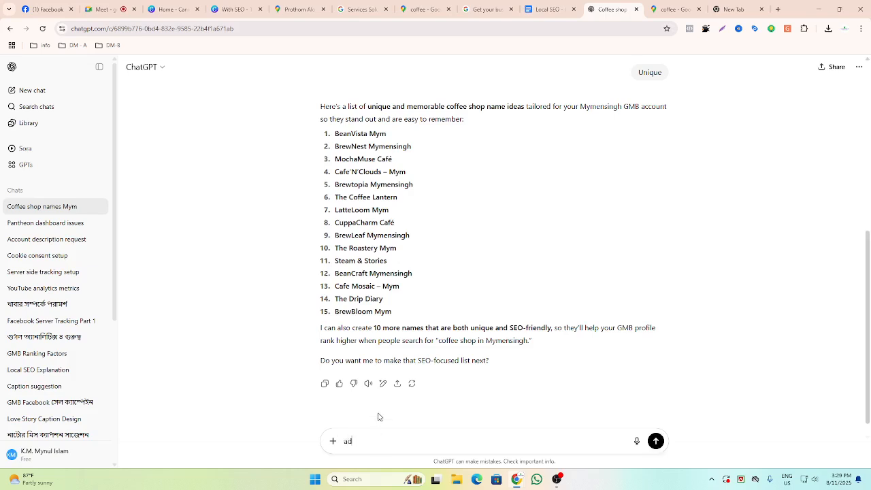
text(d mymensingh)
key(Return)
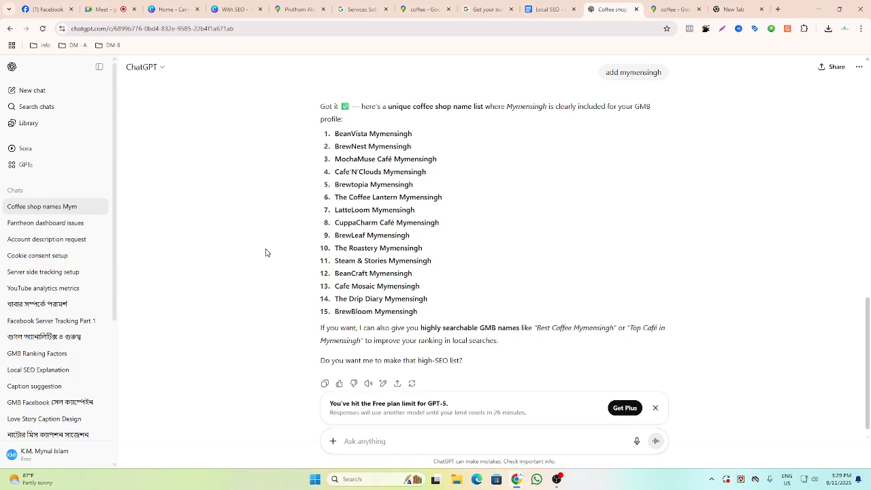
Dismiss the free plan limit notice under the chat.
scroll(321, 316, down, 1)
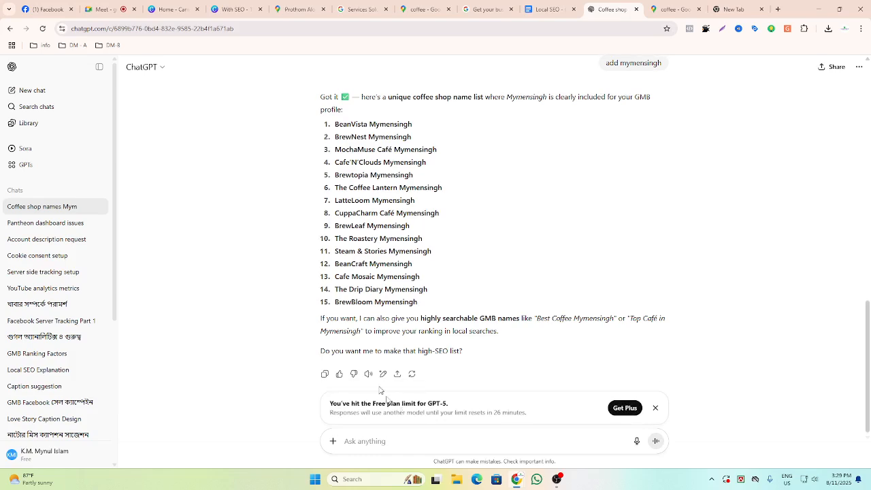
click(655, 408)
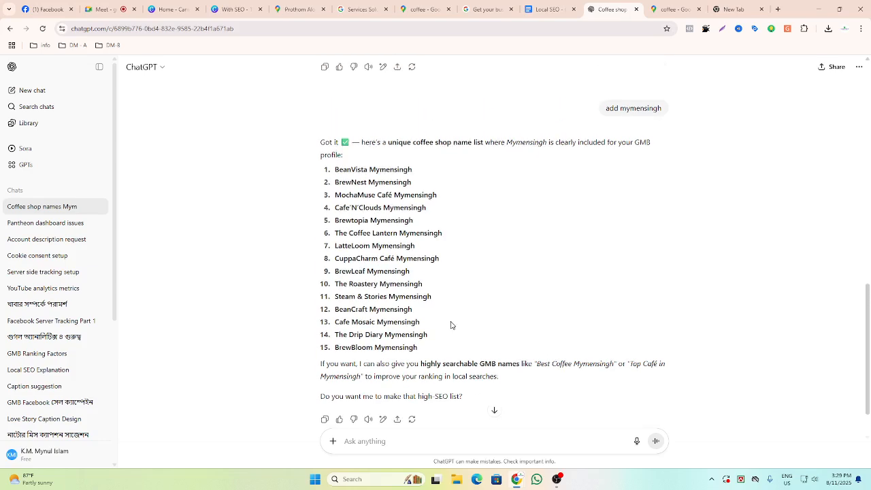
scroll(451, 325, up, 1)
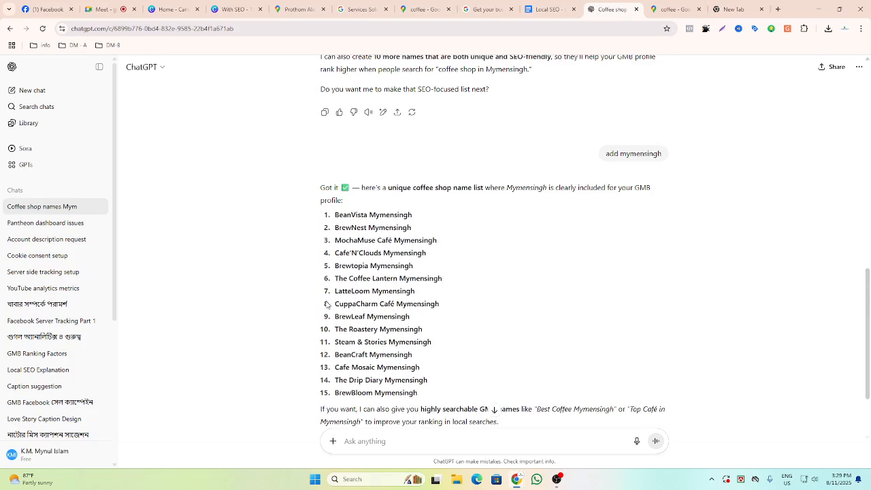
Select and copy the name Cafe'N'Clouds Mymensingh from the new list.
drag(333, 305, 443, 301)
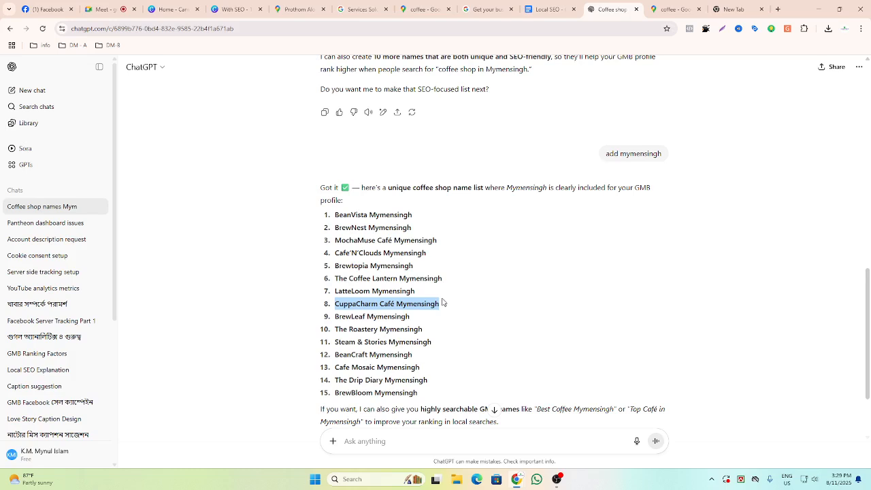
click(459, 300)
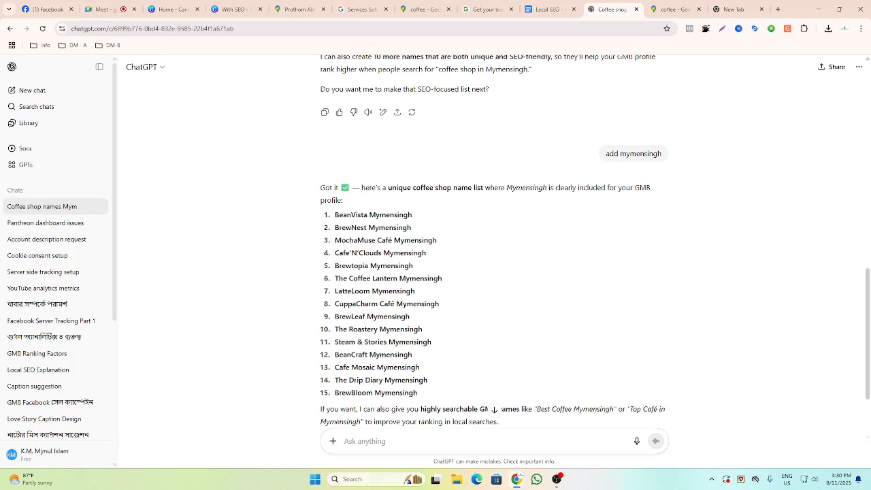
drag(334, 253, 461, 264)
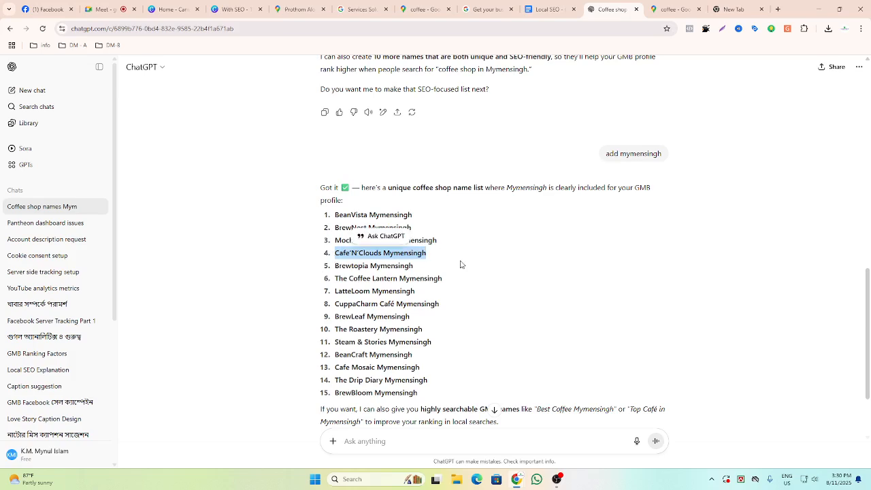
click(461, 264)
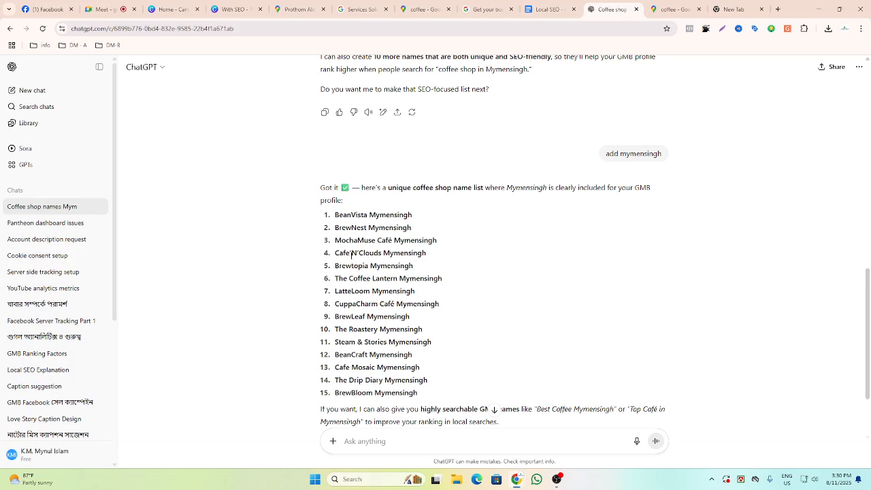
drag(335, 253, 437, 257)
key(ctrl+c)
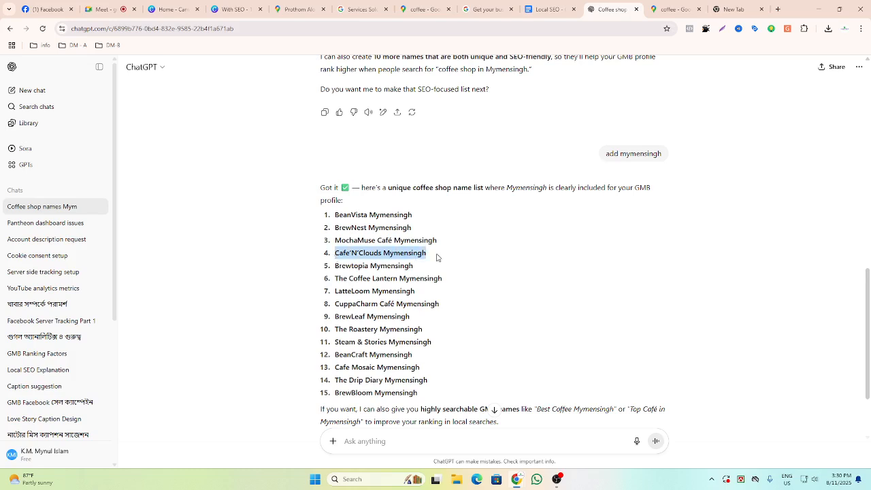
Enter Cafe'N'Clouds Mymensingh as the business name and choose Coffee shop as the category in the Business Profile form.
click(487, 9)
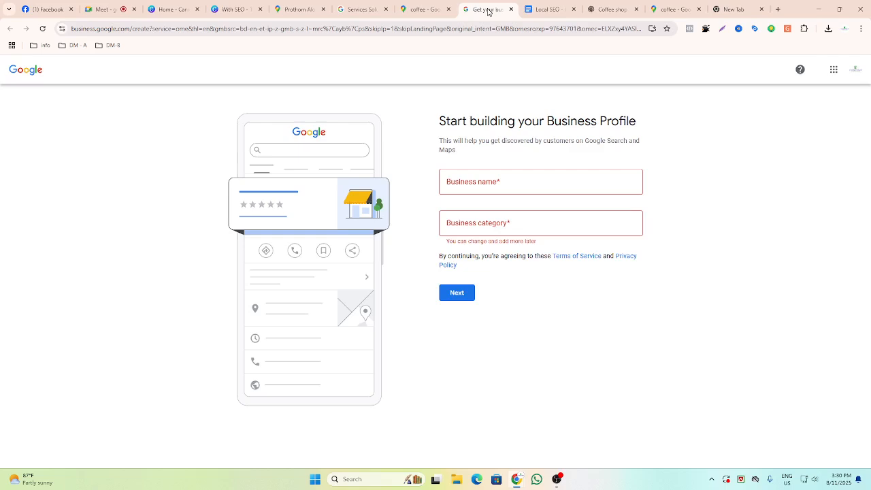
key(ctrl+v)
click(753, 212)
click(572, 185)
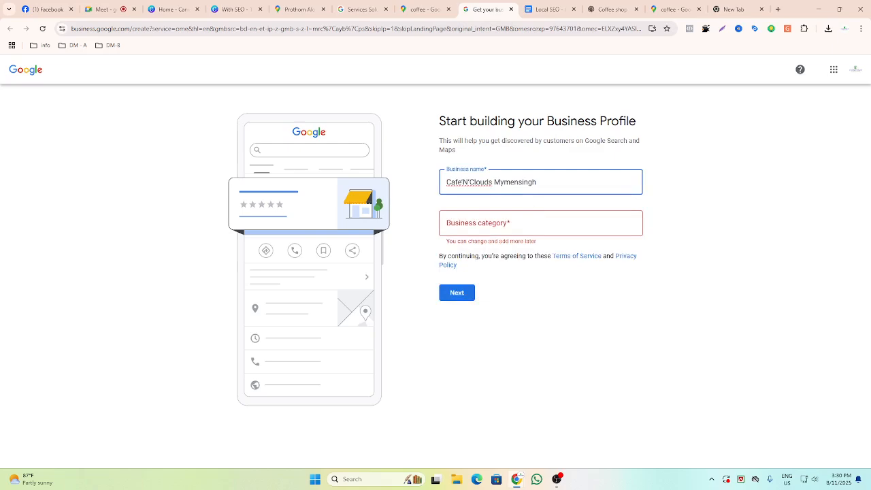
key(BackSpace)
text(h)
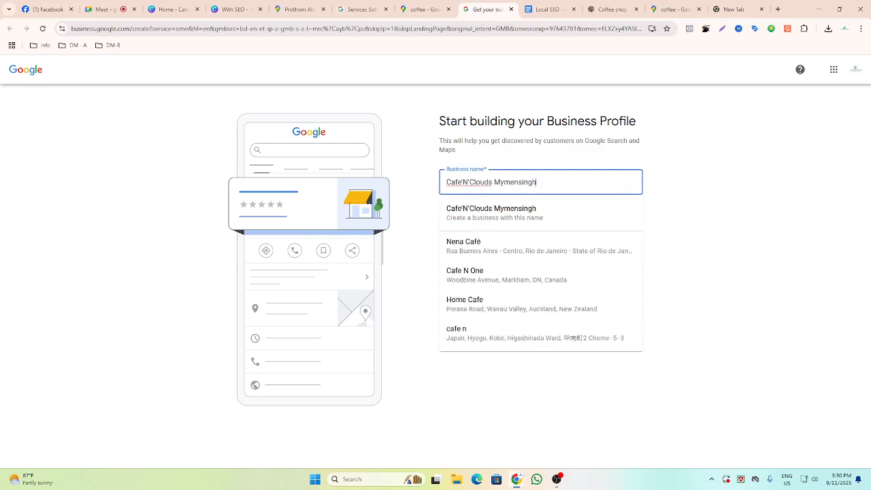
click(493, 214)
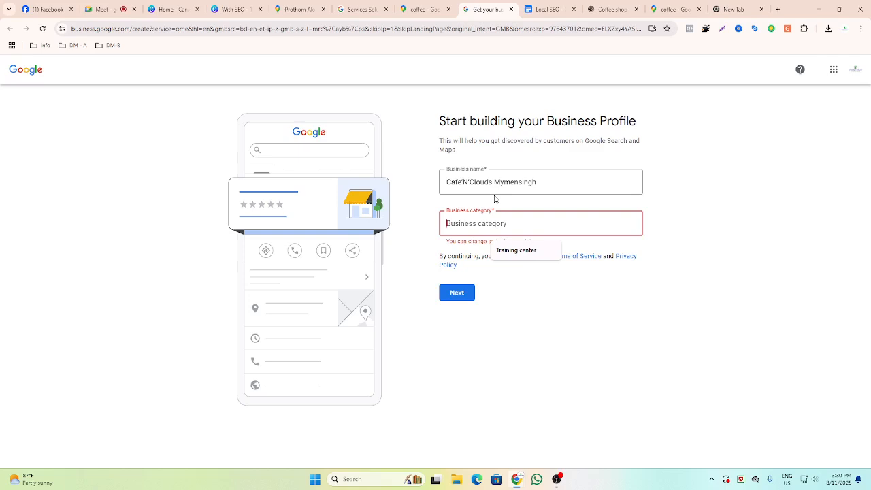
text(Coff)
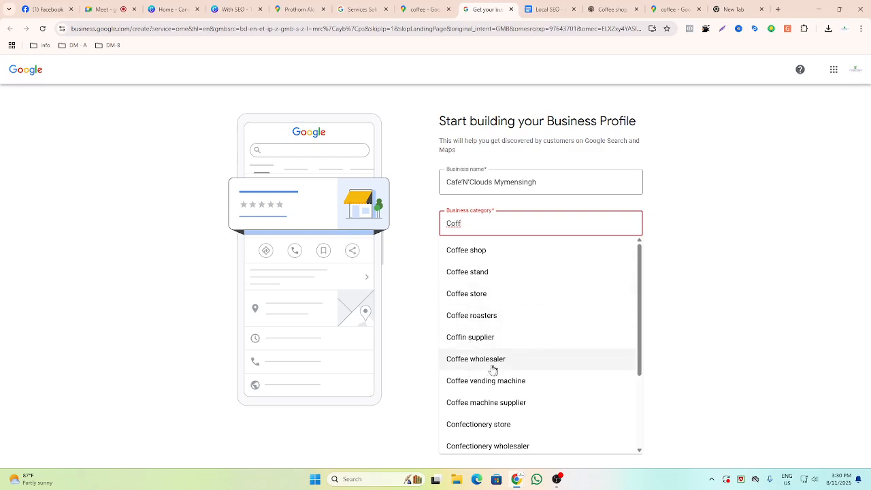
click(477, 255)
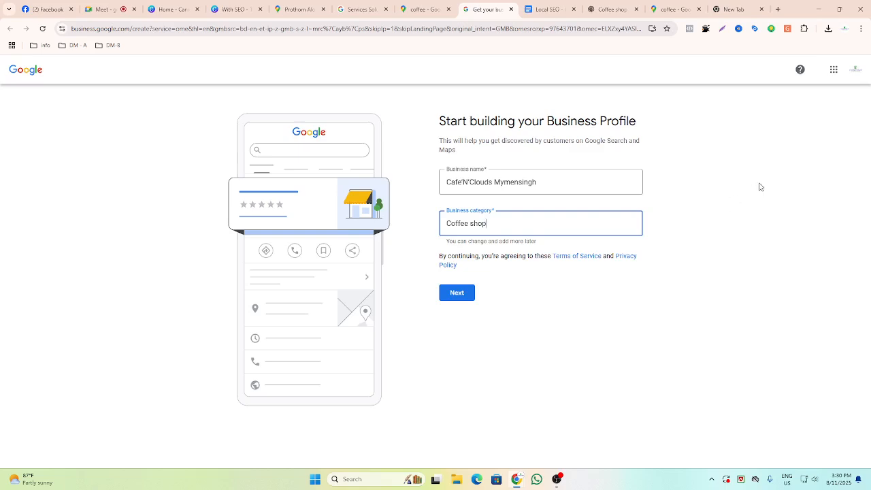
Continue past the name and category, and answer Yes to adding a location customers can visit.
click(457, 298)
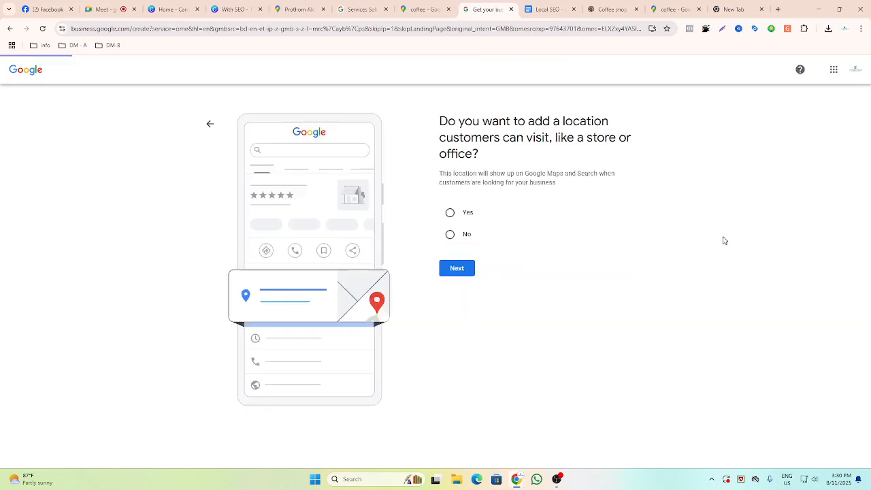
drag(438, 121, 638, 163)
click(674, 189)
click(450, 213)
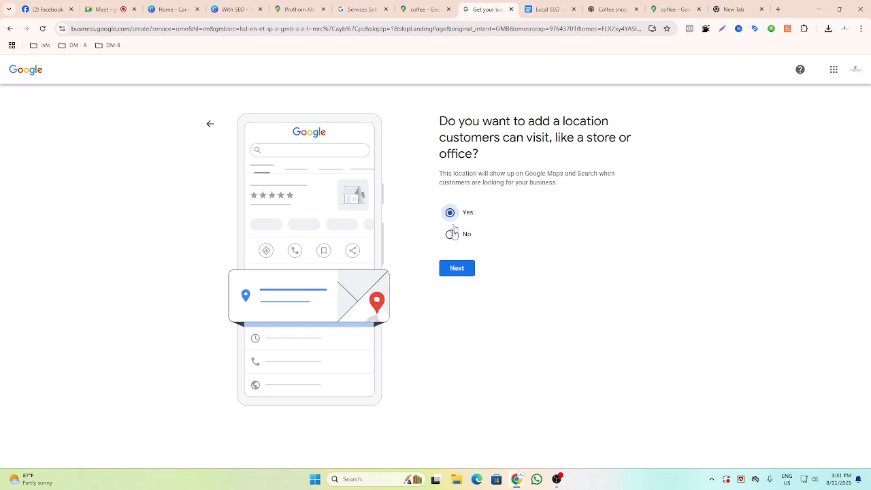
click(457, 270)
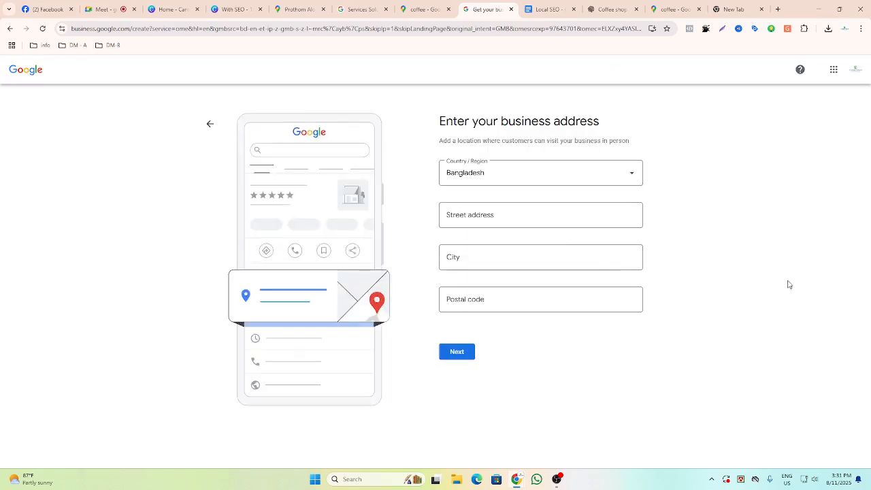
Switch to the Facebook page tab and select the business's address and phone number in its intro.
click(45, 9)
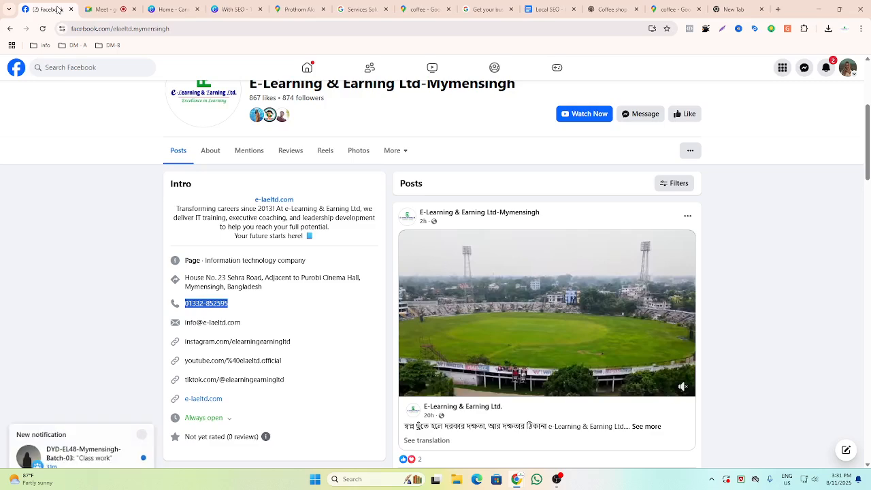
click(113, 302)
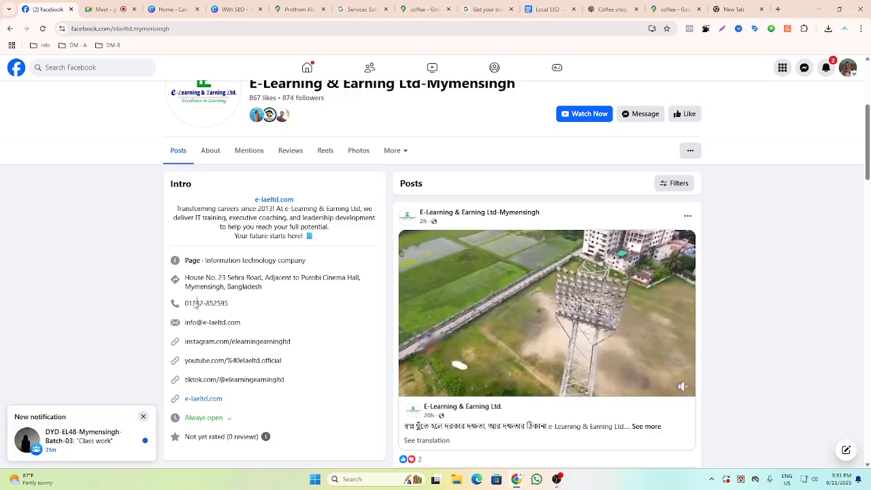
drag(269, 287, 176, 281)
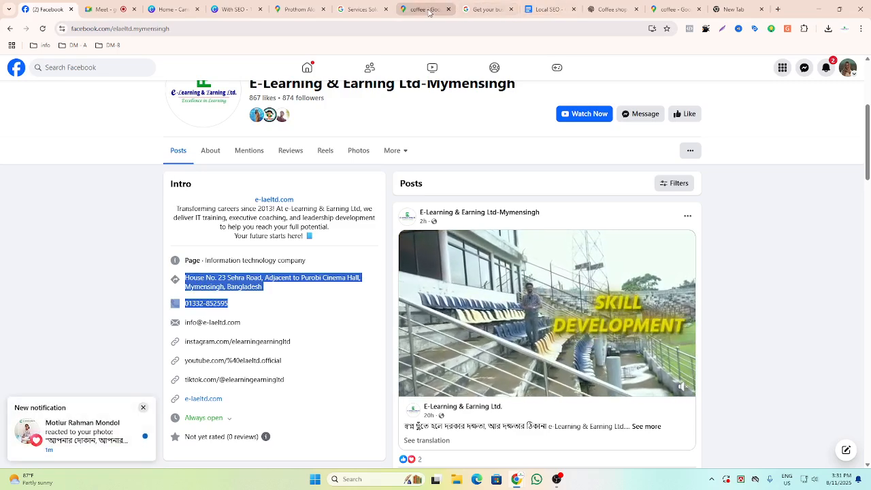
Paste the copied text into the Street address field and delete the phone number from it.
click(469, 9)
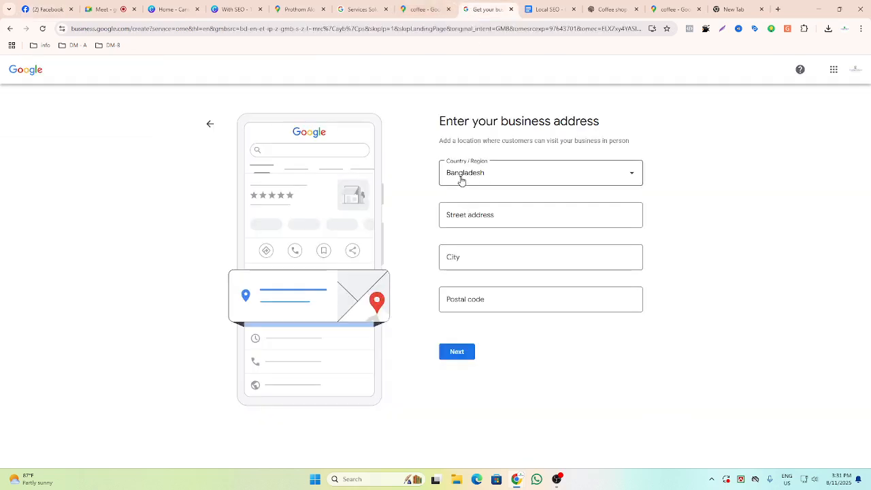
click(461, 214)
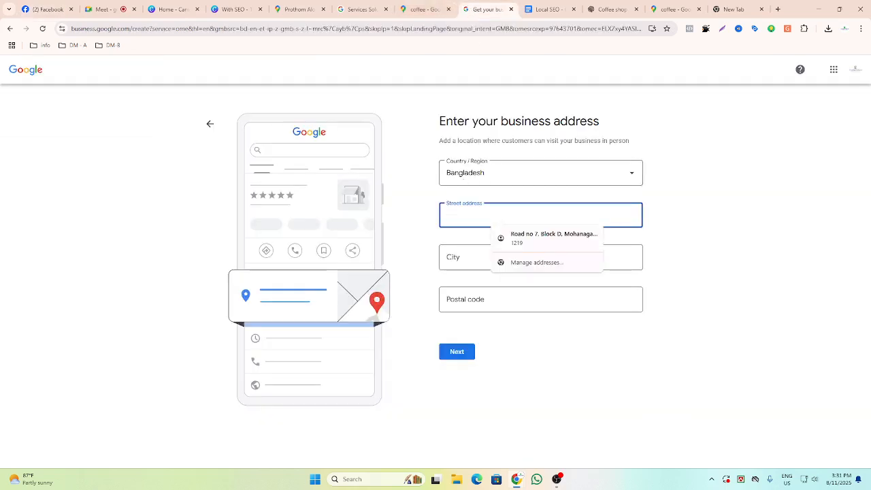
key(ctrl+v)
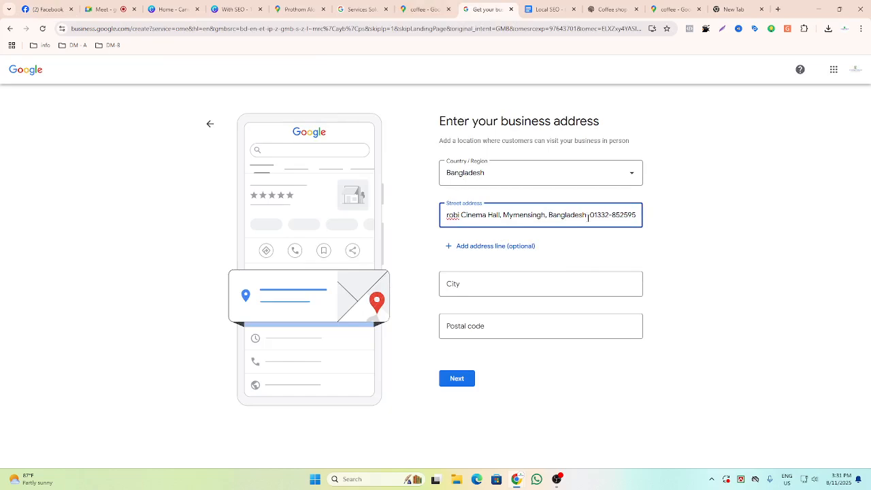
drag(590, 215, 640, 218)
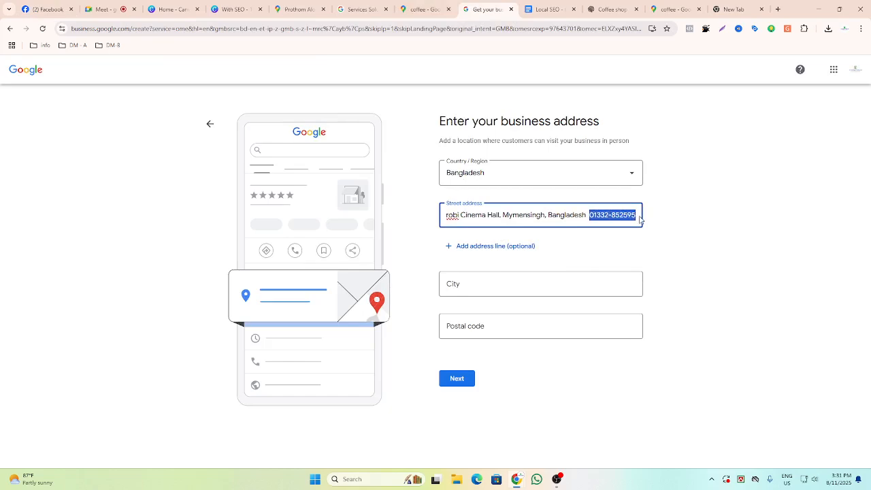
key(BackSpace)
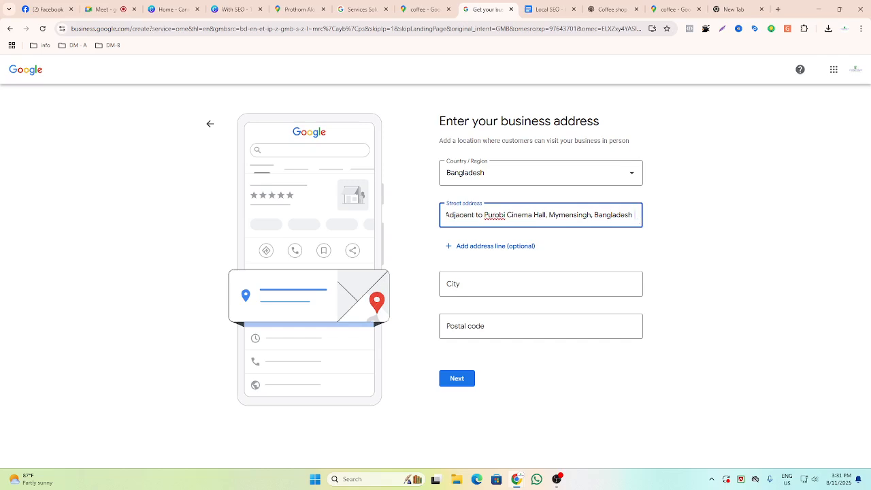
Copy Mymensingh from the street address and paste it into the City field.
double_click(555, 215)
key(ctrl+c)
click(511, 294)
key(ctrl+v)
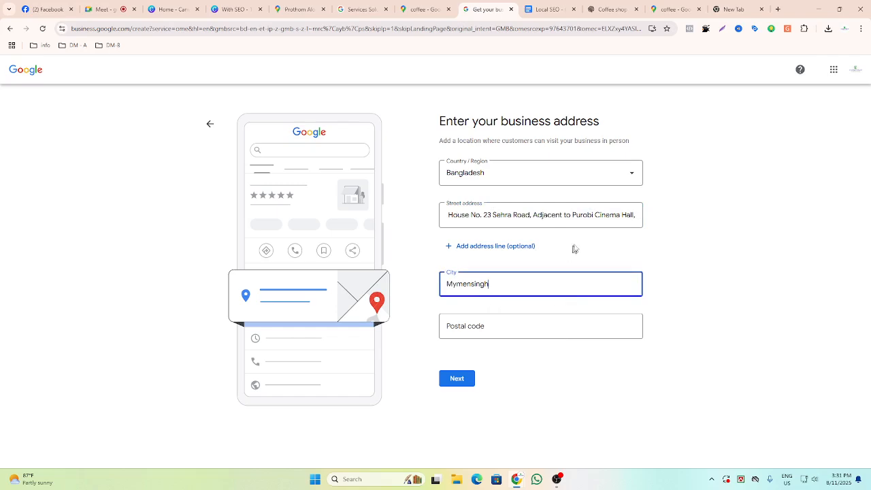
Trim the street address so it ends at Purobi Cinema Hall, removing the city and country.
click(596, 216)
key(Right)
key(Right)
key(Right)
key(Right)
key(Right)
key(Right)
key(Right)
key(Right)
key(Right)
key(Right)
key(Right)
key(Right)
key(Right)
key(Right)
key(Right)
key(Right)
key(Right)
key(Right)
key(Right)
key(Right)
key(Left)
key(Left)
key(Left)
key(Left)
key(Left)
key(Left)
key(Left)
key(Left)
key(Left)
key(Left)
key(Left)
key(Left)
key(Left)
key(Left)
key(Left)
key(Left)
key(Left)
key(Left)
key(Left)
key(Left)
key(Left)
key(Left)
key(Left)
key(Left)
key(Left)
key(Left)
key(Left)
key(Left)
key(Left)
key(Left)
key(Left)
key(Left)
key(Left)
key(Left)
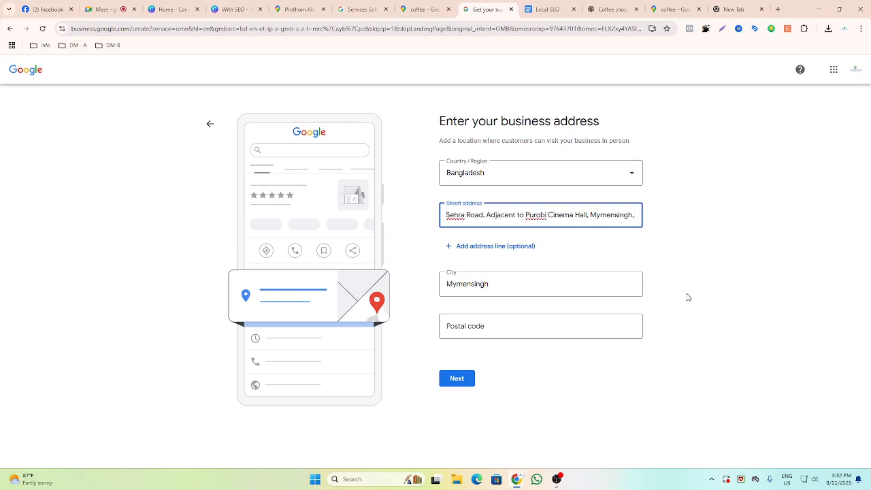
key(Left)
key(Left)
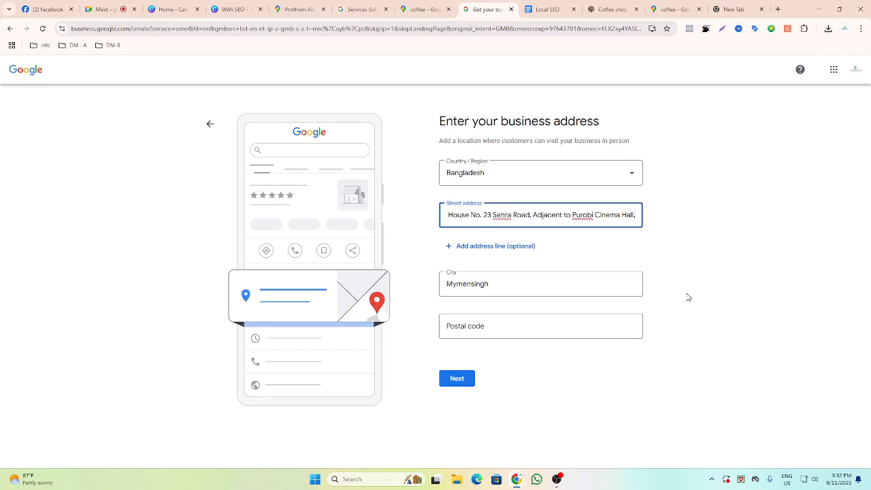
Enter 2200 as the postal code.
click(479, 325)
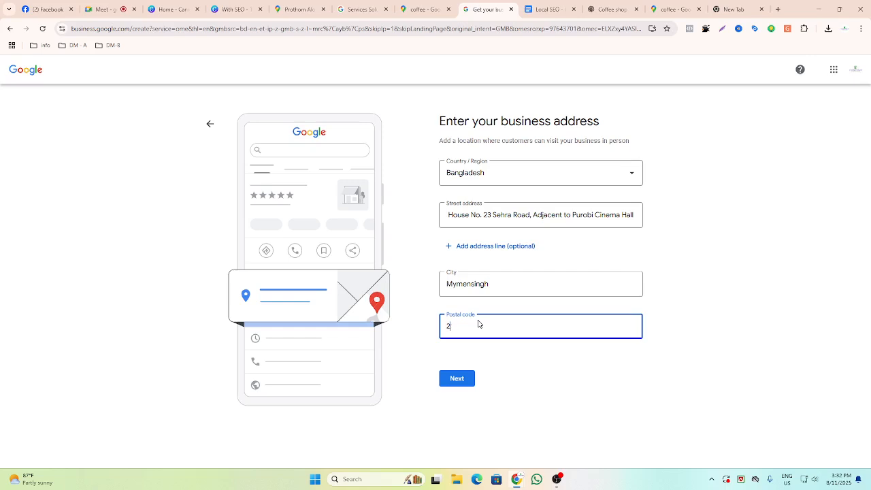
click(537, 348)
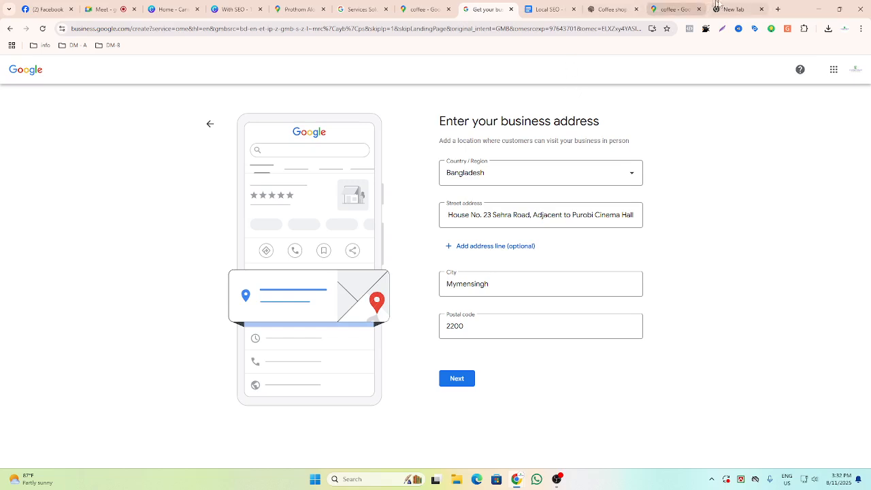
Switch to the Google Maps tab, search for coffee near me, and open the Pathgriho Cafe listing.
click(672, 8)
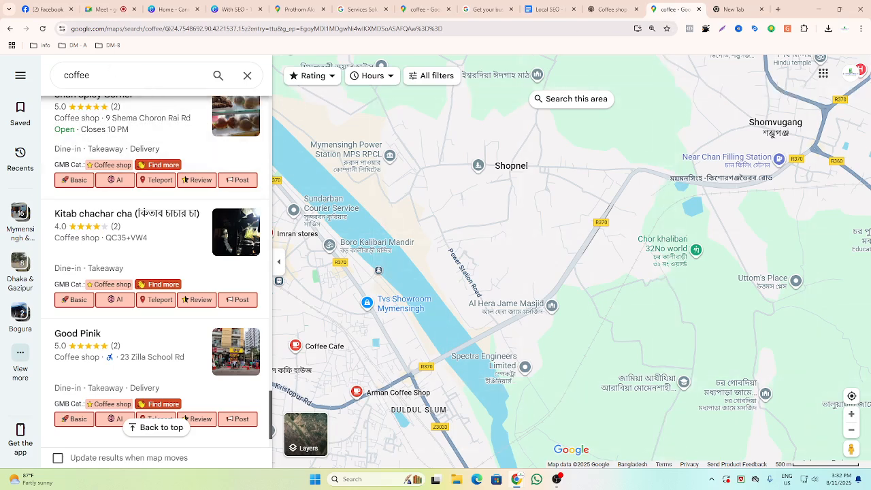
click(124, 76)
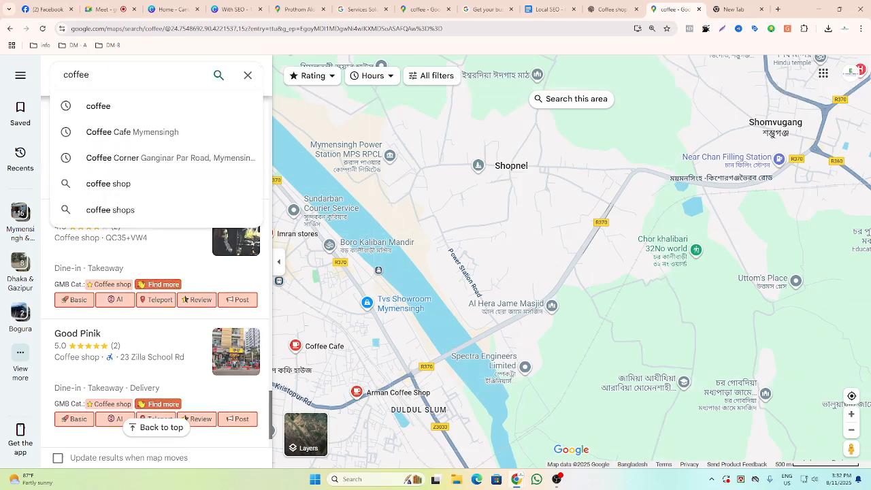
text(n)
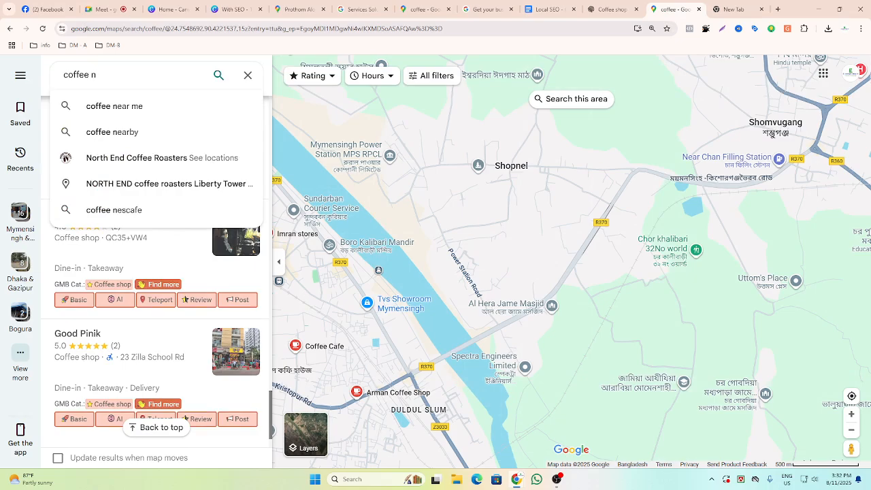
click(147, 115)
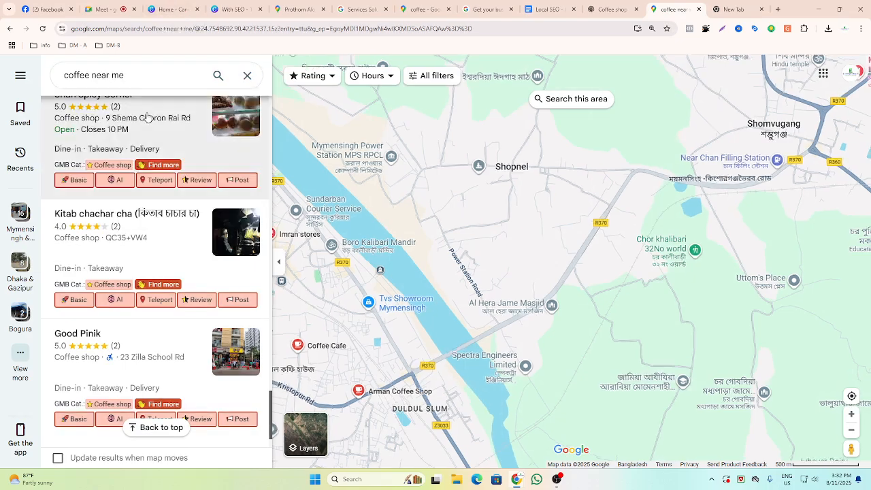
click(95, 161)
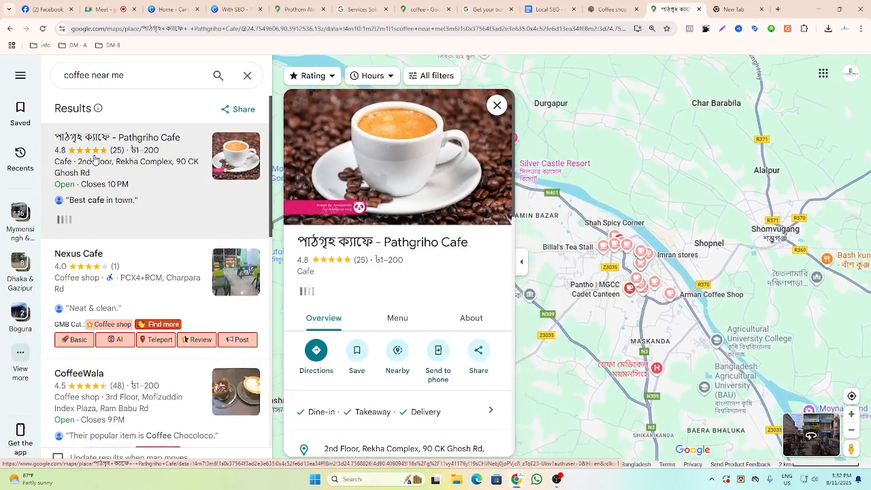
Copy Pathgriho Cafe's address from its listing and dismiss the clipboard permission prompt.
scroll(371, 266, down, 5)
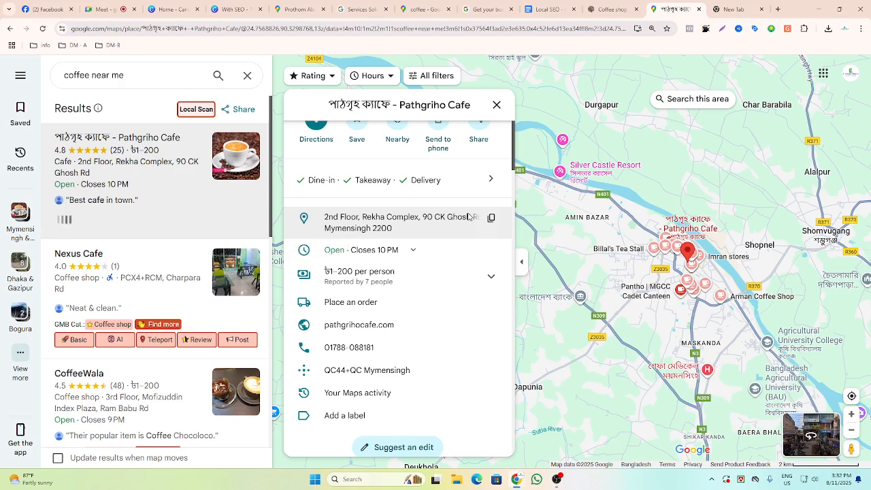
click(365, 221)
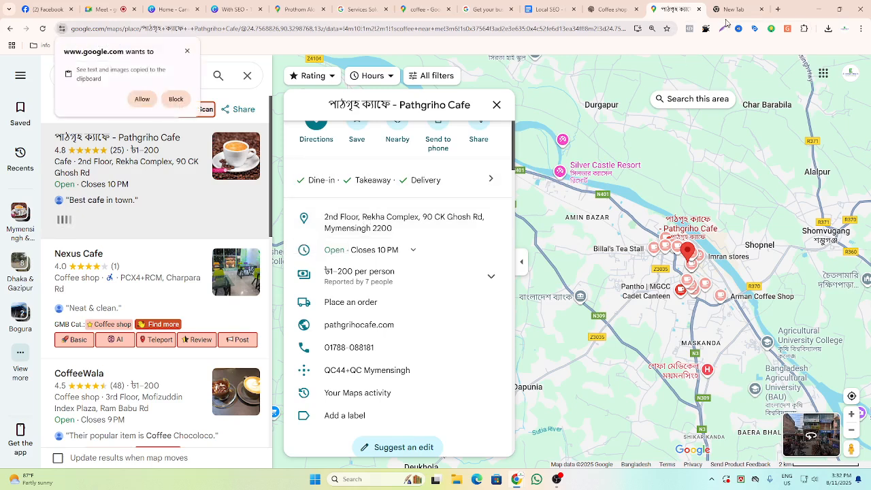
click(187, 53)
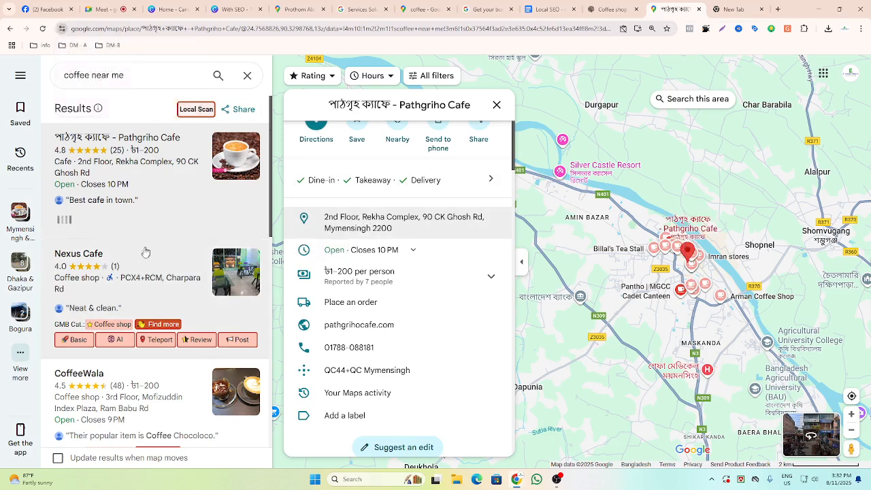
Open the Nexus Cafe listing and review its details and GMB category.
click(138, 291)
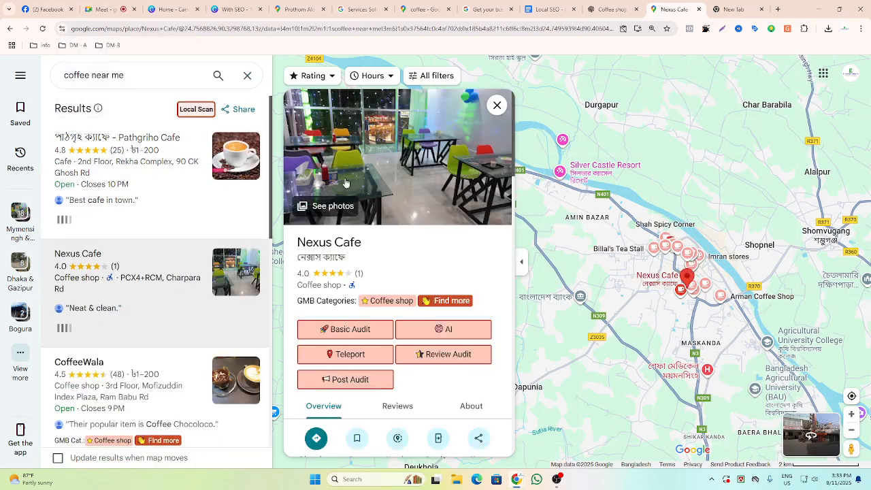
scroll(401, 169, down, 3)
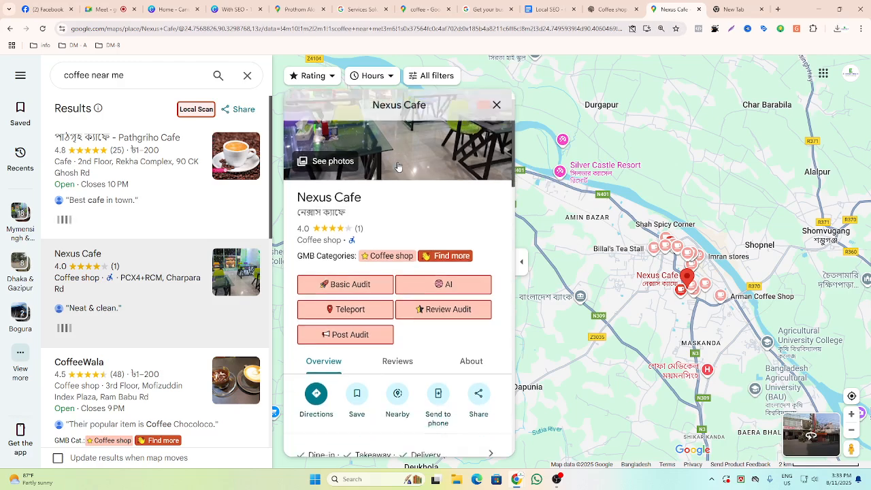
scroll(401, 167, down, 2)
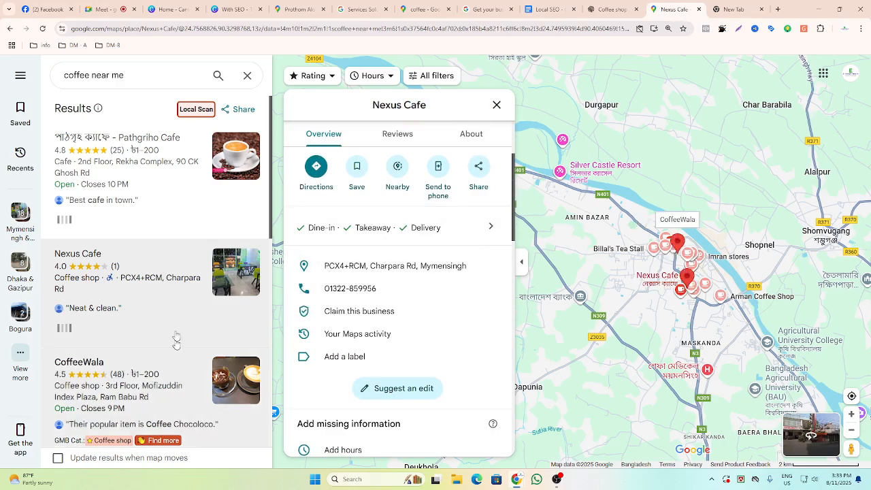
scroll(175, 334, down, 2)
scroll(176, 333, down, 2)
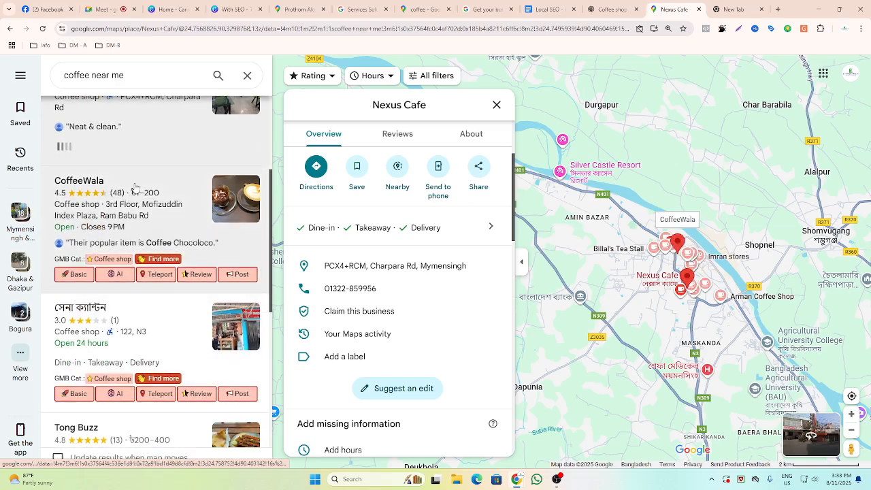
Open the CoffeeWala listing and browse through the remaining coffee shop results and their GMB categories.
click(137, 193)
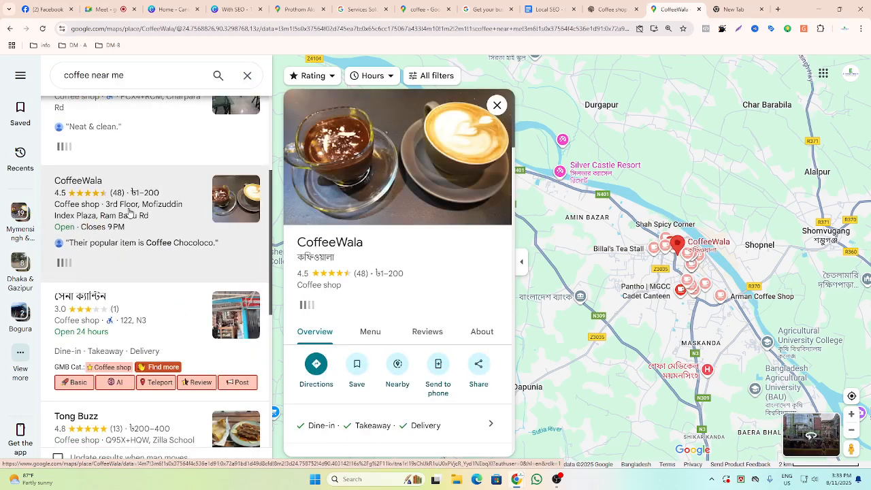
scroll(129, 213, down, 5)
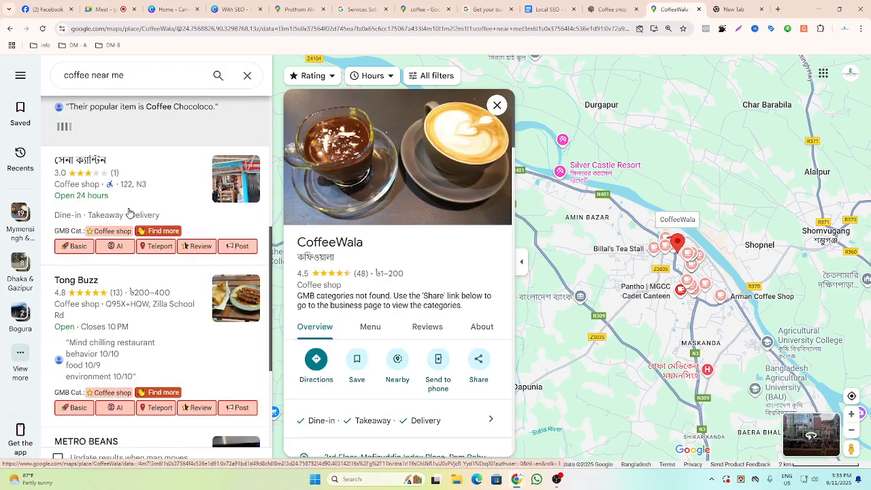
scroll(130, 213, down, 5)
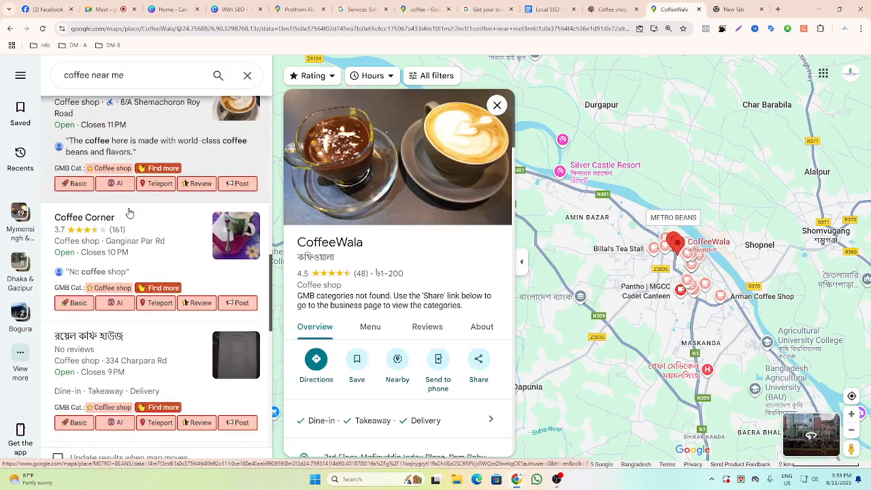
scroll(129, 213, down, 5)
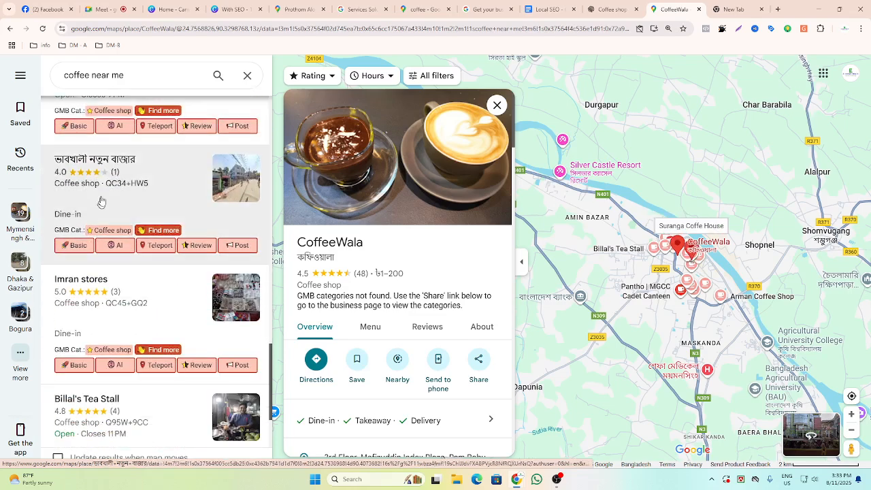
scroll(97, 178, down, 5)
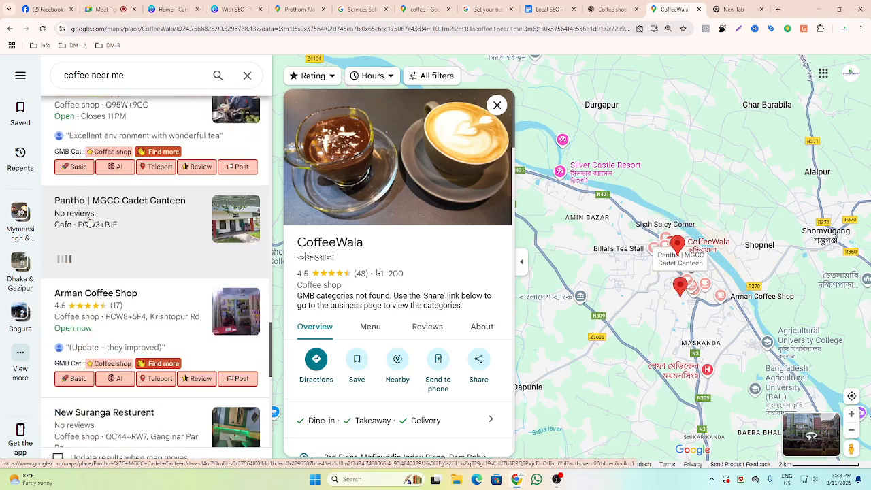
scroll(89, 222, down, 5)
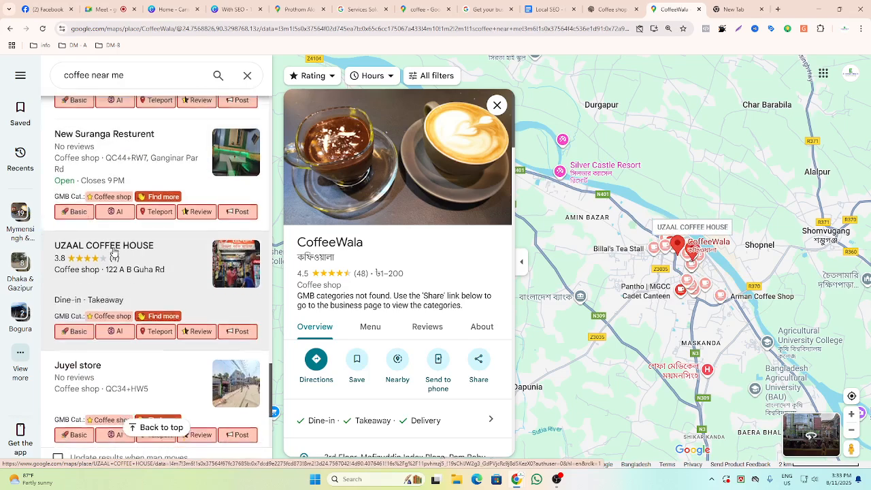
scroll(113, 252, down, 4)
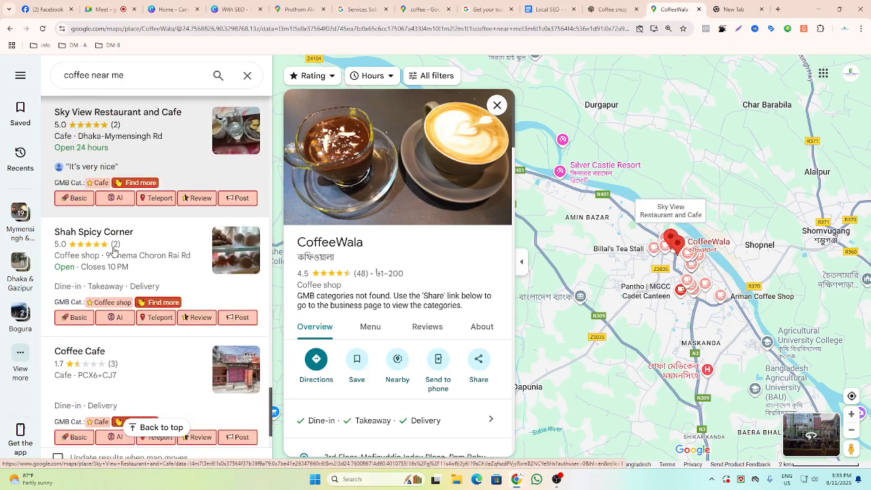
Search Maps for Hawa and open the Hawa Restaurant & Party Centre listing.
scroll(113, 252, up, 5)
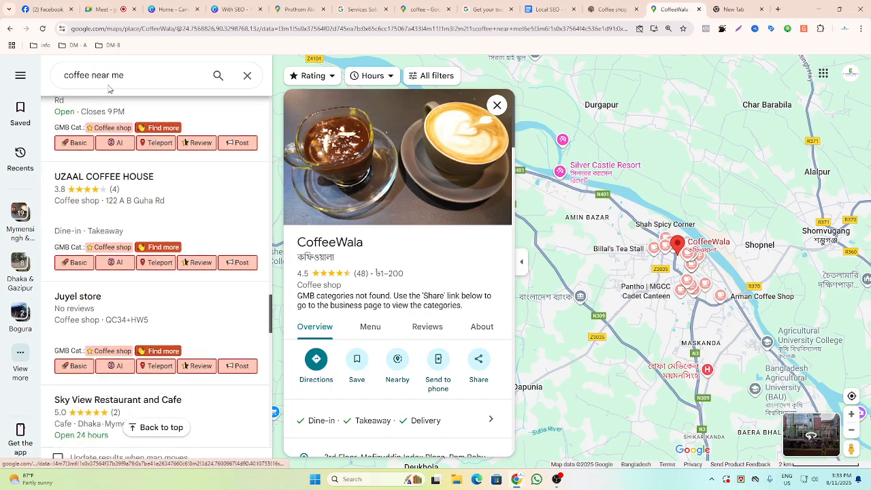
click(54, 92)
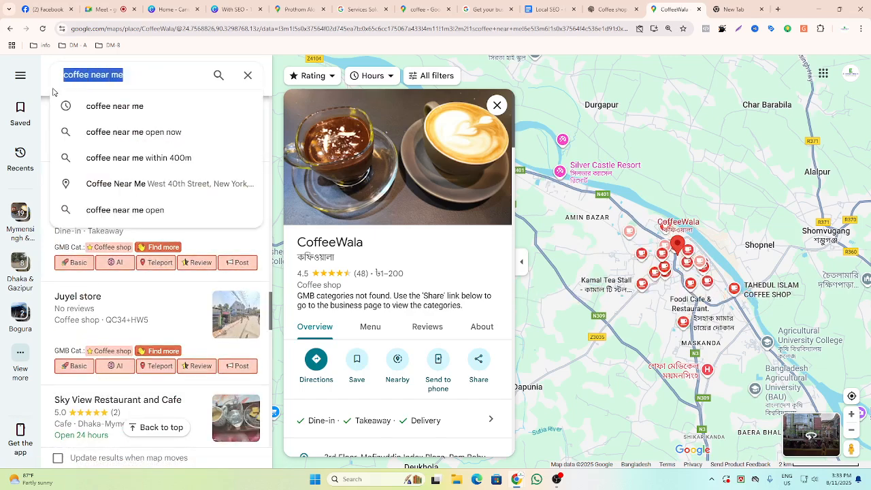
text(Ha)
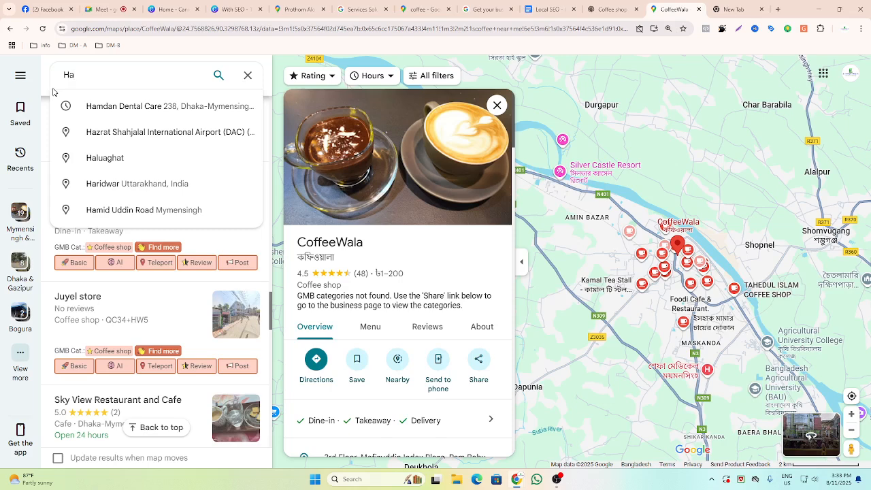
key(BackSpace)
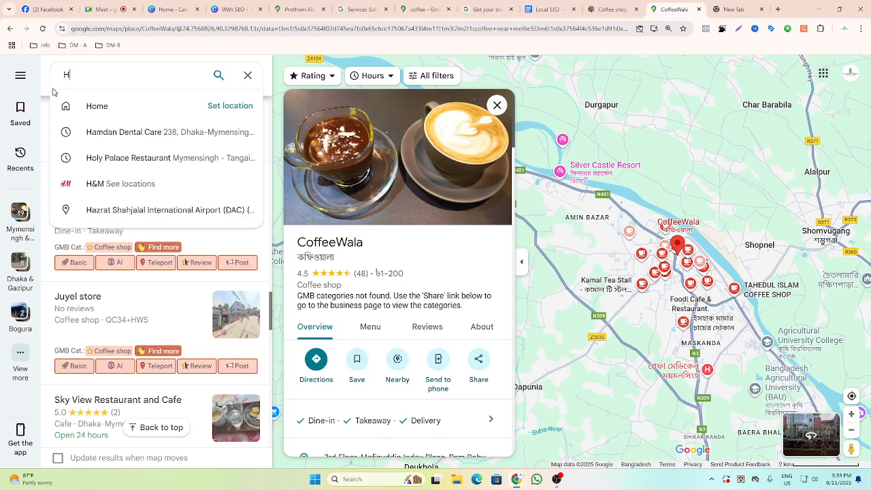
text(awa)
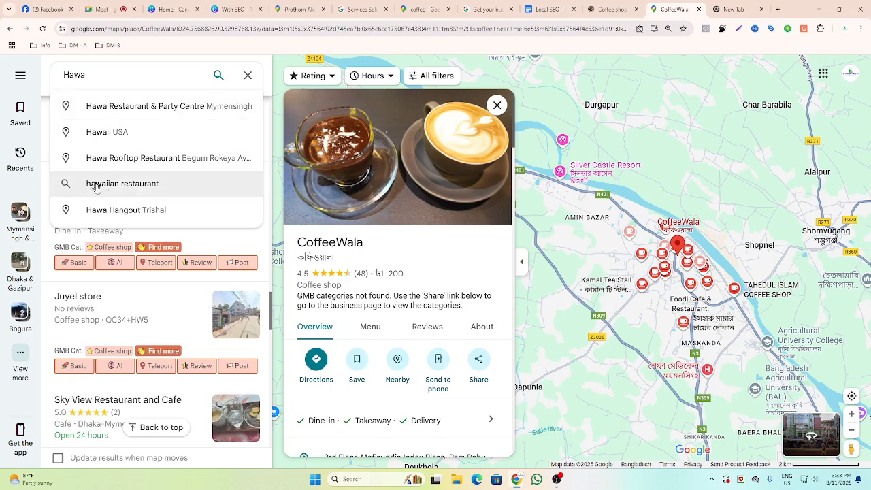
click(141, 113)
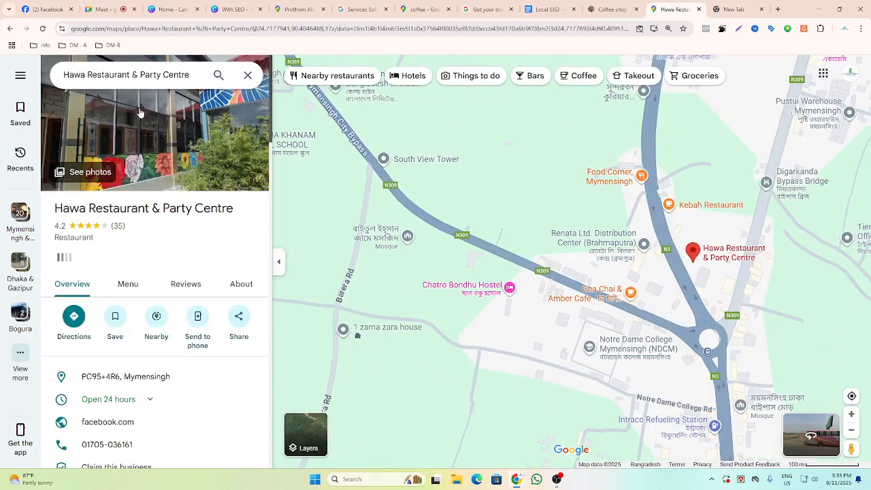
Open the restaurant's Facebook website link and review the page's intro details.
scroll(167, 143, down, 4)
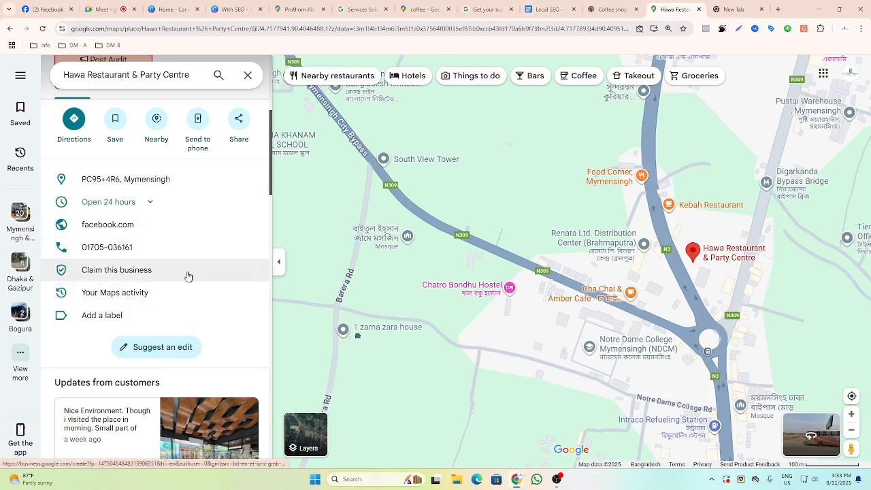
click(114, 231)
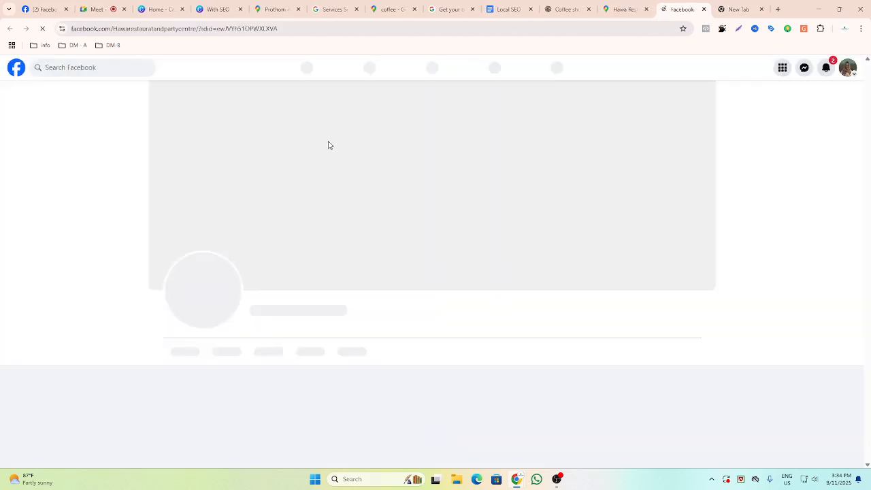
scroll(328, 146, down, 4)
scroll(328, 146, up, 2)
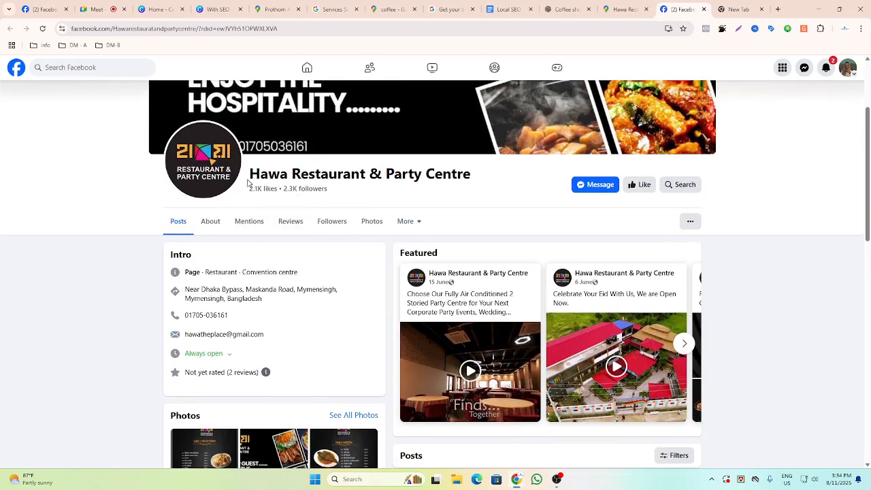
drag(250, 176, 477, 182)
click(478, 184)
scroll(477, 183, down, 5)
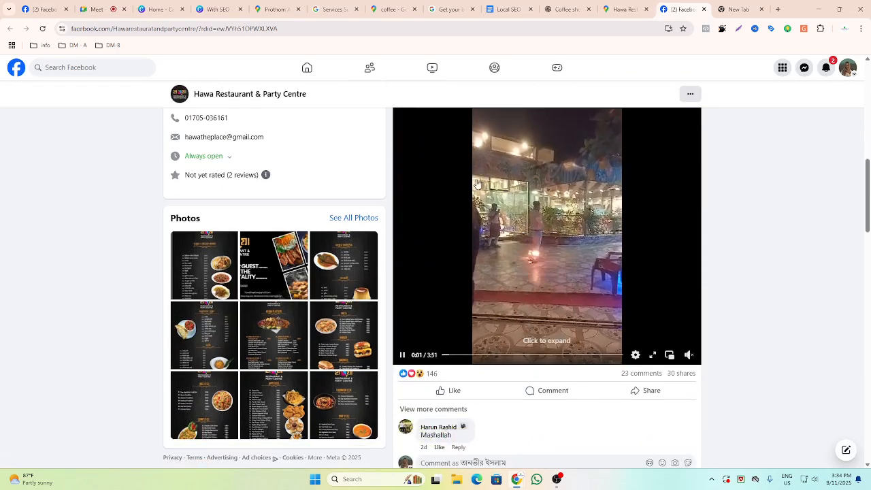
scroll(477, 184, up, 2)
scroll(478, 183, up, 4)
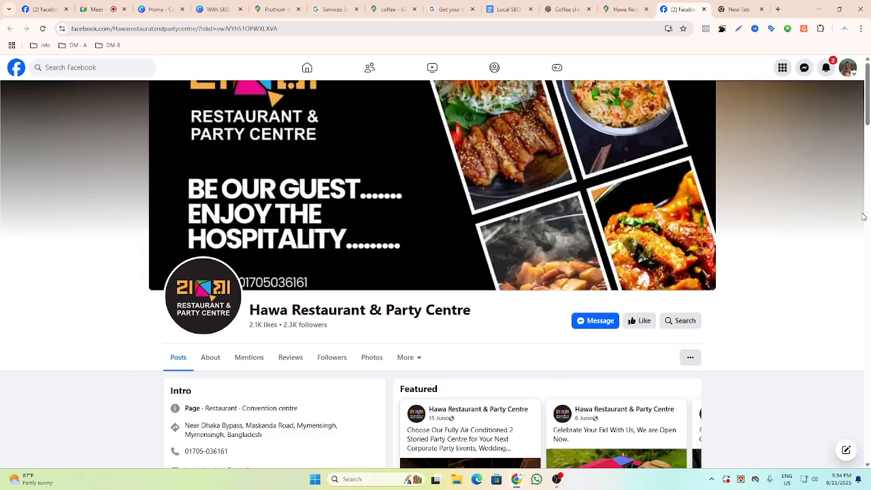
click(823, 69)
click(823, 69)
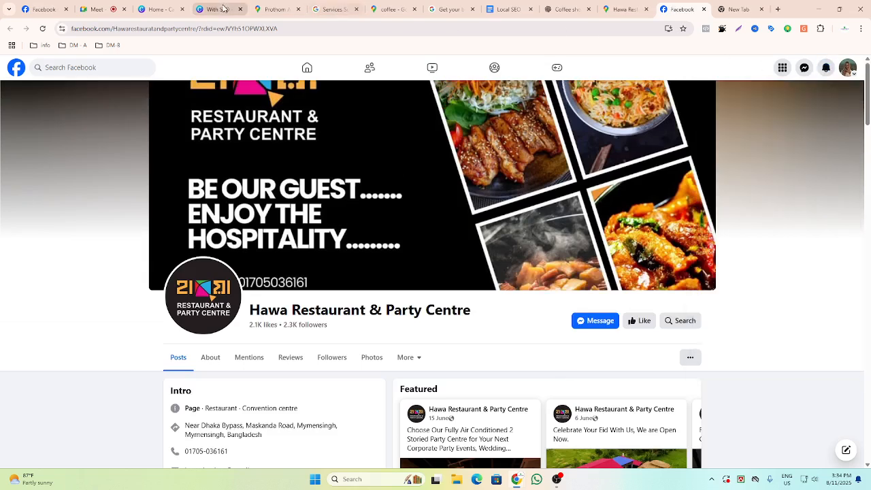
Look through the open tabs: the Hawa listing, the ChatGPT name list, the coffee results and the address form.
click(632, 8)
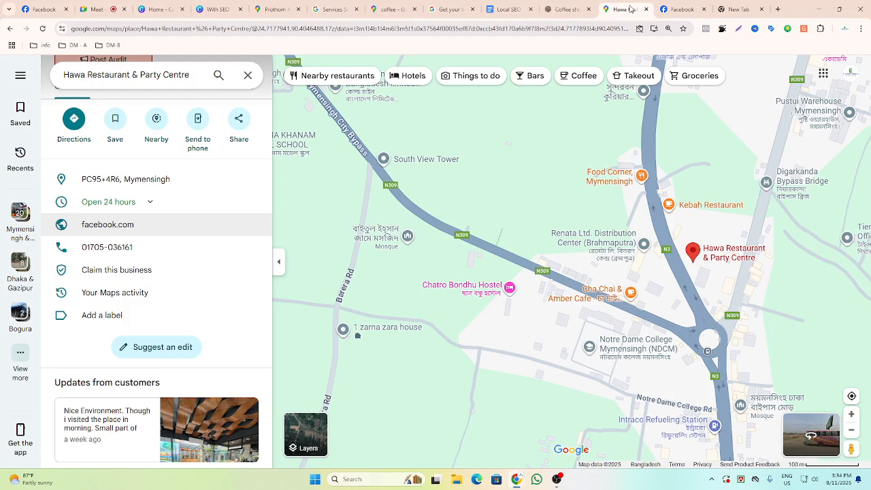
click(564, 9)
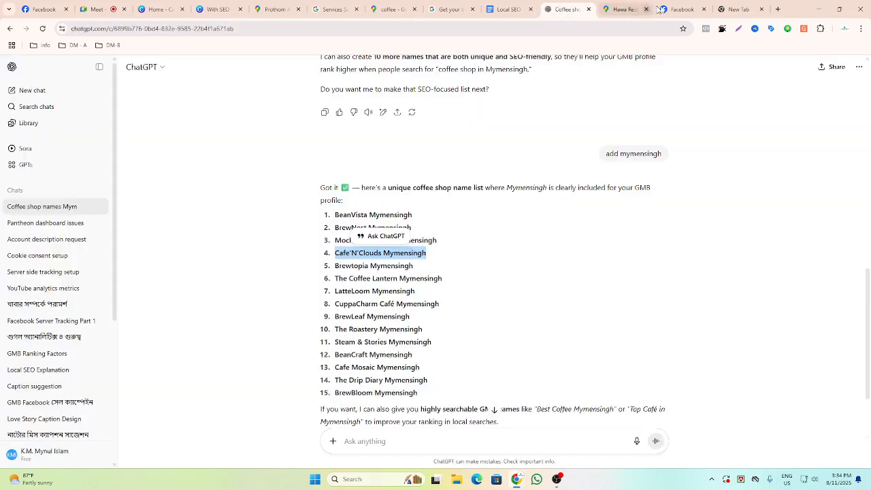
click(326, 8)
click(381, 9)
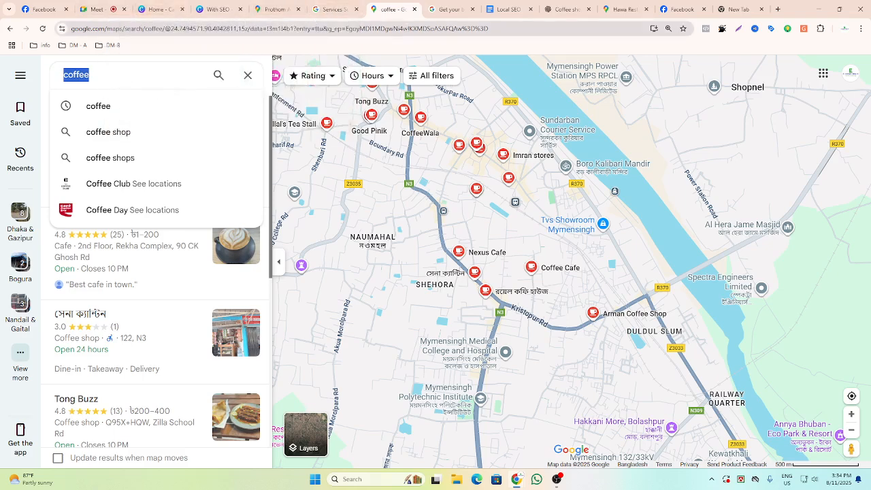
click(445, 9)
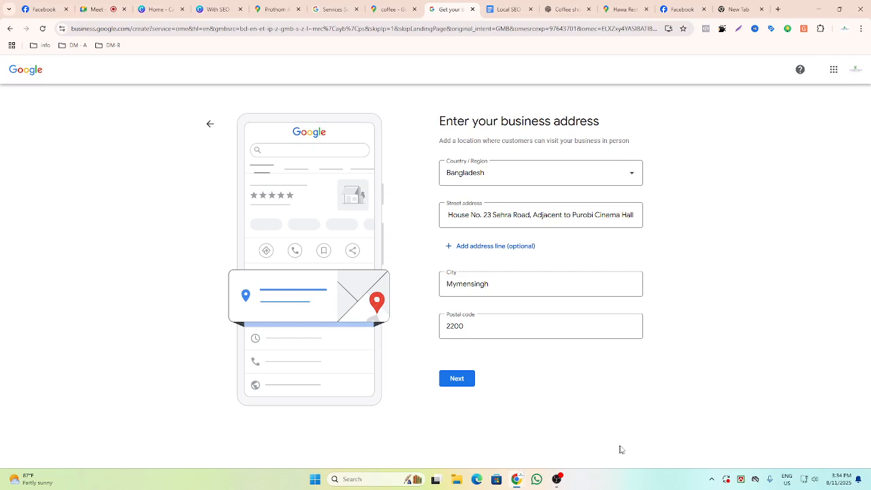
click(449, 214)
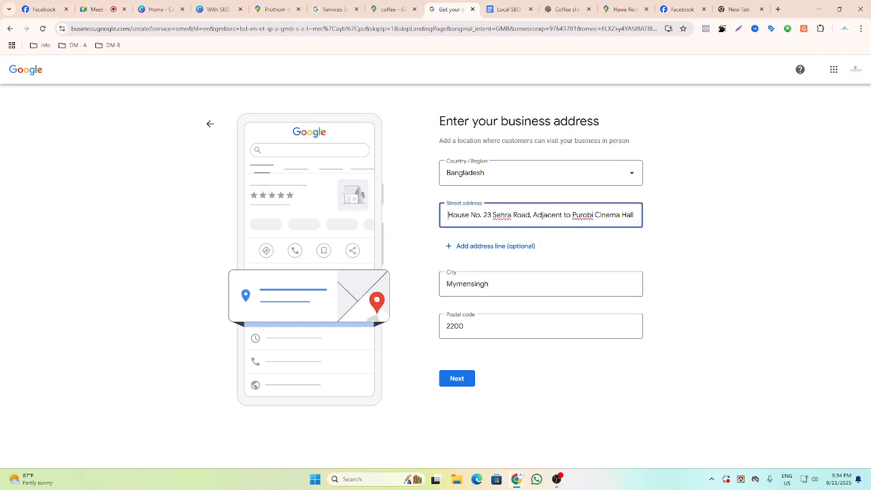
click(623, 9)
scroll(114, 179, down, 3)
scroll(115, 180, up, 6)
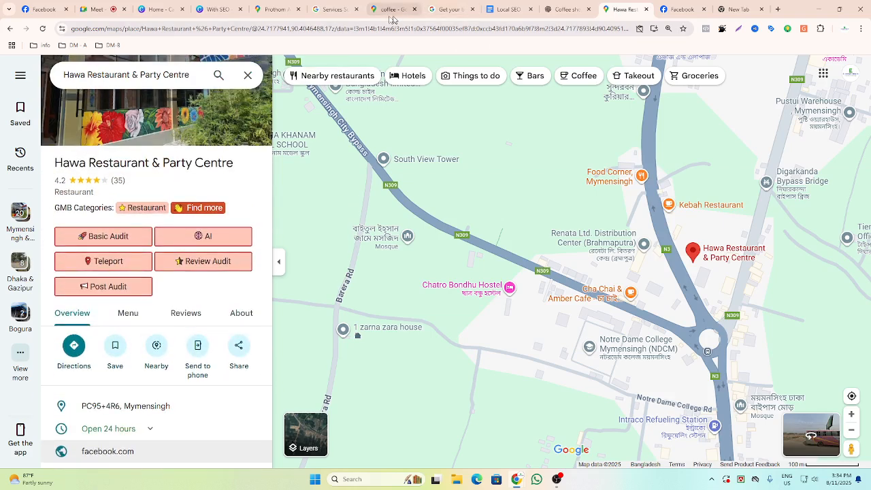
click(279, 10)
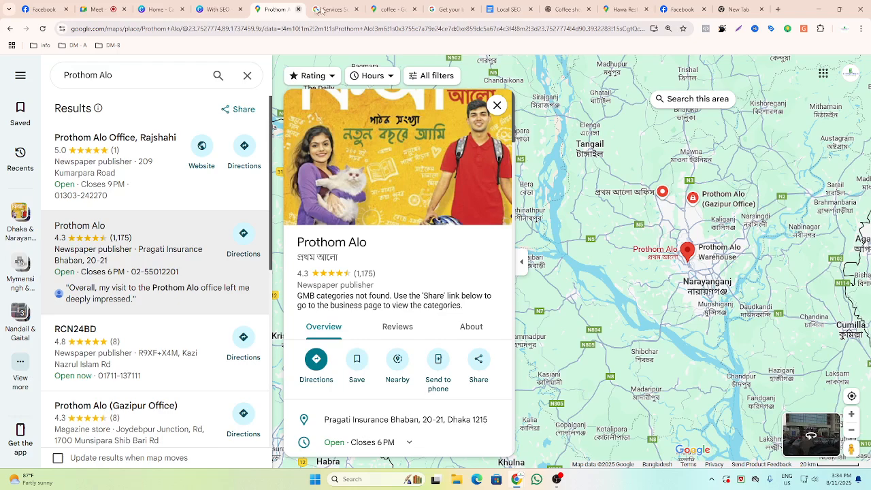
click(388, 10)
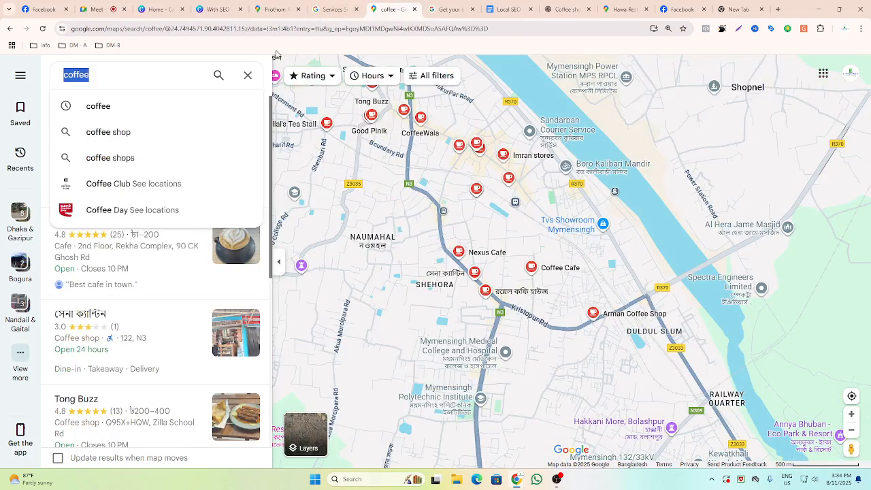
click(616, 11)
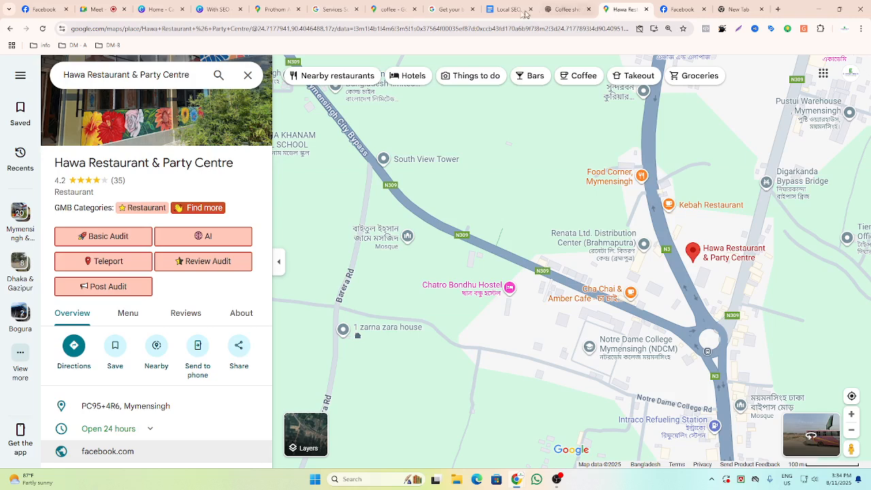
Prefix the business street address with "Level- 4 ," before House No. 23 Sehra Road.
click(453, 10)
text(Floor)
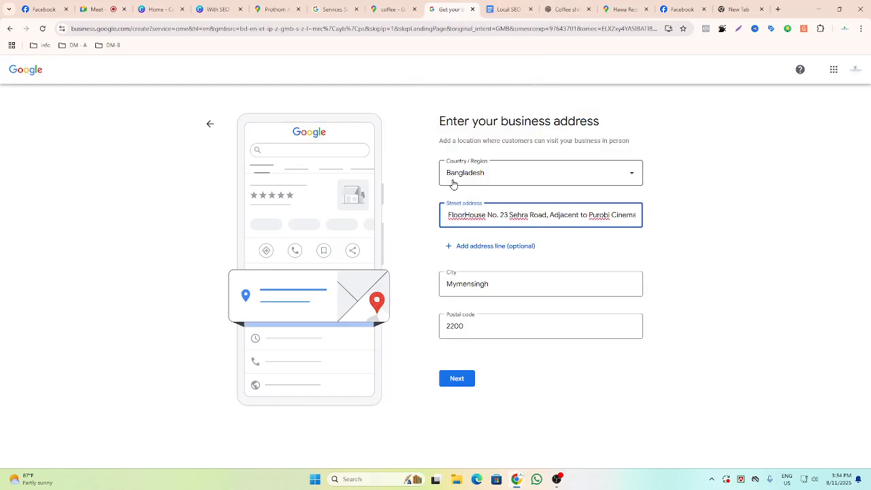
text( 4)
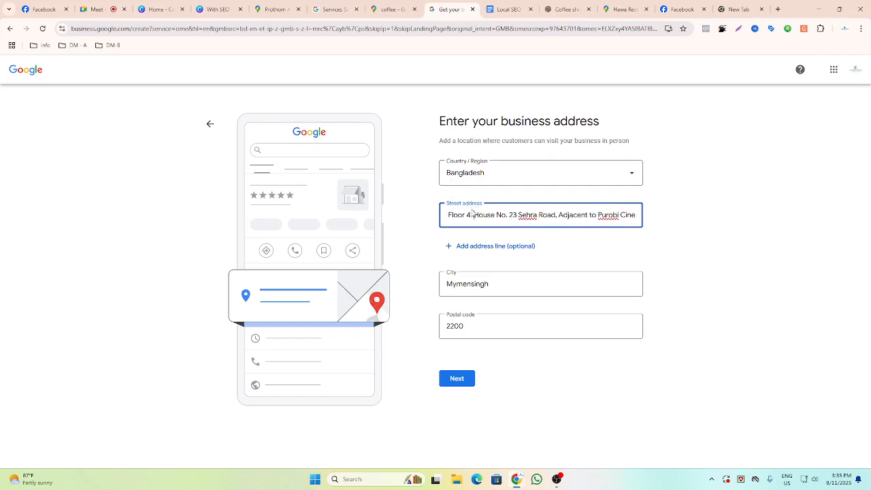
key(Right)
key(Right)
key(Right)
key(Right)
key(Right)
key(Right)
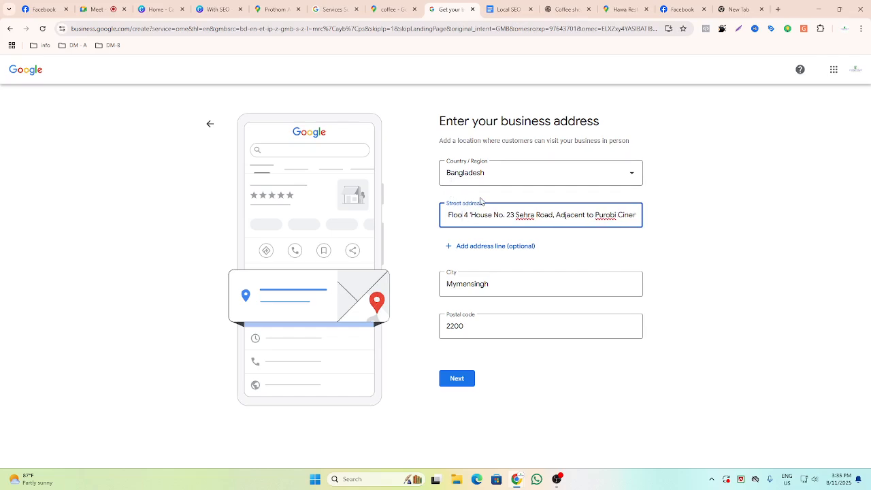
text(Le)
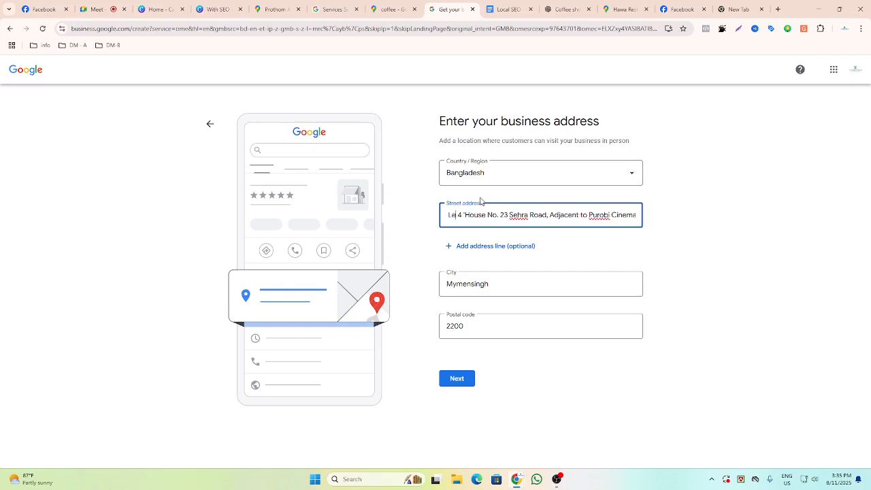
text(vel)
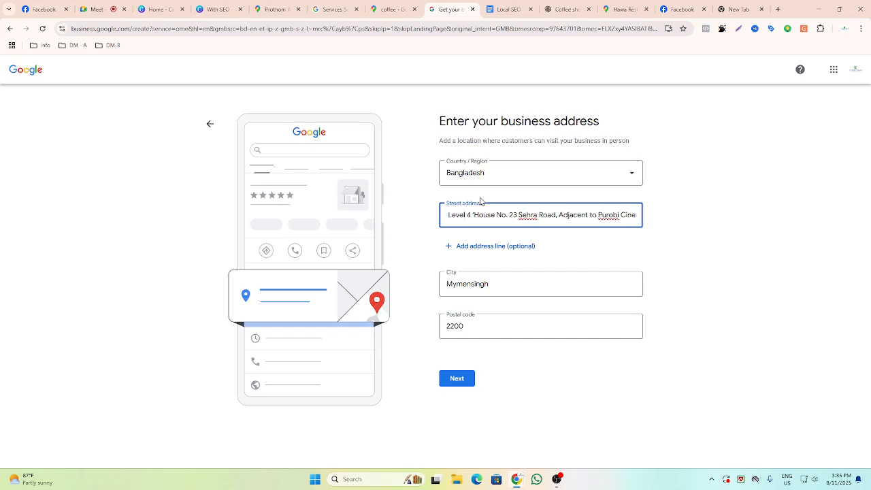
text(-)
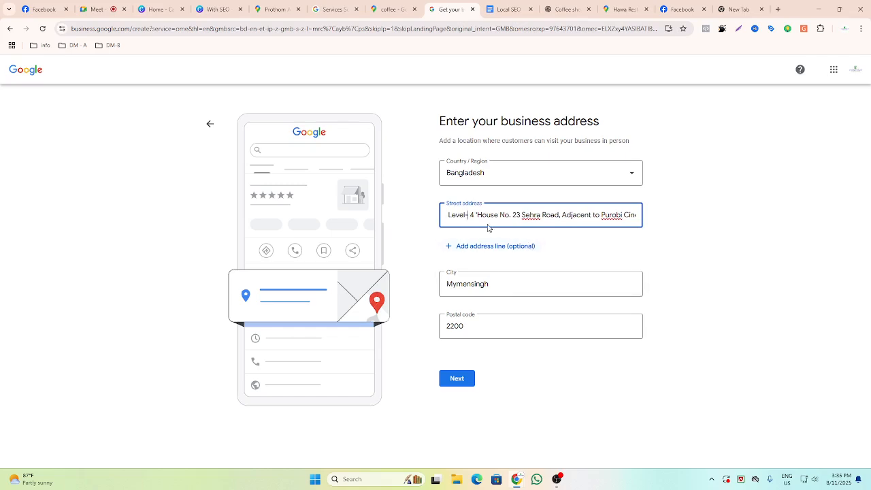
key(BackSpace)
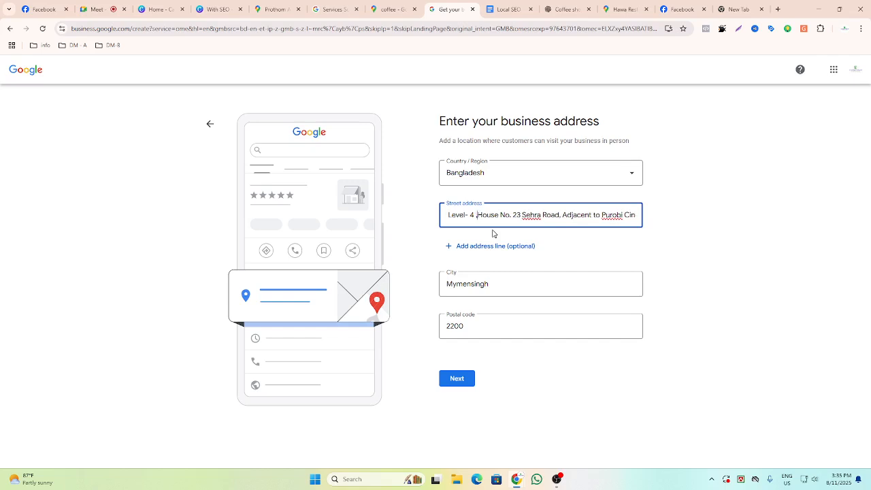
click(672, 251)
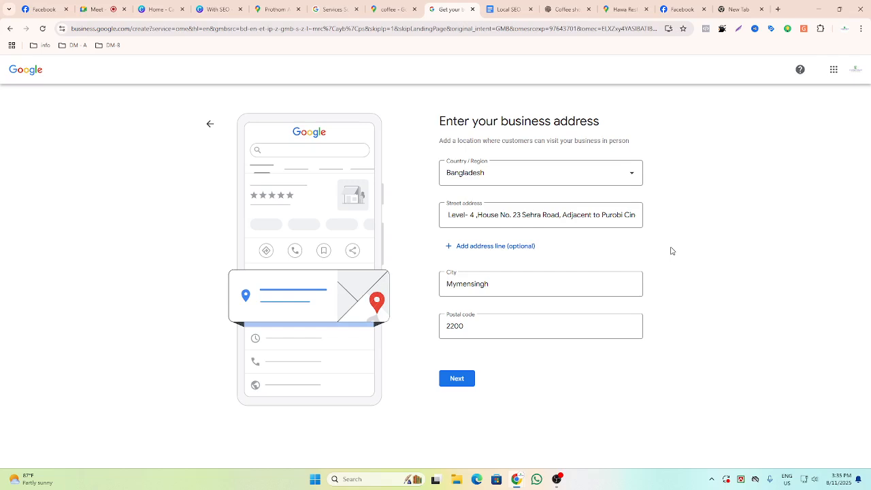
click(553, 216)
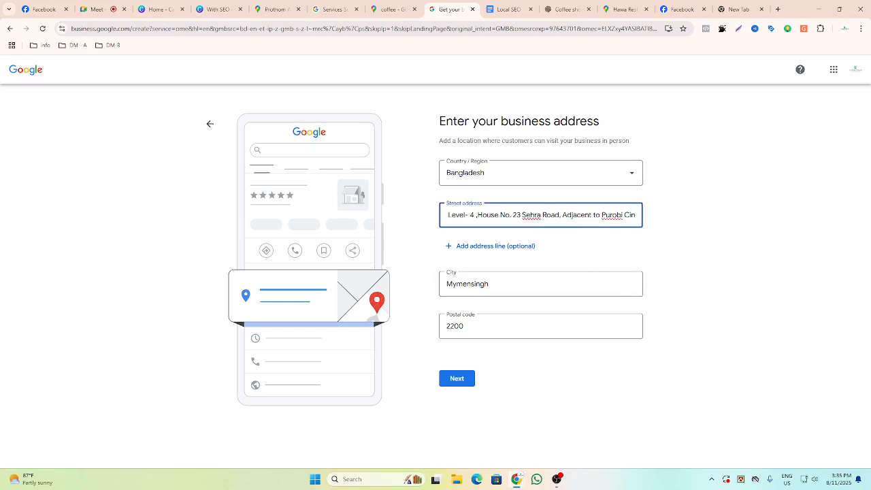
key(End)
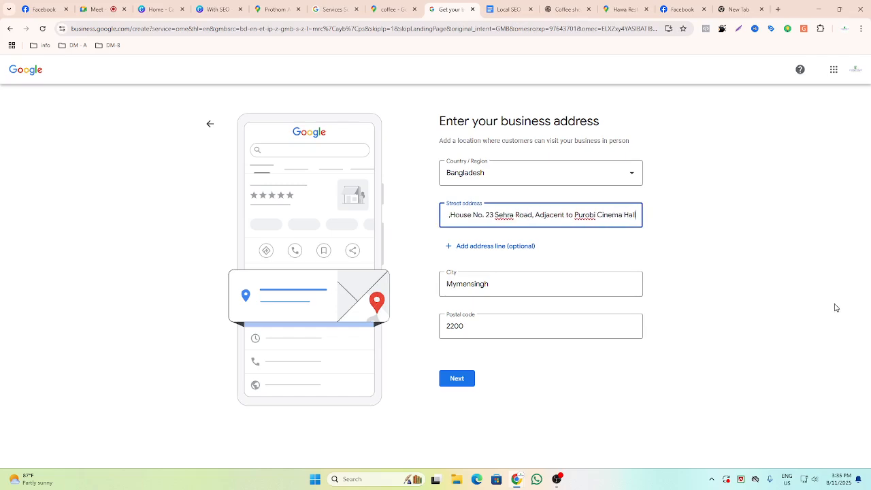
click(692, 287)
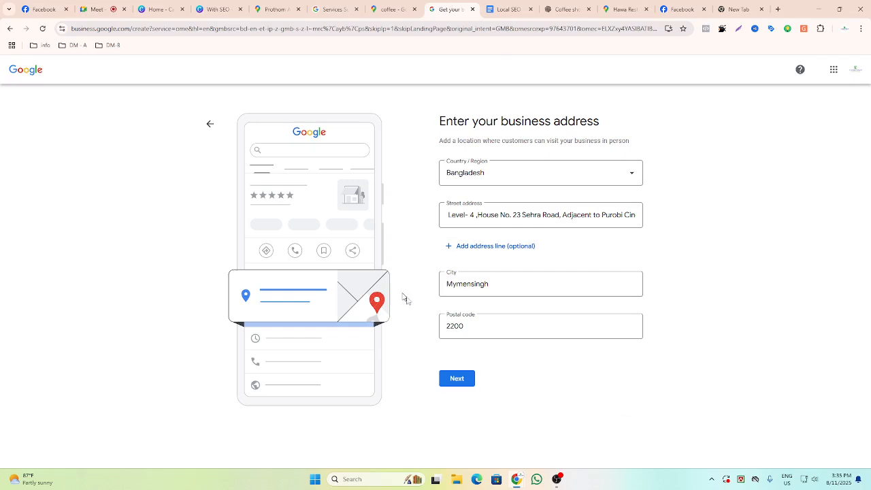
Submit the business address form to continue.
drag(430, 125, 618, 120)
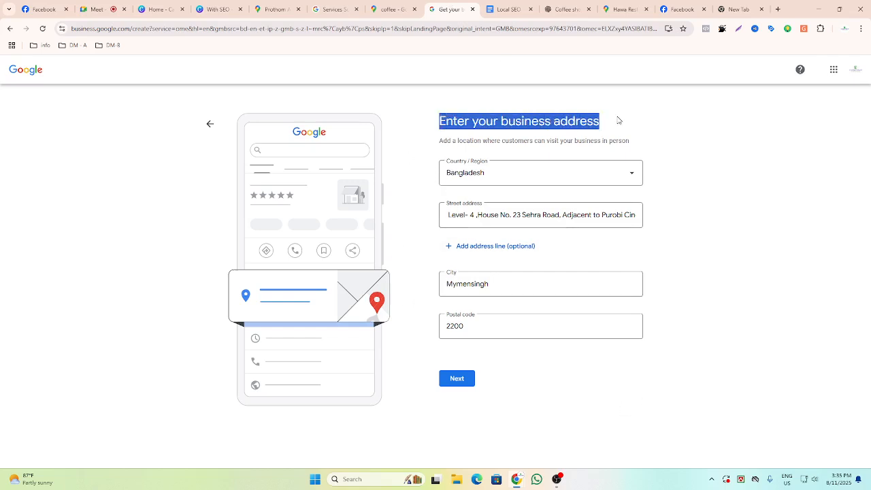
click(684, 202)
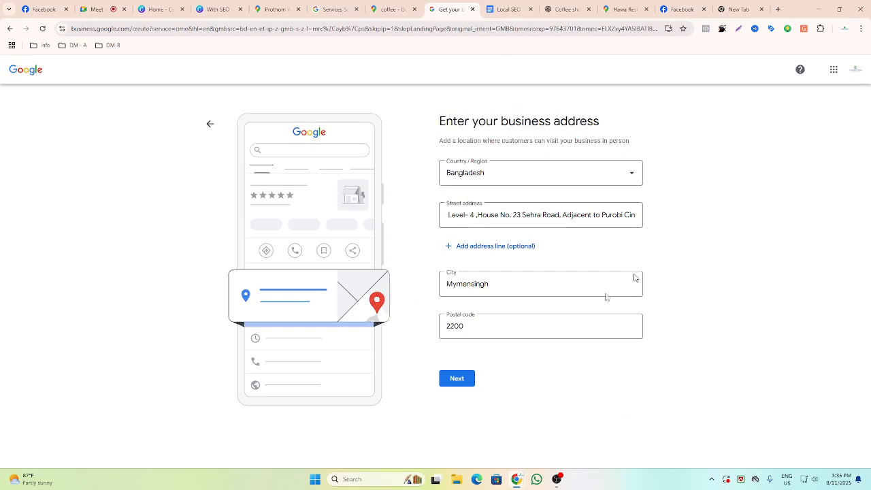
click(459, 379)
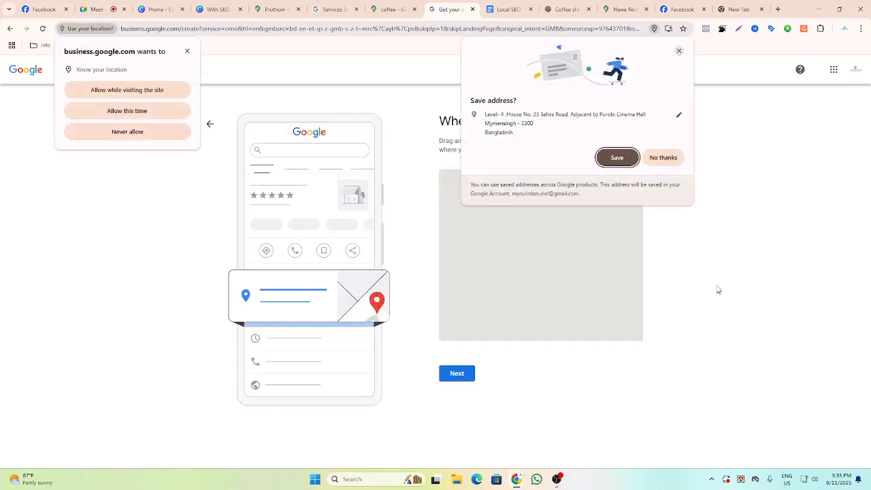
Decline saving the address to the account and allow the site to use your location while visiting.
click(679, 51)
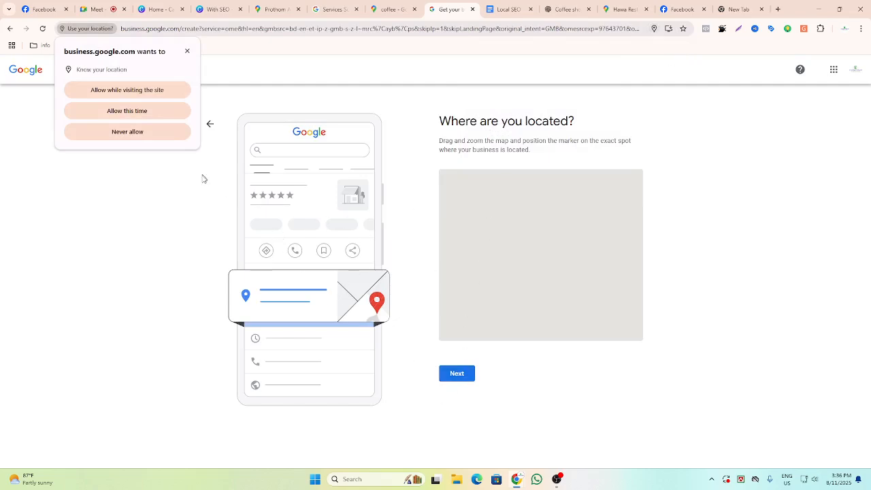
click(127, 91)
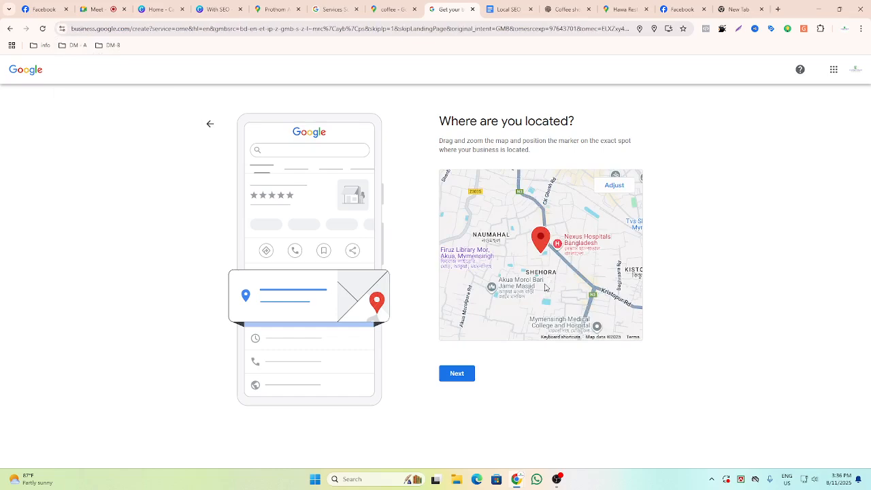
Adjust the map so the marker sits on the main road beside Daraz Mymensingh Collection Point, then continue.
click(615, 187)
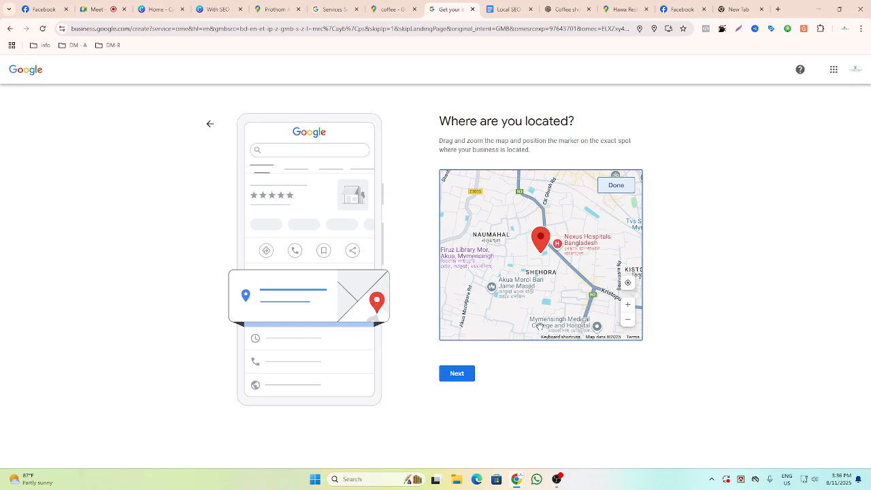
click(533, 295)
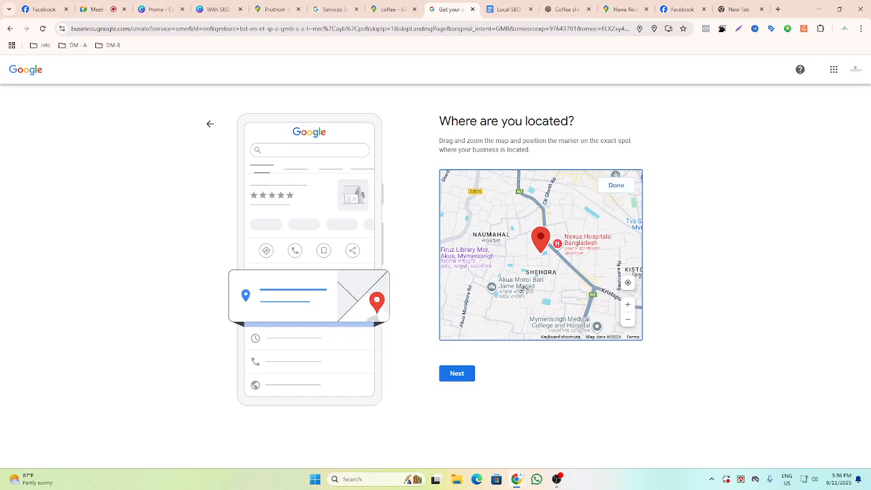
scroll(533, 295, up, 4)
mouse_move(567, 302)
mouse_down()
mouse_move(476, 286)
mouse_move(490, 272)
mouse_move(480, 281)
mouse_up()
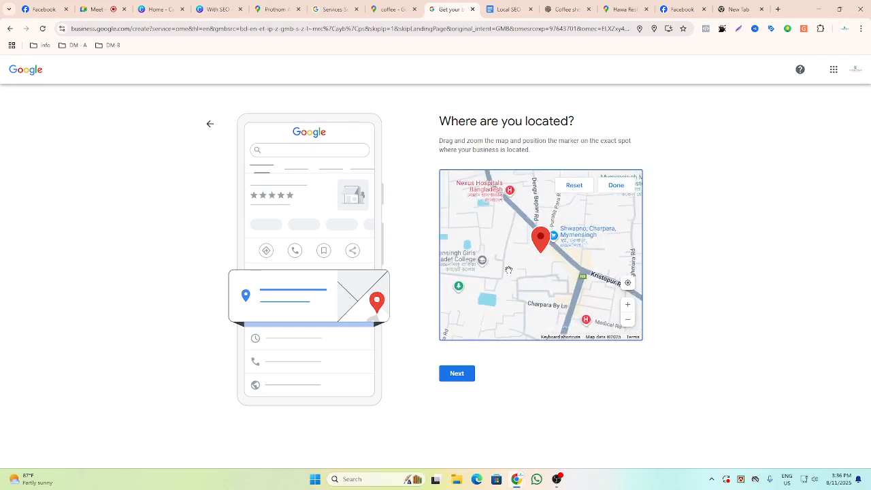
scroll(510, 272, down, 2)
mouse_move(555, 293)
mouse_down()
mouse_move(531, 271)
mouse_move(633, 337)
mouse_move(535, 291)
mouse_up()
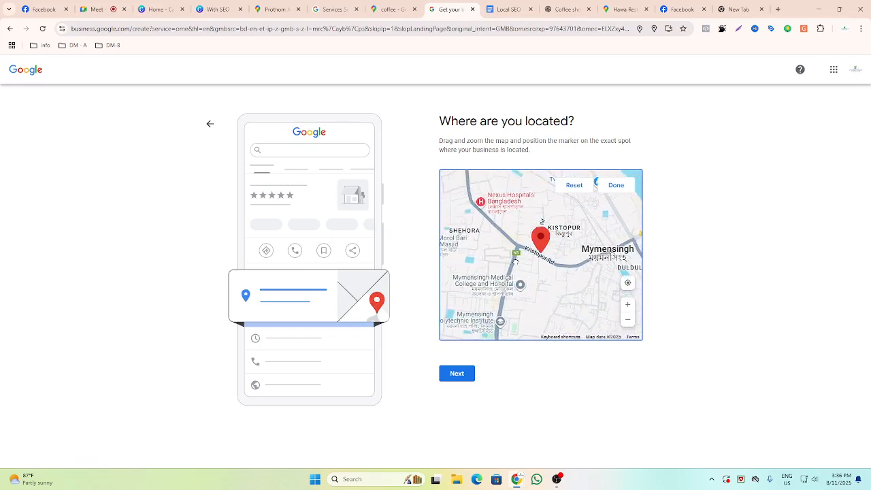
scroll(516, 263, up, 1)
drag(515, 262, 540, 259)
scroll(539, 259, up, 3)
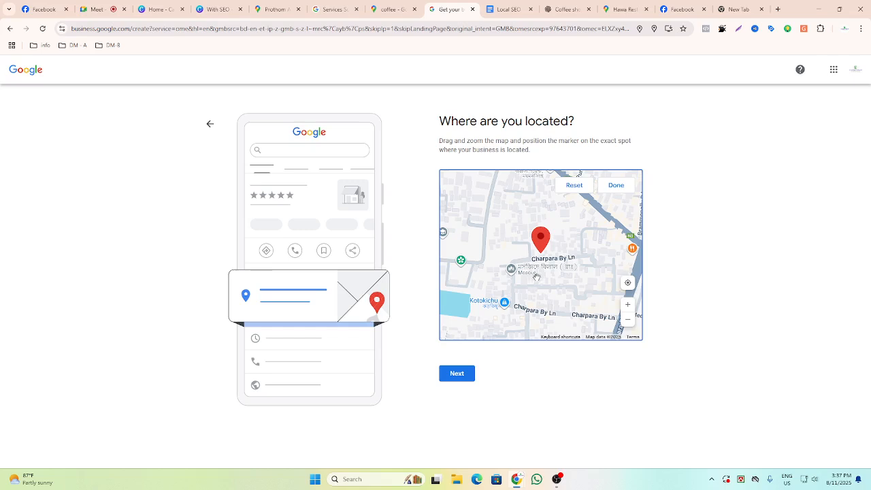
scroll(545, 266, down, 3)
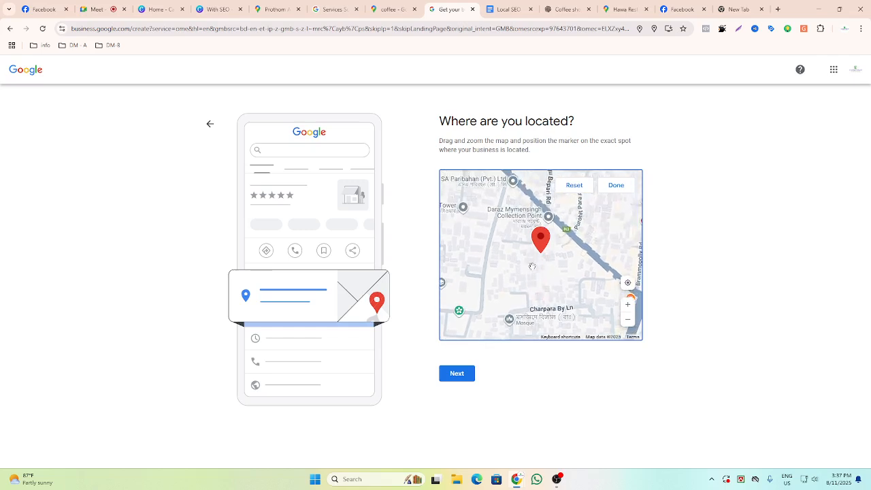
mouse_move(524, 267)
mouse_down()
mouse_move(539, 273)
mouse_move(514, 304)
mouse_up()
scroll(539, 273, up, 3)
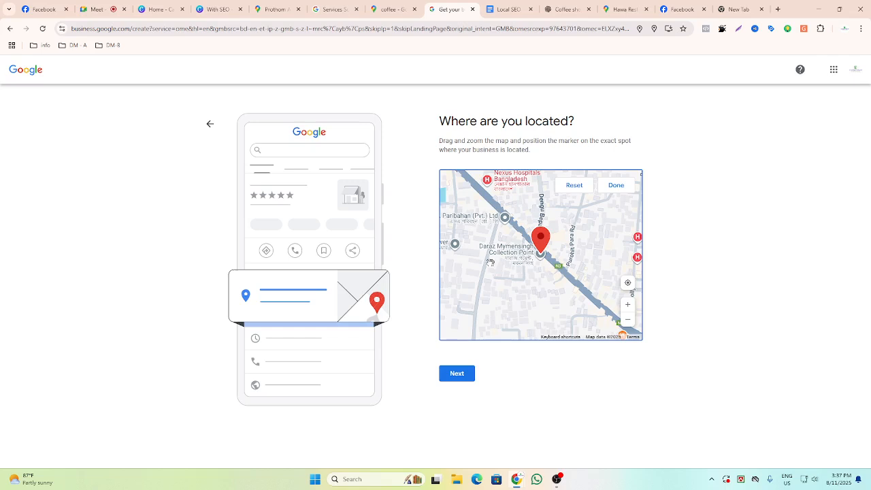
click(449, 377)
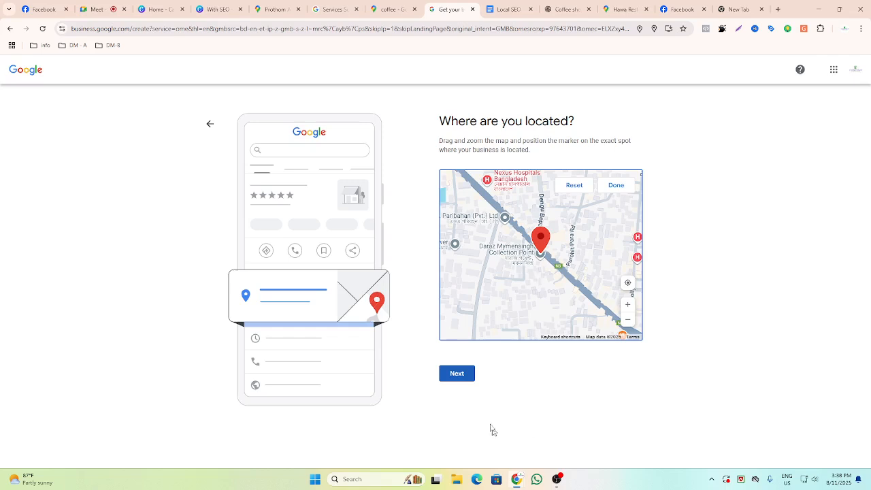
Confirm the map location and answer Yes to providing deliveries or home and office visits.
click(453, 377)
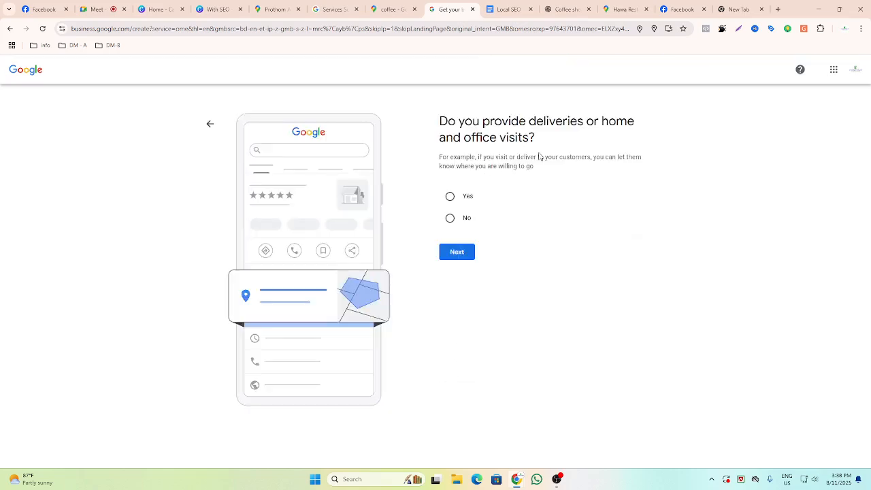
drag(539, 141, 429, 125)
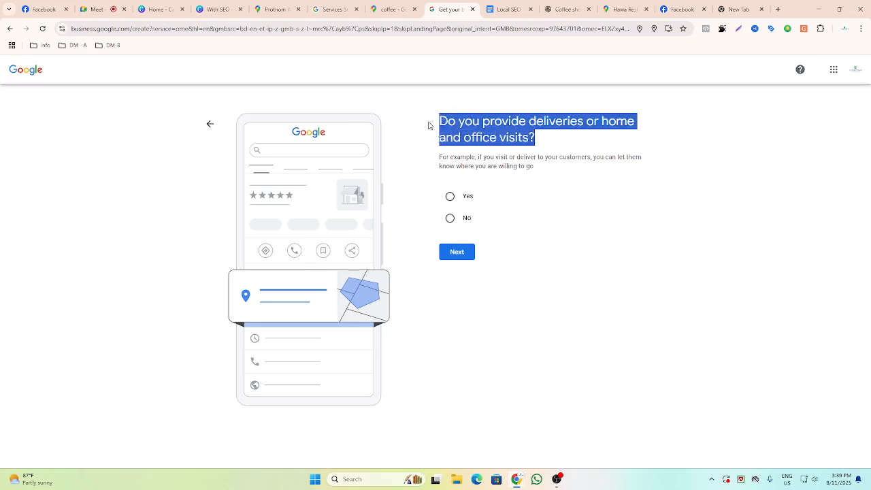
click(560, 144)
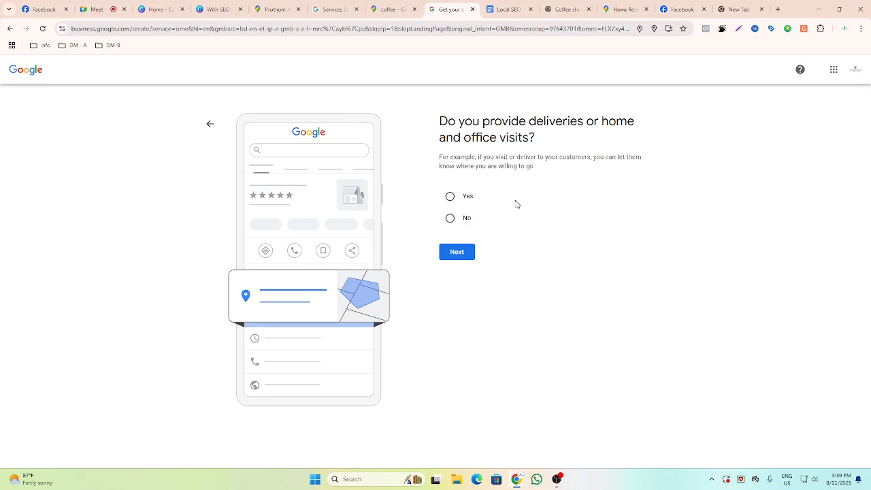
click(450, 196)
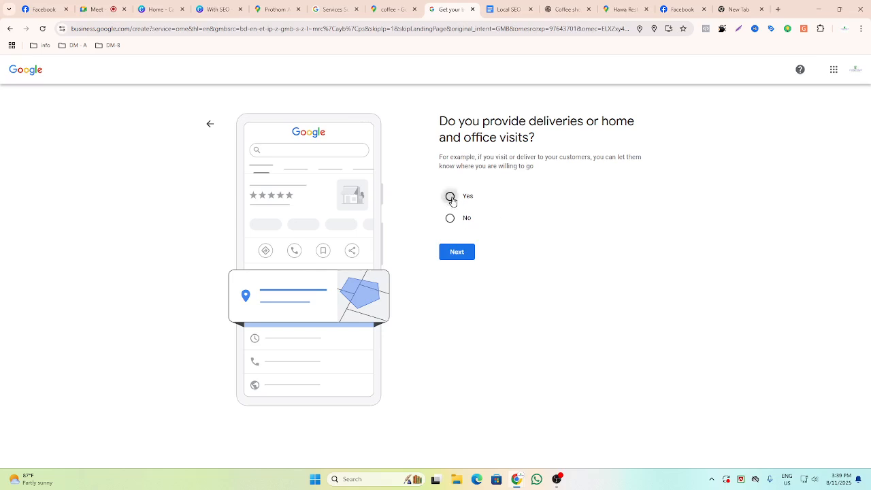
click(460, 252)
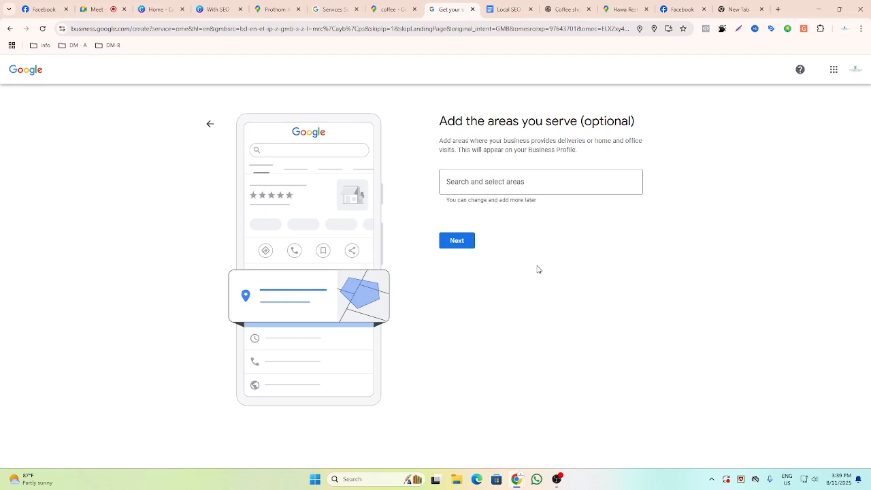
click(511, 182)
text(Manhattan, New York)
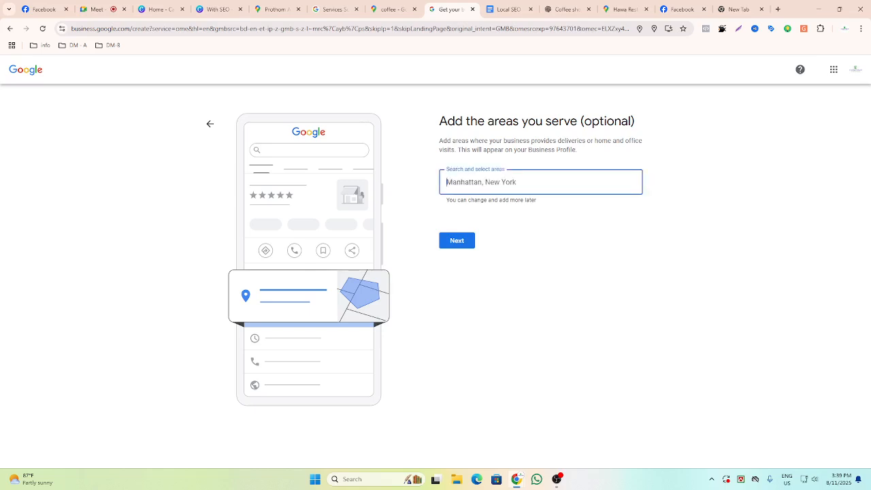
text(mym)
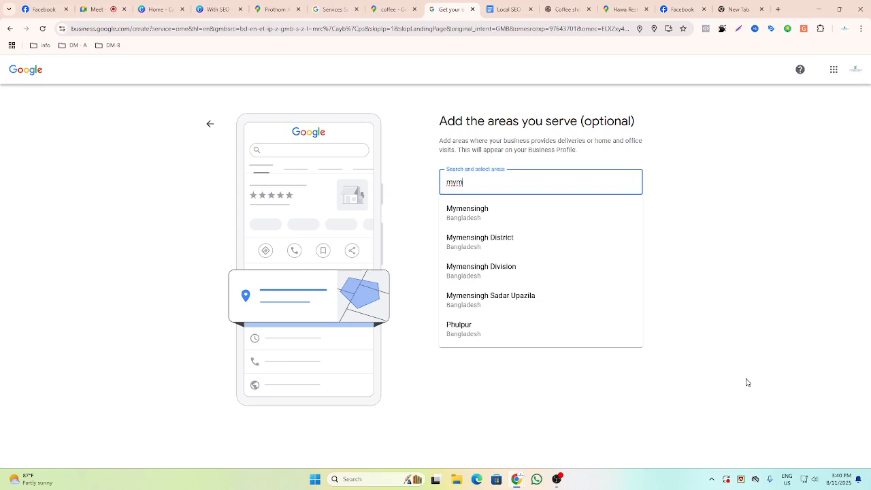
key(BackSpace)
key(BackSpace)
key(BackSpace)
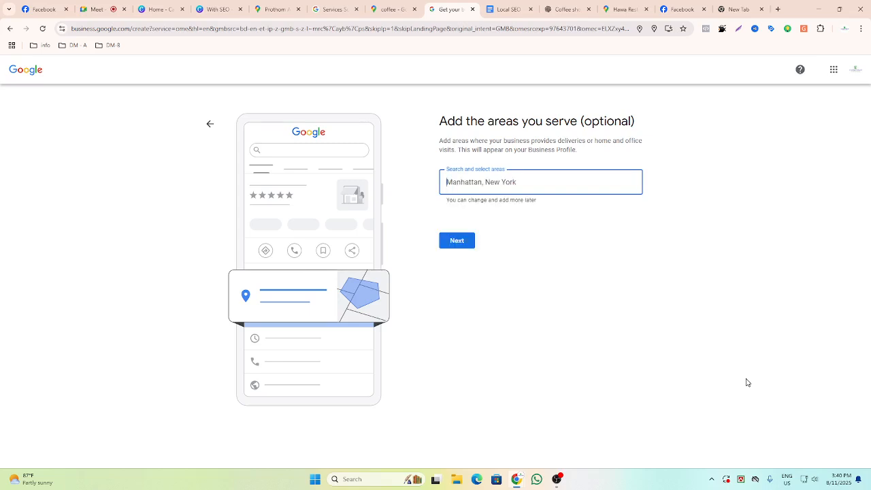
Add Dhanmondi and Mohammadpur, Dhaka, Bangladesh as service areas.
text(Dha)
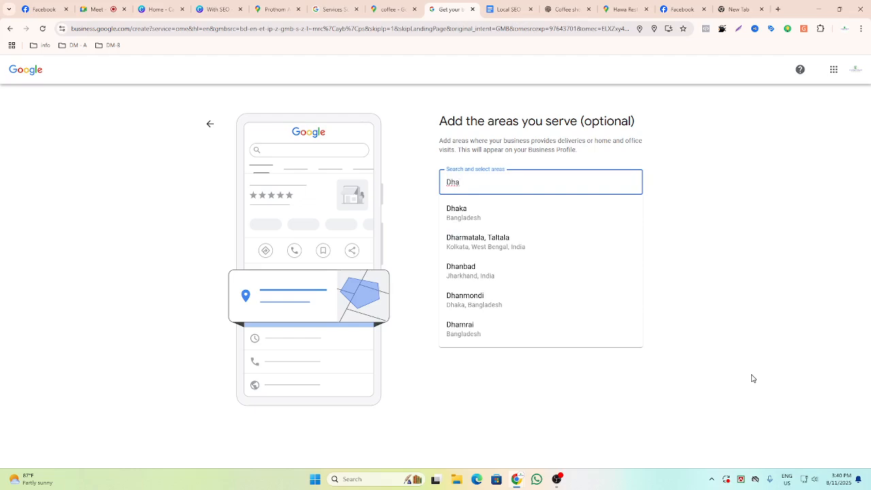
click(519, 300)
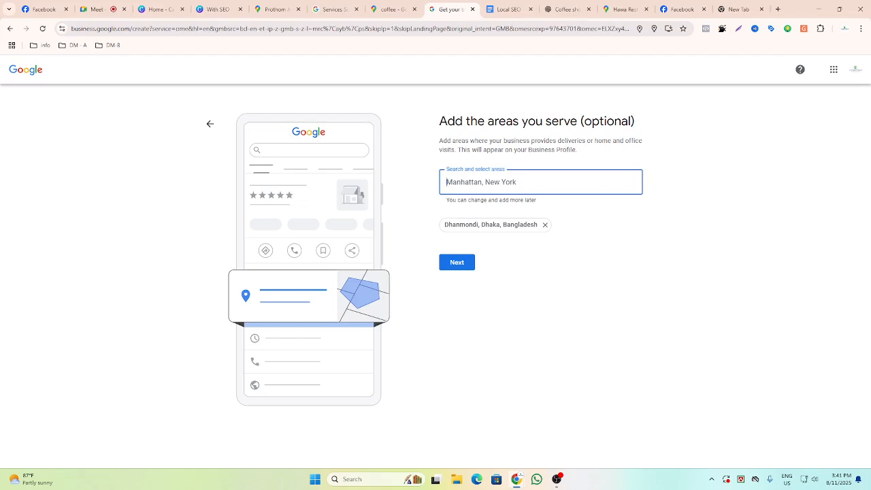
text(Moh)
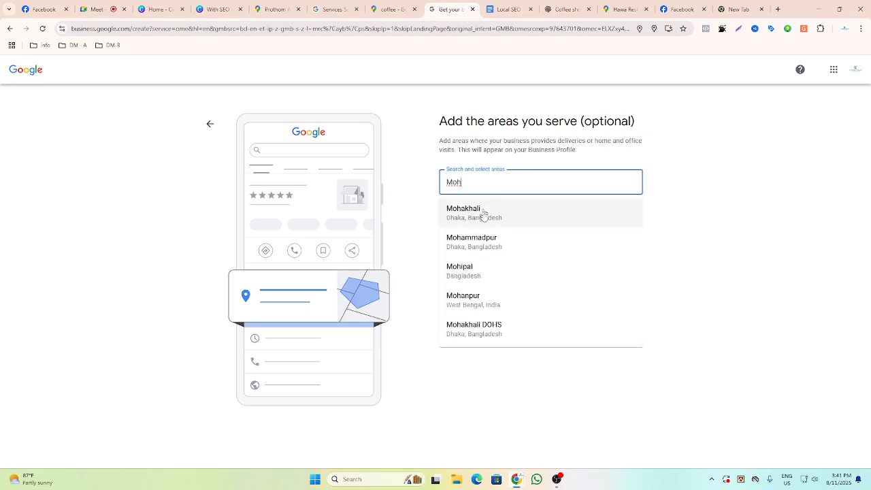
click(488, 249)
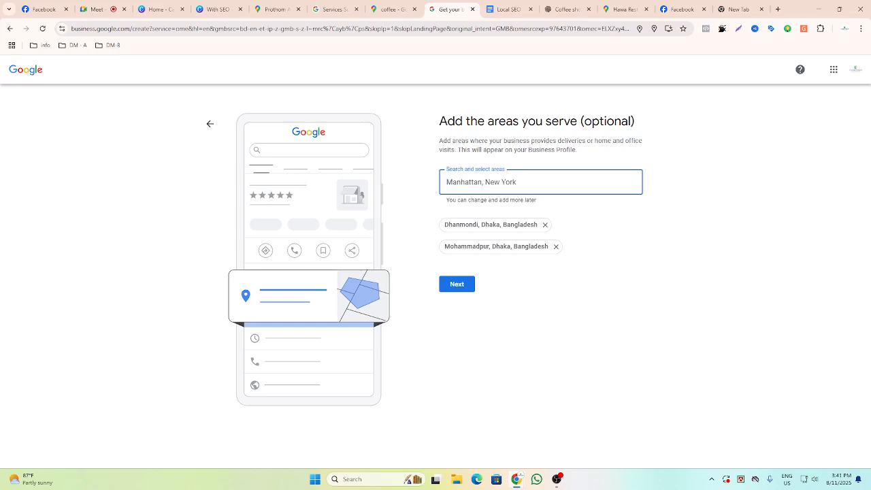
text(Cha)
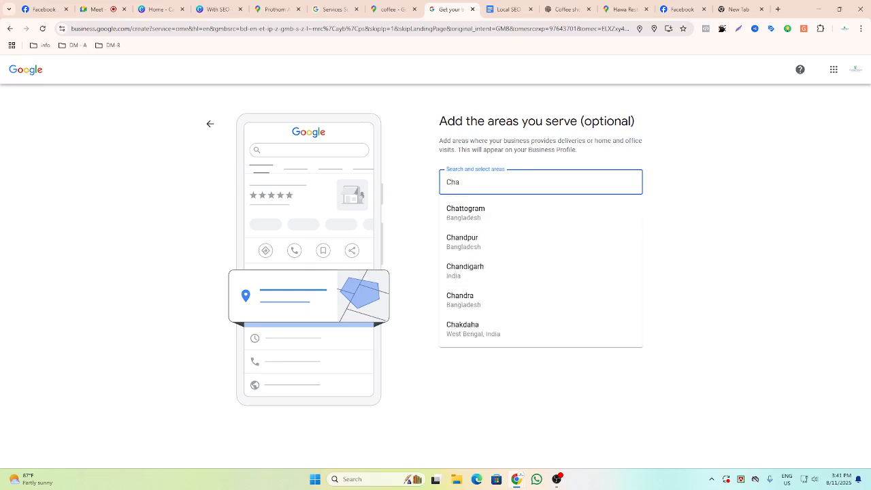
text(rpara)
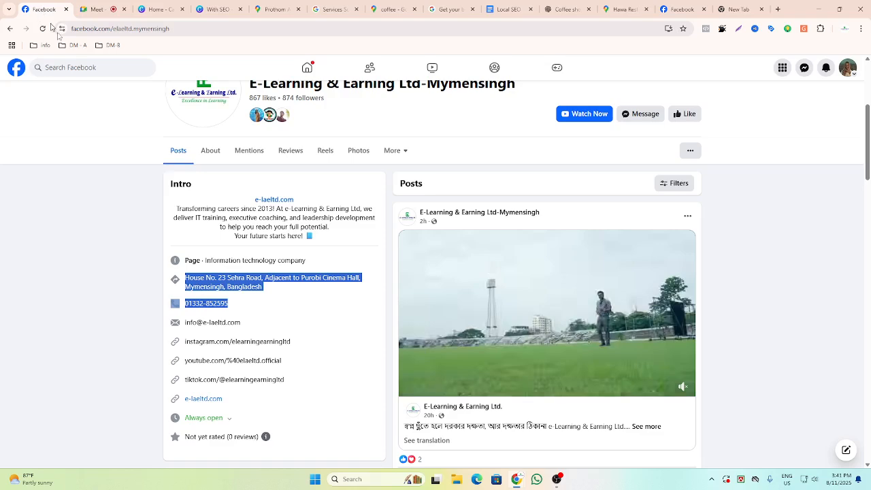
Copy the business address from the Facebook page and search it on Google to check the street name.
click(45, 9)
click(333, 281)
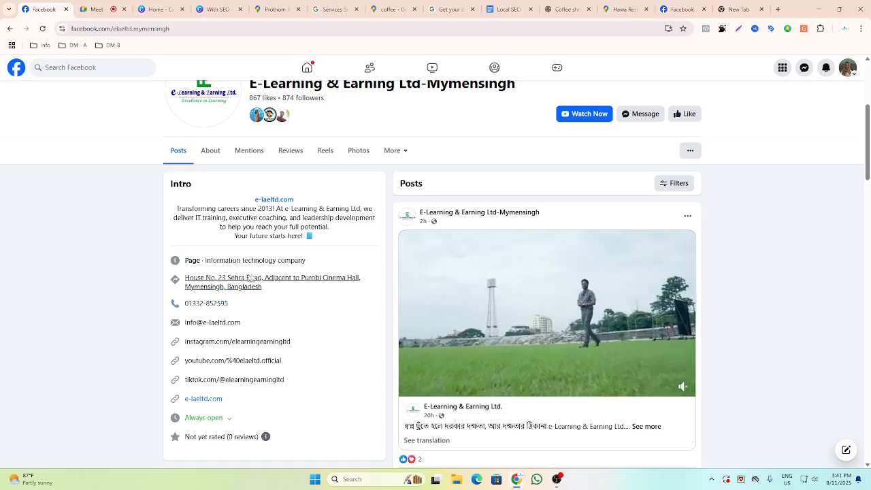
click(550, 139)
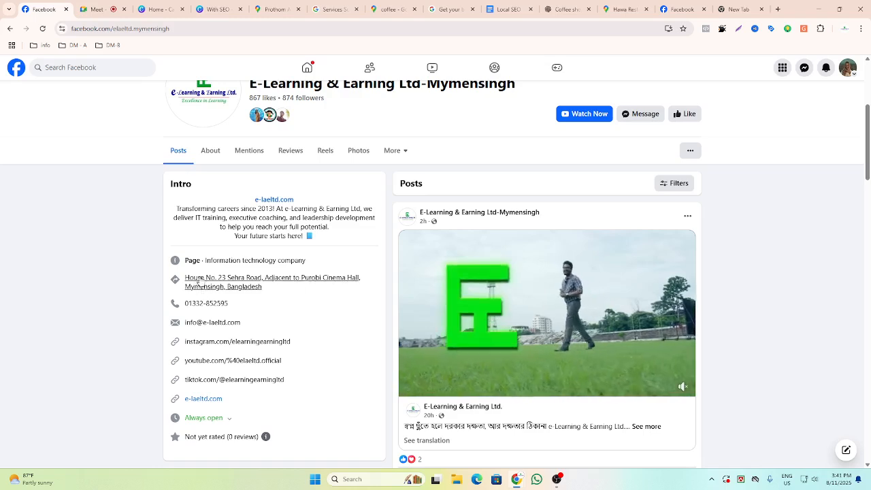
drag(184, 278, 271, 291)
key(ctrl+c)
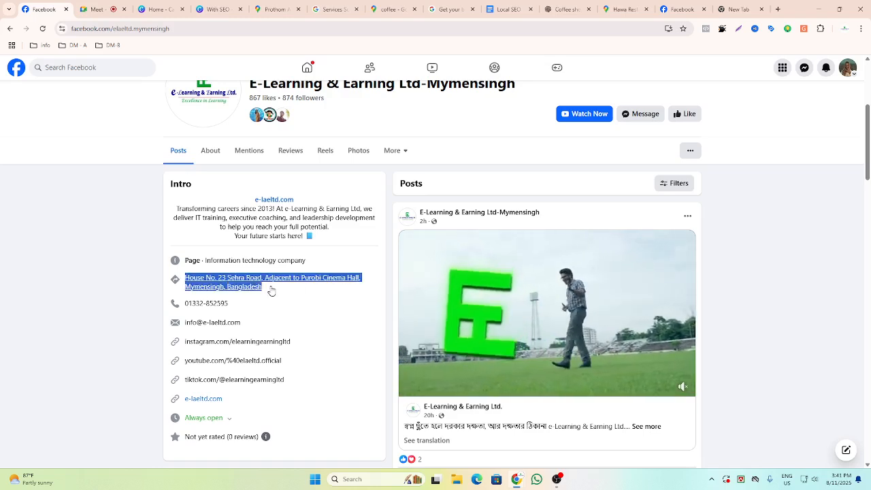
key(ctrl+t)
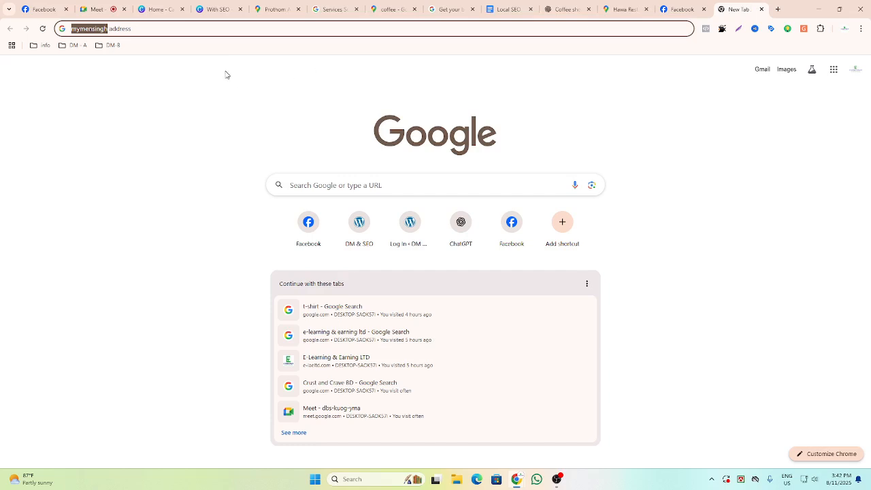
key(ctrl+a)
key(ctrl+v)
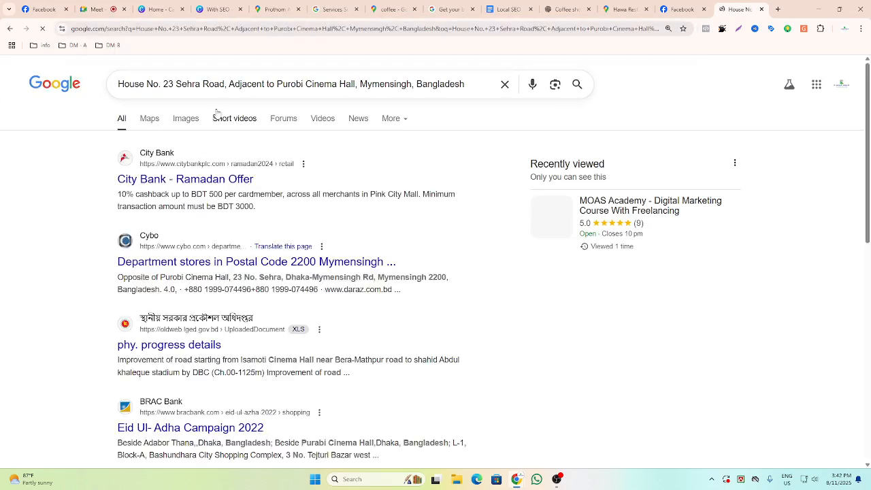
drag(176, 84, 225, 84)
key(ctrl+c)
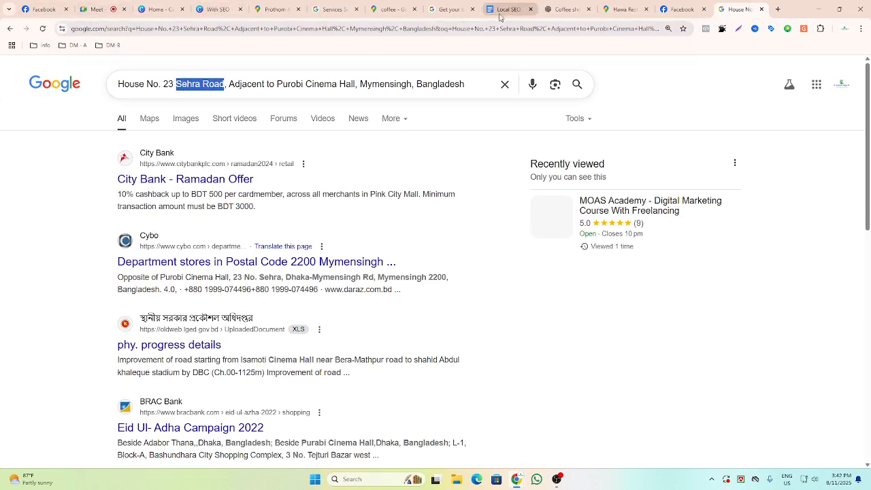
Try searching the service areas for Sehra Road, then clear the search.
click(391, 9)
click(322, 10)
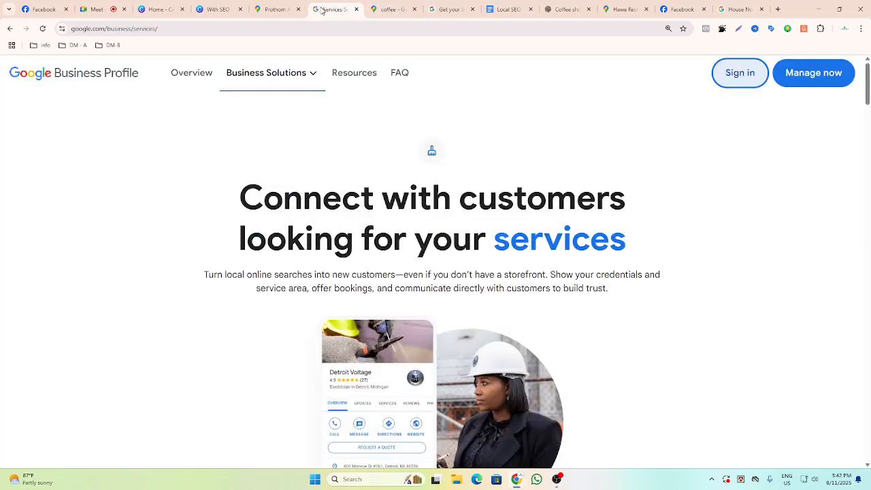
click(446, 10)
drag(485, 172, 440, 190)
key(ctrl+v)
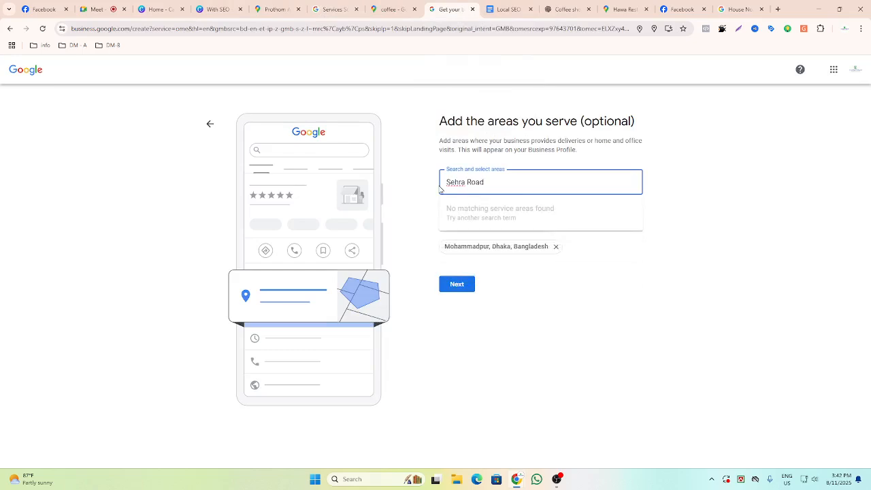
key(BackSpace)
key(BackSpace)
key(BackSpace)
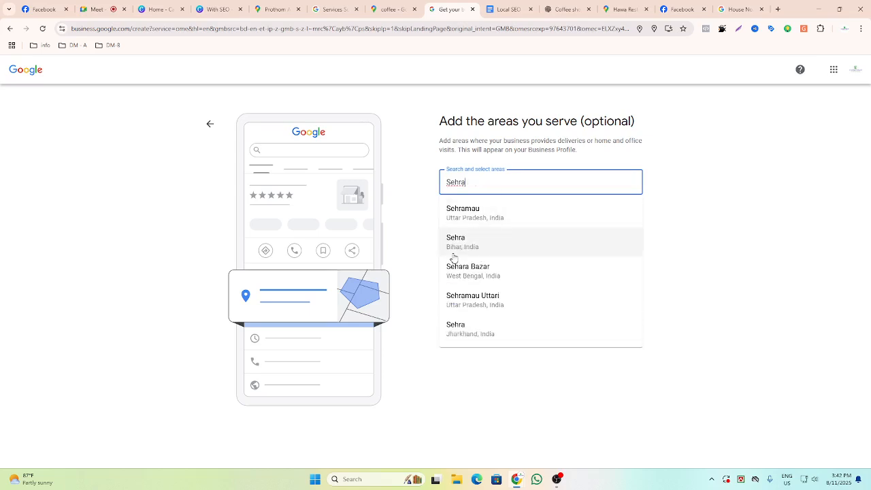
key(BackSpace)
key(BackSpace)
key(BackSpace)
key(BackSpace)
key(BackSpace)
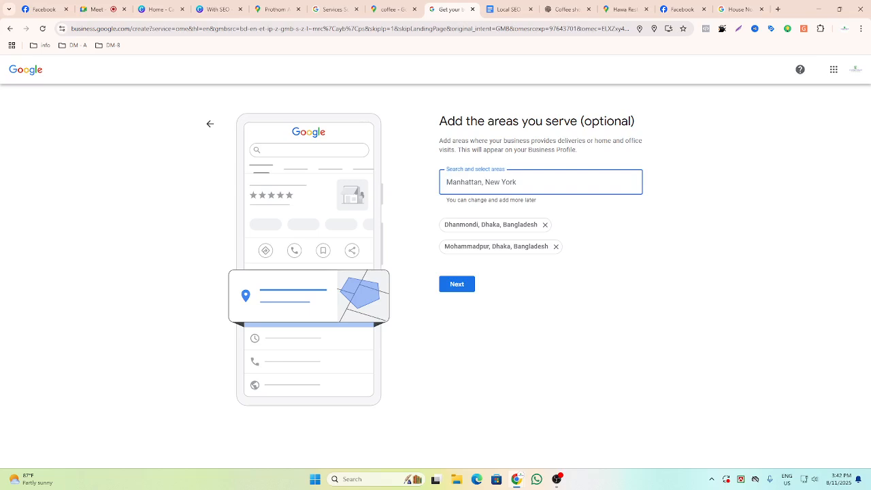
Try searching the service areas for Town Hall Mymensingh, then clear the search.
text(Towan)
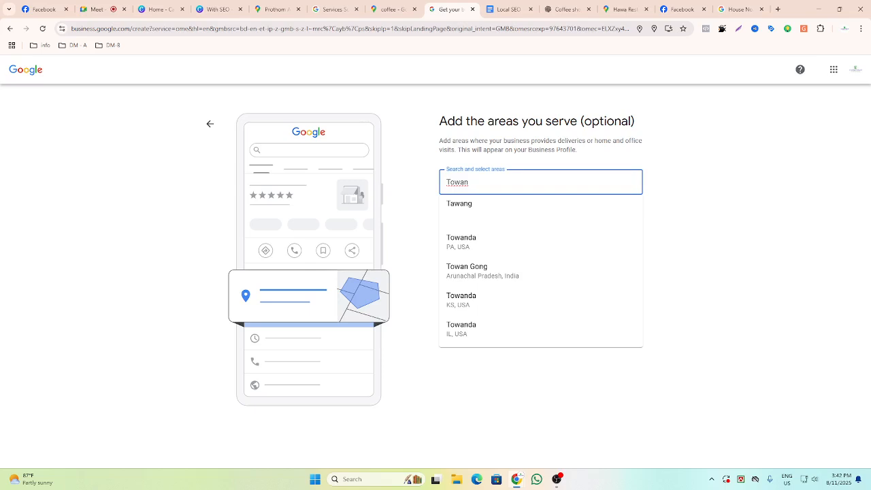
text(Hall M)
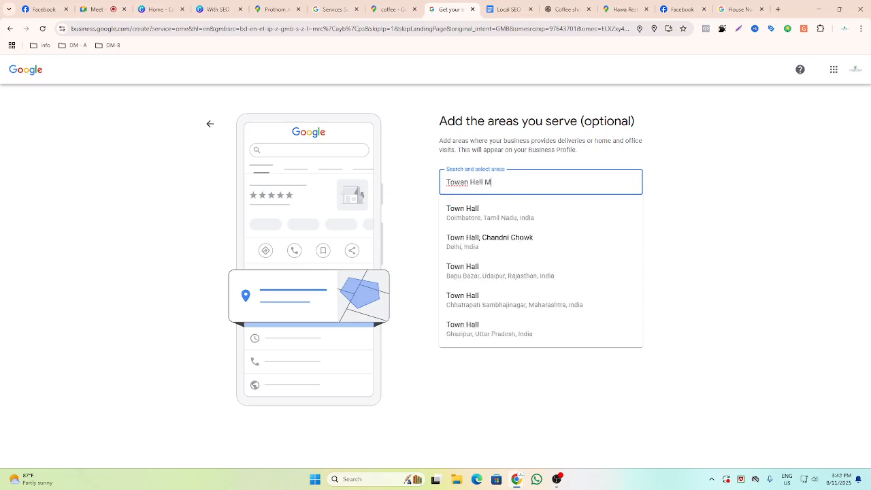
text(ynm)
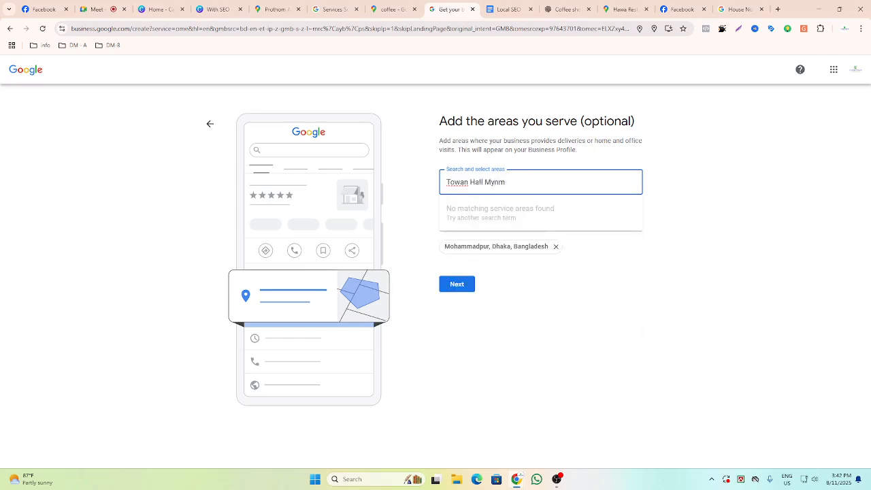
key(BackSpace)
text(m)
right_click(454, 182)
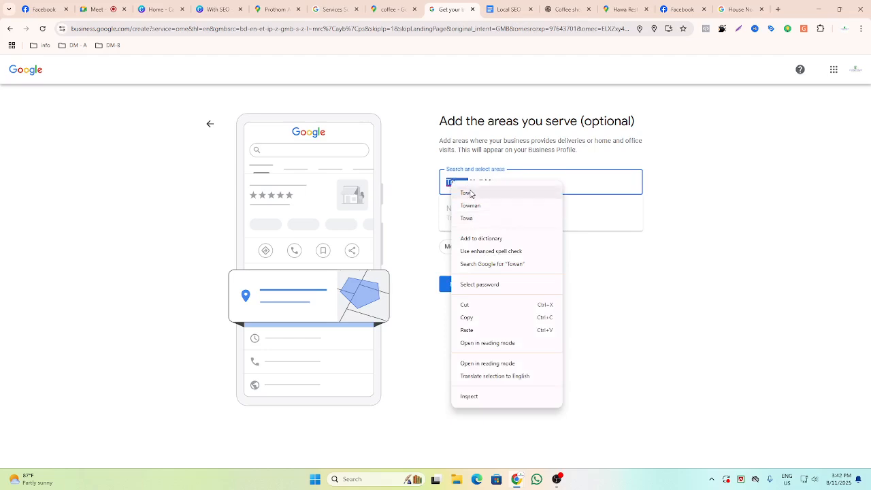
click(467, 193)
click(682, 277)
click(522, 179)
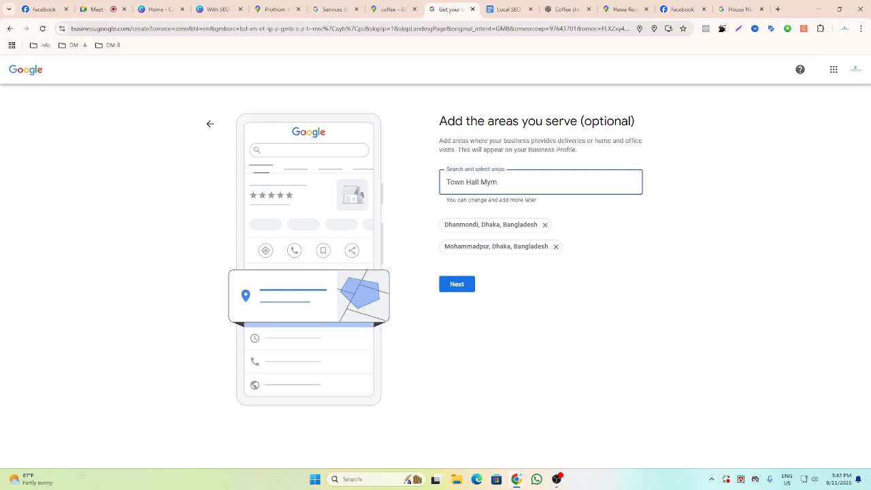
key(BackSpace)
key(BackSpace)
key(BackSpace)
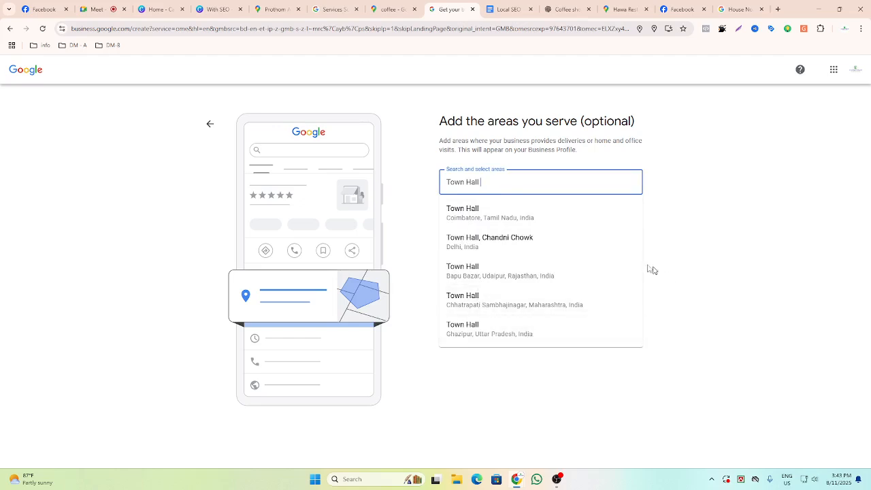
drag(484, 182, 446, 182)
key(BackSpace)
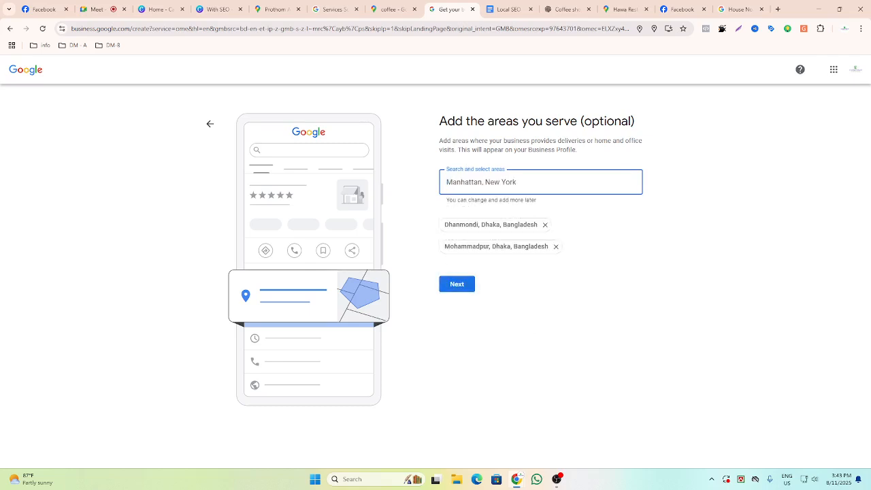
Add Mymensingh District, Bangladesh as a service area and remove the Dhanmondi and Mohammadpur areas.
text(Mym)
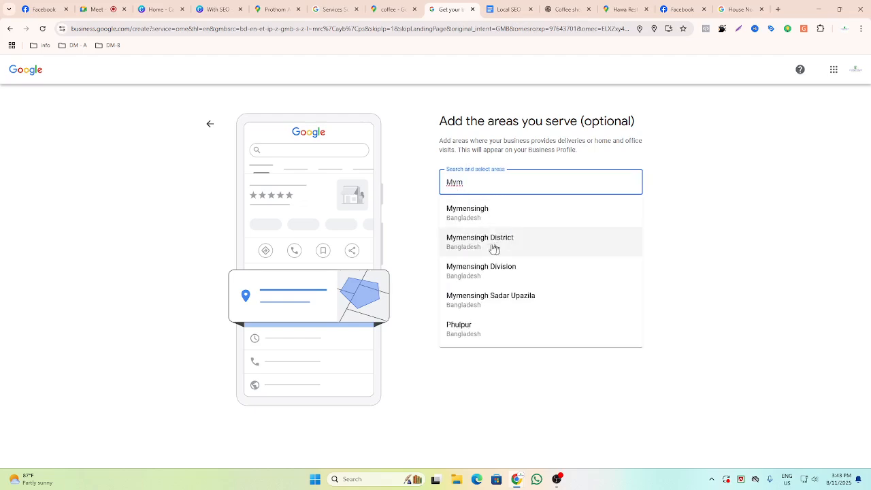
click(495, 245)
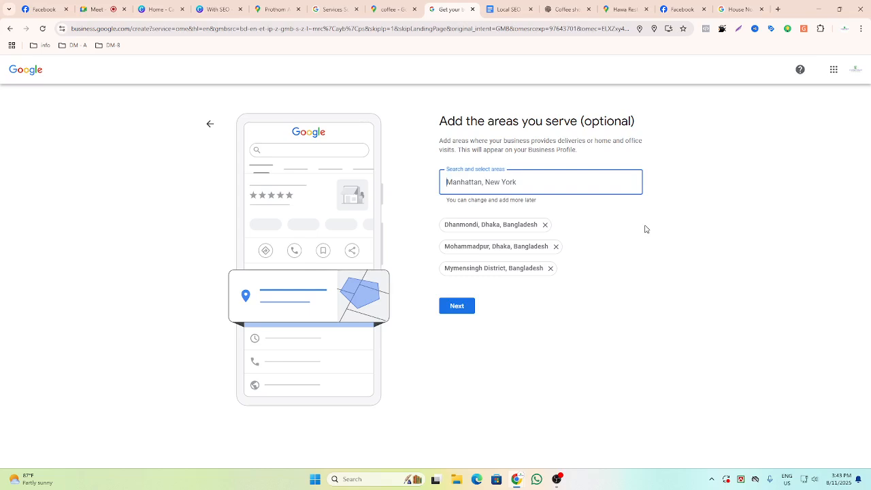
click(556, 246)
click(545, 225)
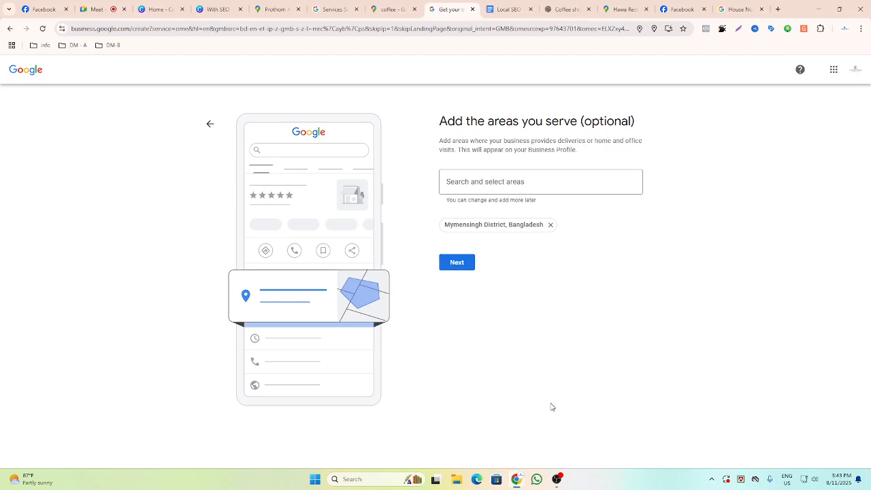
click(482, 182)
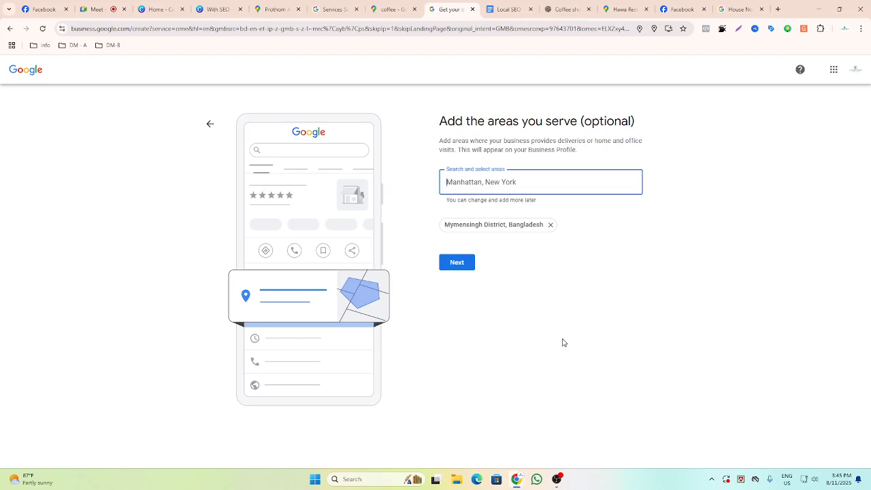
Continue past the service areas and paste the business phone number copied from the Facebook page into the phone field.
click(458, 267)
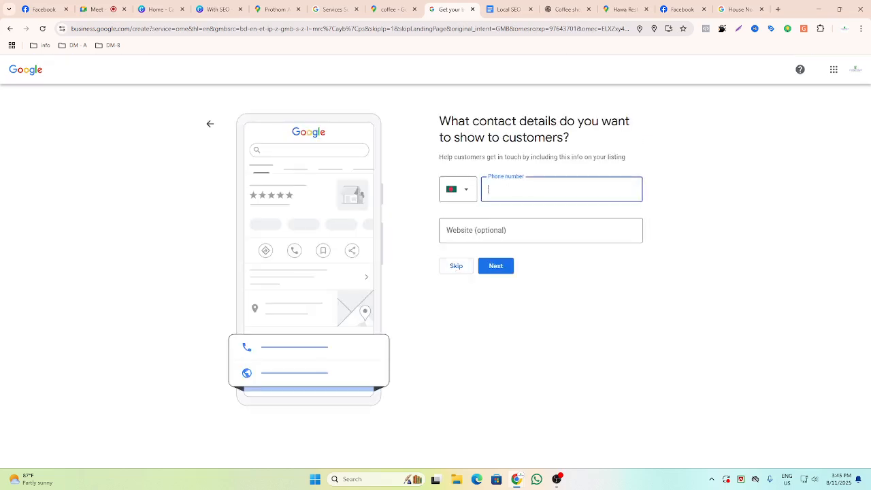
click(44, 8)
drag(230, 304, 185, 308)
key(ctrl+c)
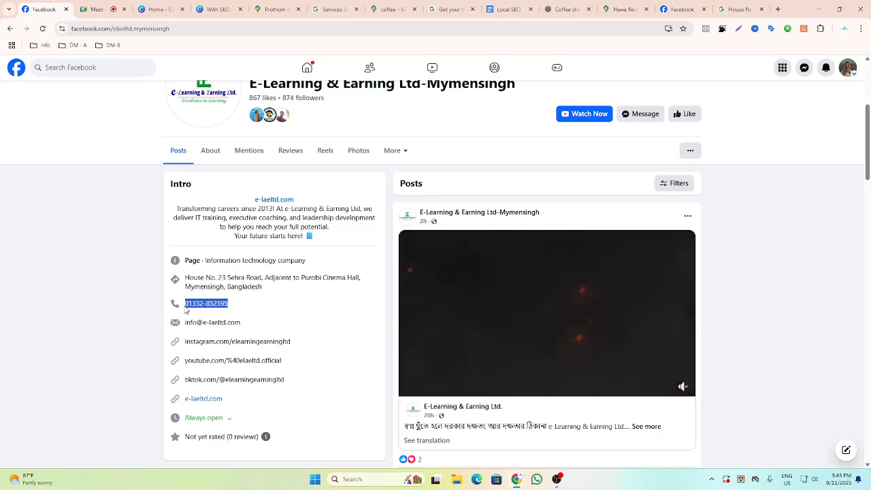
click(449, 9)
key(ctrl+v)
key(Tab)
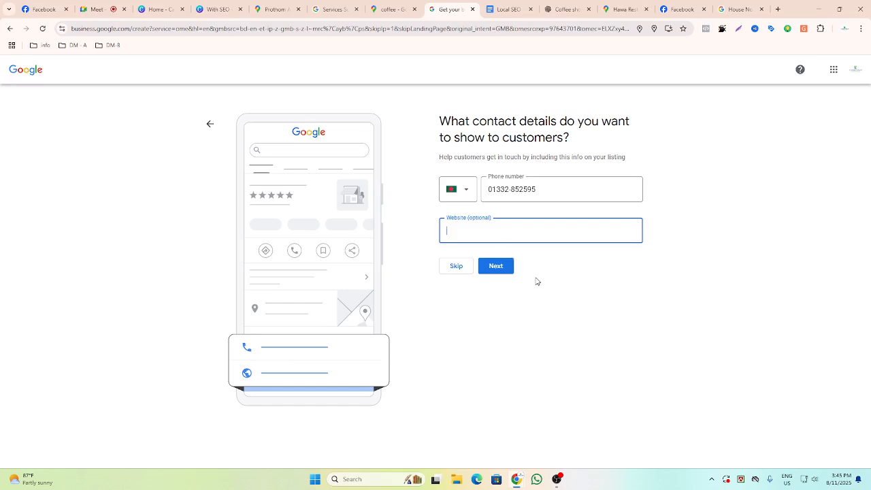
Copy the Facebook page's URL, paste it as the website, and submit the contact details.
click(43, 9)
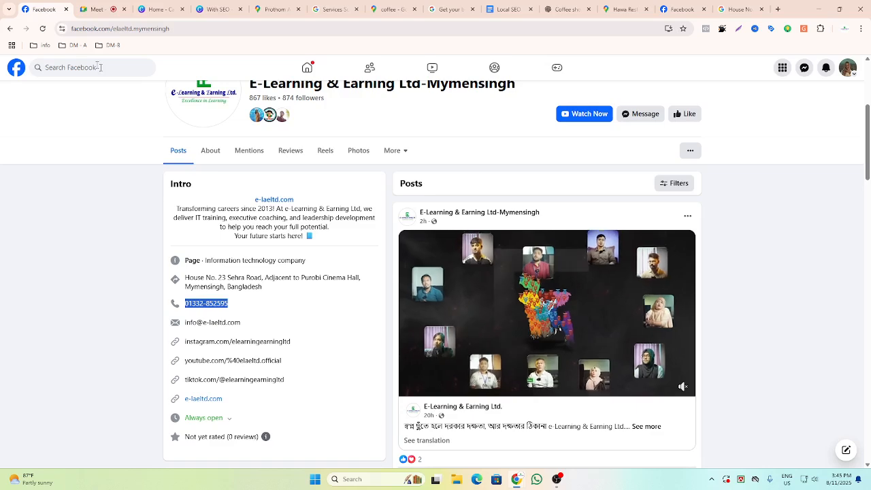
scroll(101, 98, up, 2)
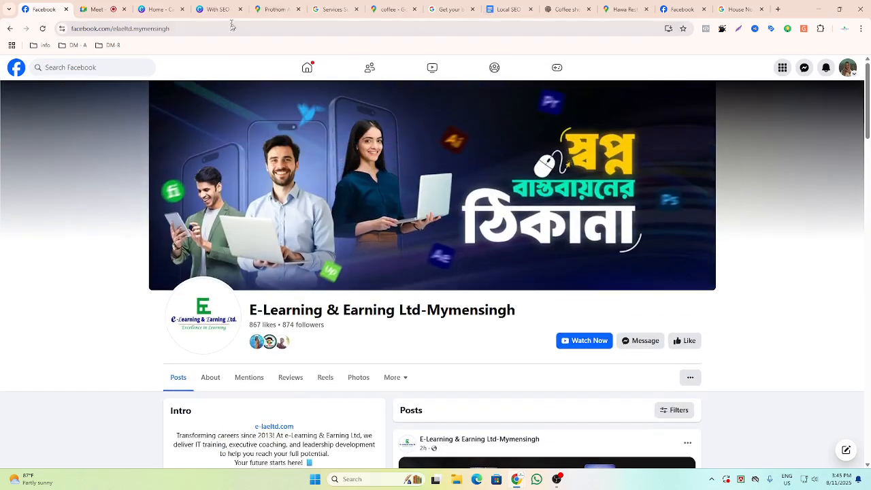
scroll(277, 375, down, 4)
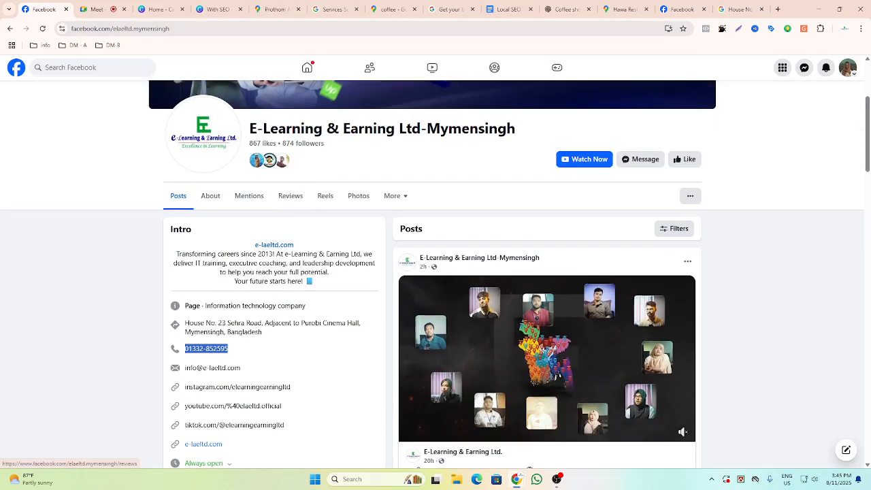
drag(249, 247, 315, 241)
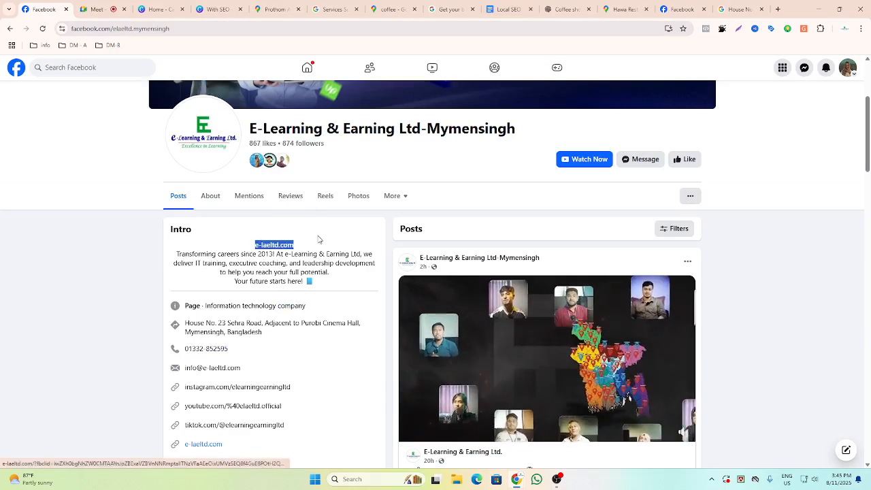
click(315, 230)
drag(170, 28, 53, 40)
key(ctrl+c)
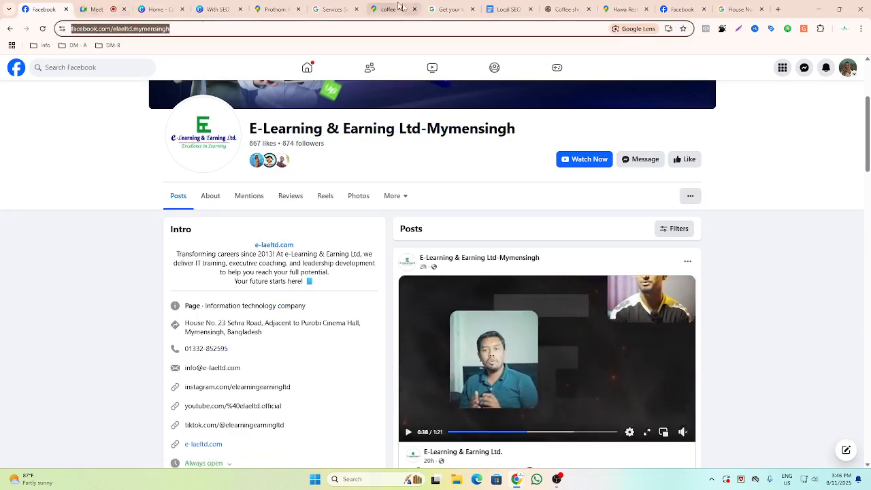
click(341, 9)
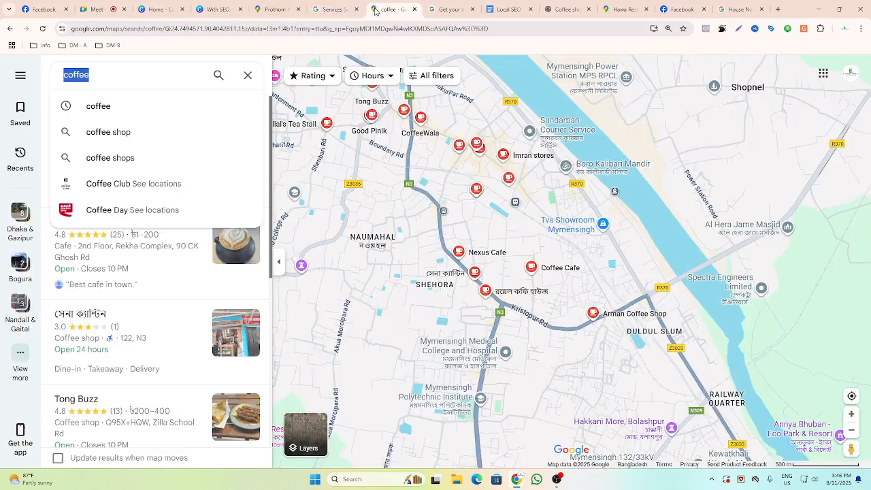
click(393, 9)
click(445, 10)
key(ctrl+v)
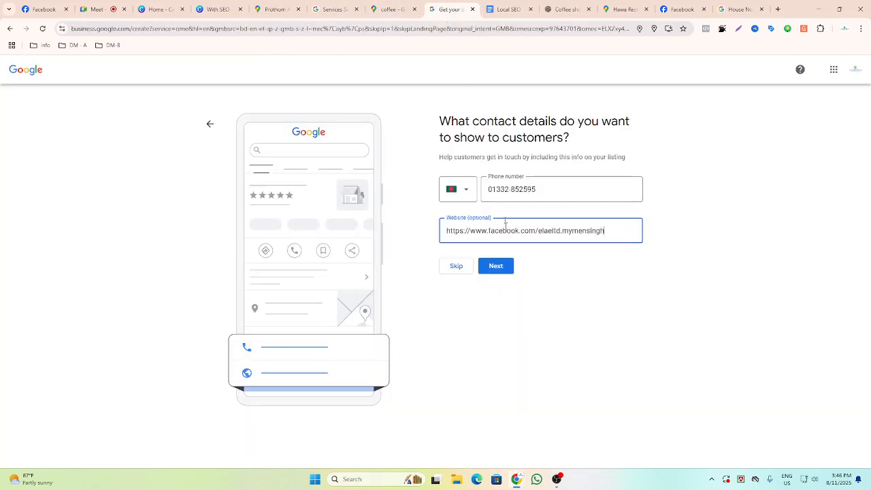
click(504, 269)
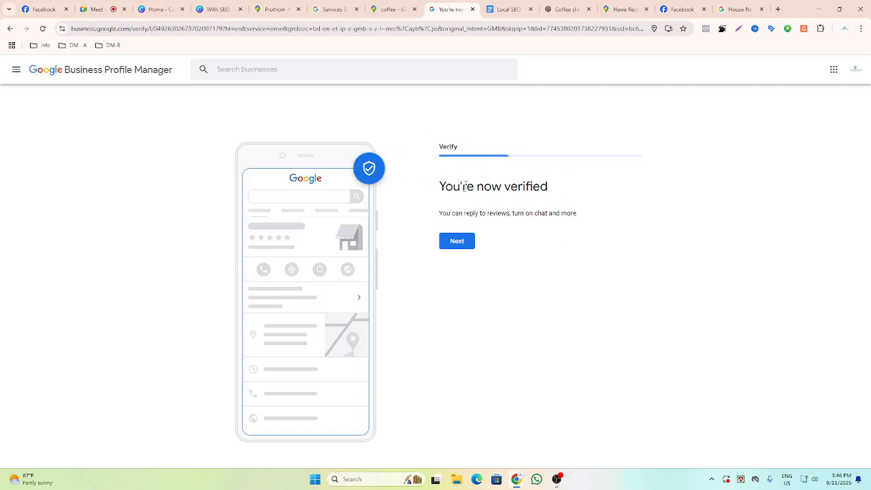
Continue past the verification screen and switch every day from Sunday to Saturday to open.
click(459, 242)
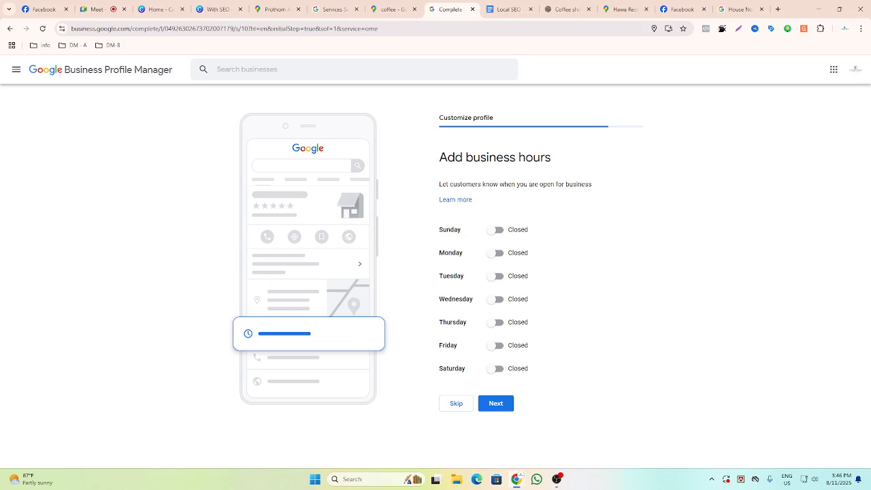
click(493, 235)
click(496, 268)
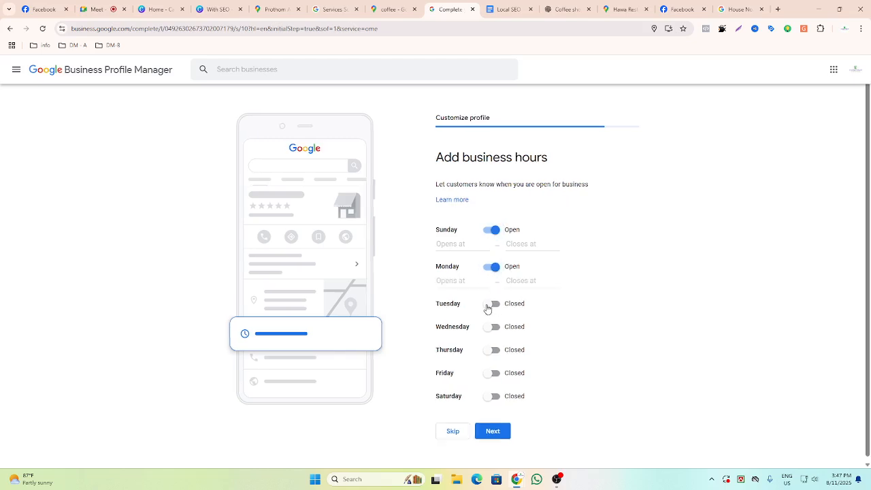
click(488, 308)
click(488, 344)
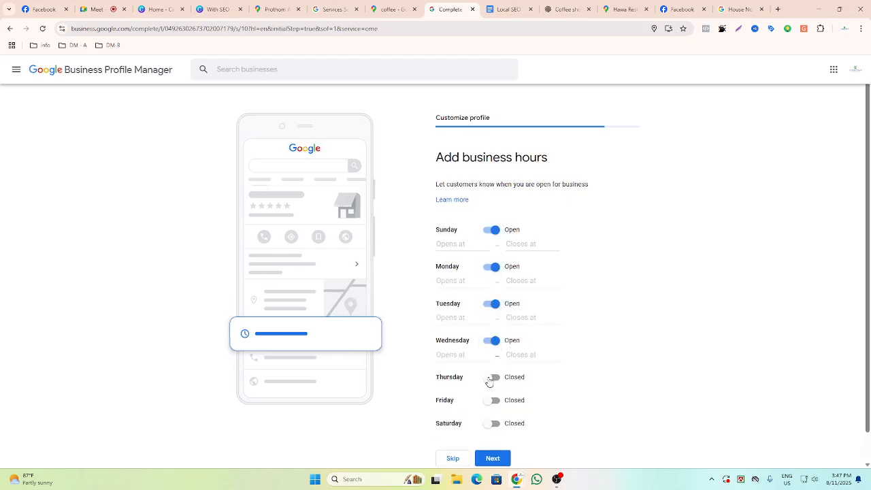
click(491, 378)
scroll(497, 388, down, 1)
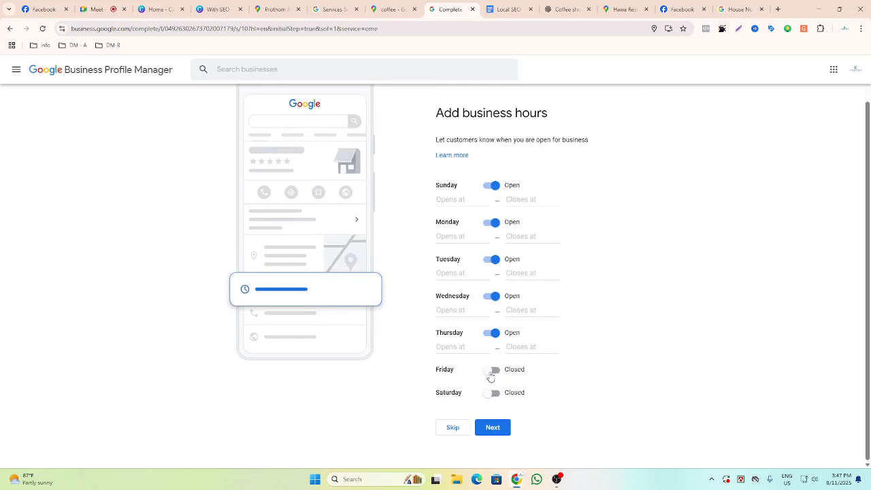
click(491, 373)
click(491, 407)
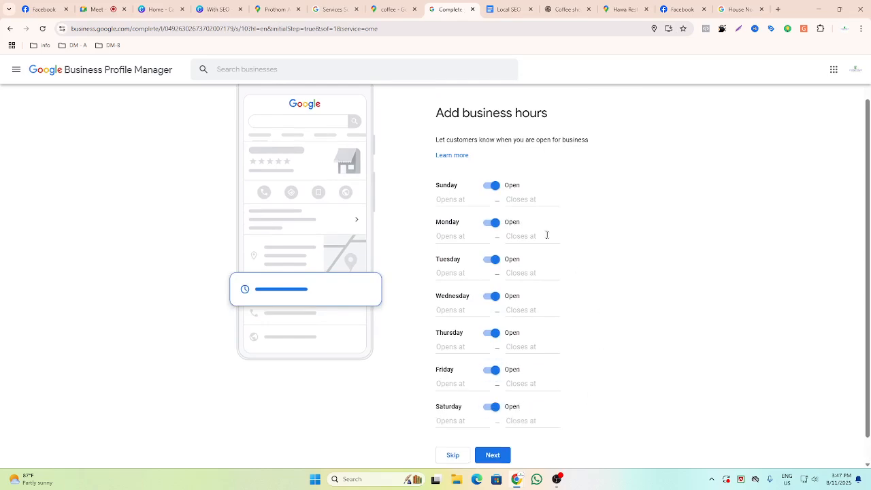
Set Sunday's hours to open at 10:00 AM and close at 11:30 PM.
click(439, 202)
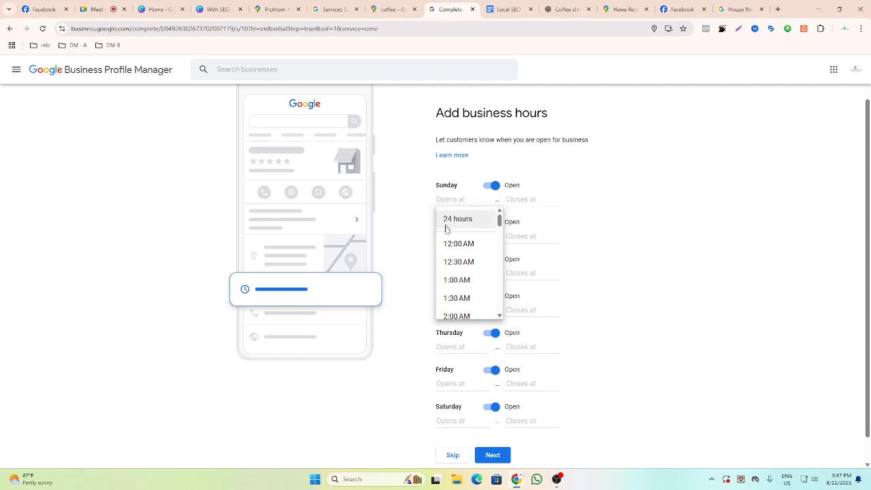
scroll(459, 285, down, 3)
scroll(459, 284, down, 2)
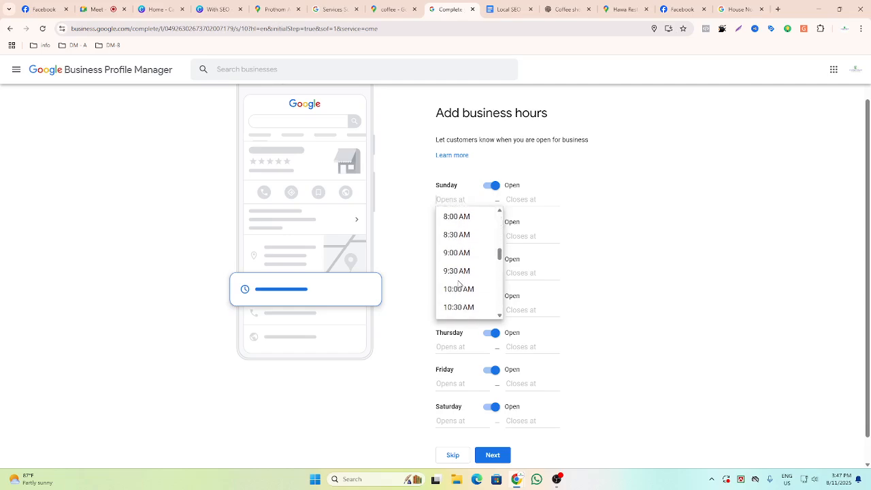
click(459, 289)
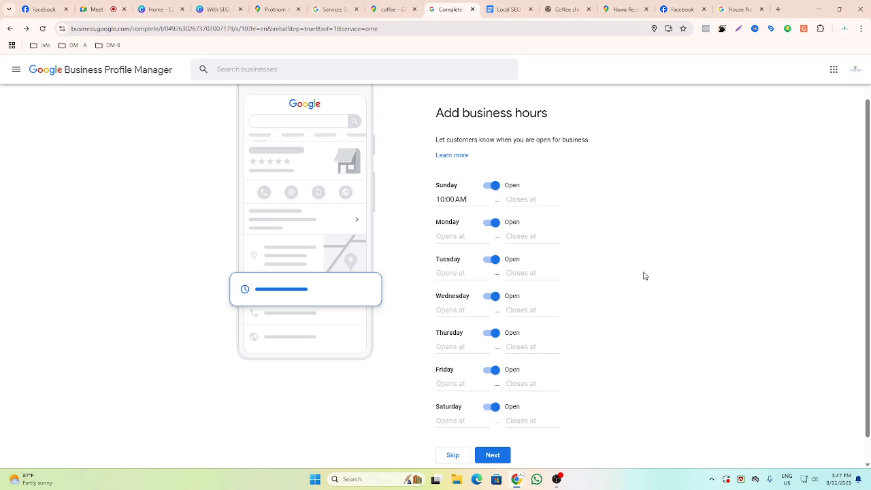
click(524, 199)
scroll(527, 249, down, 12)
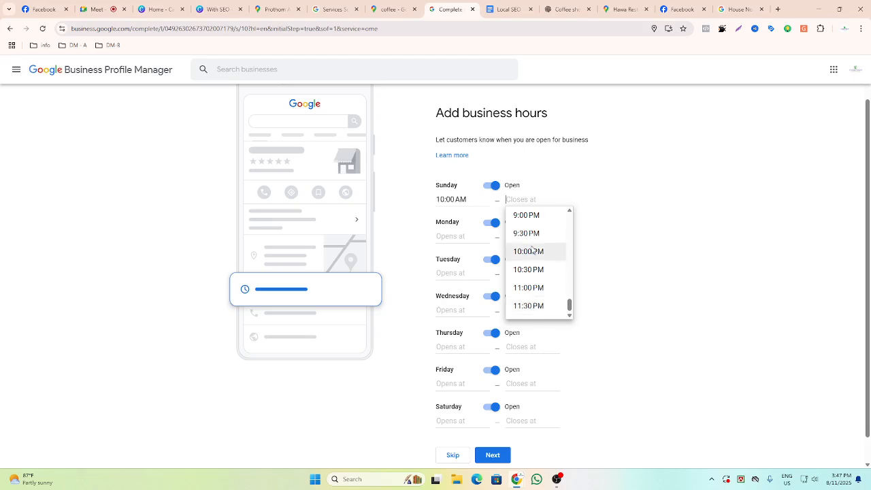
scroll(533, 250, up, 12)
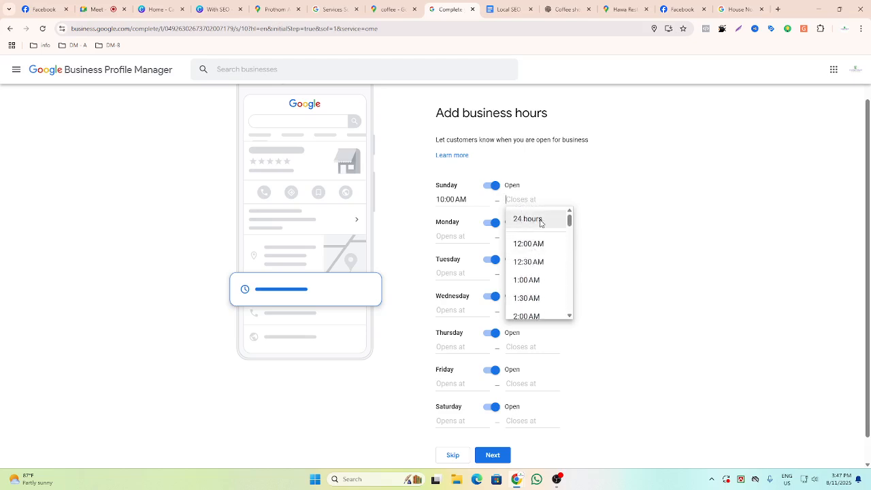
scroll(542, 224, down, 12)
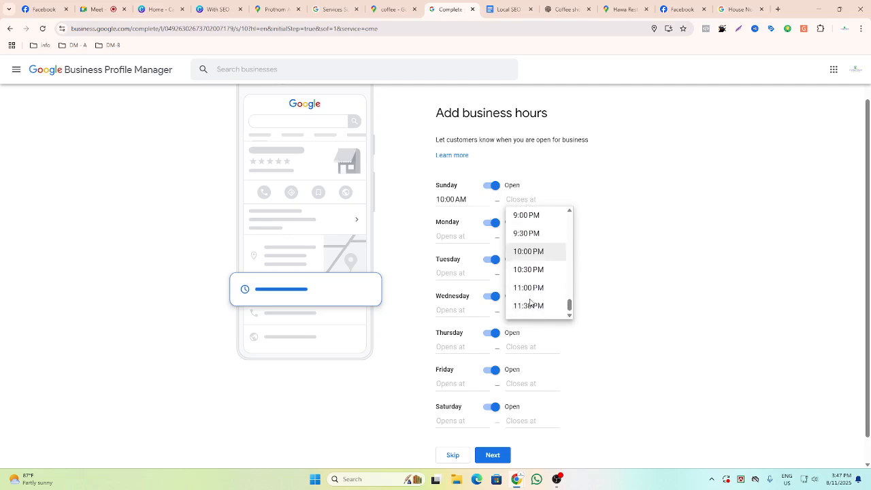
click(537, 310)
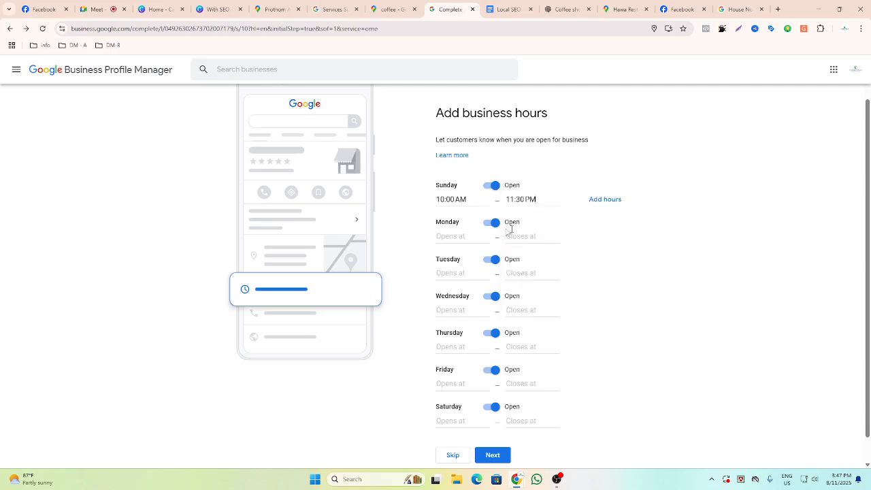
Copy Sunday's 10:00 AM opening time and paste it as the opening time for Monday through Saturday.
click(441, 199)
key(ctrl+c)
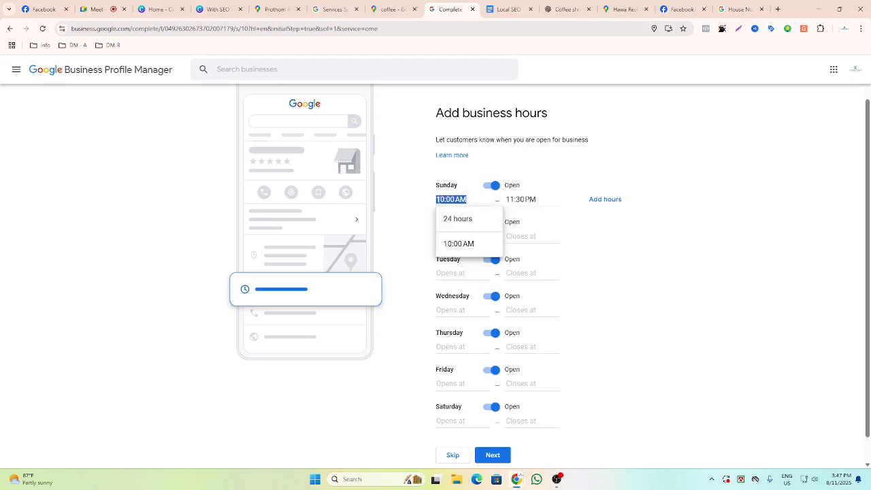
click(411, 232)
click(442, 236)
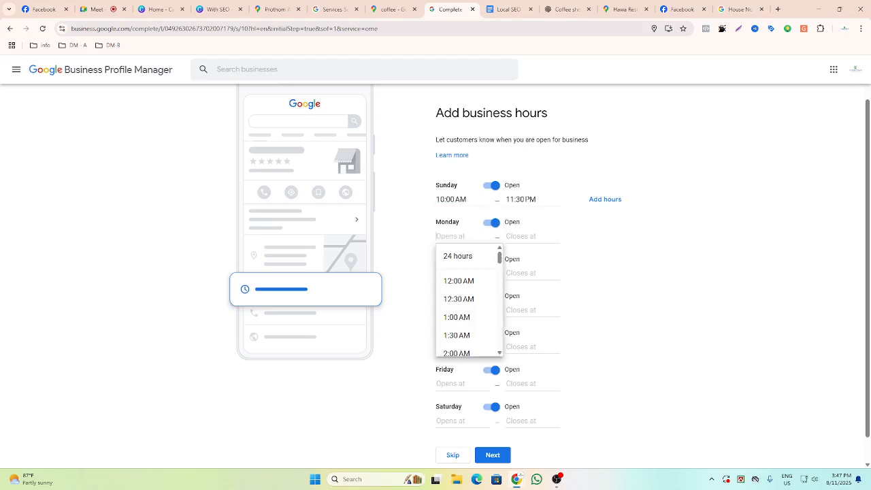
key(ctrl+v)
click(418, 282)
click(451, 273)
key(ctrl+v)
click(416, 336)
click(449, 310)
key(ctrl+v)
click(420, 355)
click(450, 347)
key(ctrl+v)
click(414, 368)
click(449, 384)
key(ctrl+v)
click(406, 406)
scroll(406, 406, down, 1)
click(446, 391)
key(ctrl+v)
Set Friday's hours to close at 12:00 PM and open at 5:00 PM.
click(522, 356)
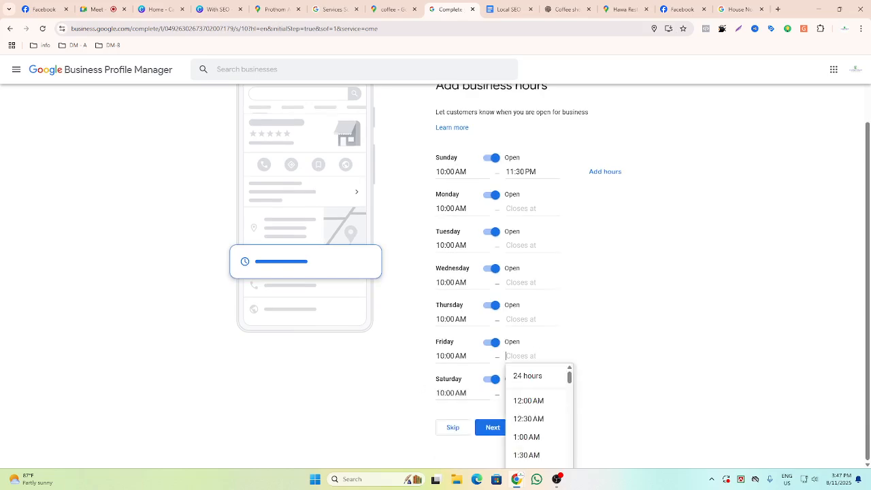
scroll(537, 415, down, 3)
scroll(537, 412, down, 4)
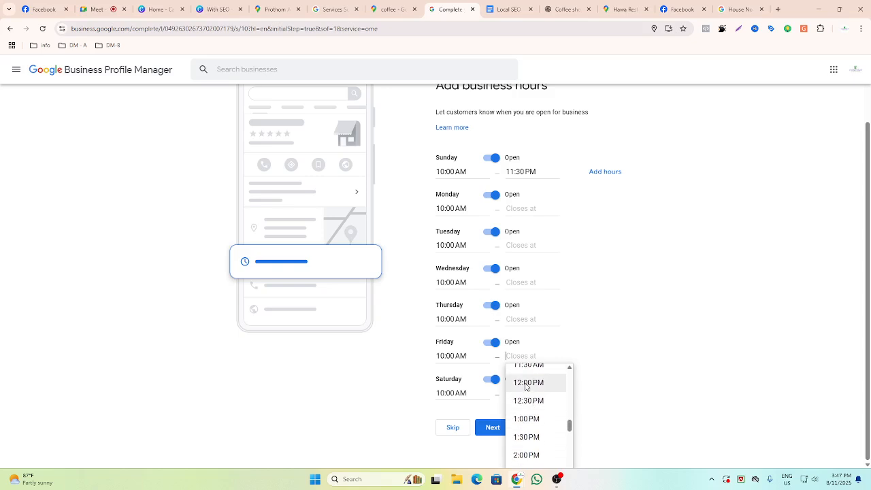
click(525, 384)
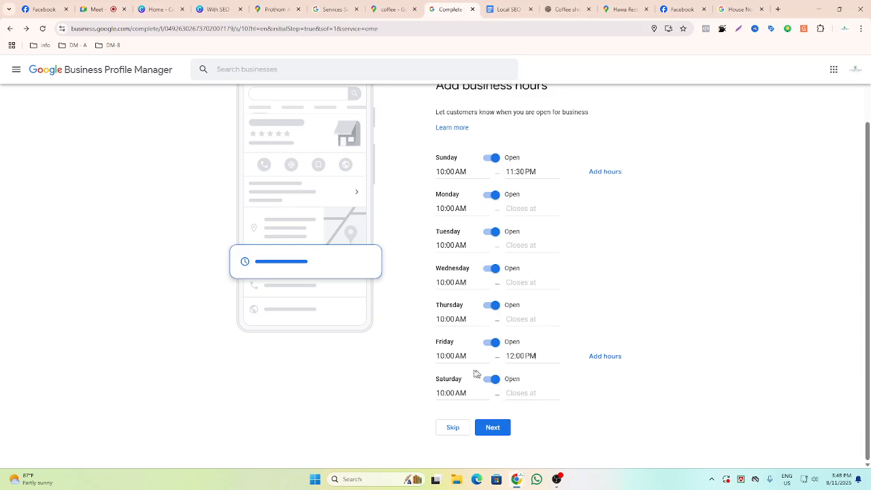
click(449, 356)
click(459, 401)
key(BackSpace)
key(BackSpace)
key(BackSpace)
key(BackSpace)
key(BackSpace)
key(BackSpace)
key(BackSpace)
key(BackSpace)
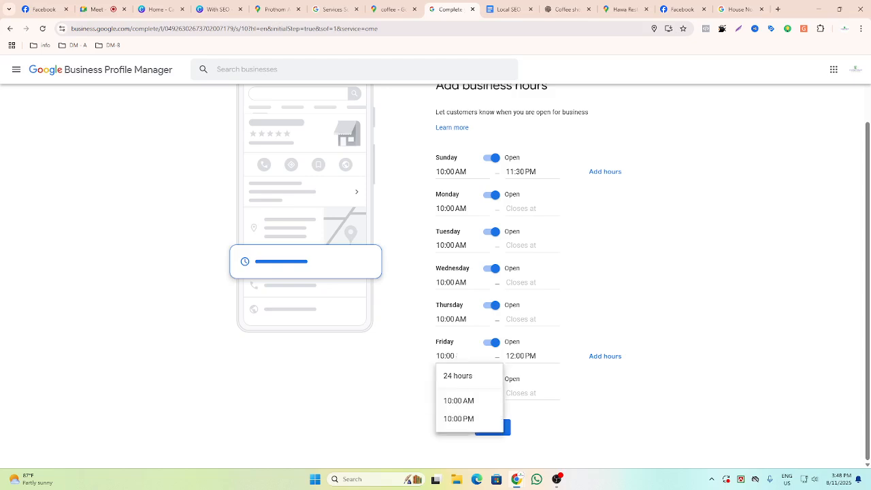
scroll(458, 403, down, 7)
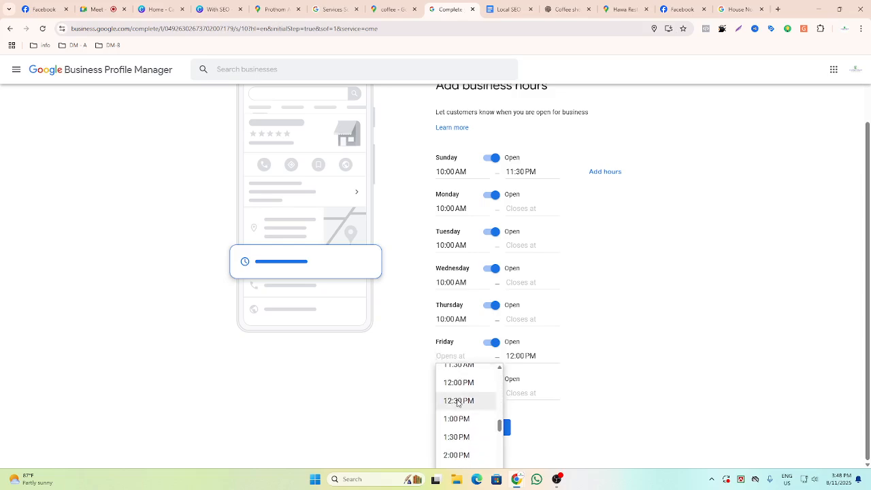
scroll(458, 403, down, 3)
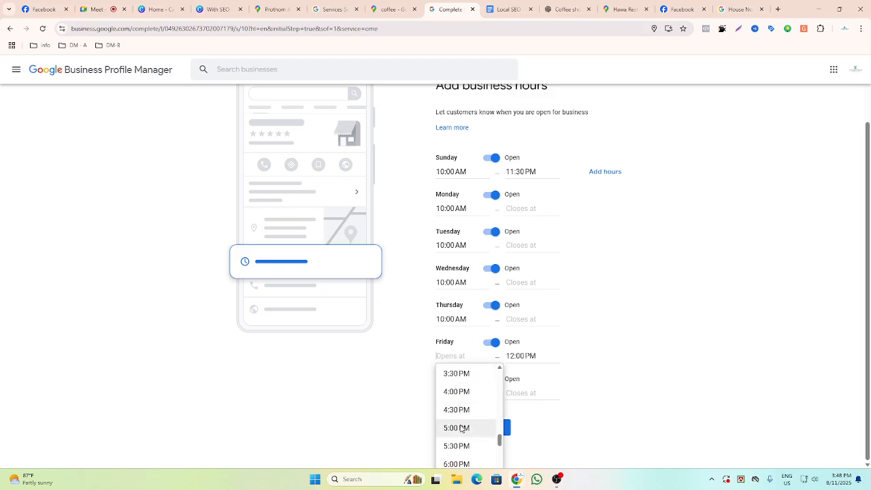
click(461, 428)
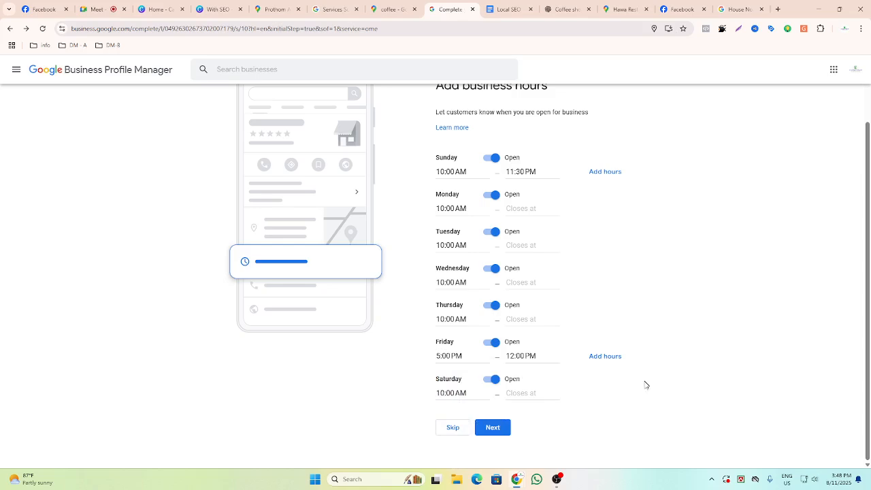
Fill the closing times for Monday through Saturday with 12:00 PM.
click(522, 356)
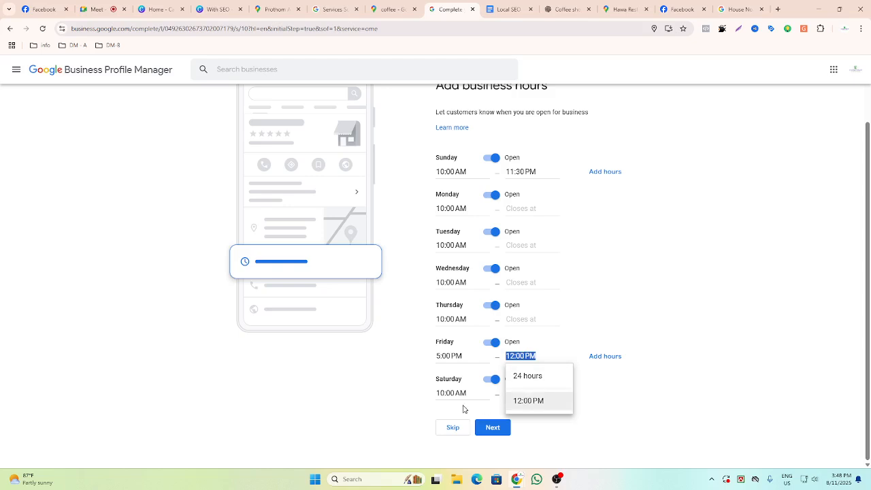
click(621, 419)
click(534, 392)
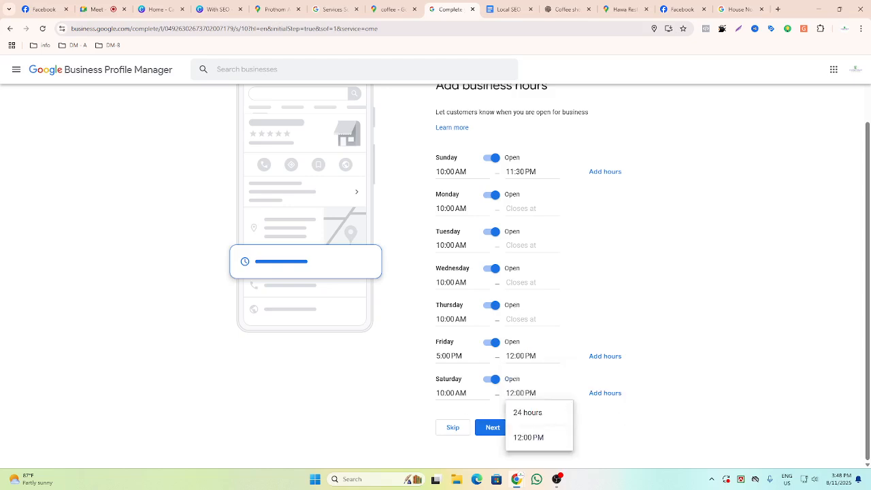
click(517, 315)
click(516, 278)
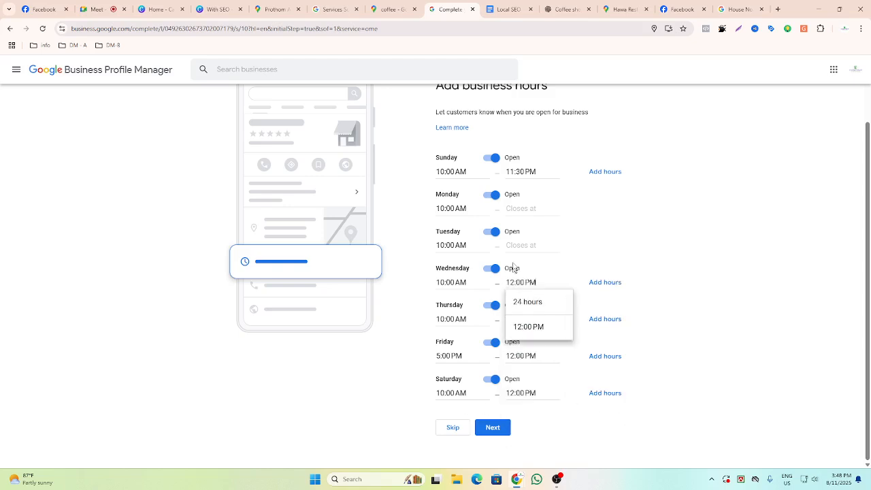
click(517, 245)
click(520, 208)
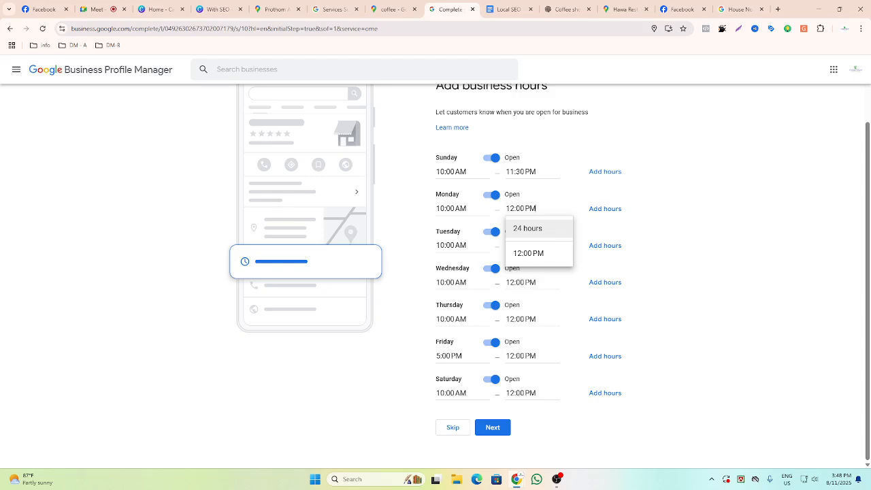
click(522, 172)
click(701, 294)
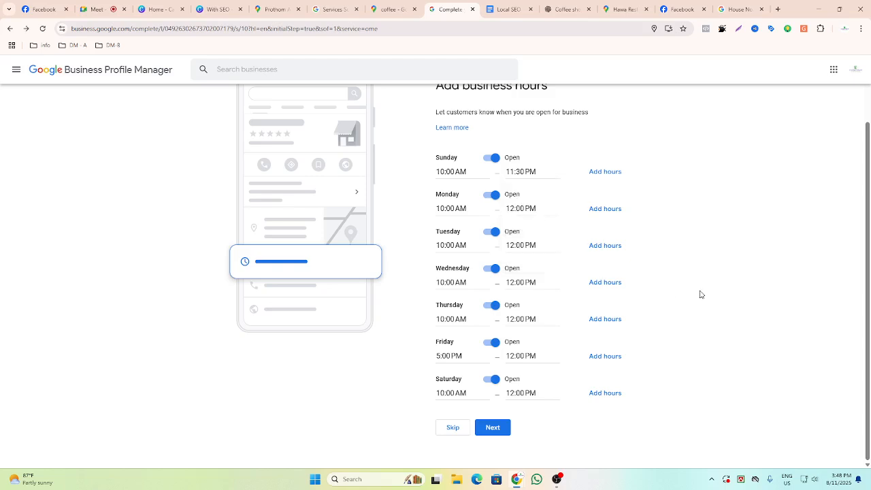
Set Friday's closing time to 11:59 PM and copy that value.
click(526, 172)
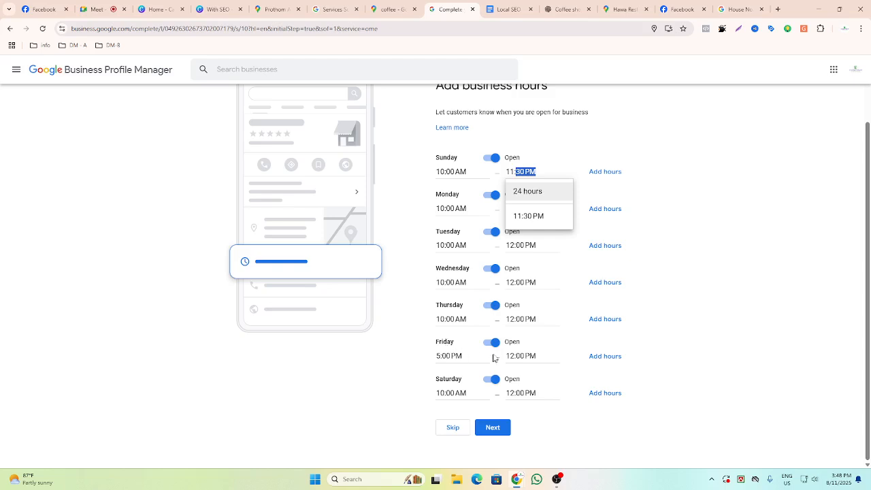
click(526, 356)
click(519, 357)
triple_click(516, 356)
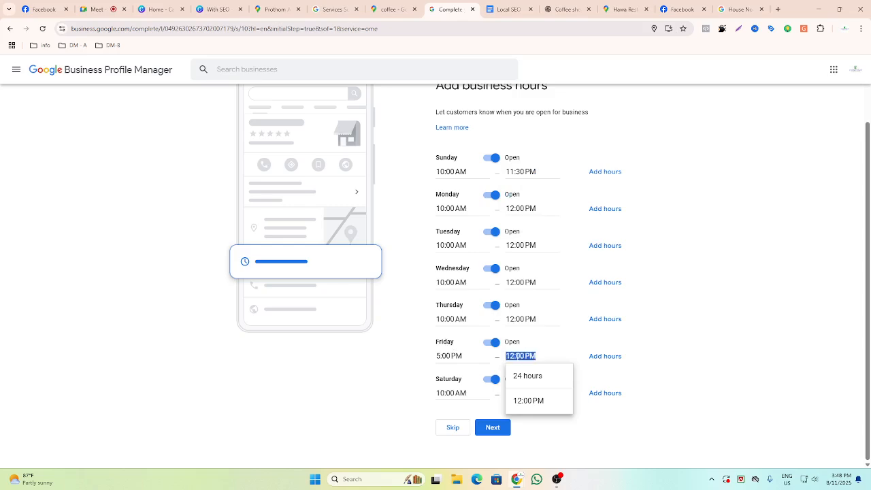
text(11)
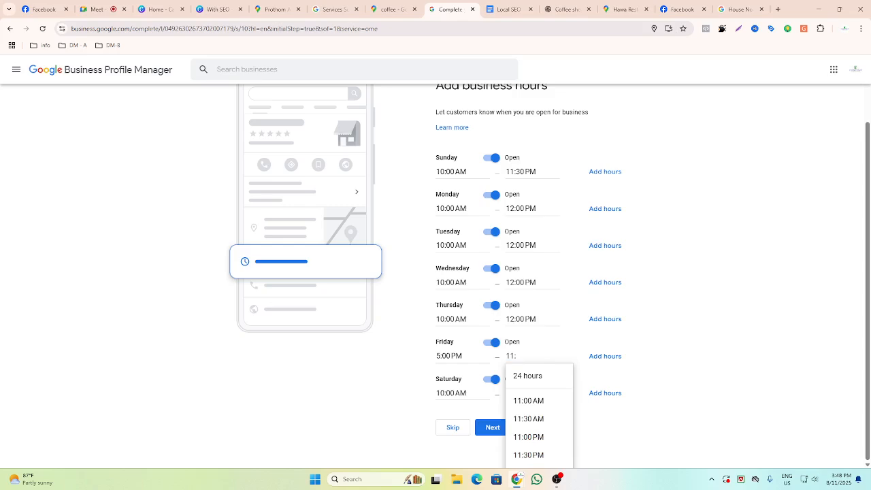
text(:59)
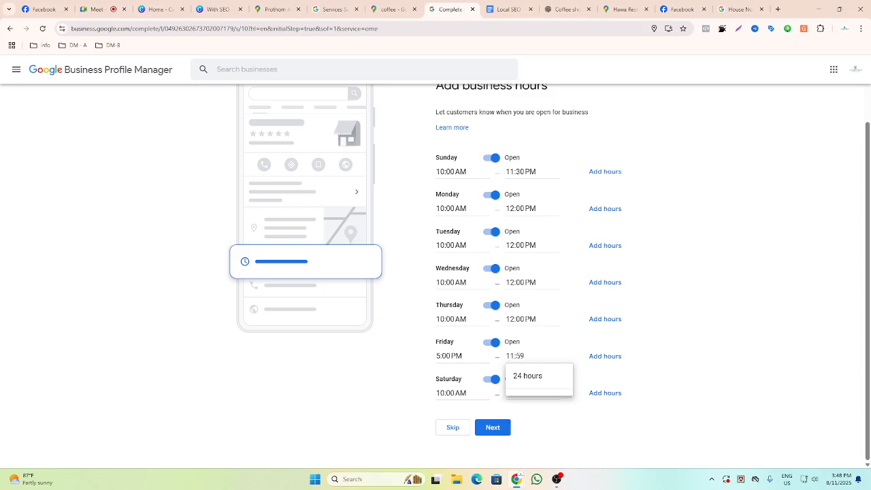
text( PM)
triple_click(516, 355)
key(ctrl+c)
click(758, 380)
Paste 11:59 PM as the closing time for Saturday, Thursday, Wednesday, Tuesday, Monday and Sunday.
drag(536, 393, 505, 393)
key(ctrl+v)
click(534, 318)
drag(537, 319, 506, 319)
key(ctrl+v)
drag(536, 282, 506, 282)
key(ctrl+v)
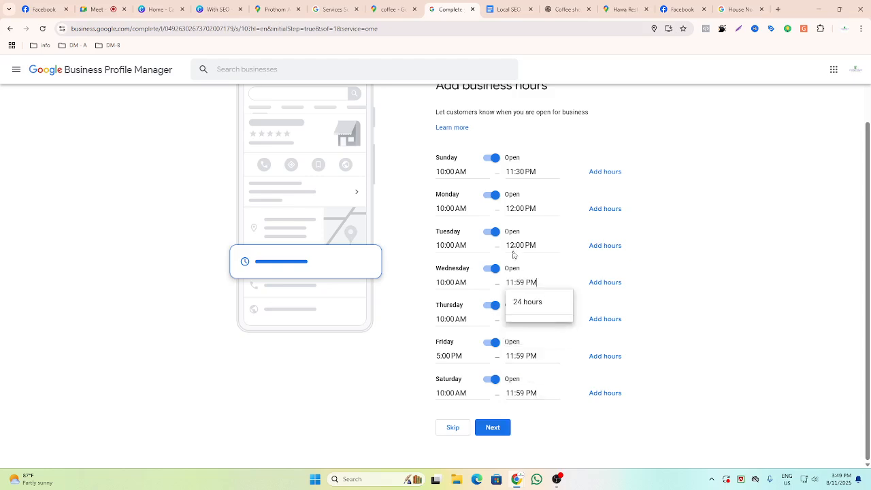
click(524, 245)
drag(536, 245, 505, 245)
key(ctrl+v)
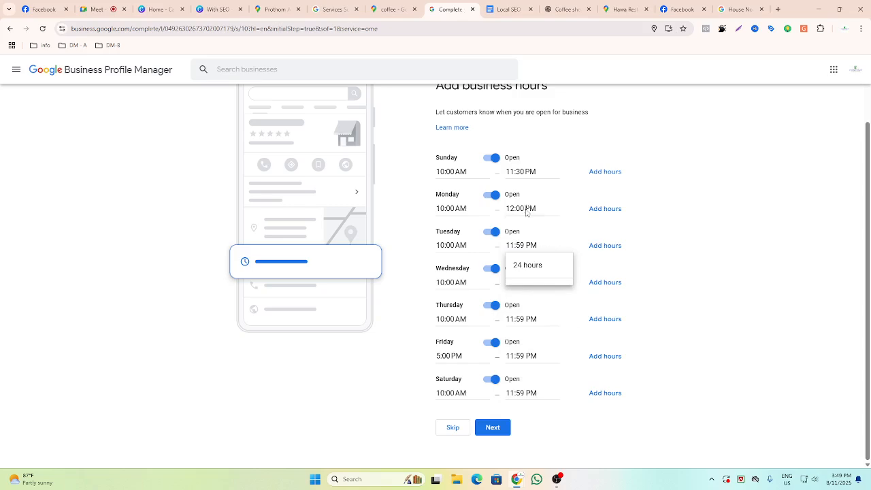
drag(537, 209, 505, 209)
key(ctrl+v)
drag(536, 171, 505, 172)
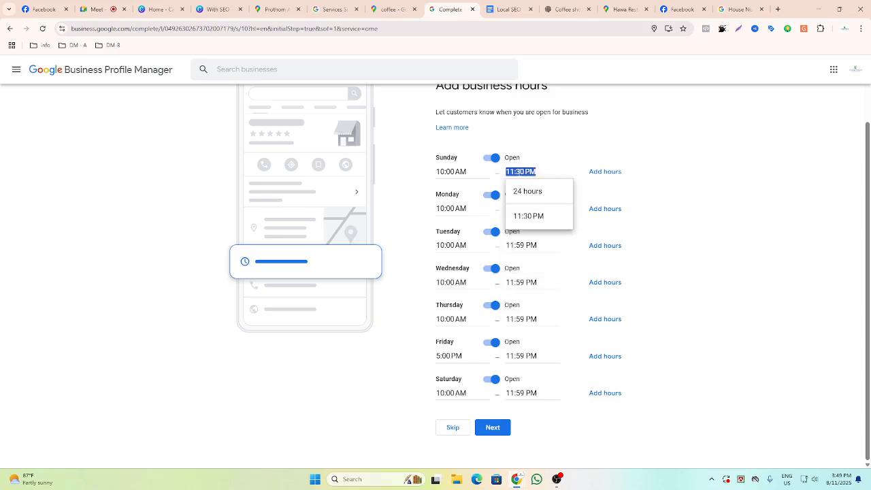
key(ctrl+v)
click(713, 349)
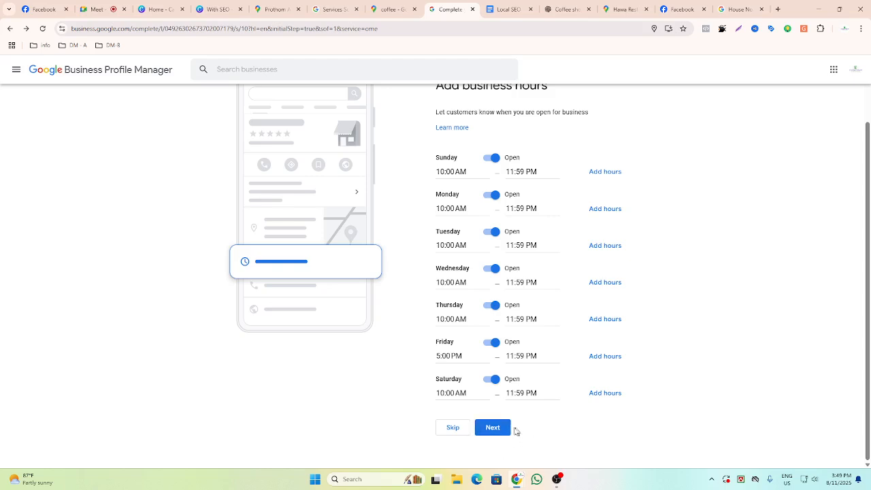
Save the hours and answer Yes for the Dine-in, Takeout and Curbside pickup dining modes.
click(496, 431)
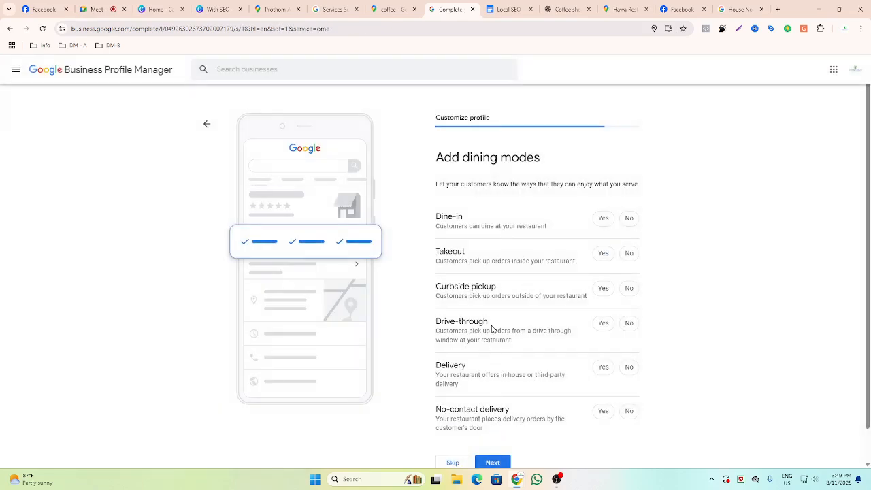
scroll(472, 221, down, 1)
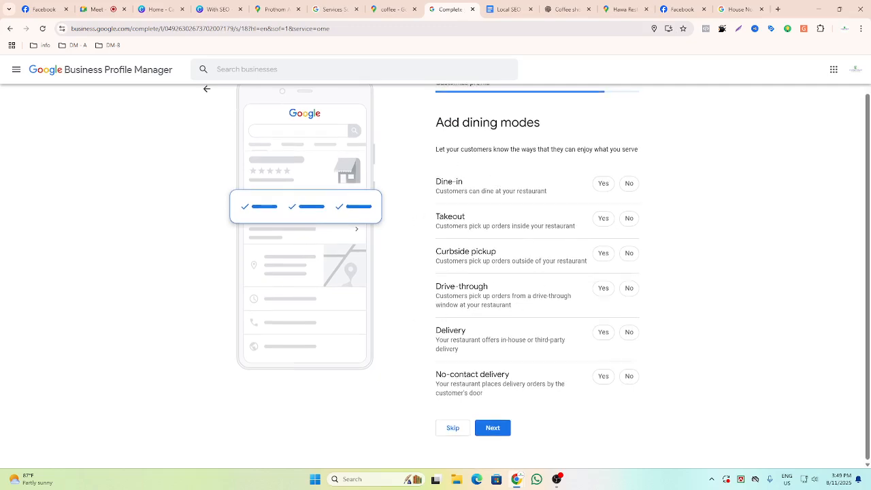
scroll(461, 276, up, 1)
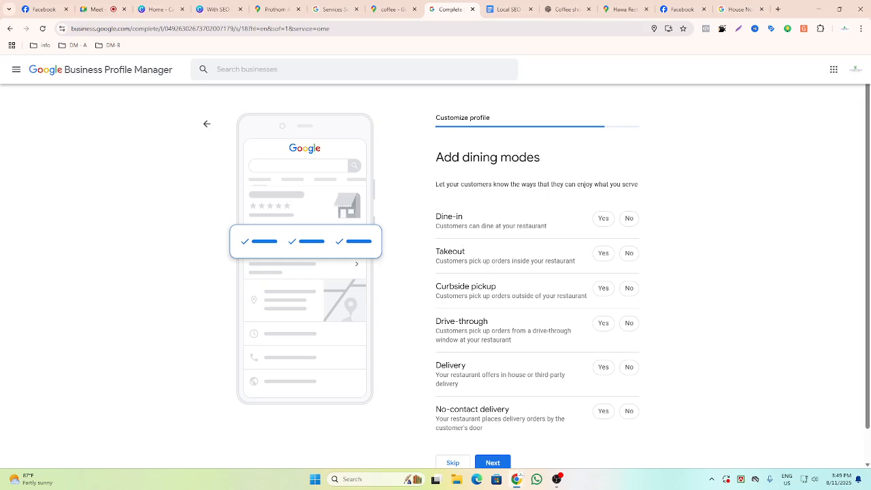
drag(434, 217, 468, 214)
click(479, 213)
click(603, 220)
drag(437, 251, 473, 255)
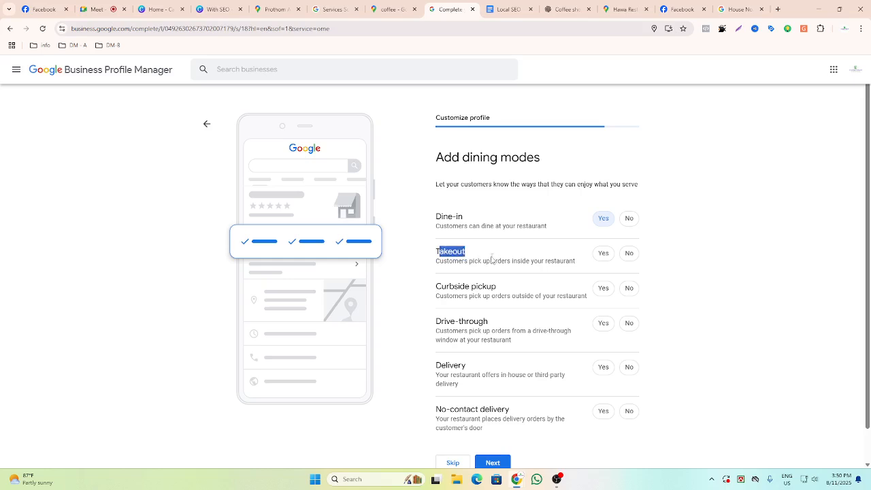
click(493, 258)
click(603, 255)
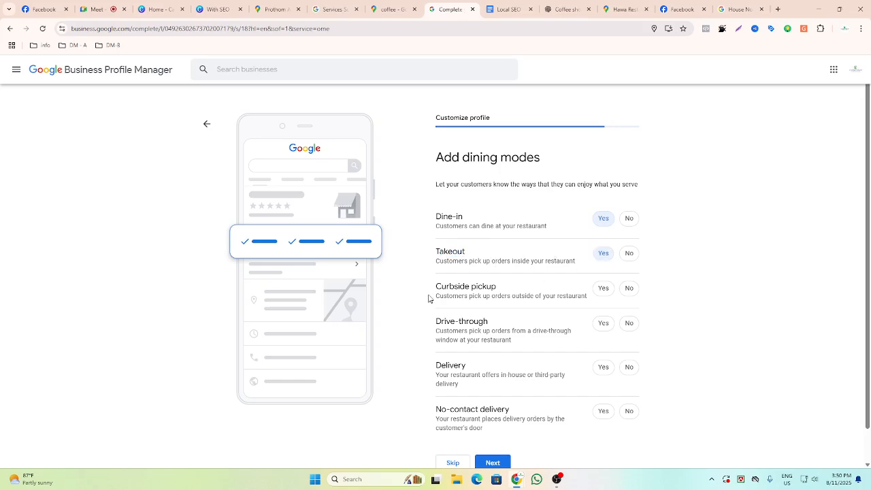
drag(429, 290, 506, 297)
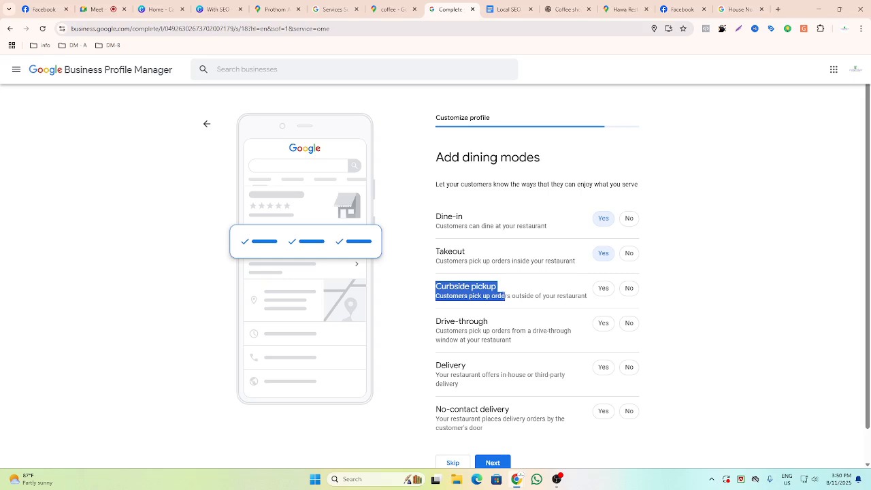
click(506, 297)
click(604, 290)
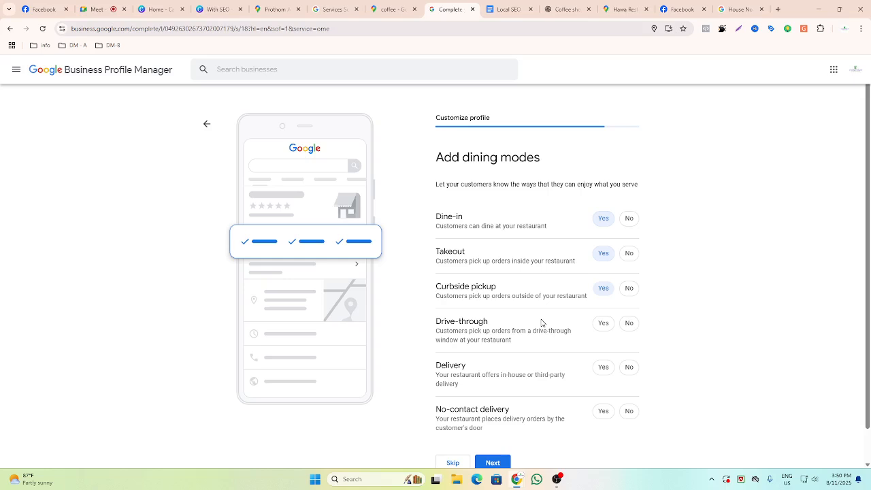
Answer No for the Delivery, No-contact delivery and Drive-through dining modes.
click(629, 368)
scroll(615, 354, down, 1)
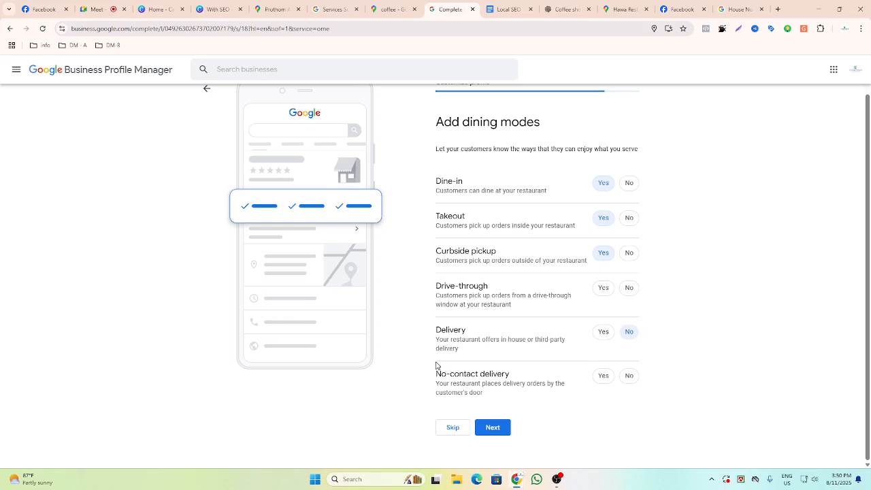
drag(435, 375, 512, 375)
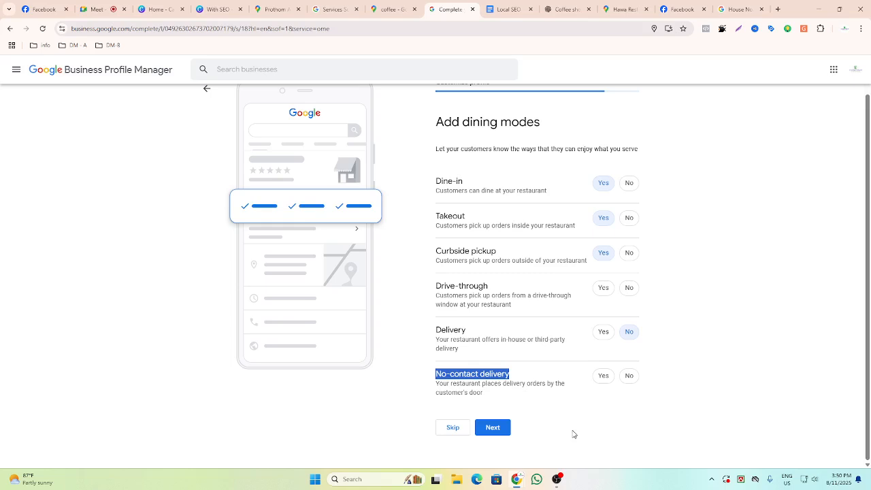
click(601, 439)
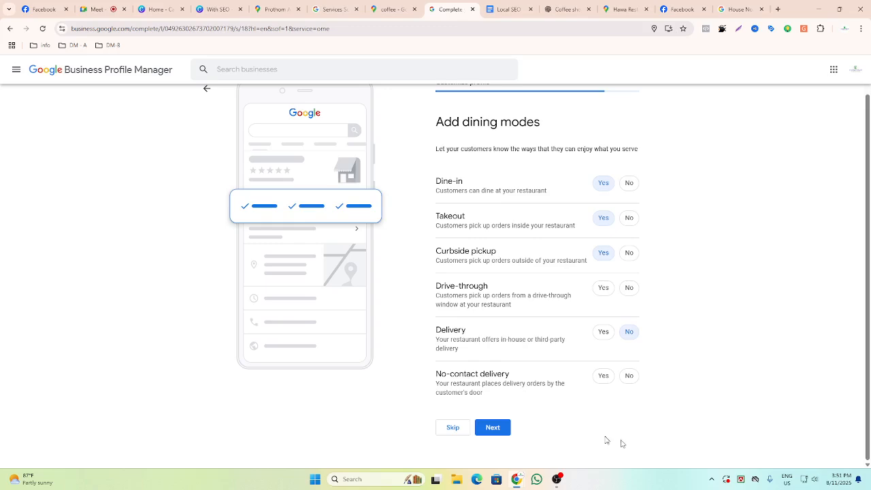
drag(428, 379, 513, 377)
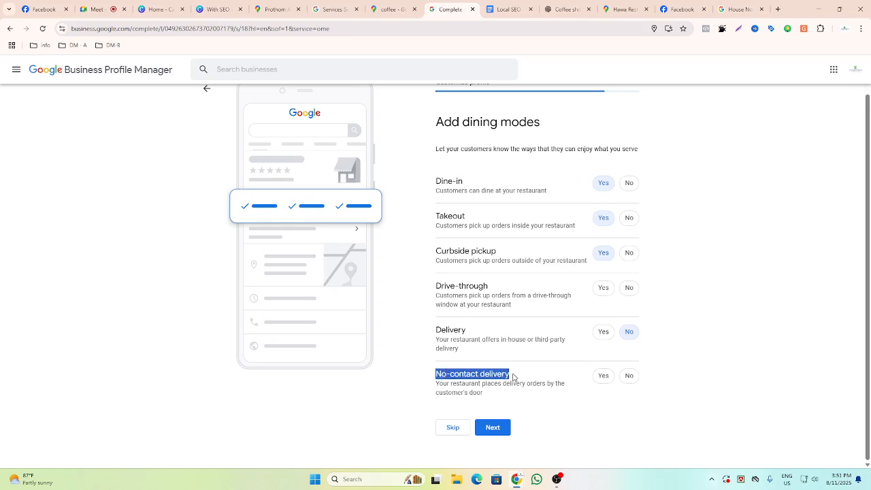
click(595, 397)
click(630, 377)
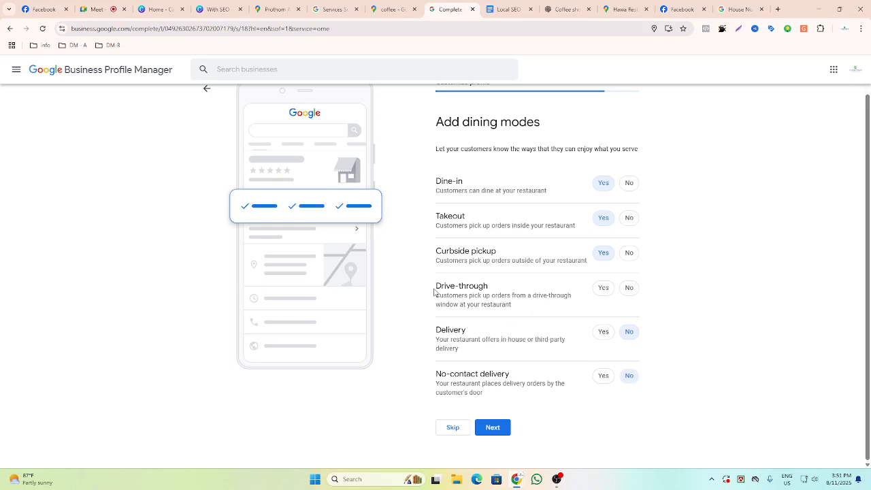
drag(433, 287, 489, 288)
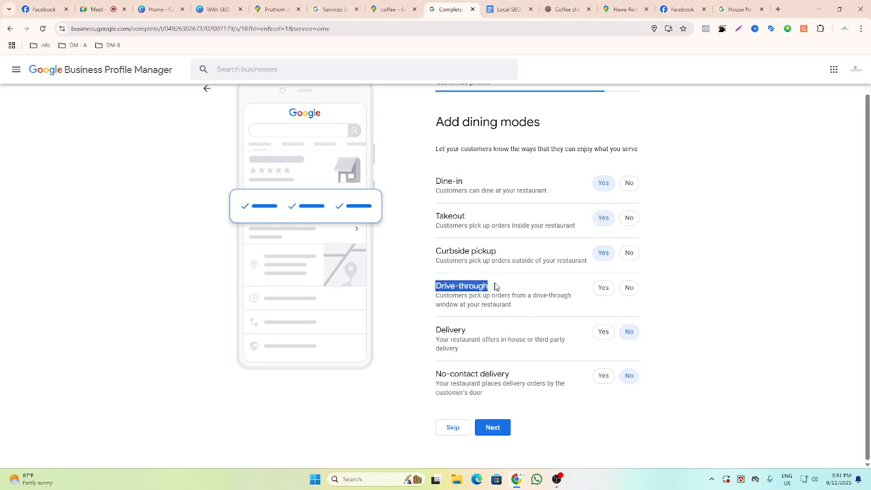
click(540, 310)
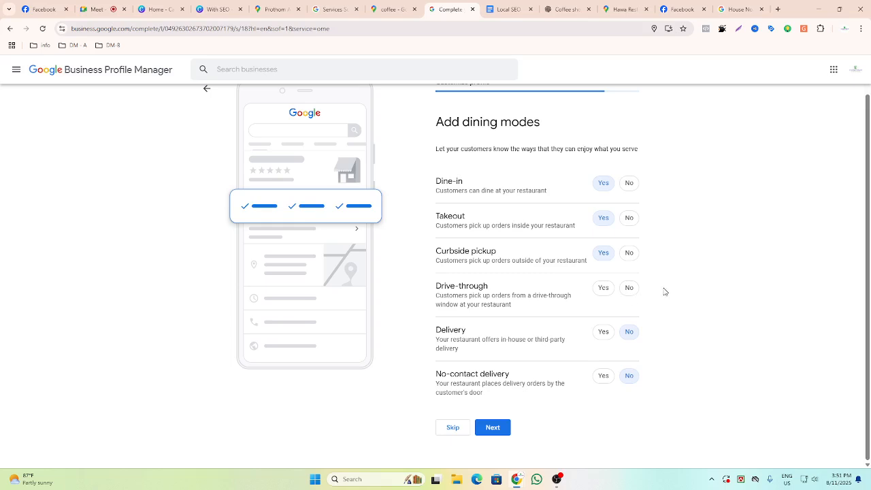
click(630, 290)
Try submitting the dining modes, then skip ahead to the business description screen.
click(502, 431)
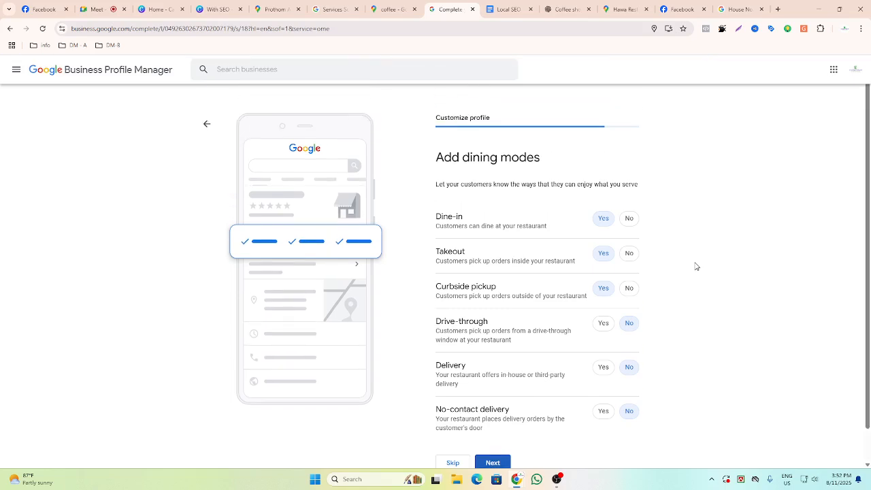
scroll(695, 266, down, 1)
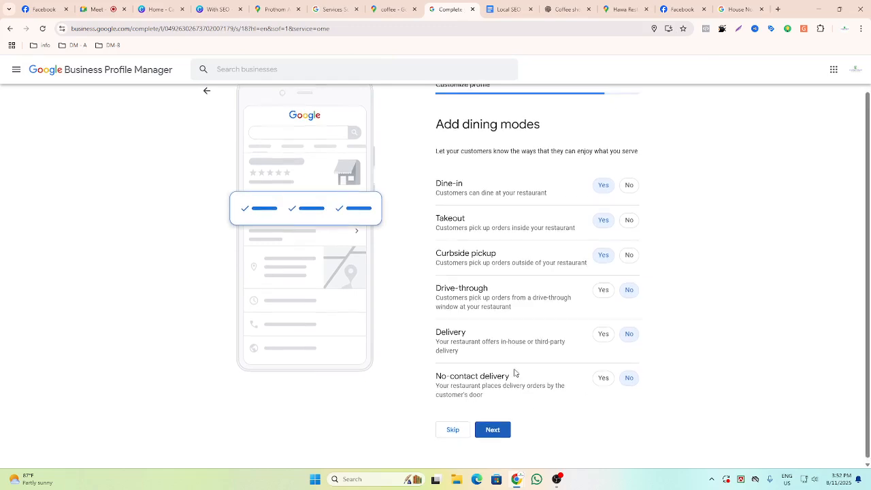
scroll(512, 401, down, 1)
click(505, 429)
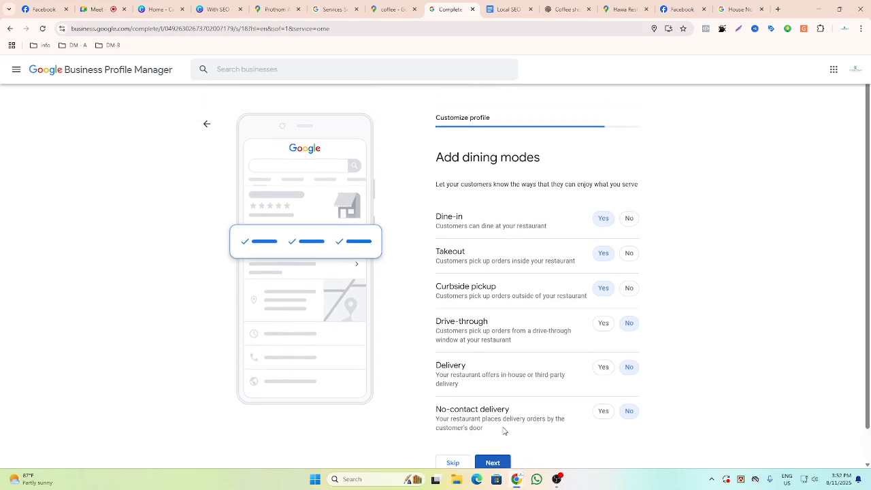
scroll(505, 431, down, 1)
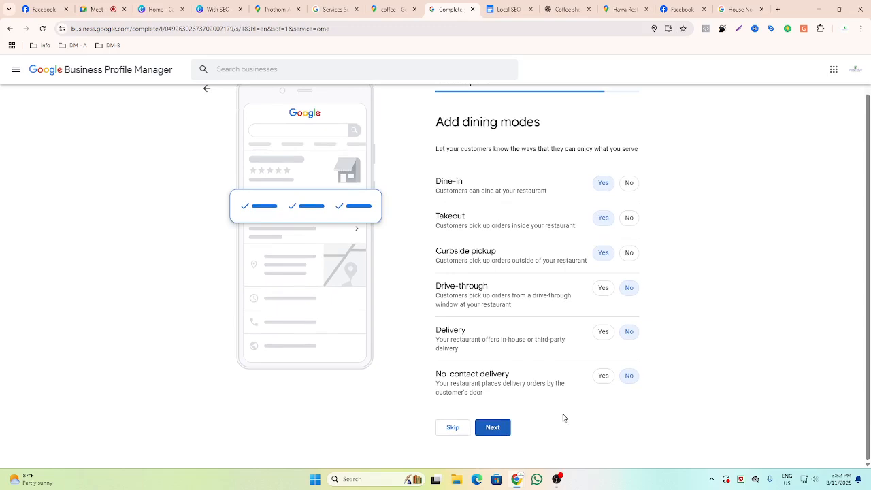
click(505, 463)
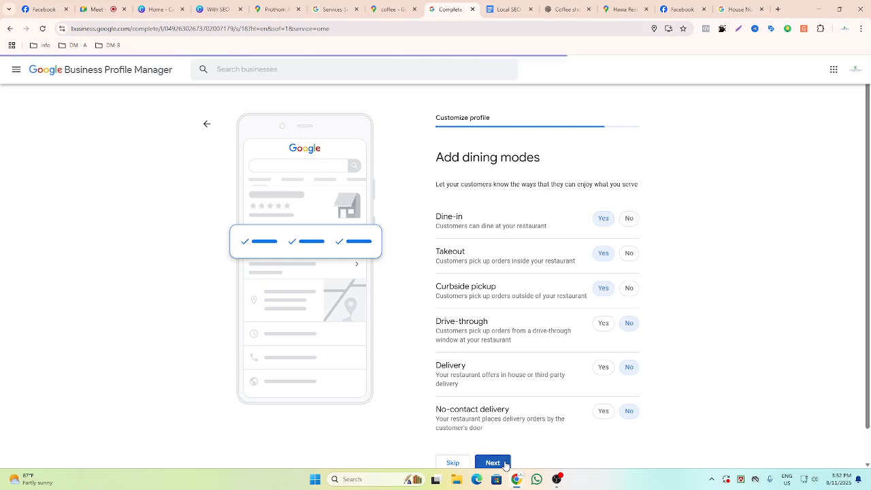
scroll(489, 401, down, 1)
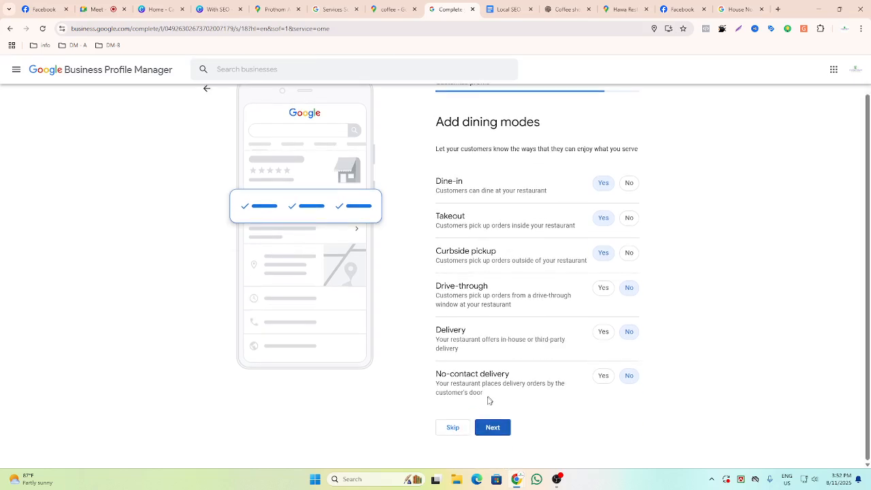
click(457, 429)
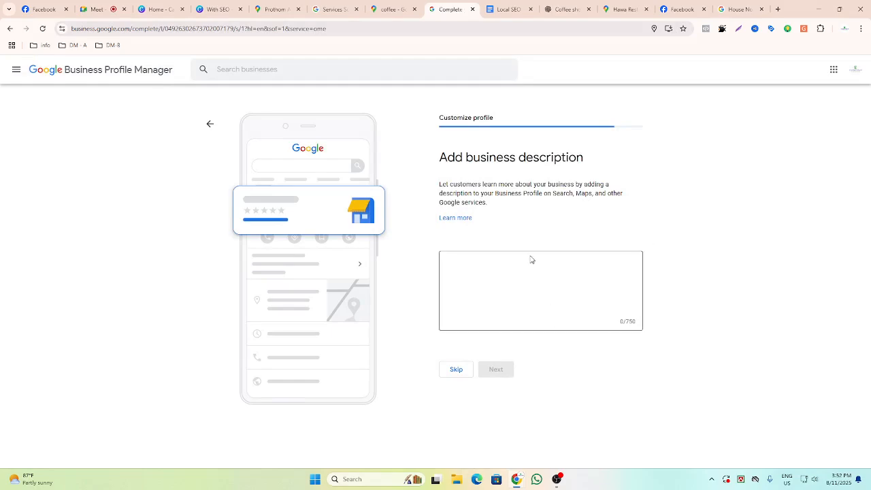
Start a Google Maps search for Coffee to check competitor listings.
click(533, 293)
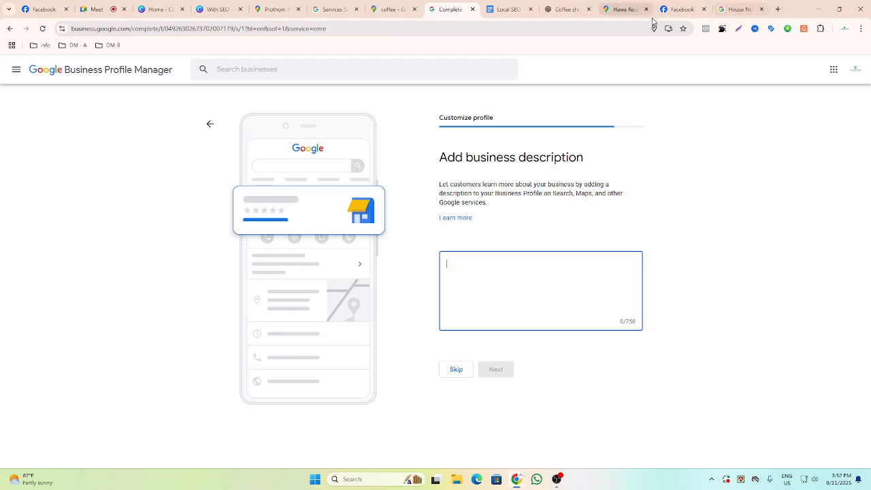
click(625, 8)
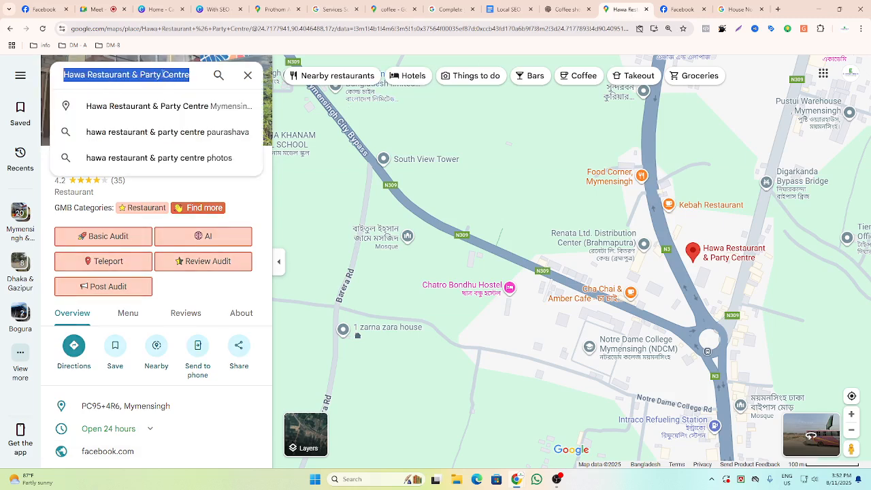
key(BackSpace)
text(Coff)
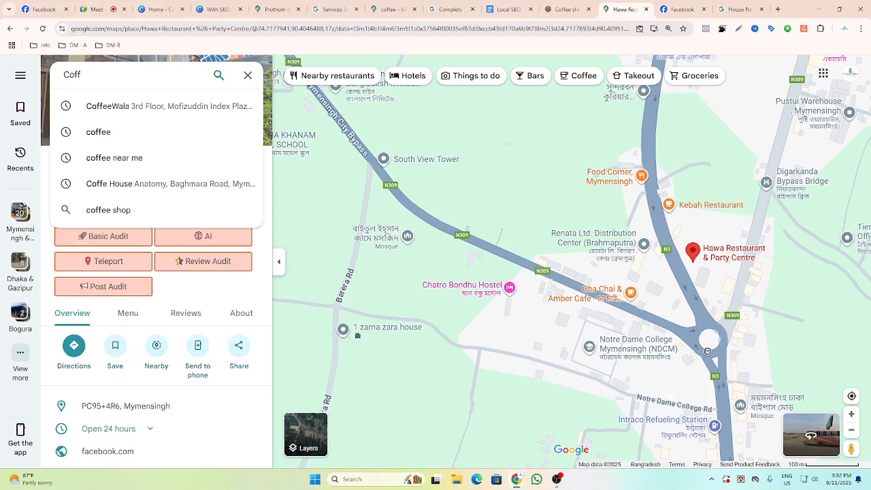
text(ee)
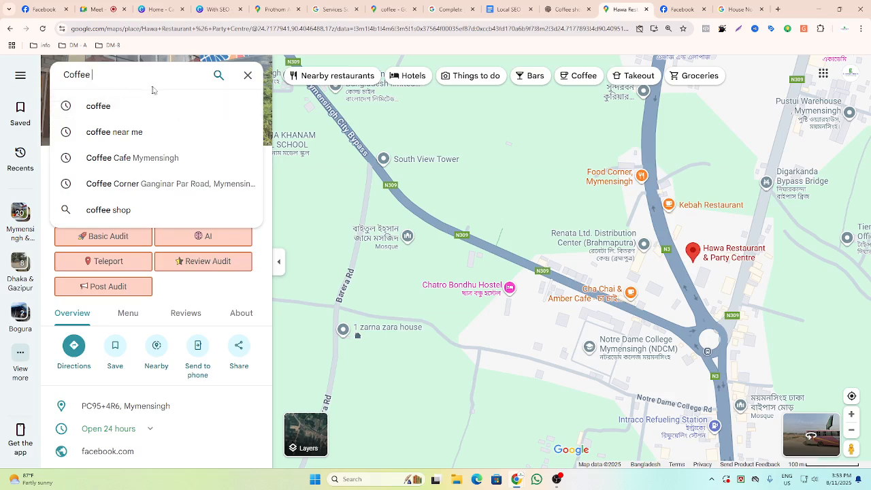
Open the earlier Account description request chat in ChatGPT.
click(564, 9)
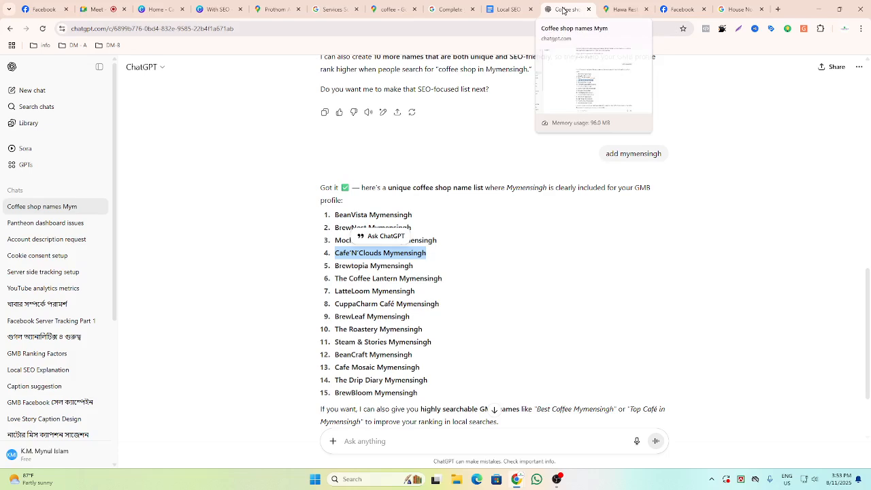
scroll(327, 270, up, 10)
scroll(327, 270, up, 1)
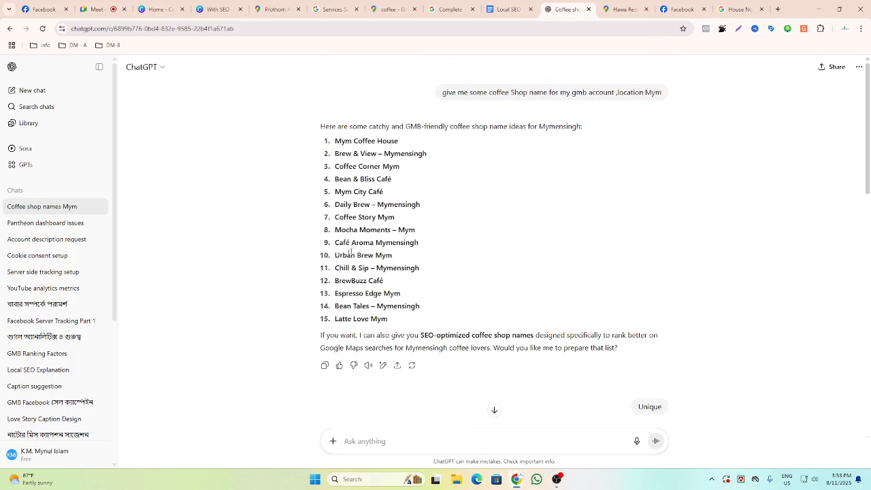
click(60, 225)
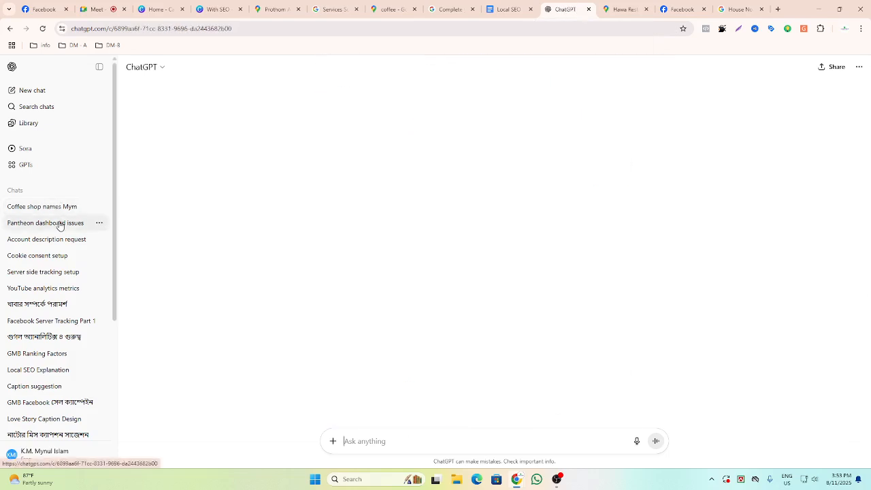
click(55, 246)
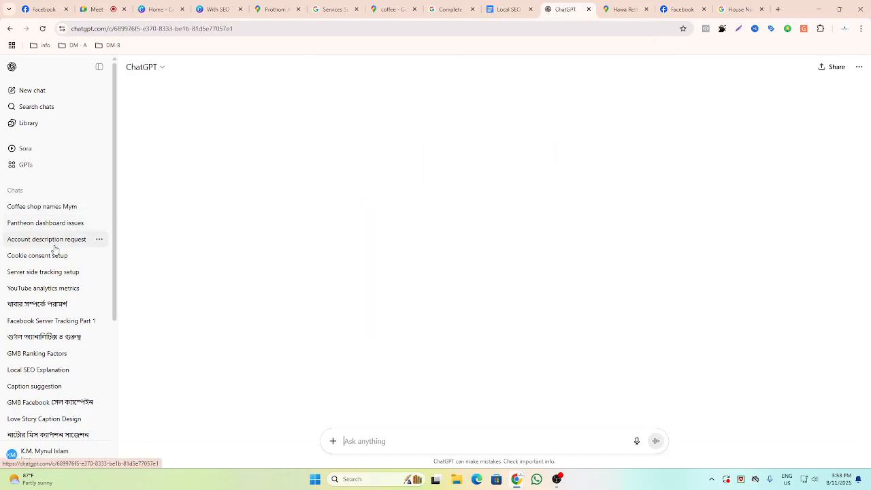
scroll(456, 232, up, 2)
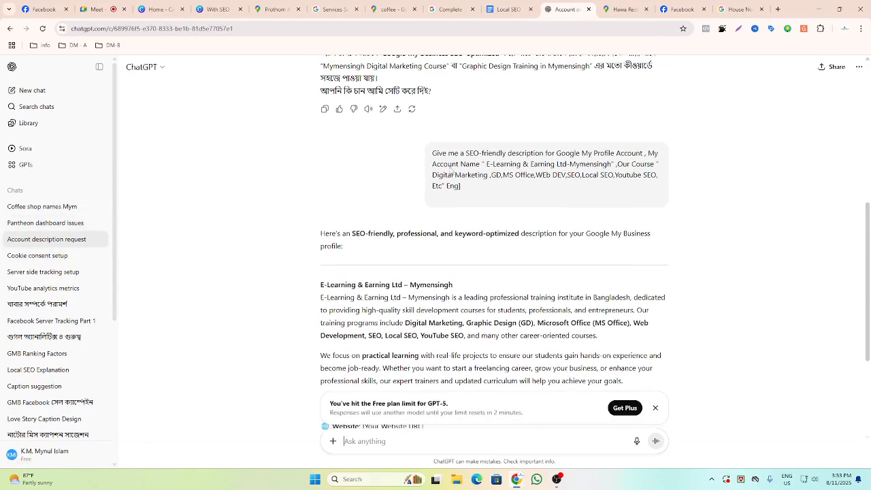
Copy the earlier prompt asking for an SEO-friendly Google My Profile description.
key(ctrl+plus)
key(ctrl+plus)
key(ctrl+plus)
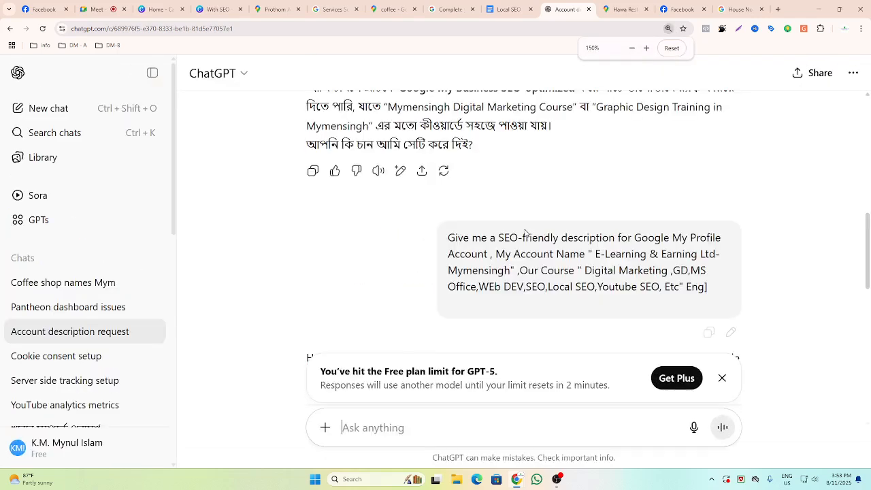
scroll(523, 231, down, 1)
drag(447, 193, 709, 253)
key(ctrl+c)
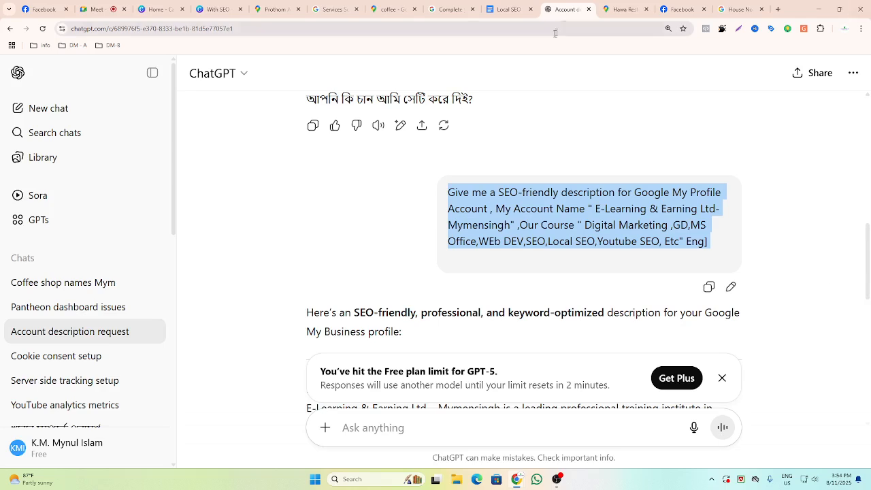
Paste the copied description prompt into that chat's message box.
click(625, 9)
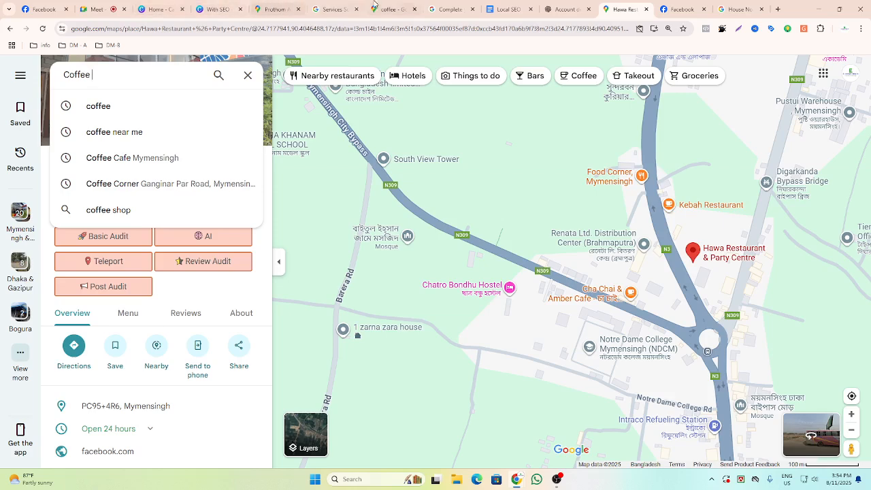
click(521, 9)
click(564, 10)
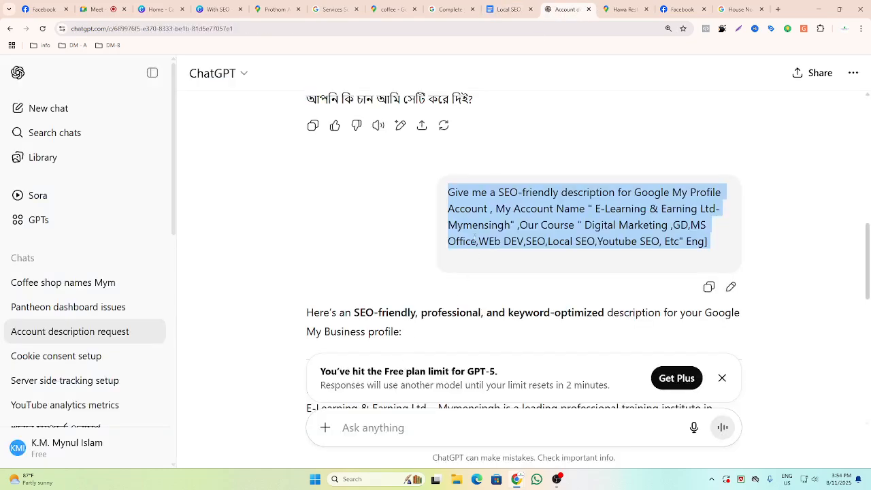
click(342, 427)
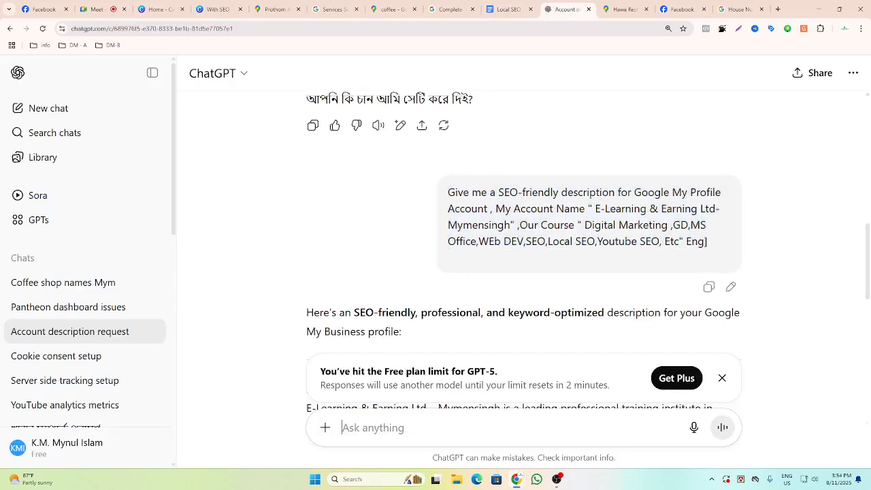
key(ctrl+v)
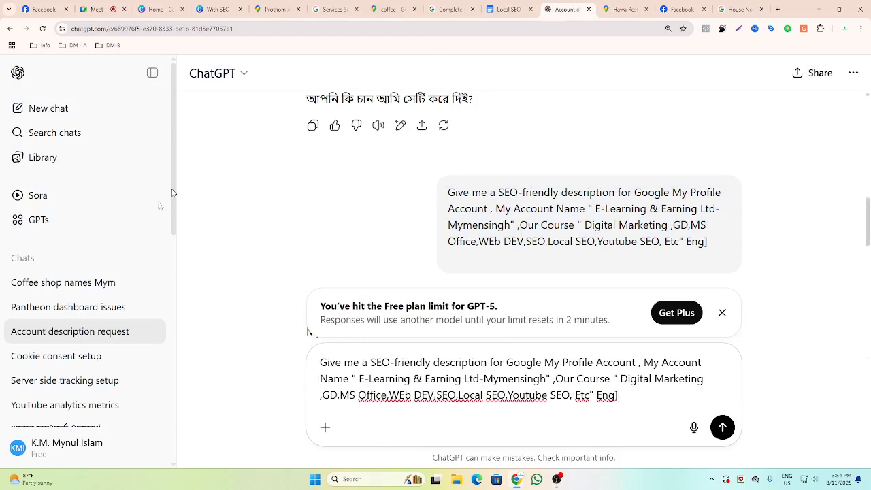
Copy the name Cafe'N'Clouds Mymensingh and paste the description prompt into the Coffee shop names chat.
click(105, 294)
scroll(314, 185, up, 3)
drag(327, 203, 466, 203)
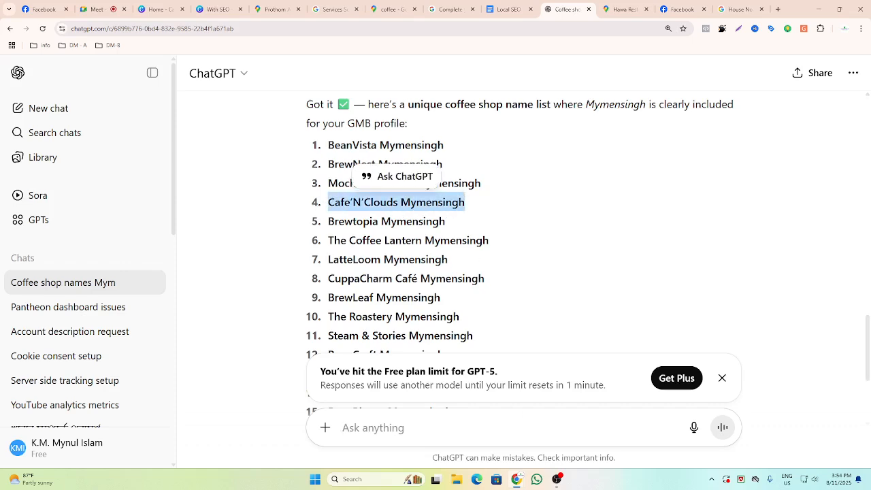
scroll(470, 345, down, 3)
scroll(470, 345, up, 2)
scroll(470, 306, down, 2)
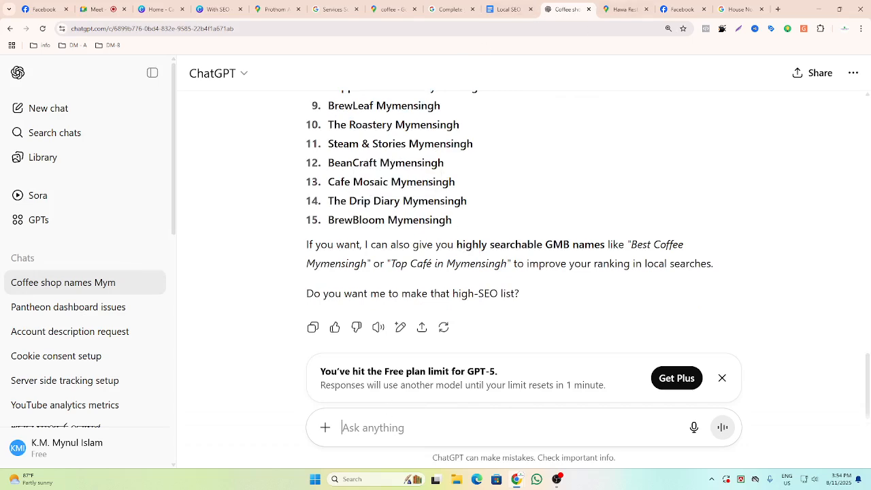
key(ctrl)
key(super+v)
click(406, 195)
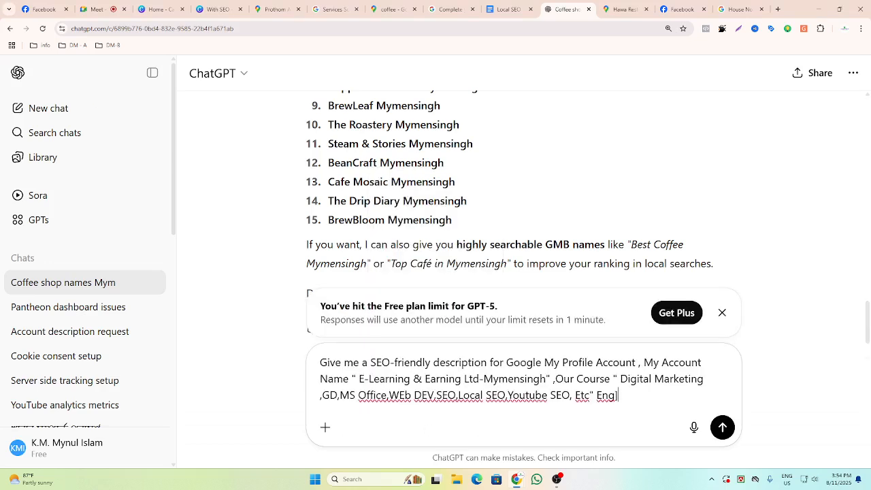
Replace the account name in the prompt with Cafe'N'Clouds Mymensingh.
drag(359, 379, 547, 378)
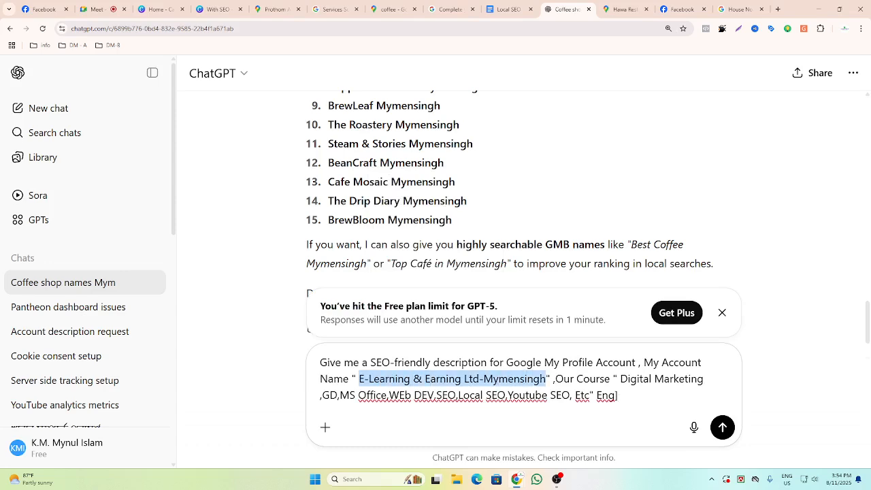
key(ctrl)
key(ctrl+grave)
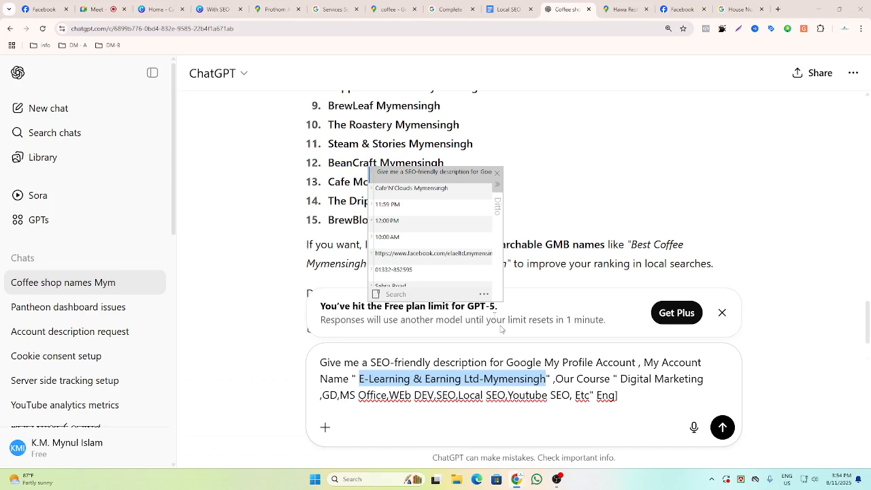
double_click(413, 190)
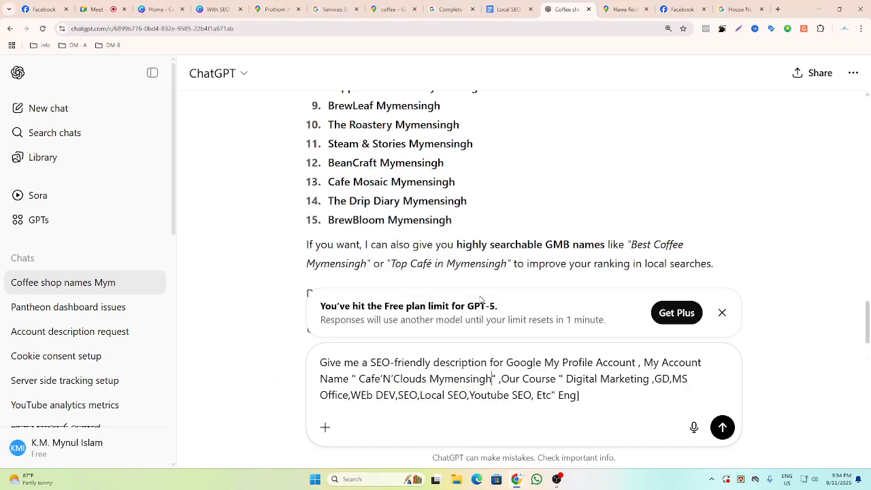
drag(501, 380, 556, 379)
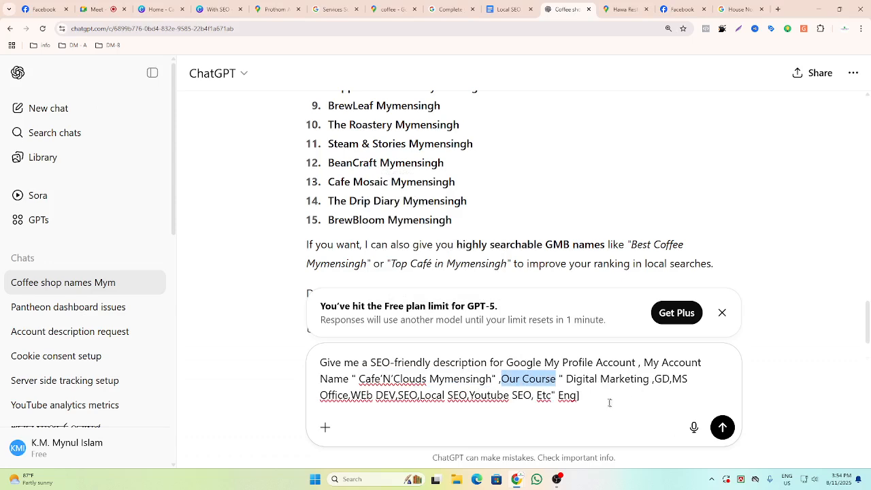
click(612, 407)
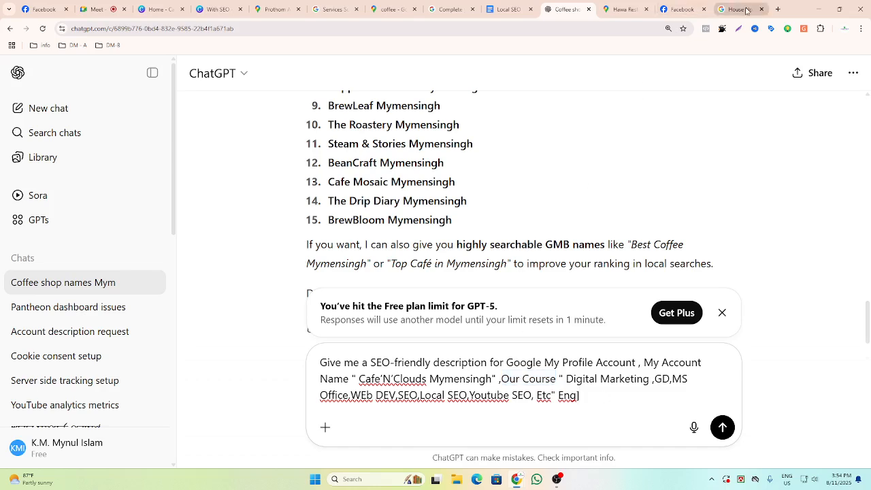
Open ChatGPT in a new tab and ask for "type of coffee and tea name".
click(778, 10)
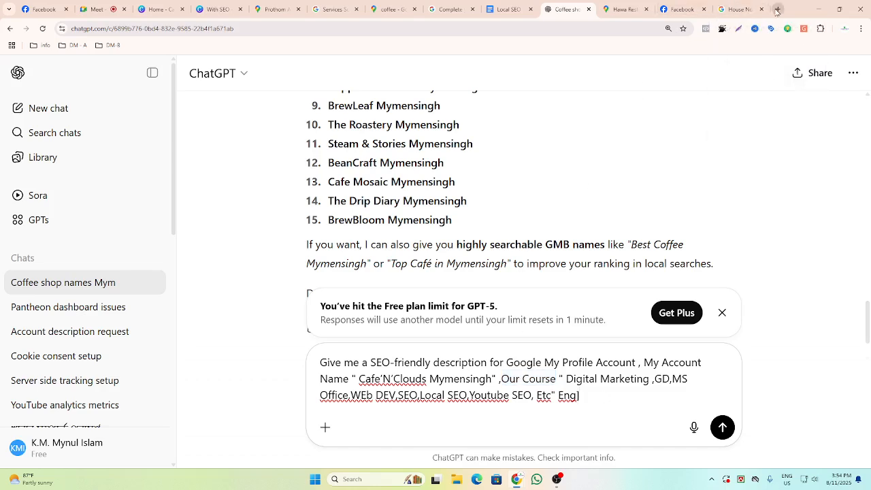
text(ch)
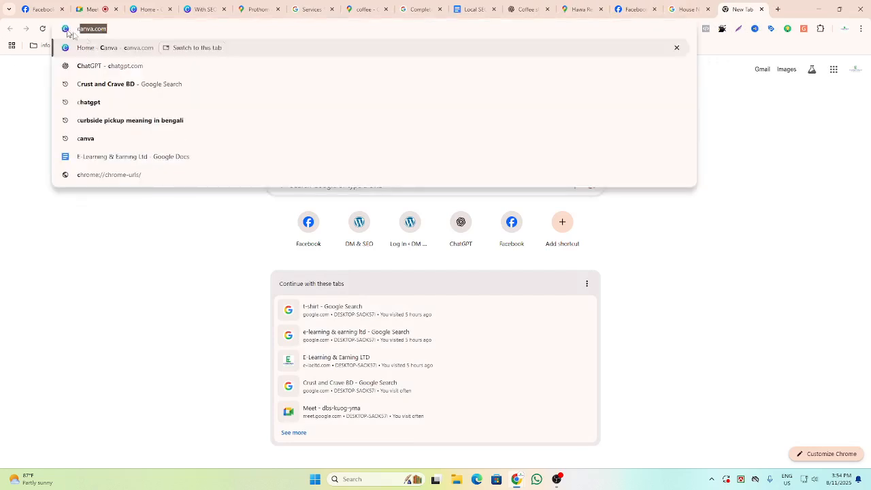
click(97, 66)
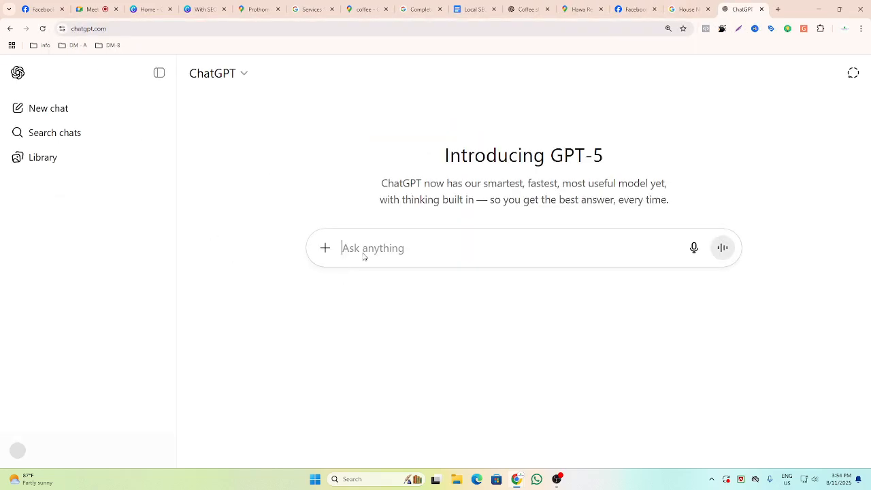
text(type )
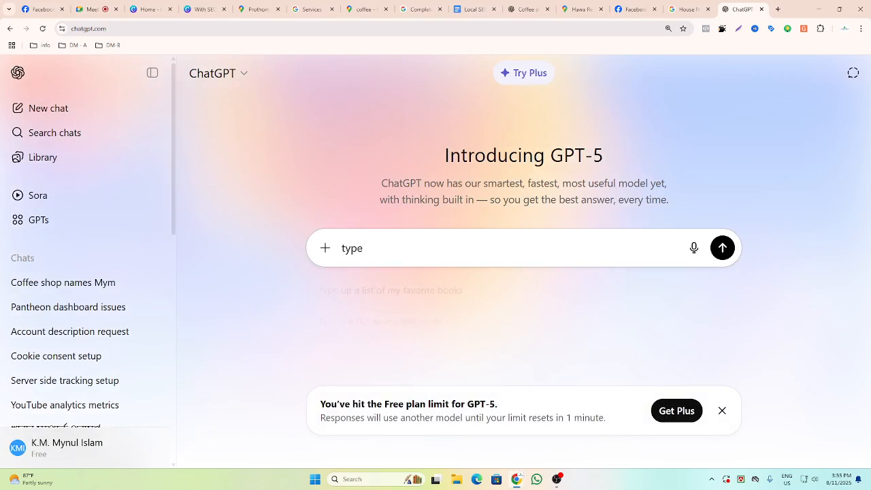
text(of)
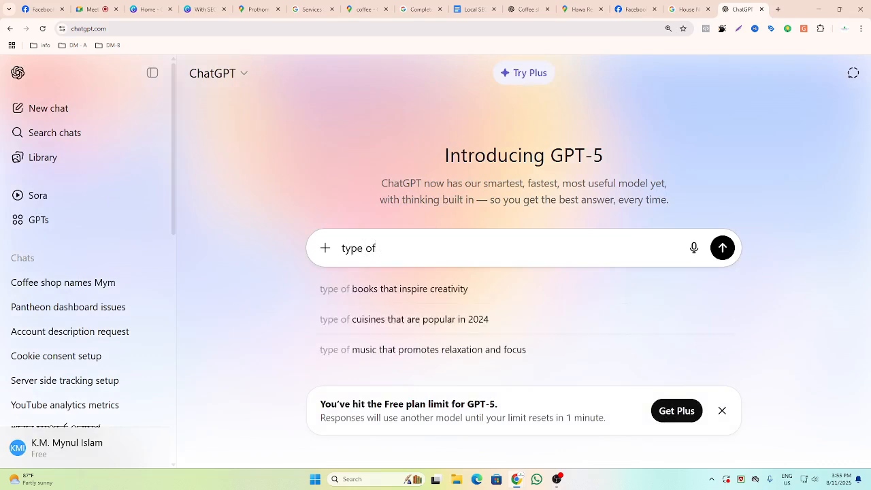
text( coffee and)
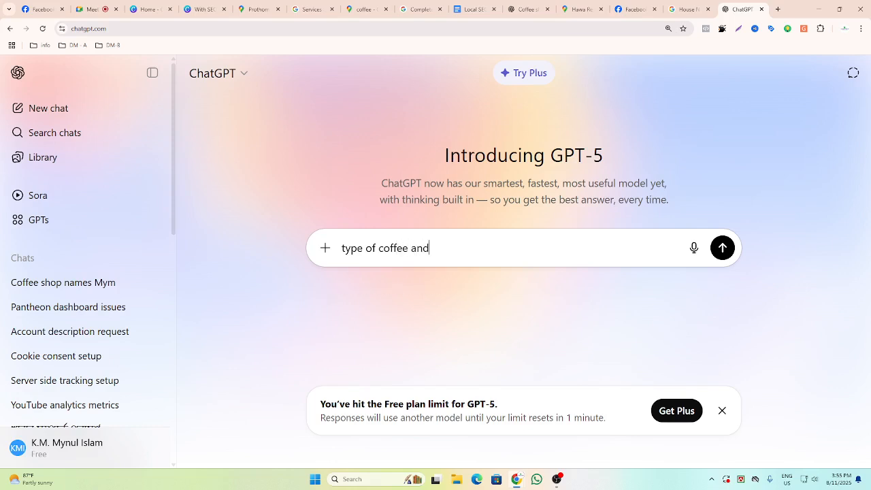
text( tea na)
key(BackSpace)
text(name)
key(Return)
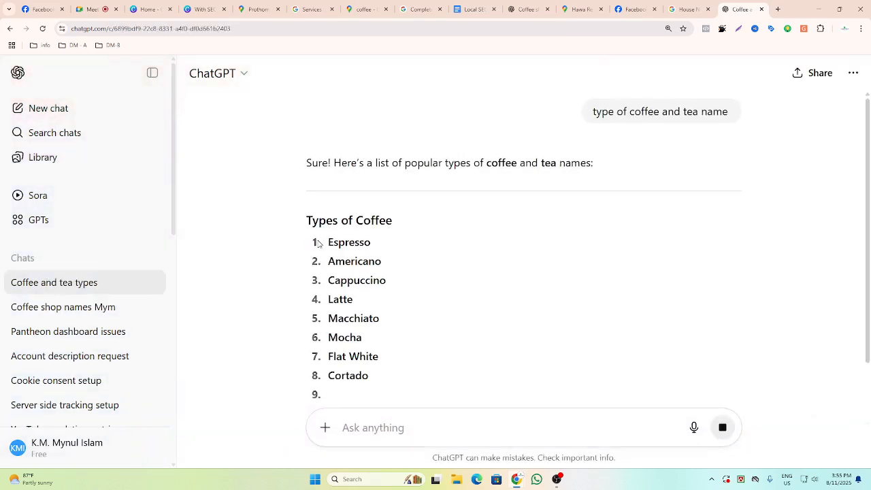
Copy the first four tea types: Black Tea, Green Tea, White Tea and Oolong Tea.
scroll(292, 251, down, 2)
scroll(318, 244, down, 3)
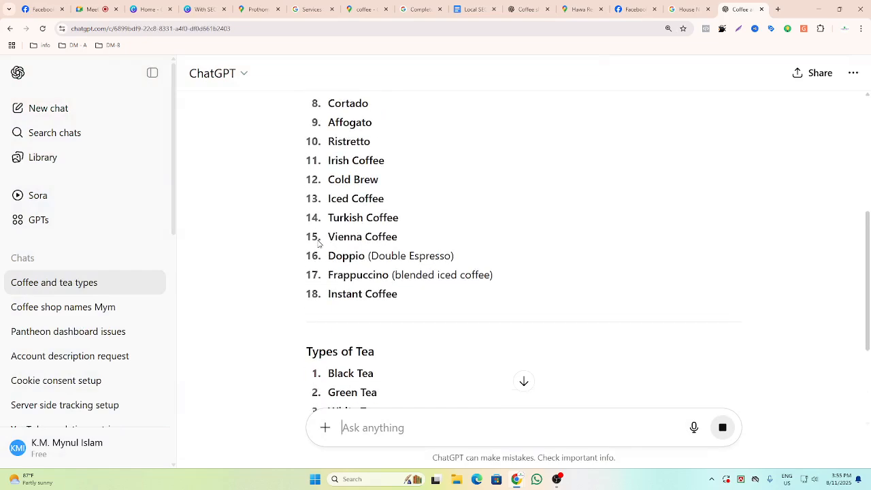
scroll(318, 242, down, 3)
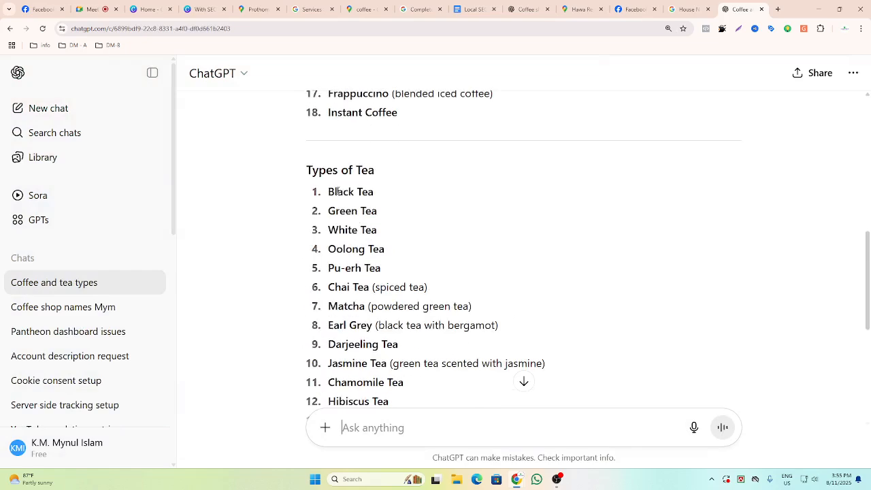
drag(328, 192, 391, 254)
key(ctrl+c)
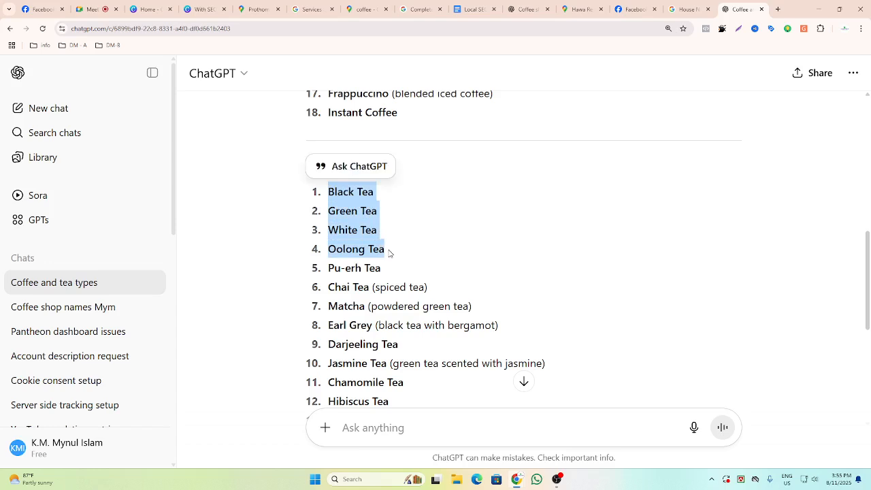
Replace the course list in the description prompt with the four tea names, one per line with commas, and send it.
click(528, 8)
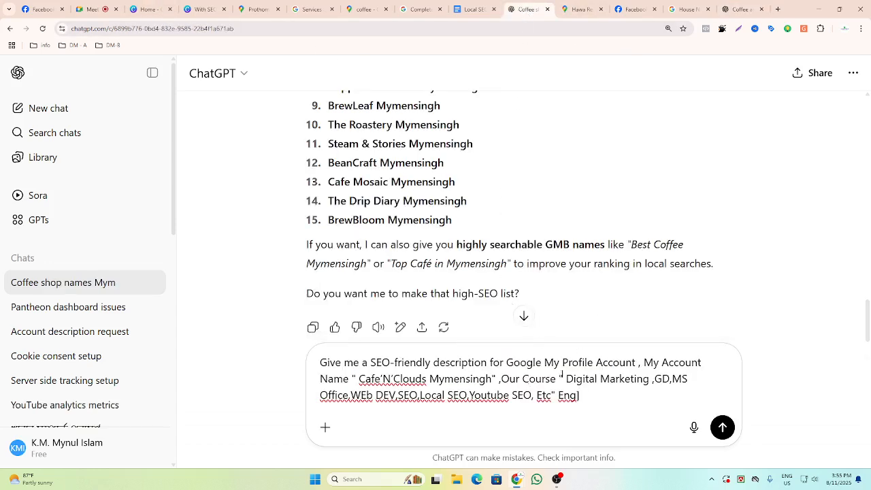
drag(566, 379, 580, 395)
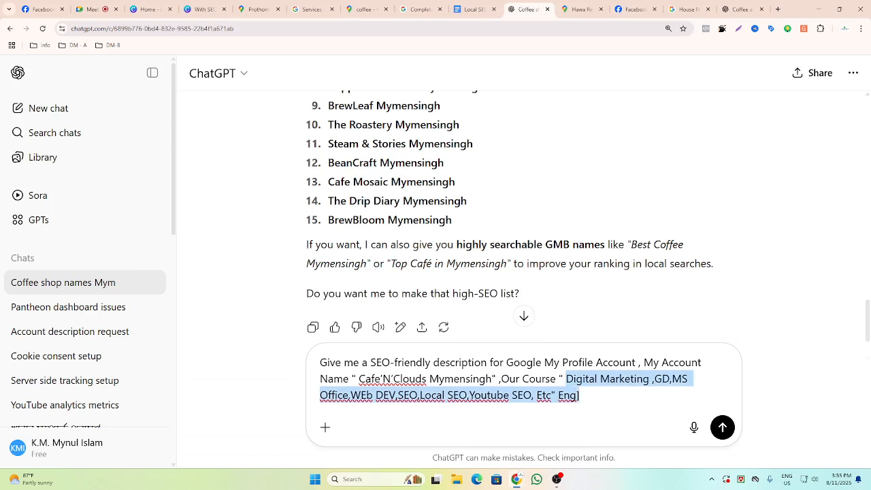
key(ctrl+v)
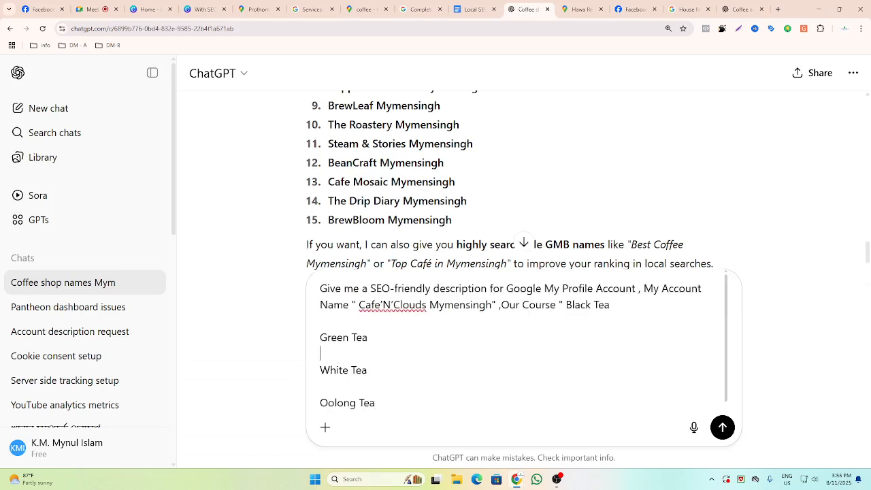
key(BackSpace)
click(333, 374)
key(BackSpace)
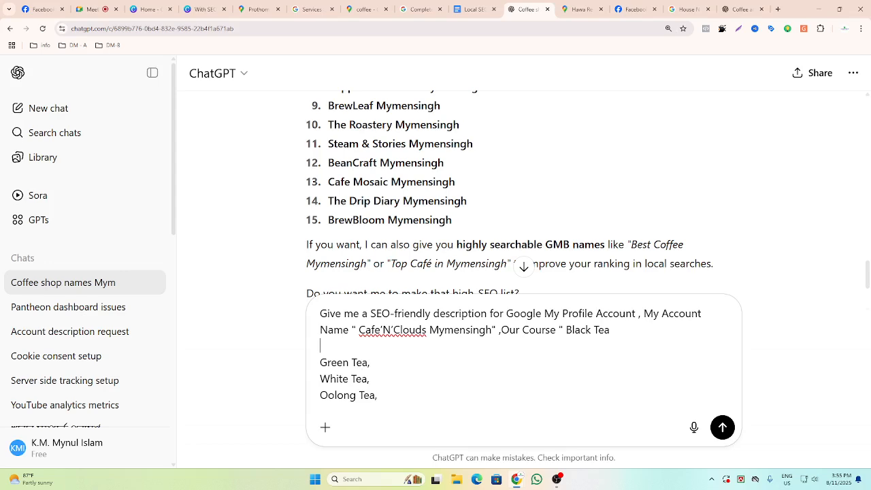
key(Delete)
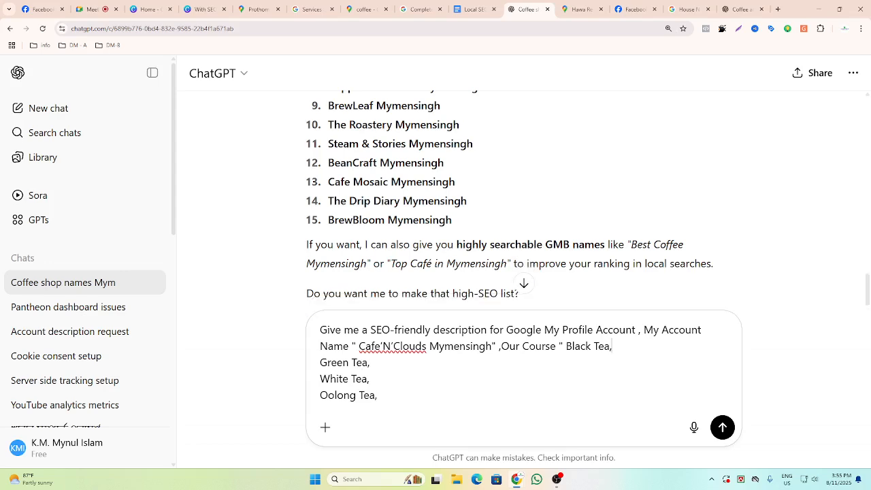
key(Return)
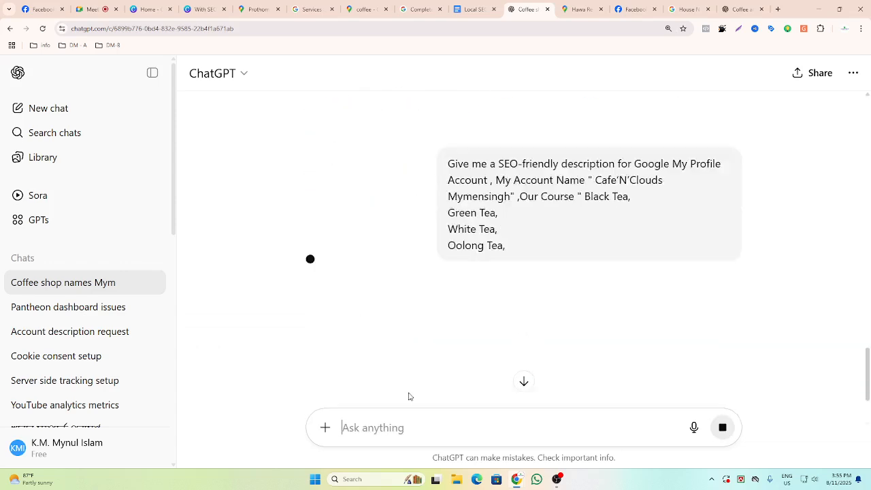
Copy the sent tea prompt back into the message box of the Coffee shop names chat.
scroll(449, 245, down, 1)
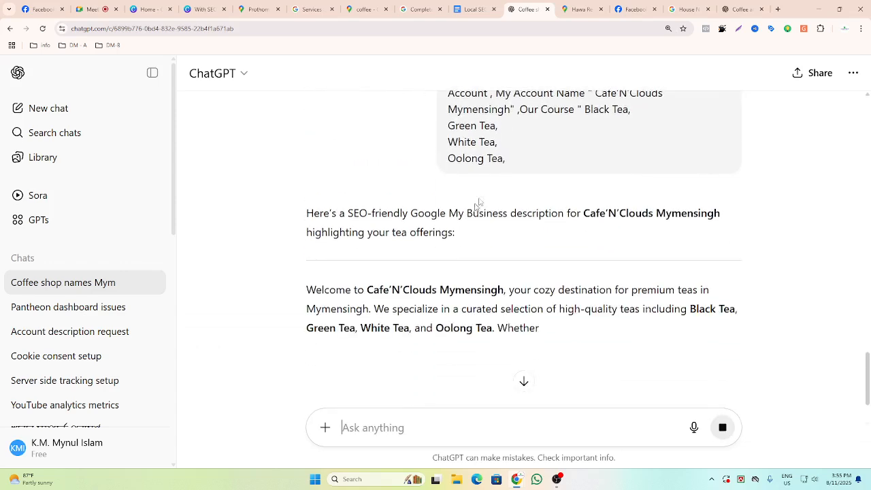
scroll(488, 196, down, 1)
scroll(489, 196, up, 2)
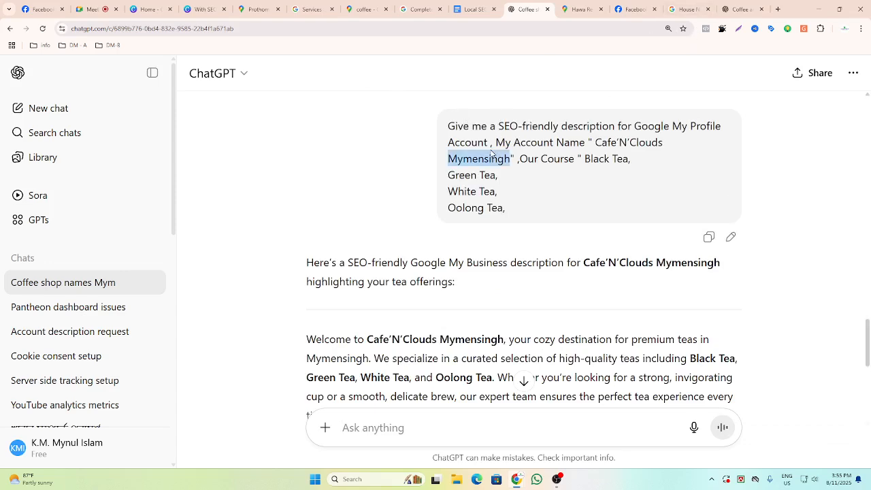
triple_click(492, 155)
key(ctrl+a)
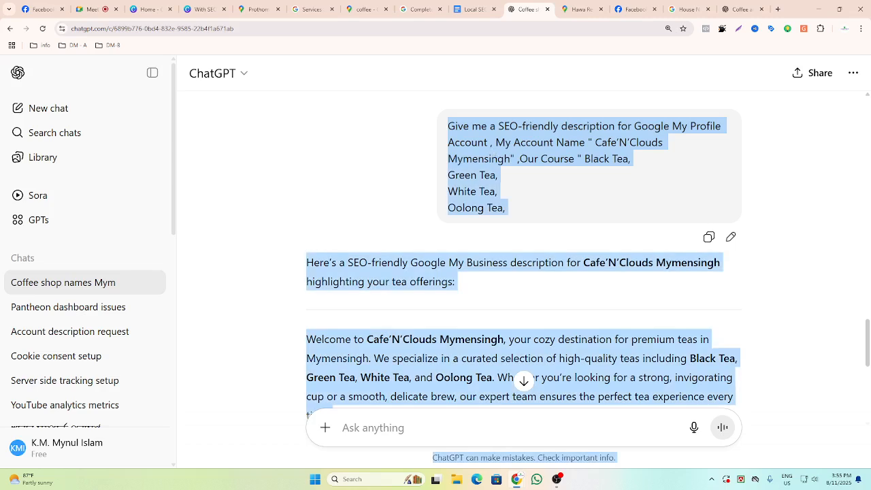
drag(515, 209, 430, 132)
key(ctrl+c)
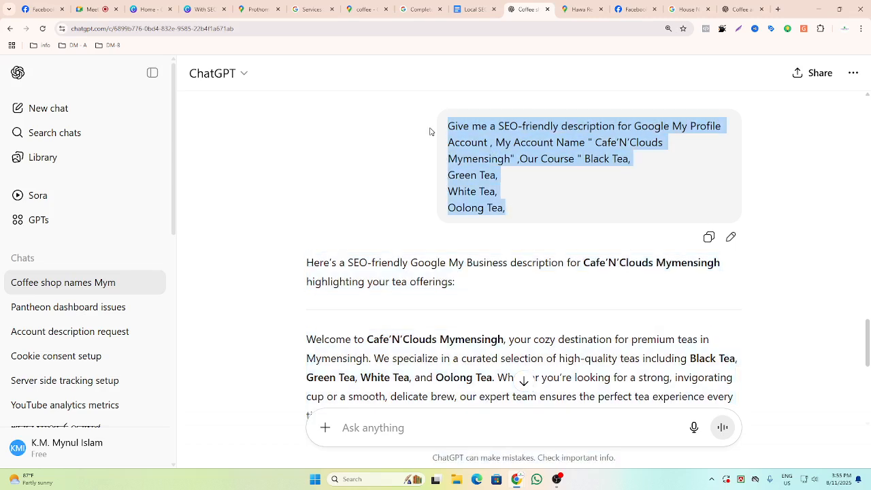
click(343, 426)
key(ctrl+v)
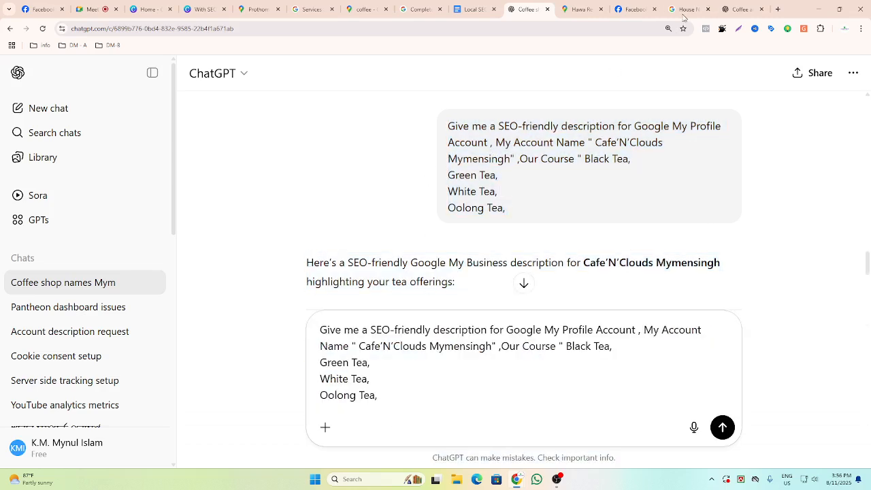
Select the coffee list from Espresso to Vienna Coffee in the Coffee and tea types chat.
click(741, 9)
scroll(418, 273, down, 1)
scroll(418, 272, up, 3)
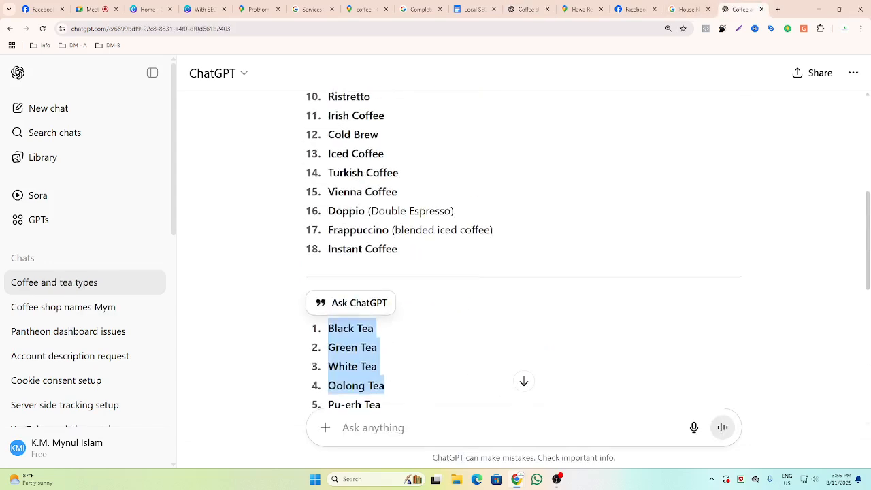
scroll(413, 249, up, 3)
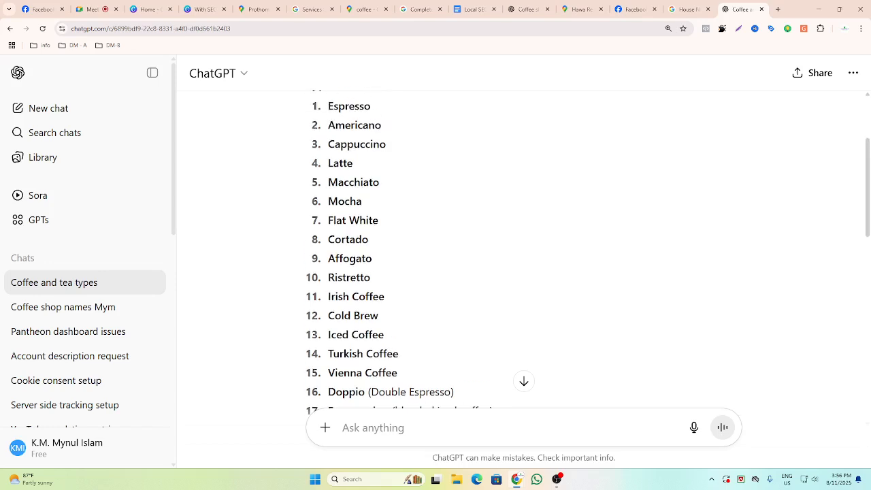
drag(326, 106, 408, 365)
key(ctrl+c)
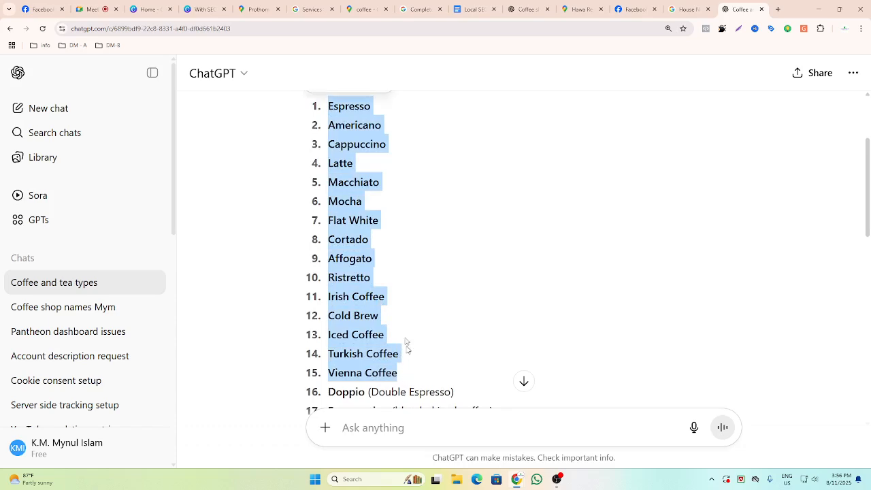
Open Notepad and paste the selected coffee list into the open text document.
key(super+s)
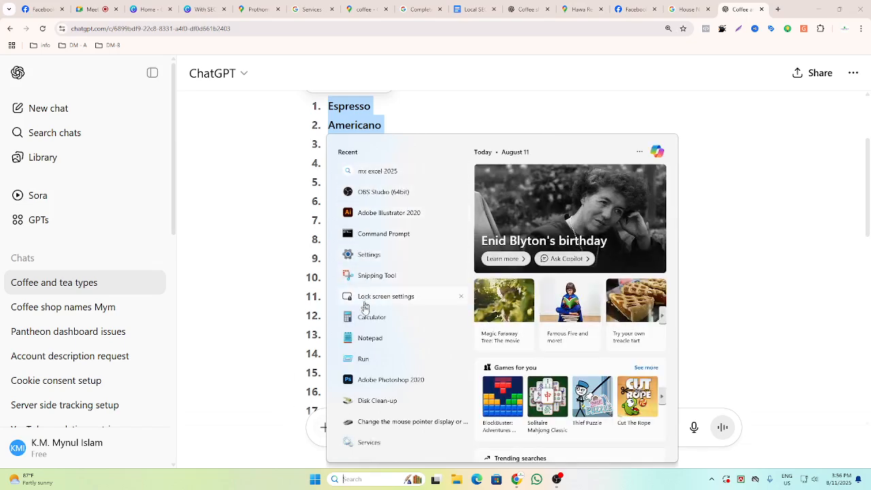
click(367, 337)
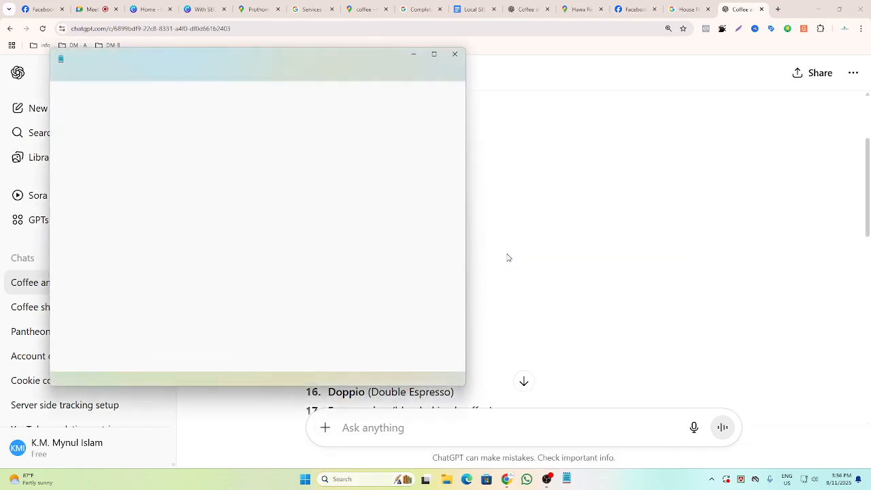
key(ctrl+v)
scroll(378, 60, up, 4)
scroll(378, 59, down, 5)
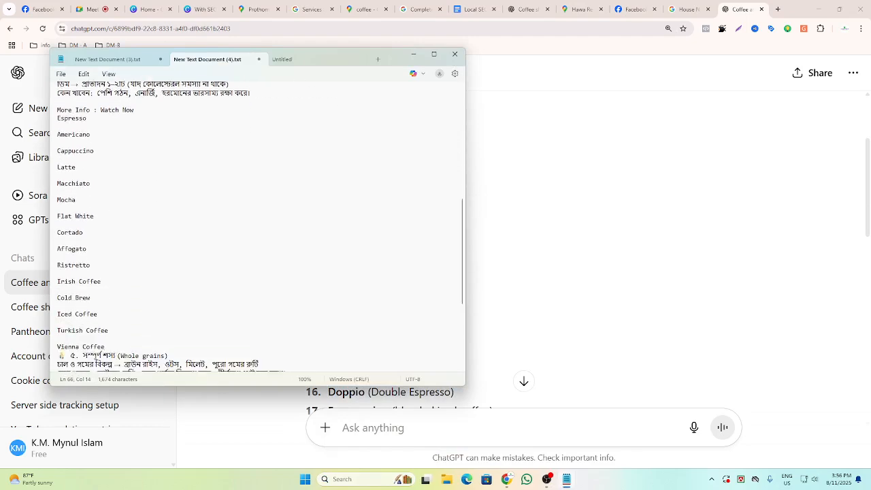
Remove the blank lines between the coffee names so each sits on its own line.
click(66, 117)
key(BackSpace)
key(Down)
key(Down)
key(BackSpace)
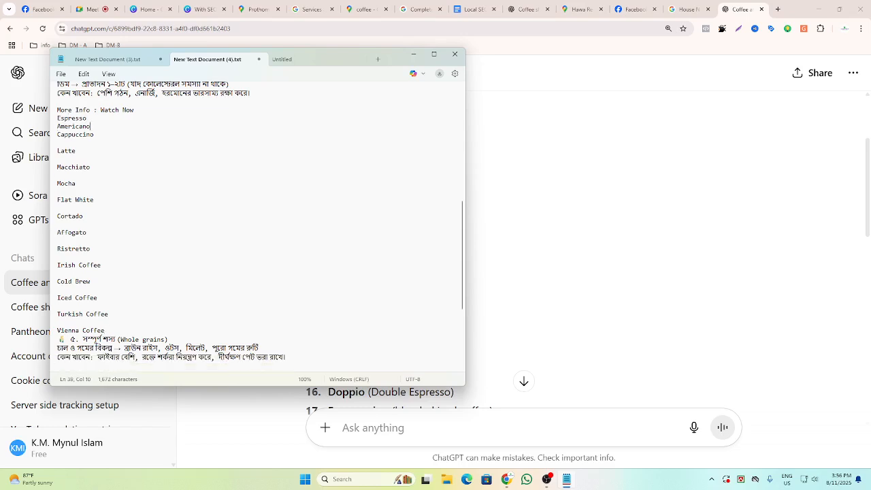
key(Down)
key(Down)
key(BackSpace)
key(Down)
key(Down)
key(BackSpace)
key(Down)
key(Down)
key(BackSpace)
key(Down)
key(Down)
key(BackSpace)
key(Down)
key(Down)
key(BackSpace)
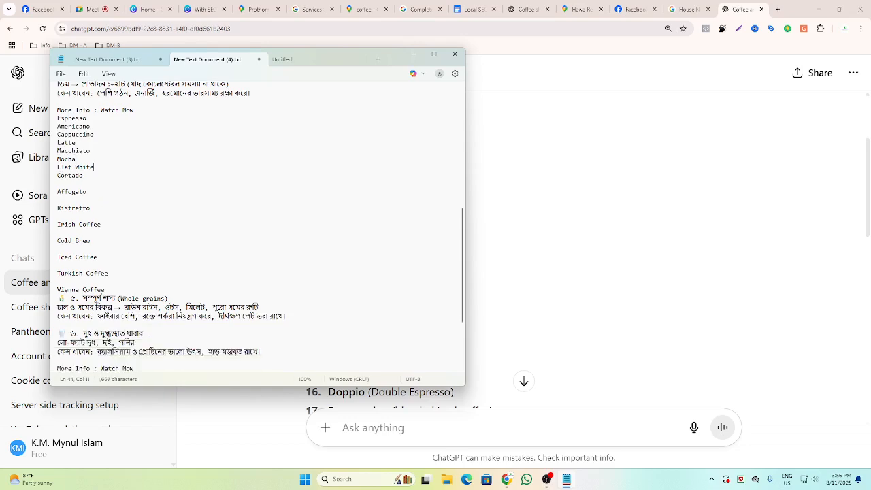
key(Down)
key(Down)
key(BackSpace)
key(Down)
key(Down)
key(BackSpace)
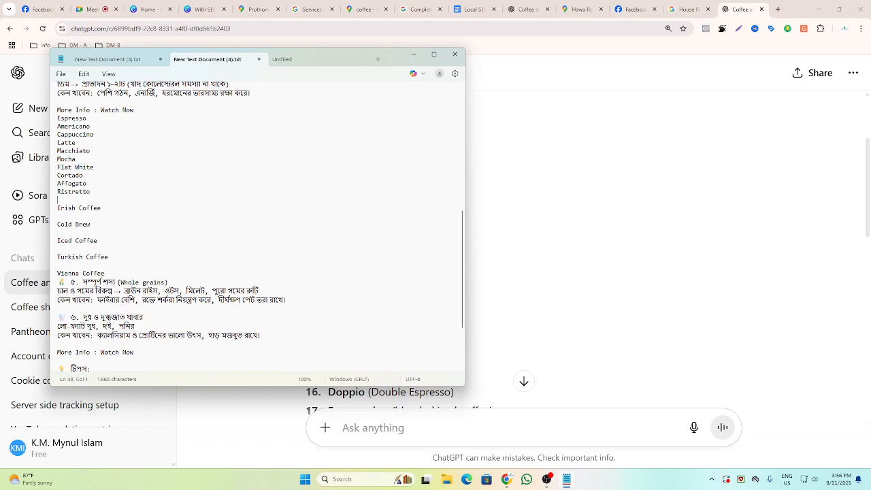
key(BackSpace)
key(Down)
key(Down)
key(BackSpace)
key(Down)
key(Down)
key(BackSpace)
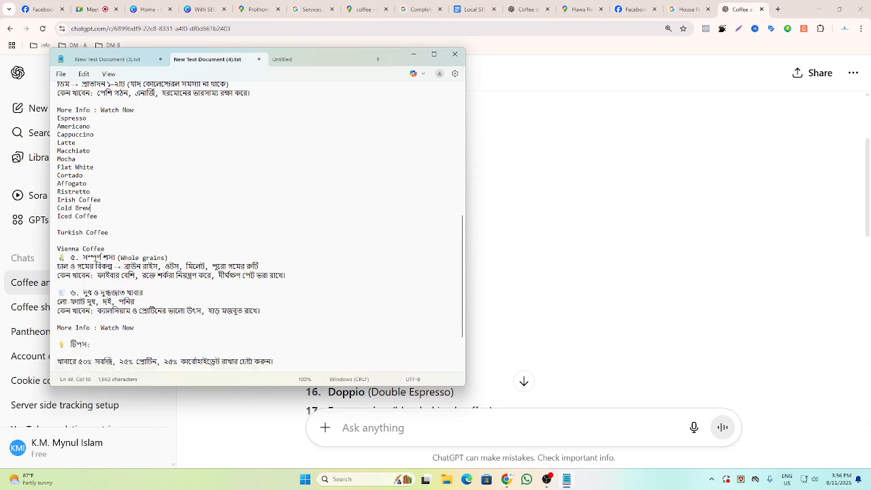
key(Down)
key(Down)
key(BackSpace)
key(Down)
key(Down)
key(BackSpace)
Copy the compacted coffee list into the prompt right after Oolong Tea and send it.
key(Down)
key(shift+Up)
key(shift+Up)
key(shift+Up)
key(shift+Up)
key(shift+Up)
key(shift+Up)
key(shift+Up)
key(shift+Up)
key(shift+Up)
key(shift+Up)
key(shift+Home)
key(shift+Up)
key(shift+Up)
key(shift+Up)
key(shift+Up)
key(shift+Down)
key(shift+Up)
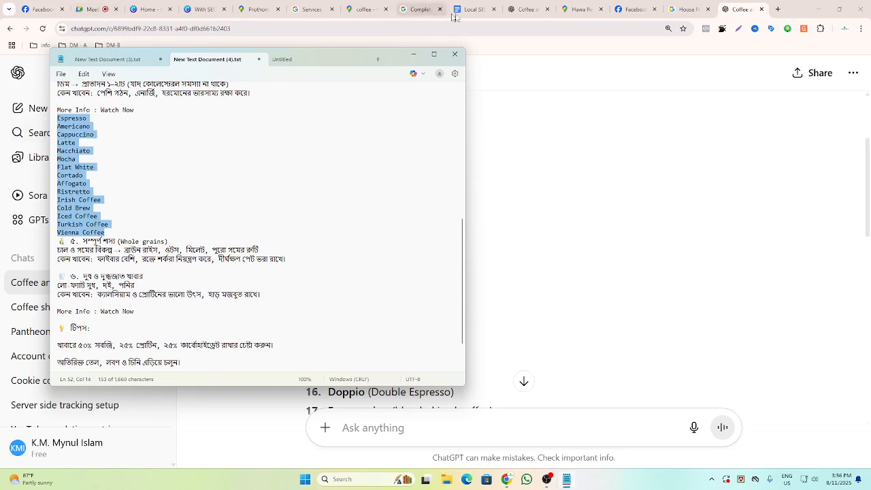
click(523, 10)
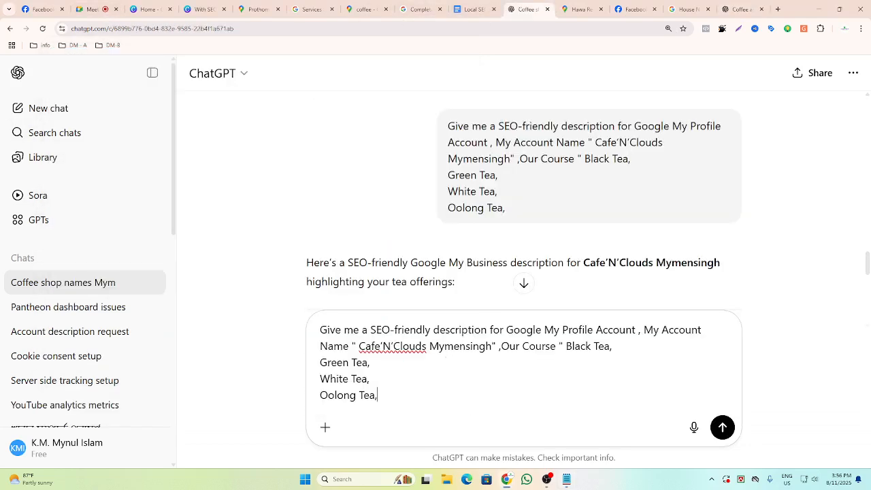
key(ctrl+v)
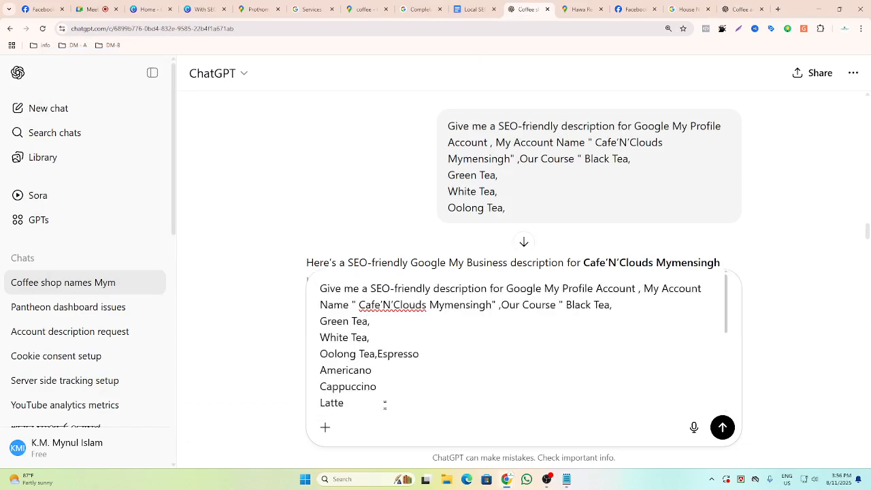
scroll(439, 403, down, 5)
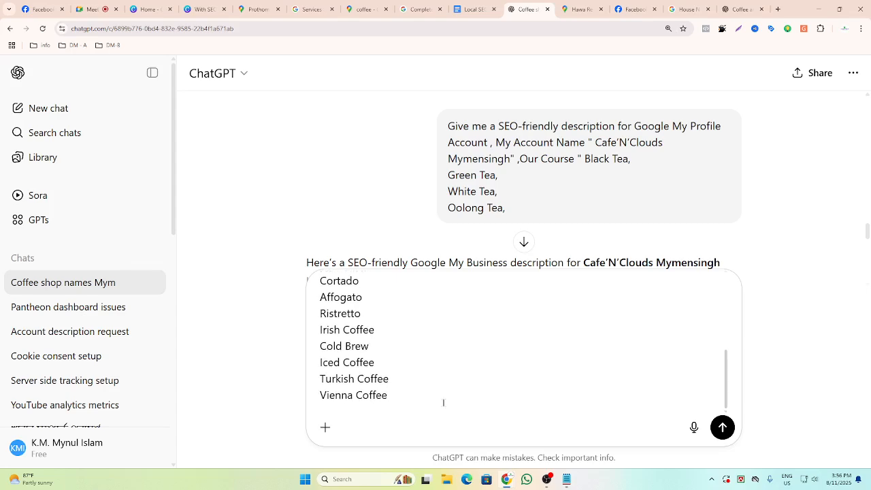
click(723, 427)
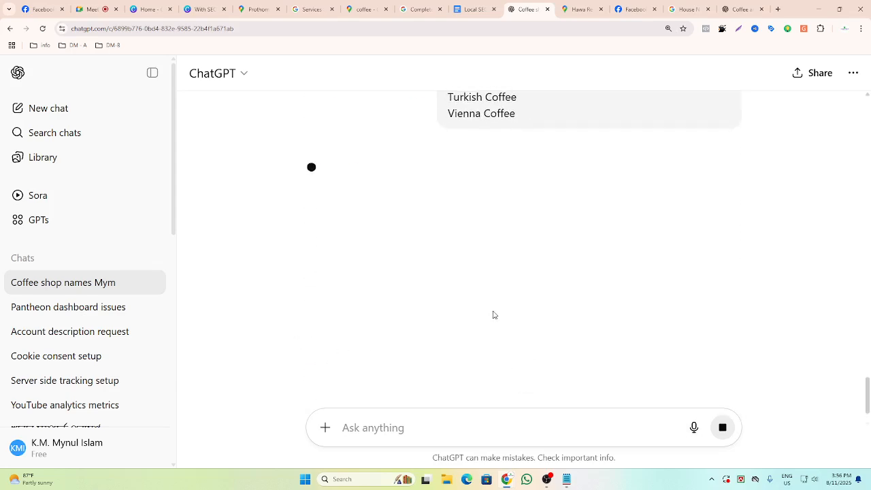
Copy the tea and coffee prompt back into the message box after reviewing the generated description.
scroll(485, 252, down, 4)
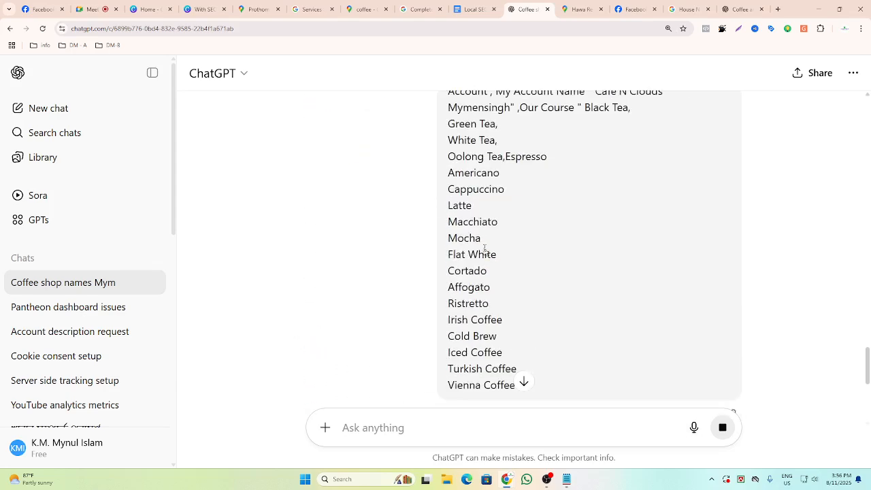
scroll(417, 416, down, 2)
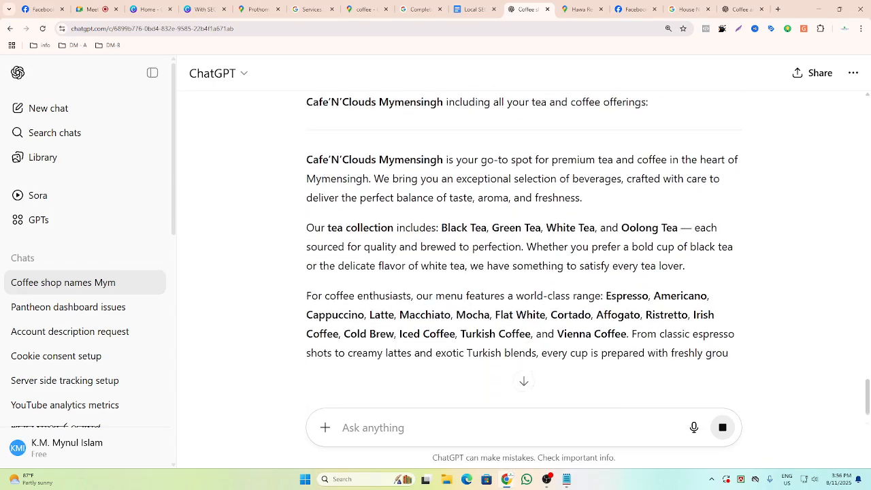
scroll(417, 415, down, 1)
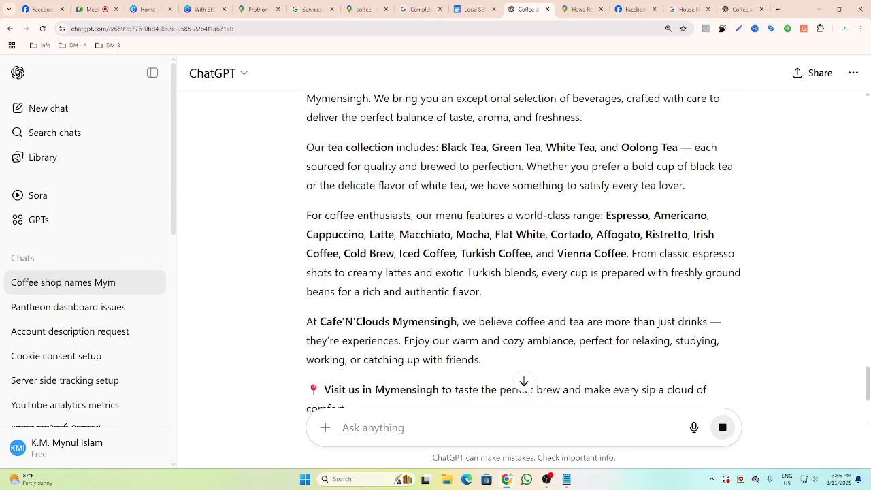
scroll(395, 358, up, 6)
scroll(406, 344, up, 2)
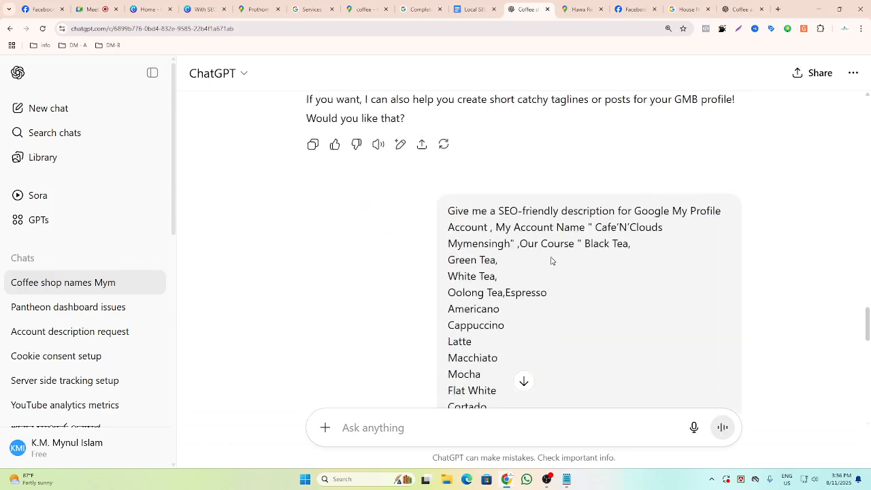
drag(447, 211, 530, 240)
key(ctrl+c)
click(416, 428)
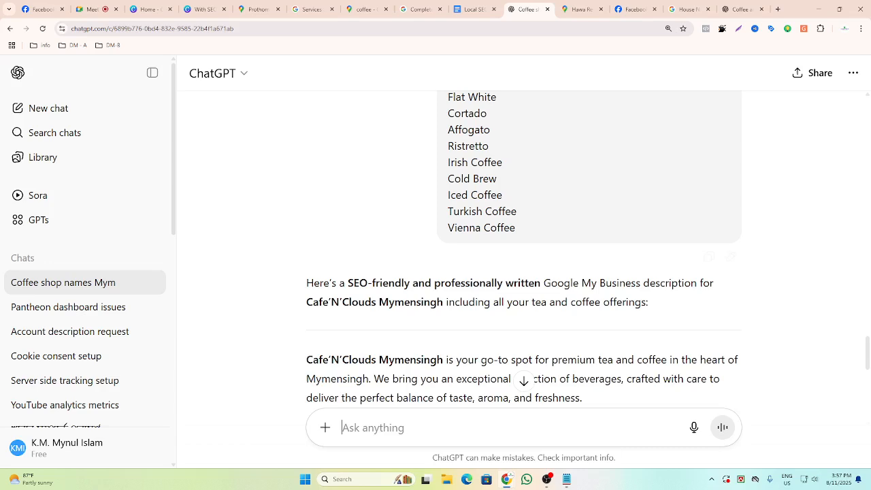
key(ctrl+v)
Change the word Course to items in the prompt's list label.
double_click(553, 306)
text(item)
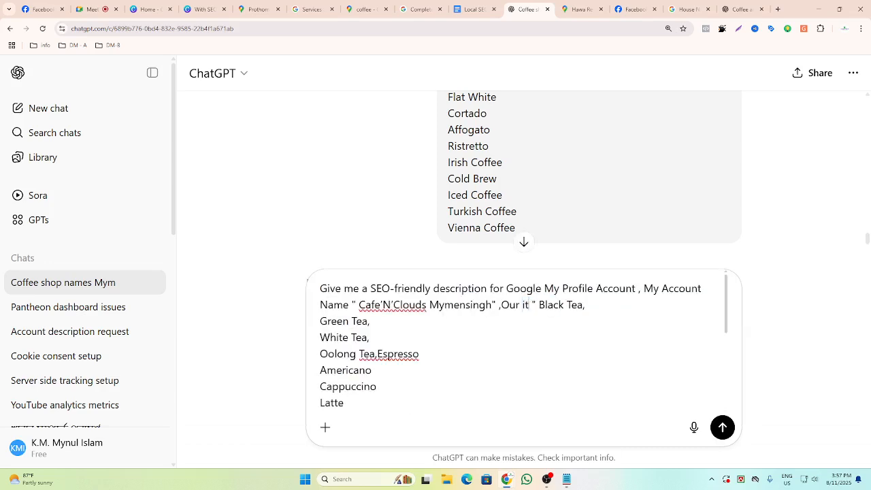
text(s)
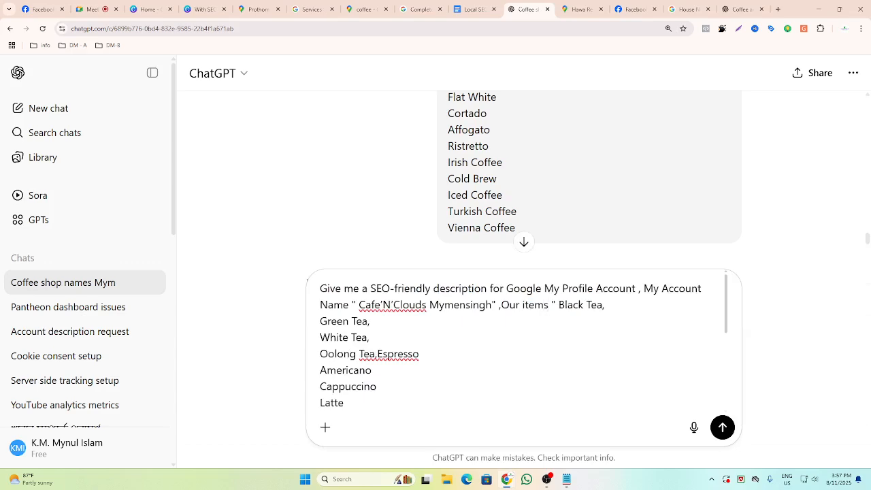
scroll(424, 390, down, 5)
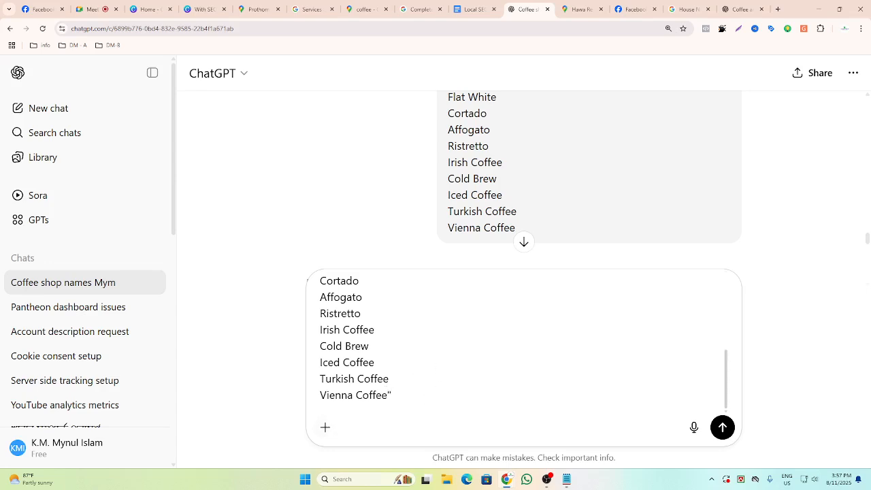
scroll(518, 340, up, 5)
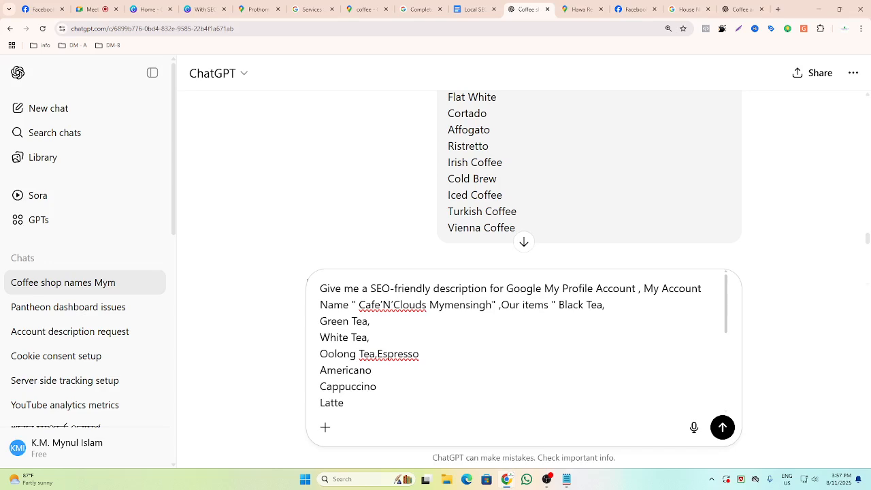
Replace the prompt's item list with "All type of coffee and tea" and send it.
key(shift+Left)
key(shift+Left)
key(shift+Left)
key(shift+Left)
key(shift+Left)
key(shift+Left)
key(shift+Left)
key(shift+Left)
key(shift+Left)
key(Left)
key(shift+Down)
key(shift+Down)
key(shift+Down)
key(shift+Down)
key(shift+Down)
key(shift+Down)
key(shift+Down)
key(shift+Down)
key(shift+Down)
key(shift+Down)
key(shift+Down)
key(shift+Down)
key(shift+Down)
key(shift+Down)
key(shift+Down)
key(shift+Down)
key(shift+Down)
key(BackSpace)
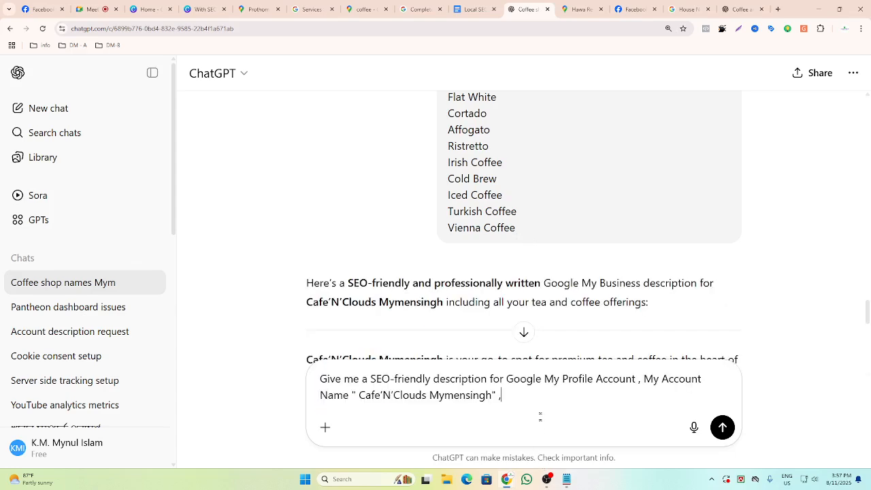
text(All type of)
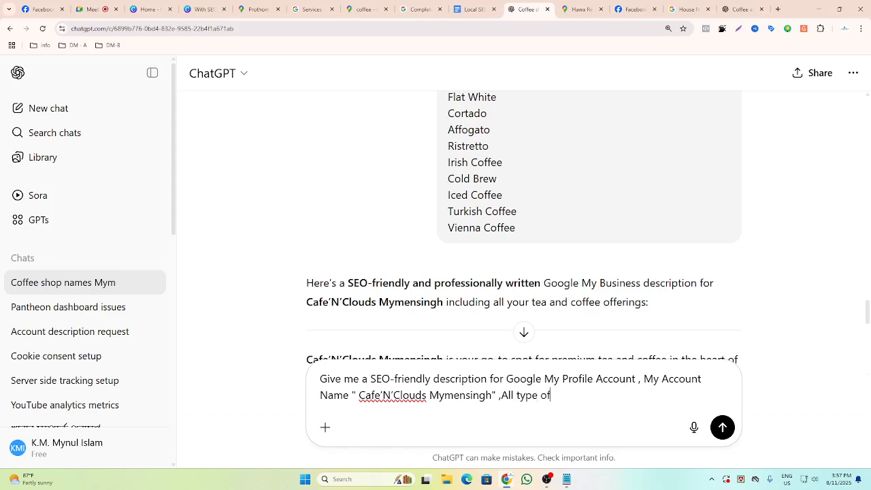
text( coffee and tea)
key(Return)
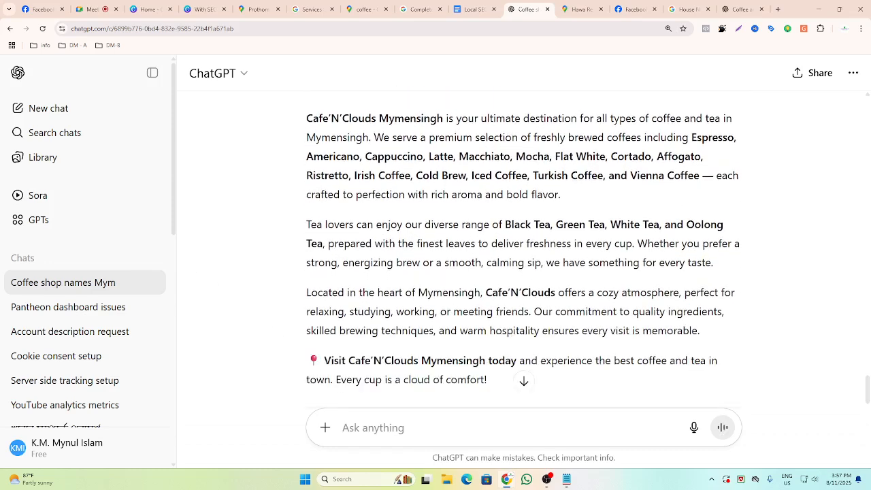
Ask ChatGPT for a short version of the description.
text(sh)
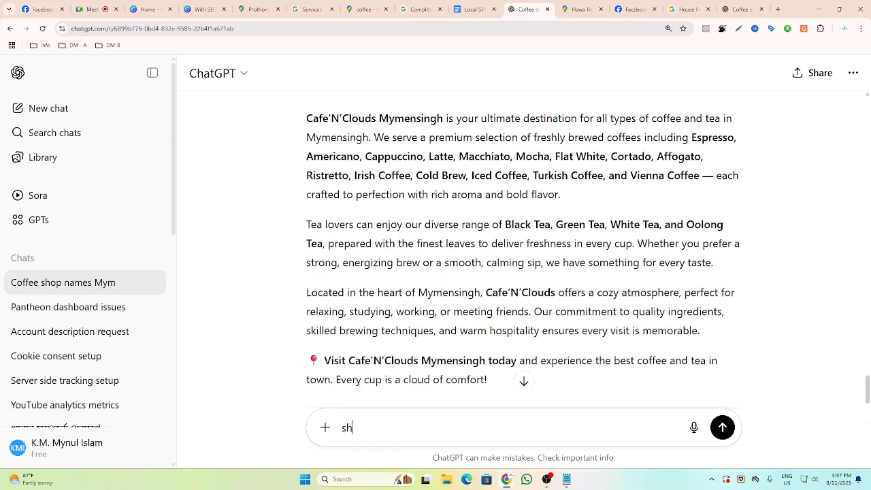
text(ort)
key(Return)
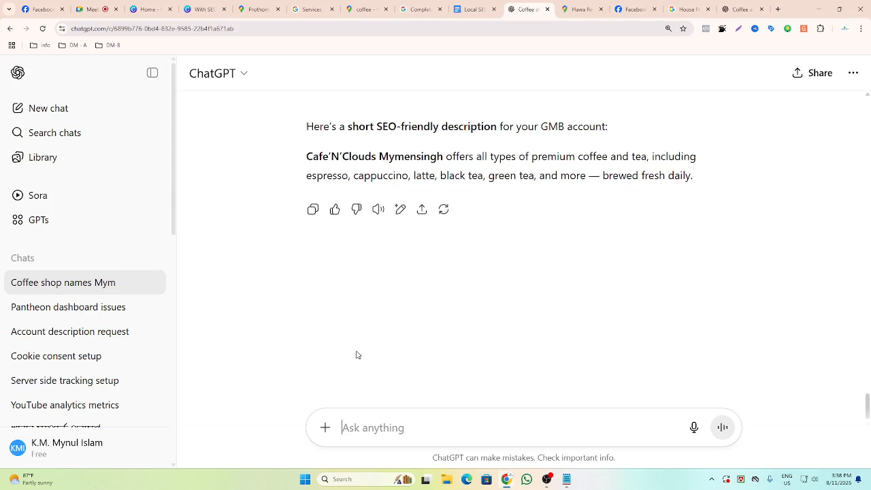
Request a 750-character version of the description.
scroll(360, 391, up, 2)
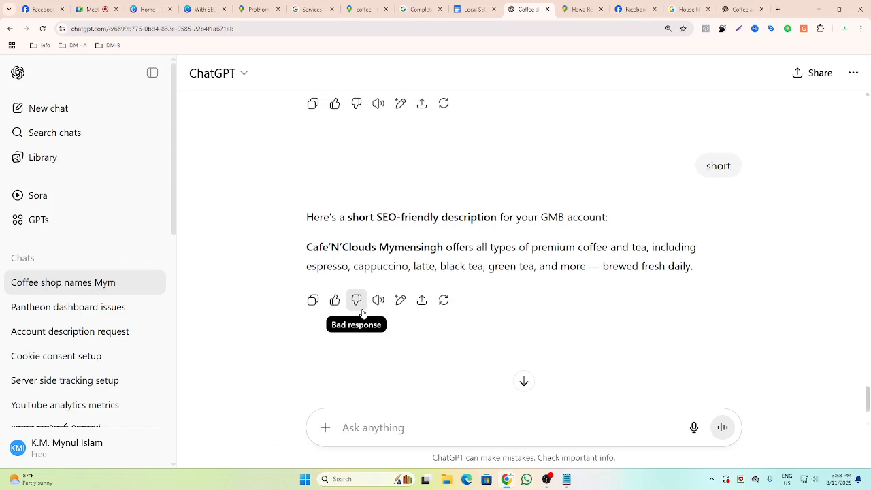
text(750)
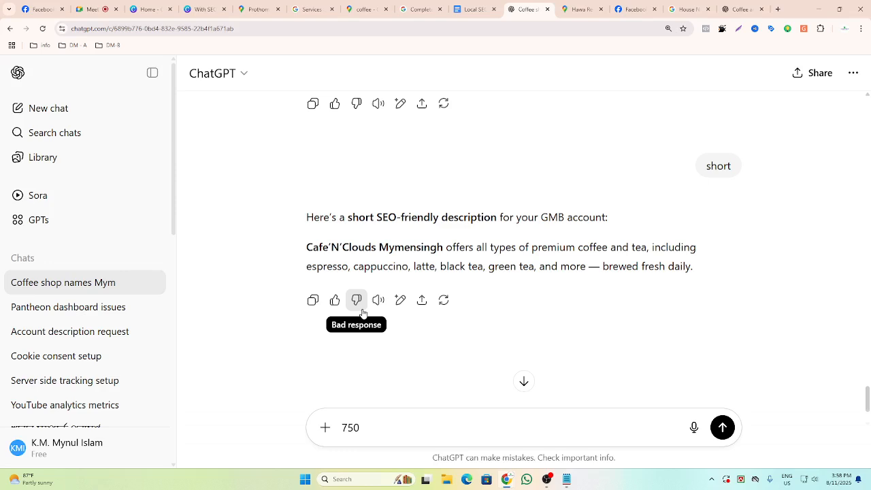
key(Return)
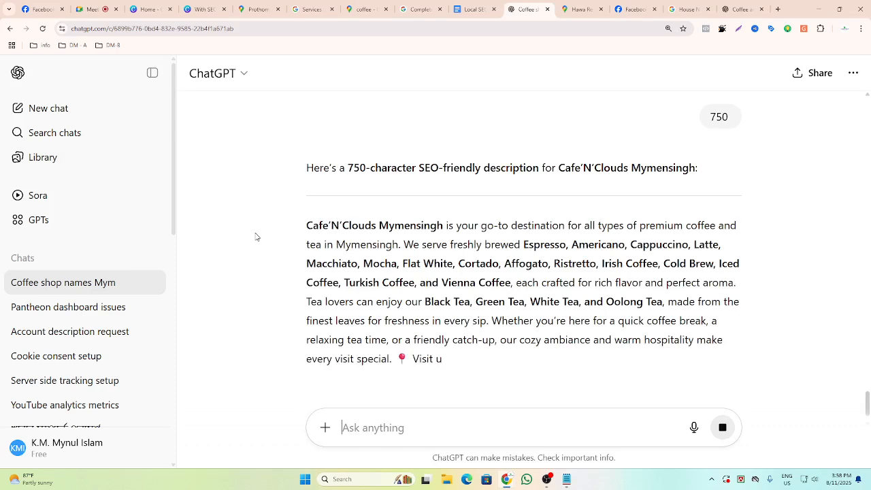
Copy the 750-character description and paste it into the profile's business description field.
scroll(256, 236, down, 1)
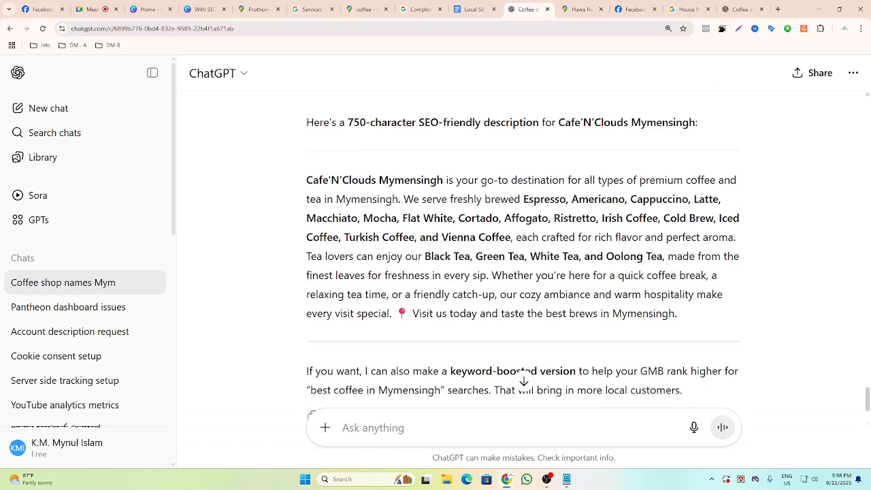
drag(303, 180, 684, 319)
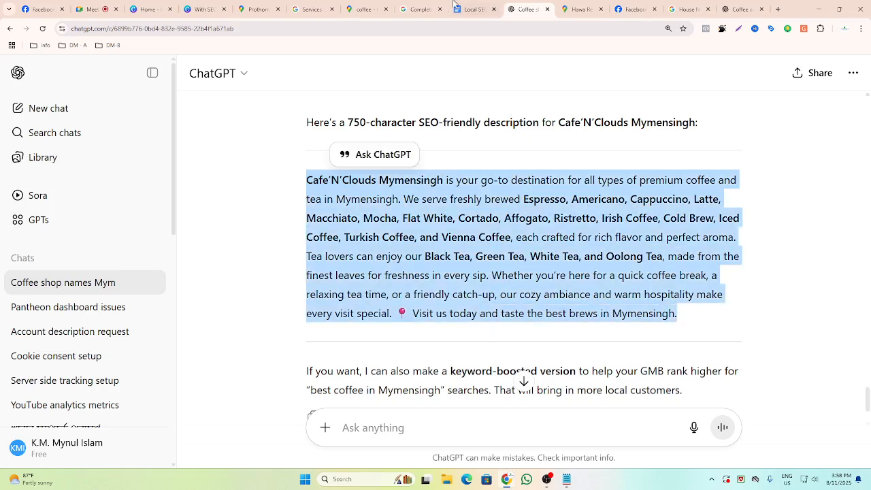
click(415, 9)
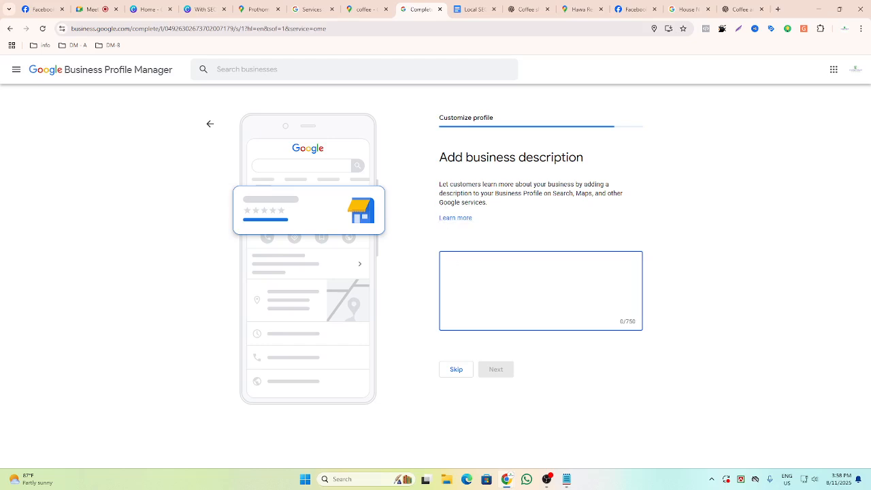
key(ctrl+v)
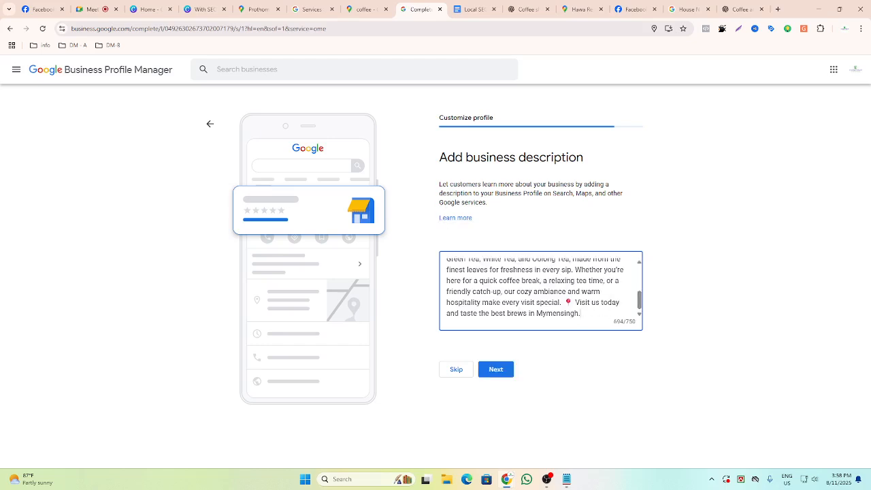
Insert paragraph breaks after the first sentence and before the closing "Visit us" line of the description.
key(Return)
key(Return)
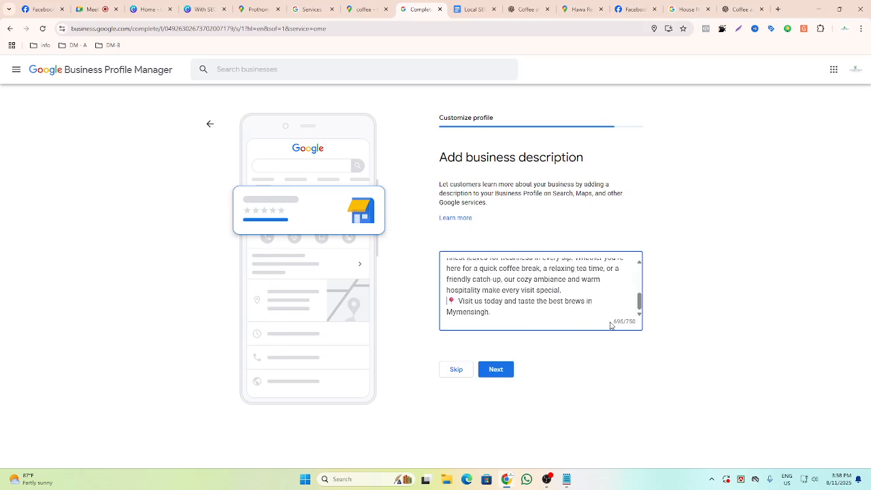
scroll(611, 326, up, 3)
scroll(517, 277, up, 1)
scroll(517, 276, down, 2)
scroll(517, 276, up, 2)
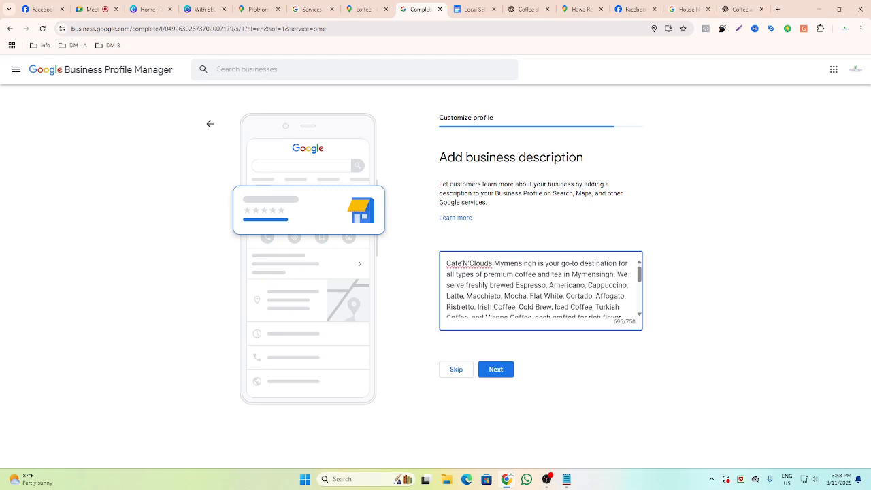
key(Return)
key(Return)
scroll(541, 289, down, 2)
scroll(542, 290, up, 2)
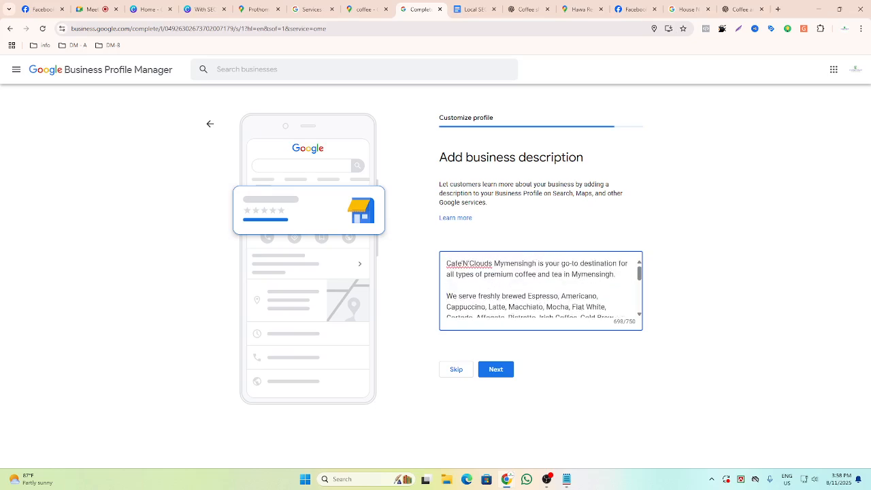
scroll(542, 289, down, 5)
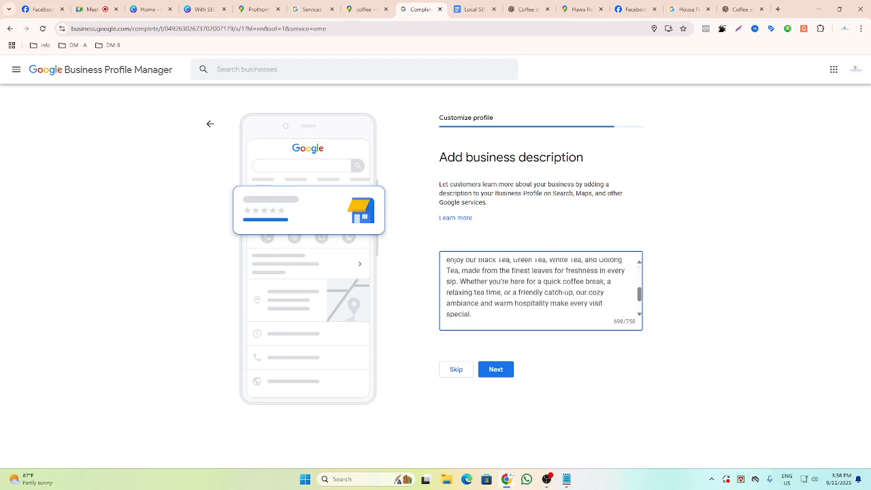
scroll(541, 289, down, 2)
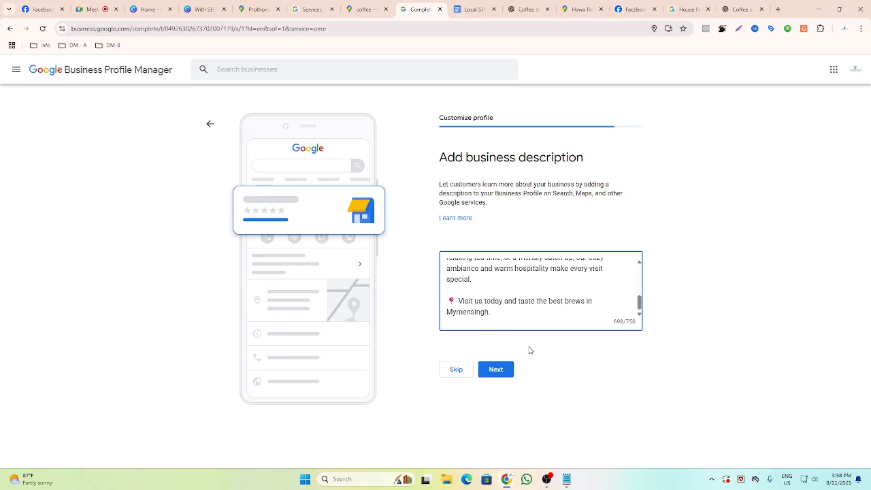
Save the description and continue to the menu photos step.
click(502, 373)
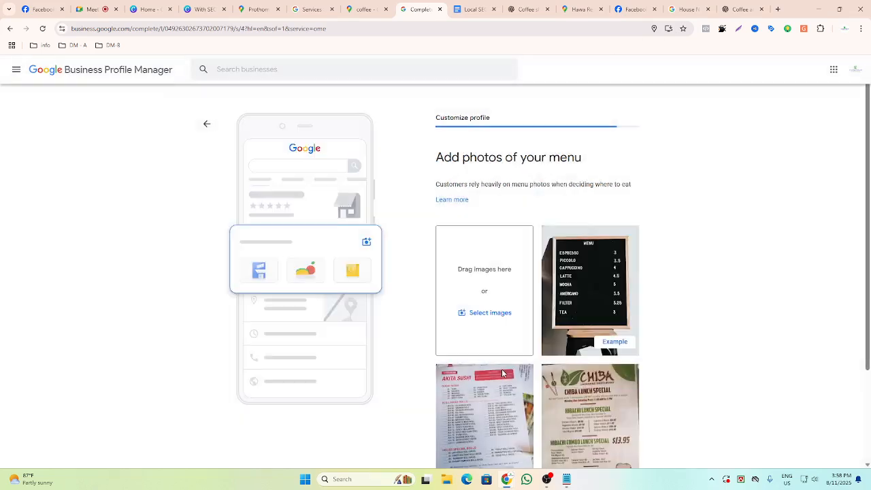
scroll(663, 294, down, 2)
scroll(666, 294, up, 1)
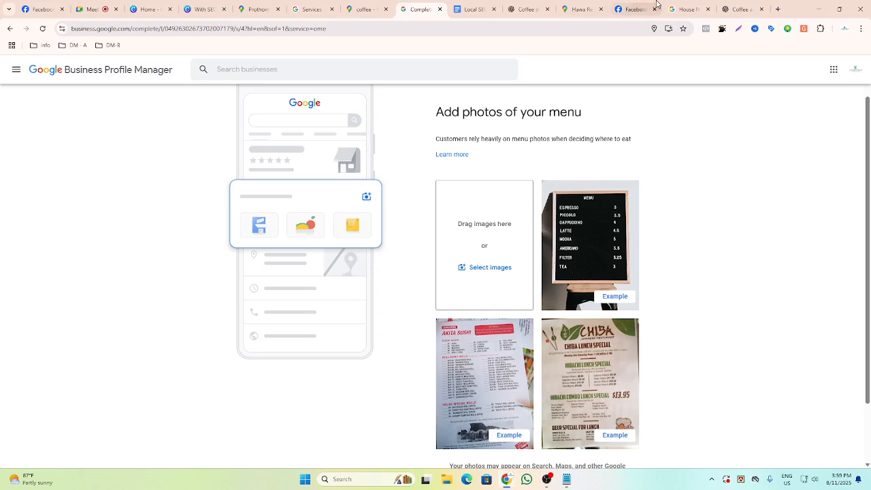
Open canva.com in a new browser tab.
click(779, 9)
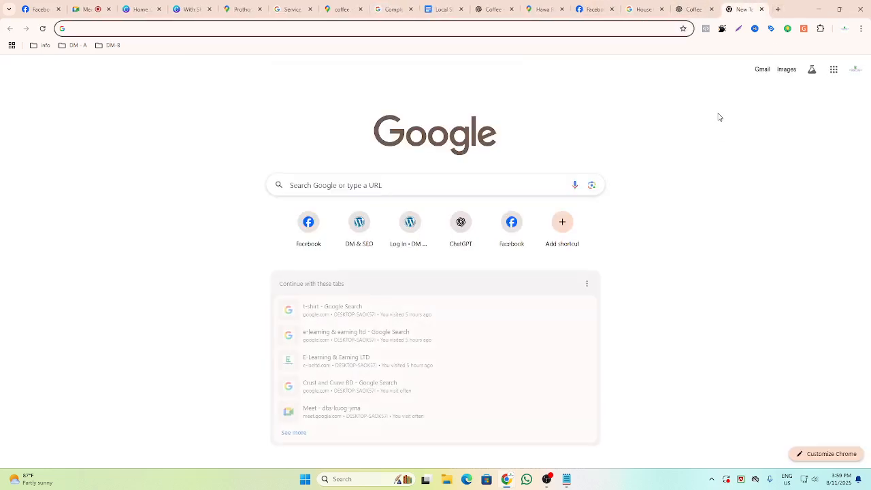
text(canva.com)
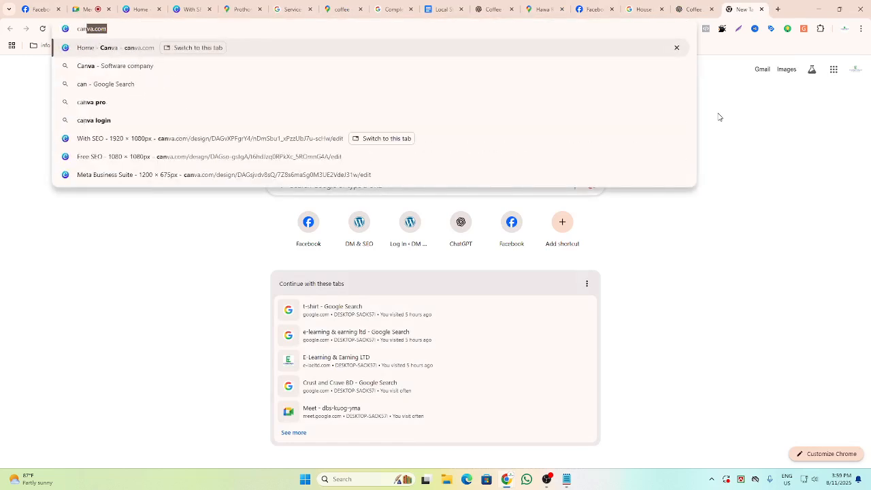
click(82, 53)
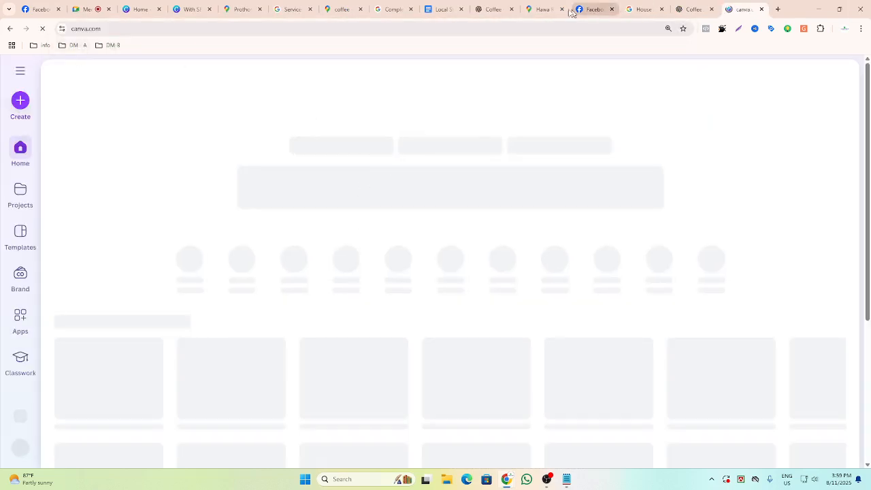
Copy "your menu" from the menu photos heading and search Canva designs for it.
click(543, 10)
click(484, 9)
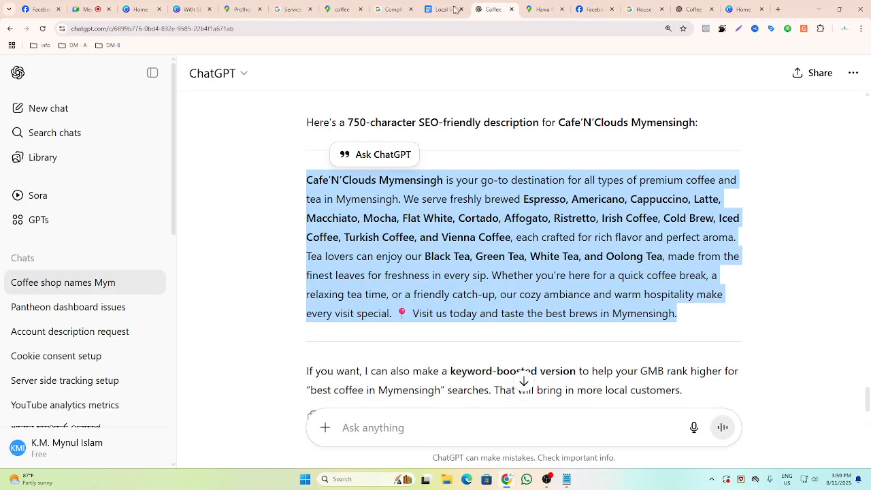
click(391, 10)
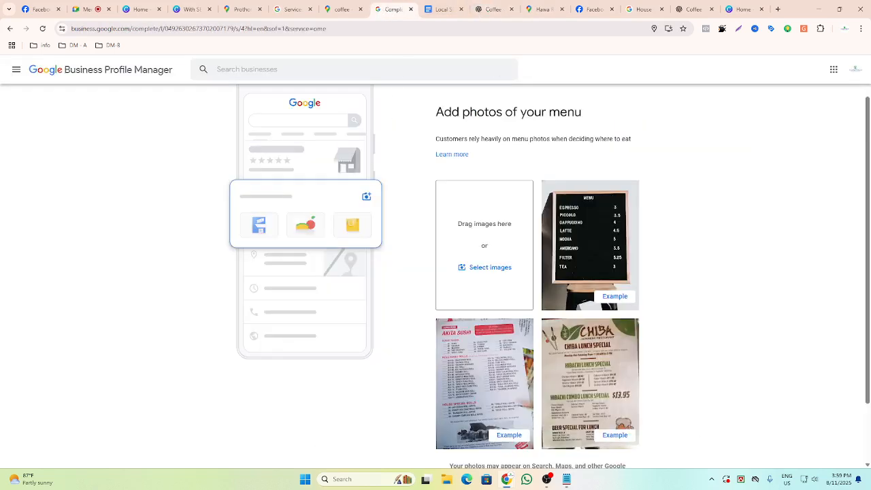
drag(520, 113, 596, 119)
key(ctrl+c)
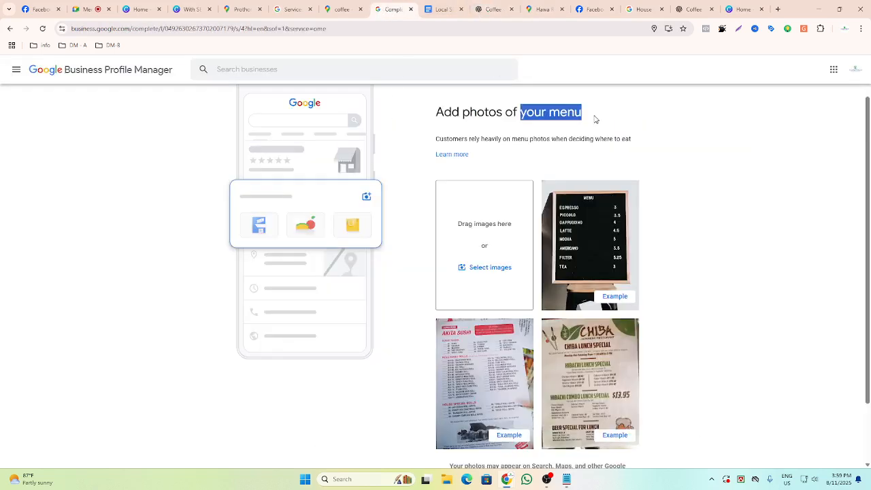
click(741, 9)
click(253, 178)
key(ctrl+v)
key(Return)
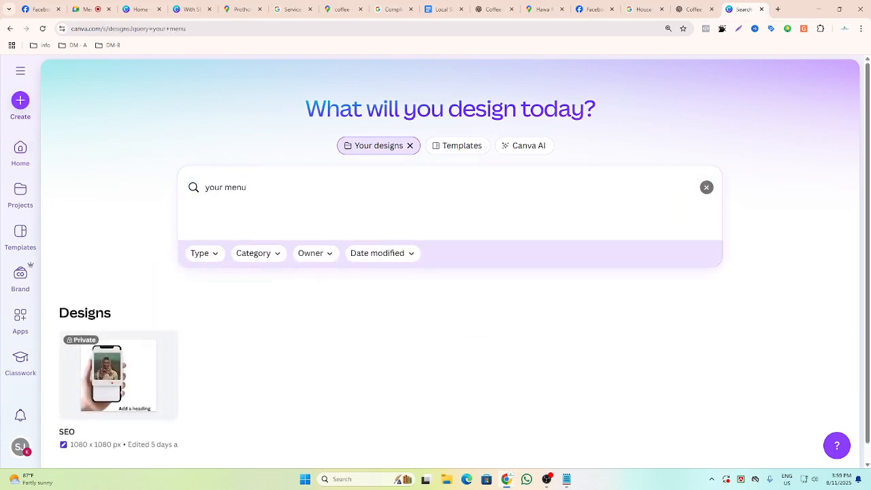
Shorten the Canva design search to "menu" and search again.
click(224, 187)
key(BackSpace)
key(BackSpace)
key(BackSpace)
key(BackSpace)
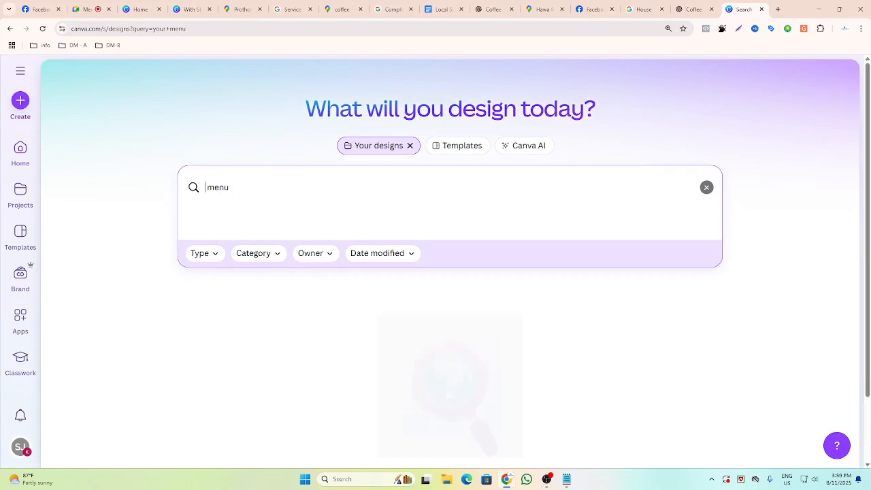
key(Delete)
key(Return)
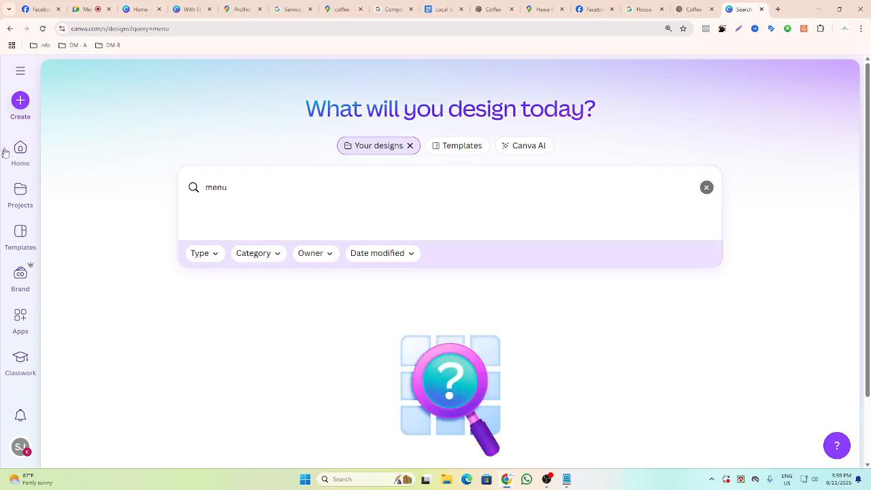
Search Google in a new tab for "your menu size is 17x11".
click(778, 9)
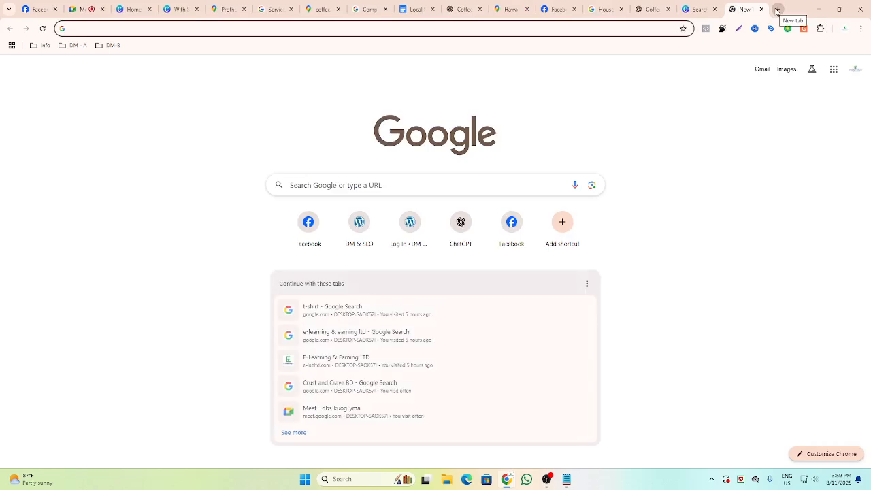
text(your menu)
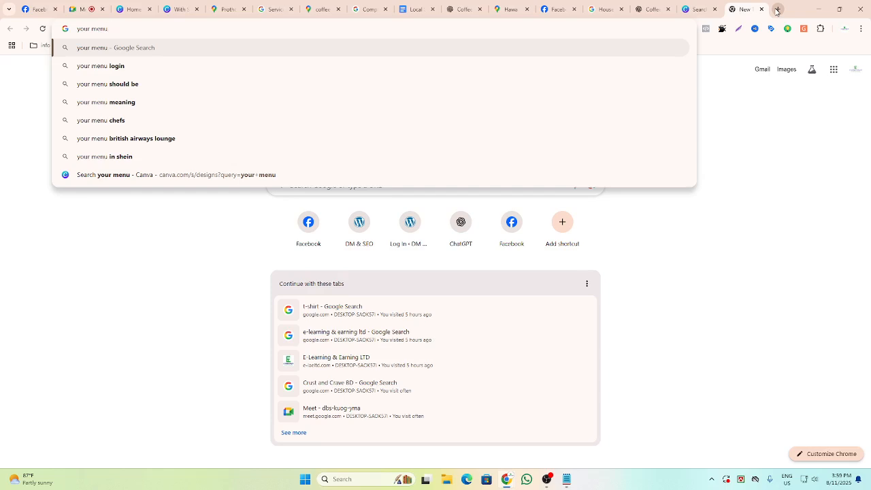
text( si)
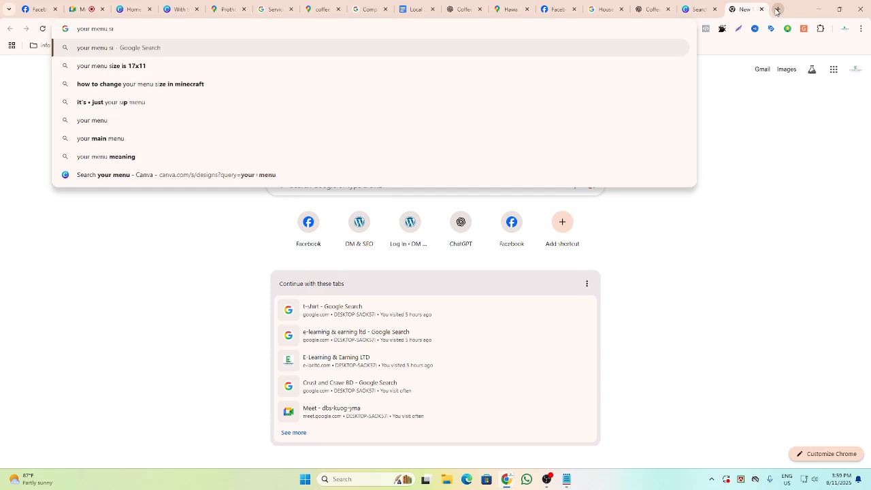
text(z)
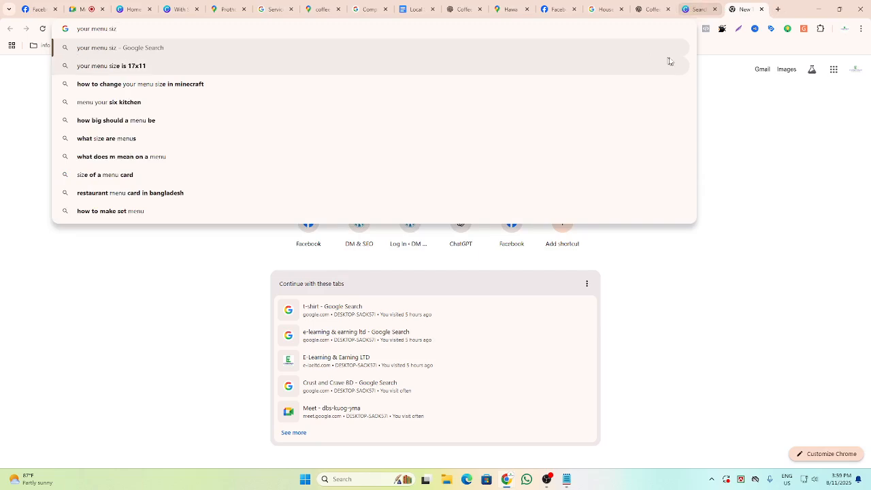
click(153, 68)
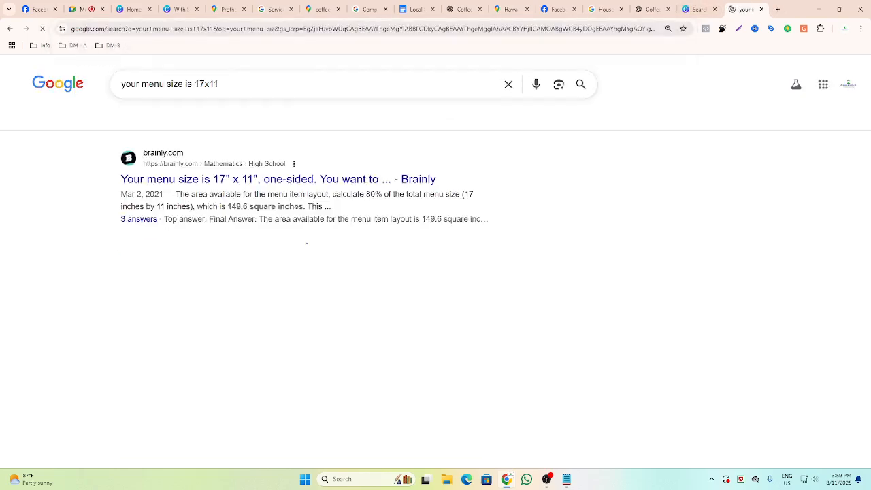
Change the Google search to "your menu size px" and run it.
click(200, 84)
drag(215, 84, 182, 83)
key(BackSpace)
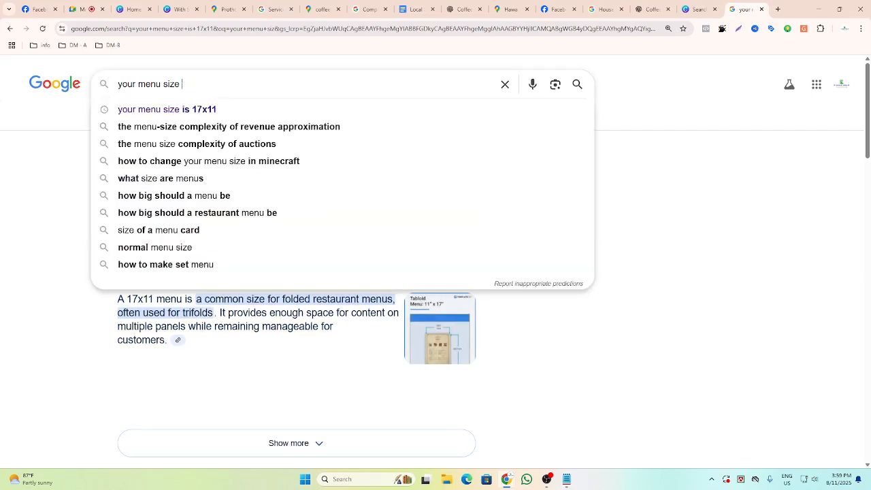
text(px)
key(Return)
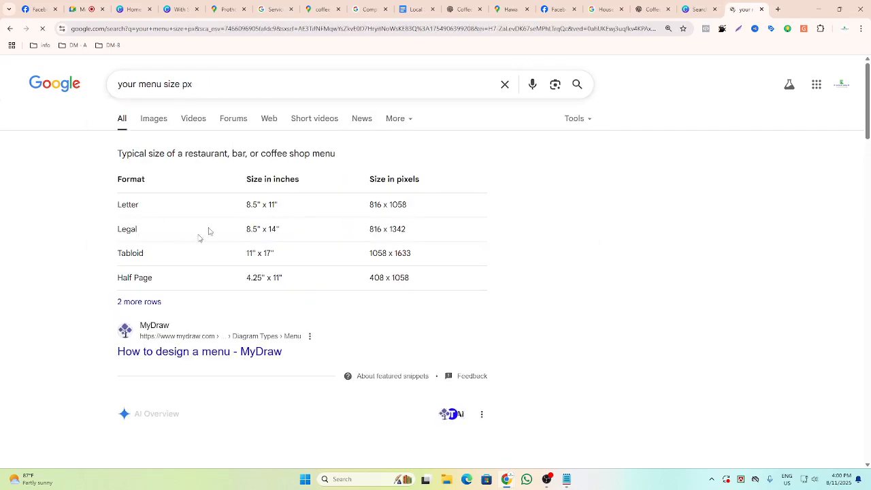
Start a new custom-size design with a width of 1058 px, using the tabloid menu size from the search results.
drag(369, 205, 527, 185)
click(569, 188)
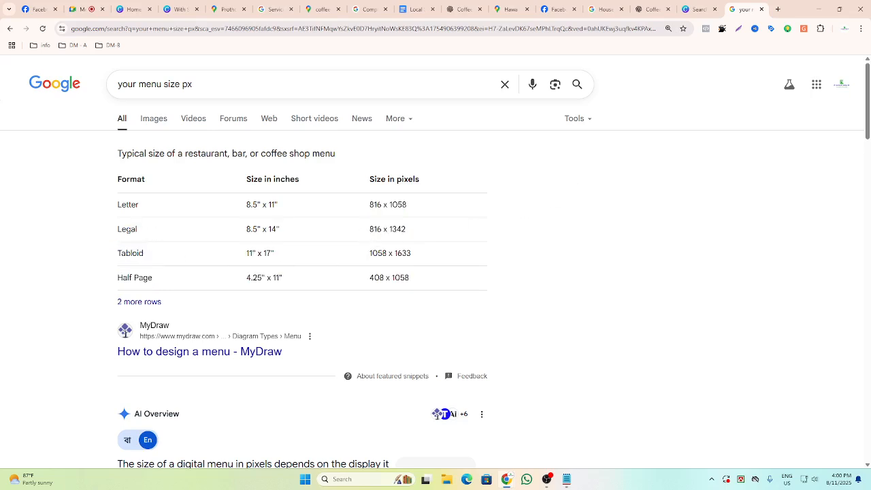
click(698, 8)
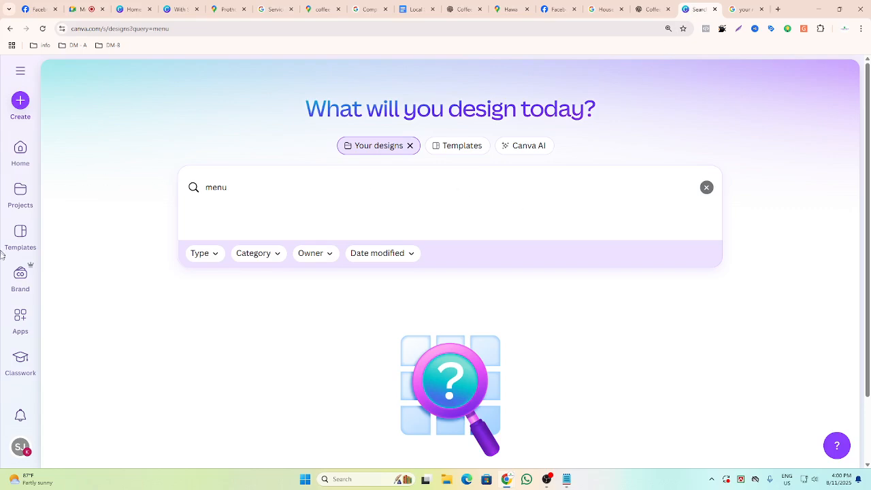
click(21, 104)
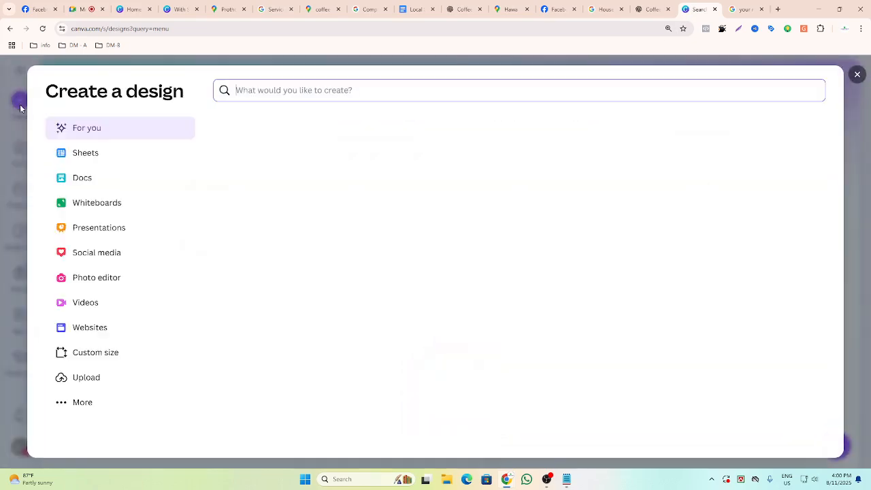
click(106, 362)
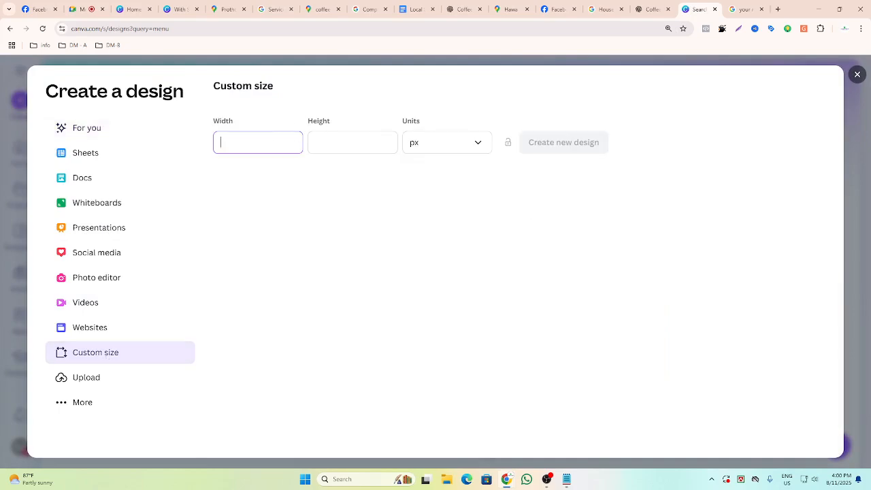
text(1058)
click(320, 143)
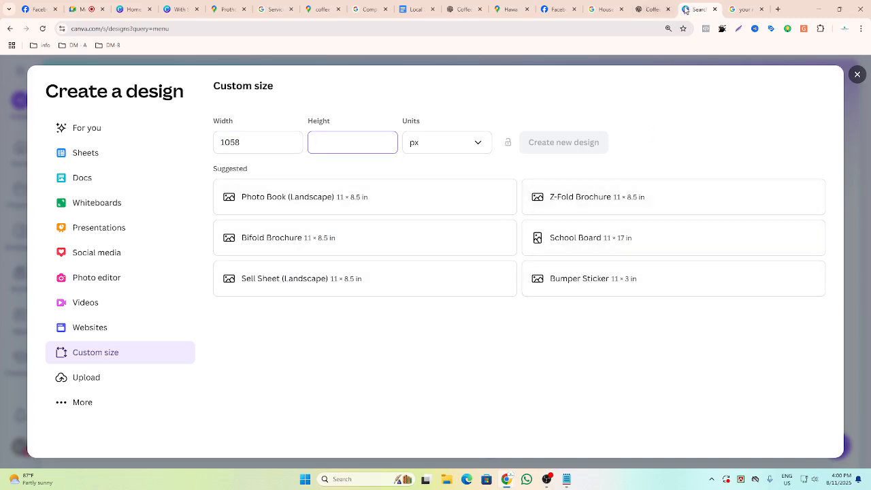
Set the design height to 1633 px and create the new custom design.
click(741, 9)
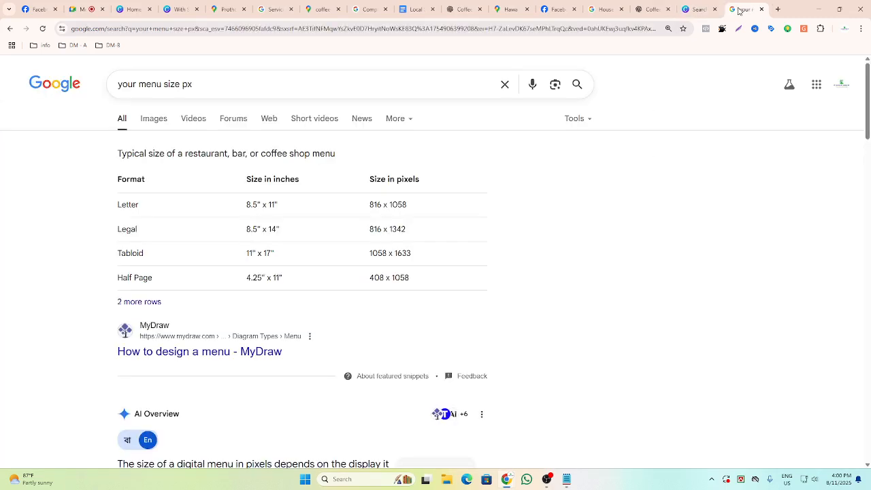
click(698, 9)
text(1633)
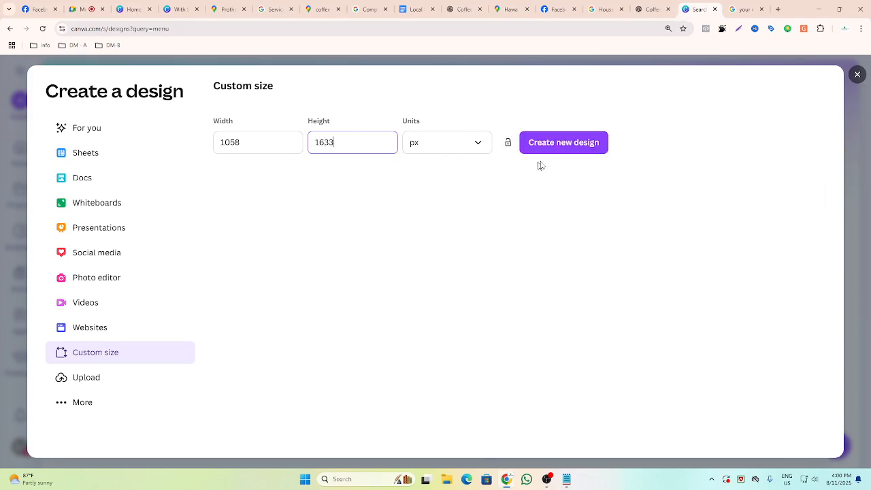
click(560, 144)
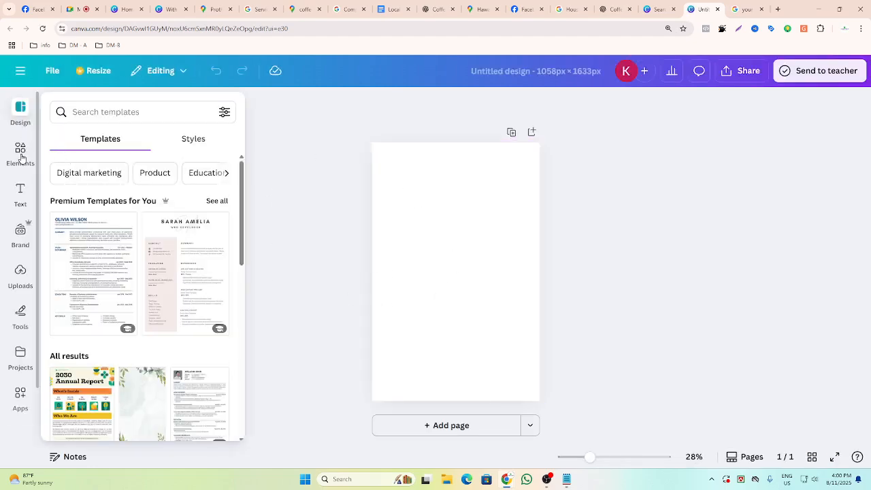
Search templates for a restaurant menu and apply the Brown Illustrative Restaurant Menu Poster template.
click(24, 117)
click(95, 108)
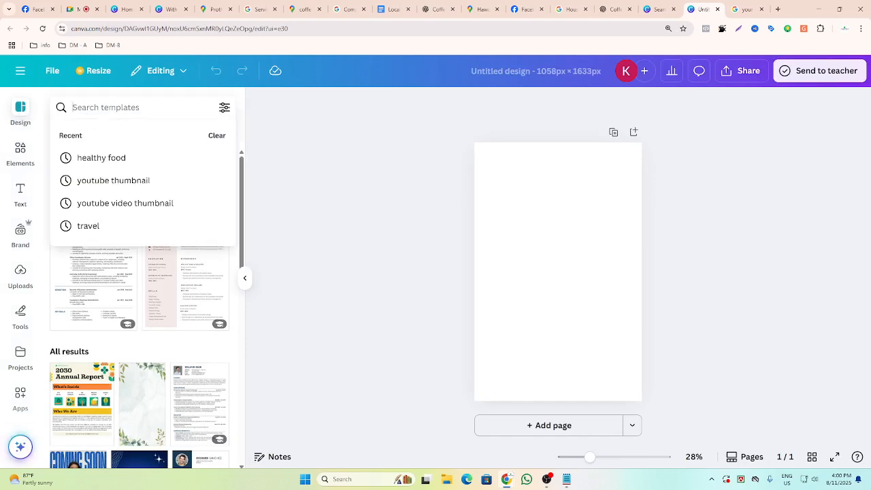
text(your menu)
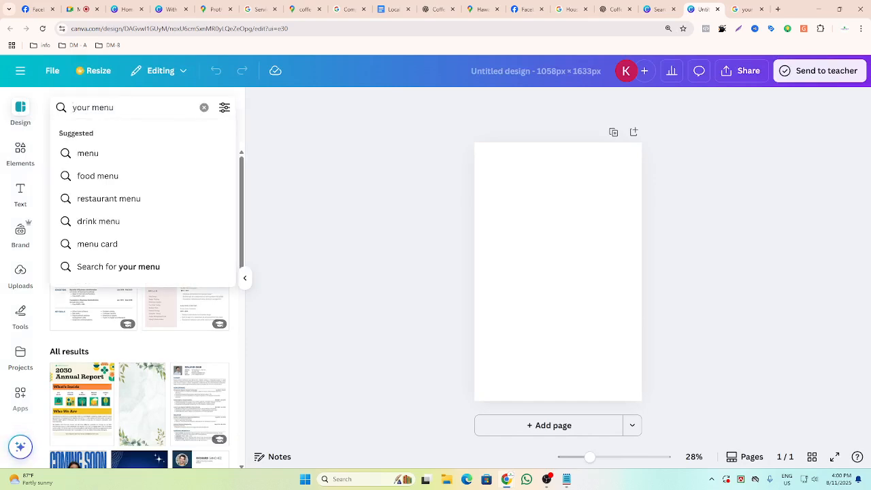
click(107, 198)
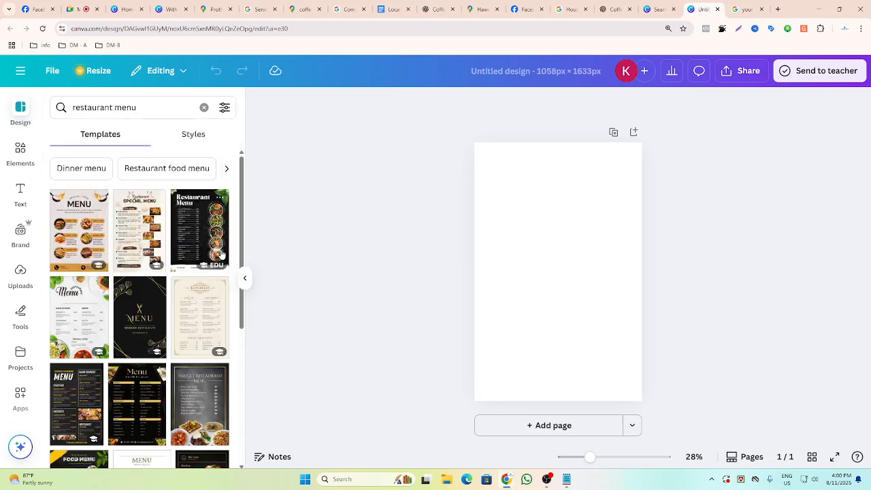
click(79, 230)
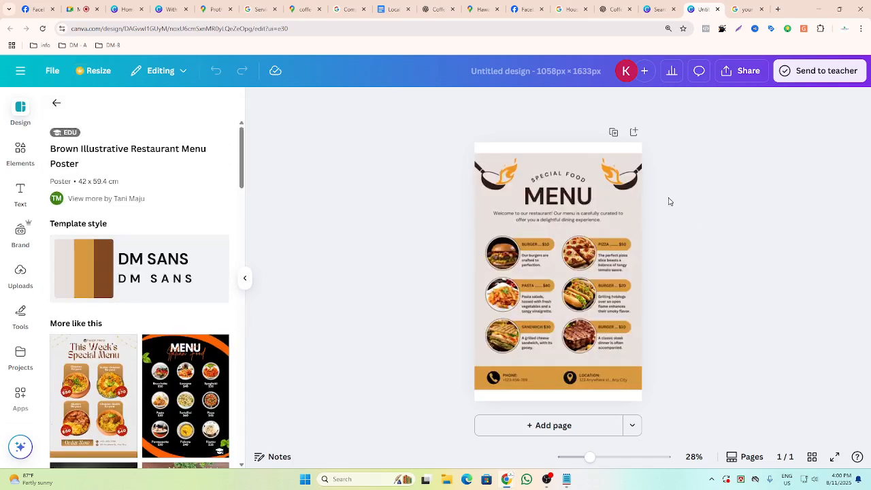
Copy the café name Cafe'N'Clouds from the ChatGPT-written description.
ctrl+scroll(710, 220, up, 4)
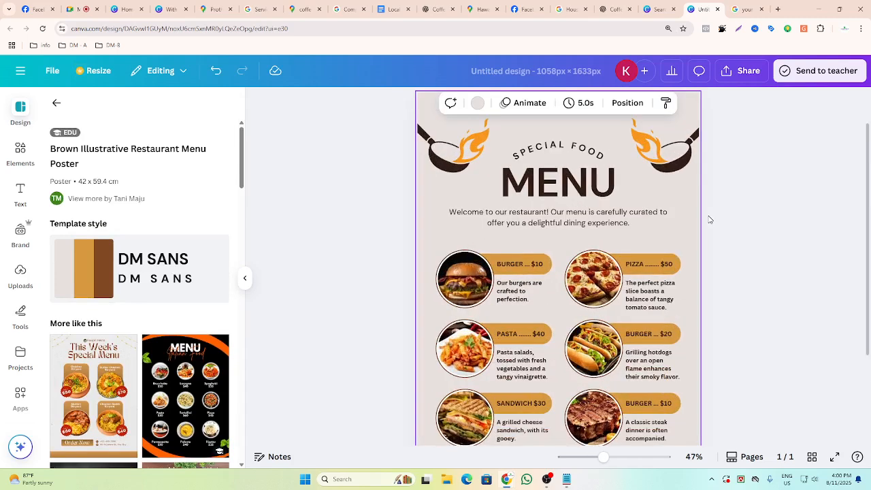
click(778, 220)
scroll(656, 224, up, 1)
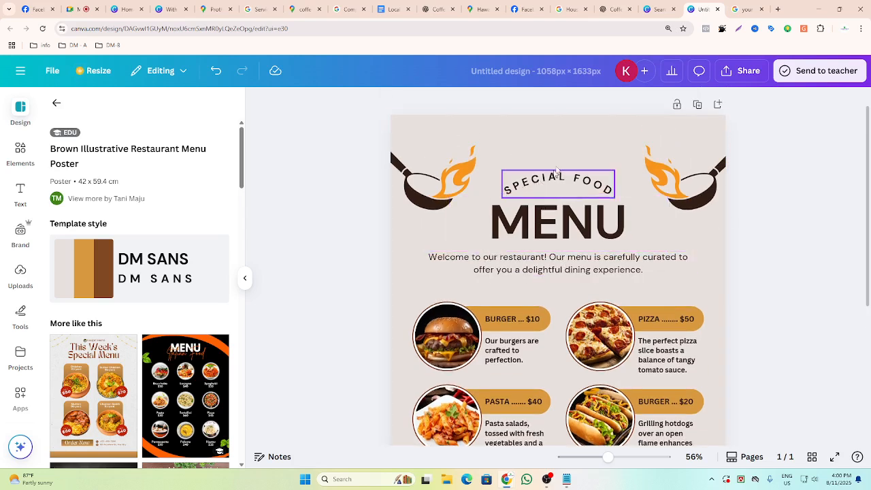
click(609, 12)
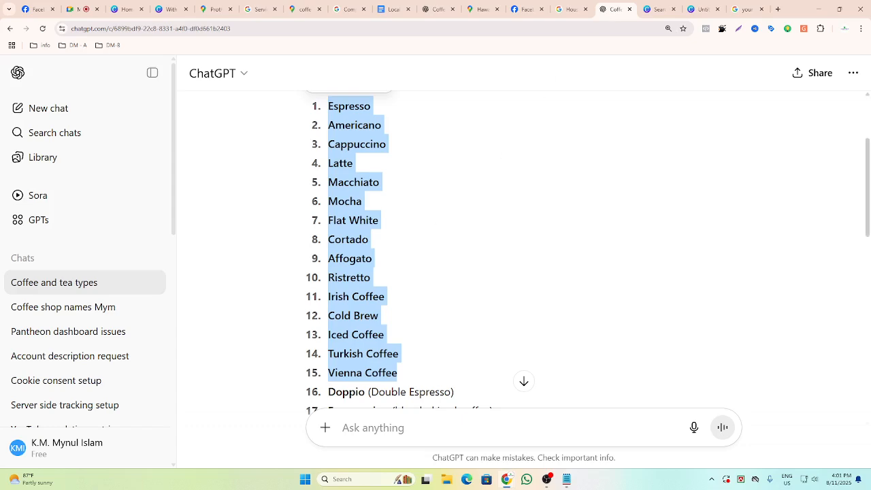
scroll(422, 180, up, 2)
scroll(423, 180, down, 3)
scroll(423, 180, up, 3)
scroll(424, 198, down, 11)
scroll(474, 301, up, 1)
scroll(432, 214, up, 10)
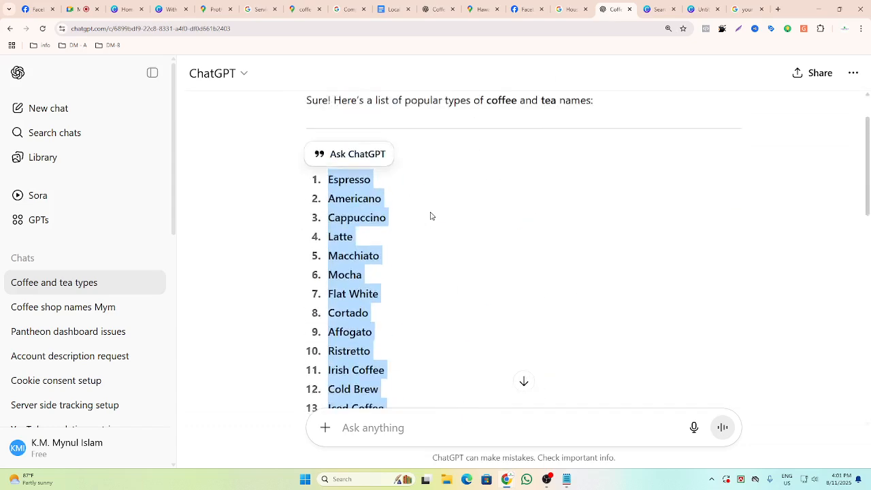
click(436, 9)
scroll(541, 191, up, 1)
drag(558, 168, 631, 167)
key(ctrl+c)
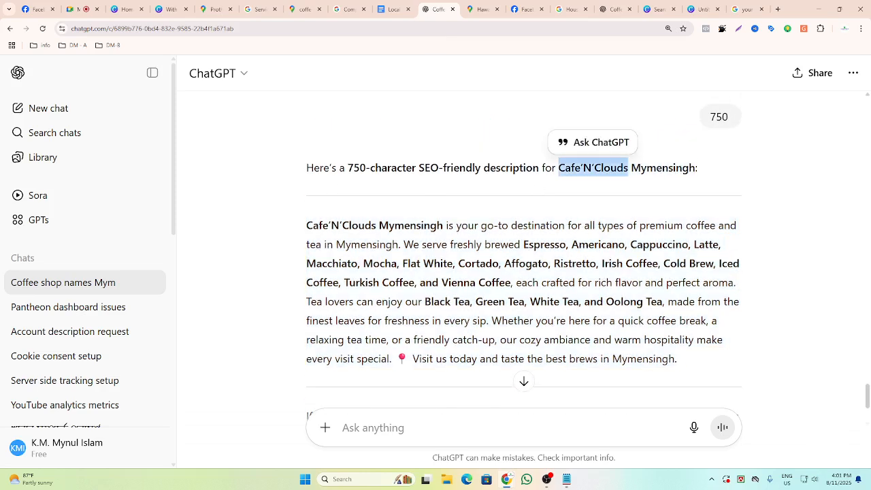
Replace the MENU heading with the pasted Cafe'N'Clouds name and widen its text box to fit one line.
click(746, 9)
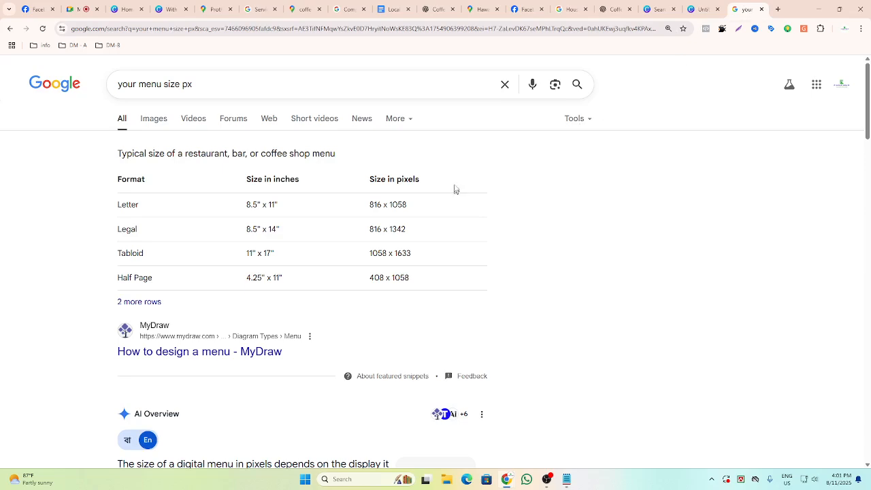
click(701, 9)
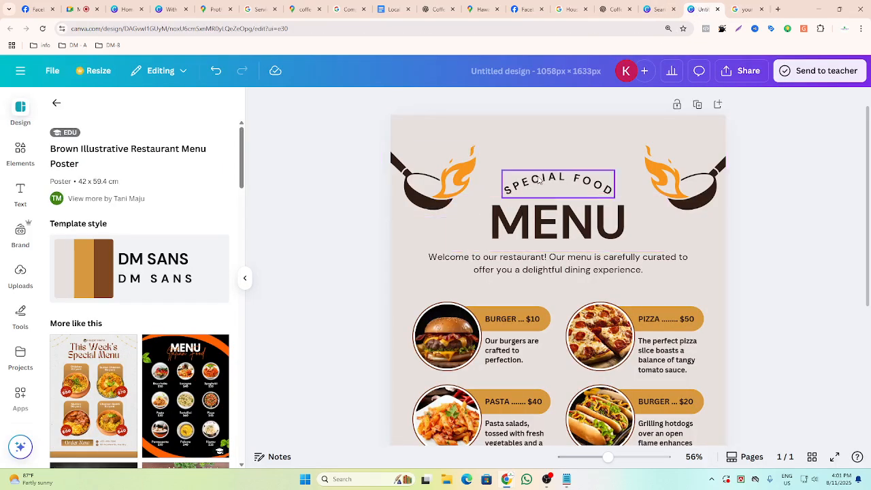
click(536, 225)
double_click(536, 224)
key(ctrl+v)
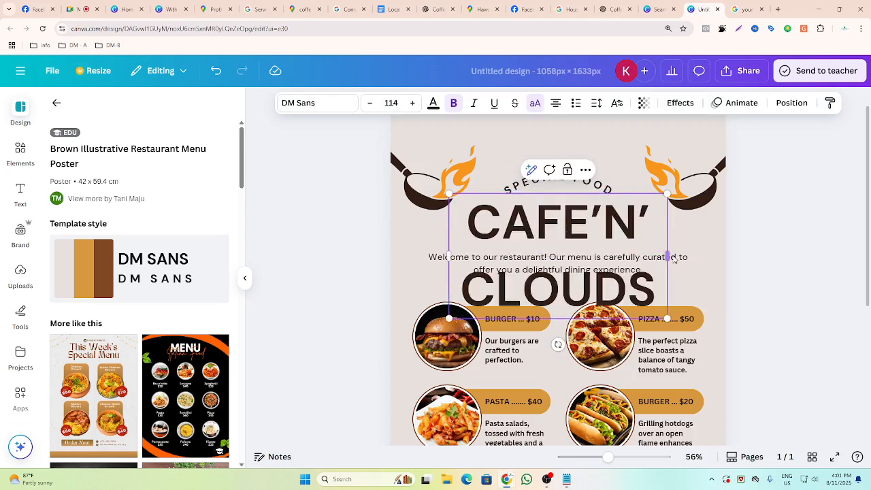
drag(668, 257, 639, 218)
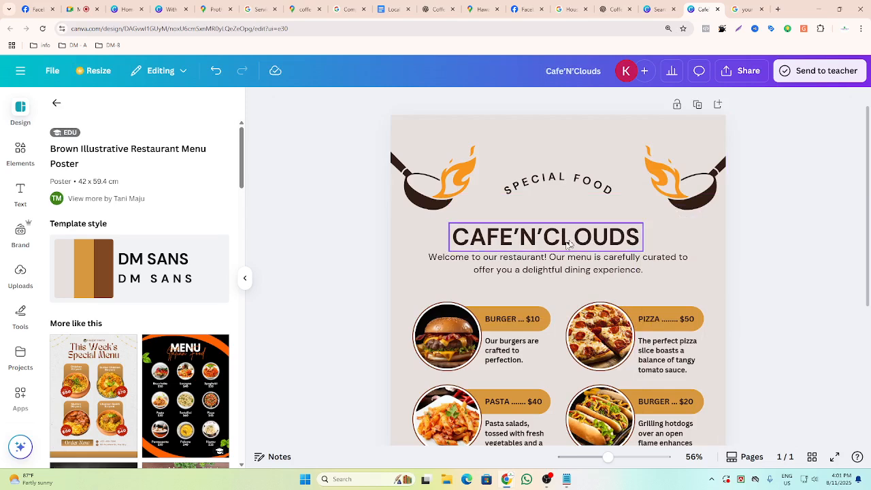
Reposition the Cafe'N'Clouds heading and the SPECIAL FOOD line higher in the menu header.
drag(556, 242, 568, 215)
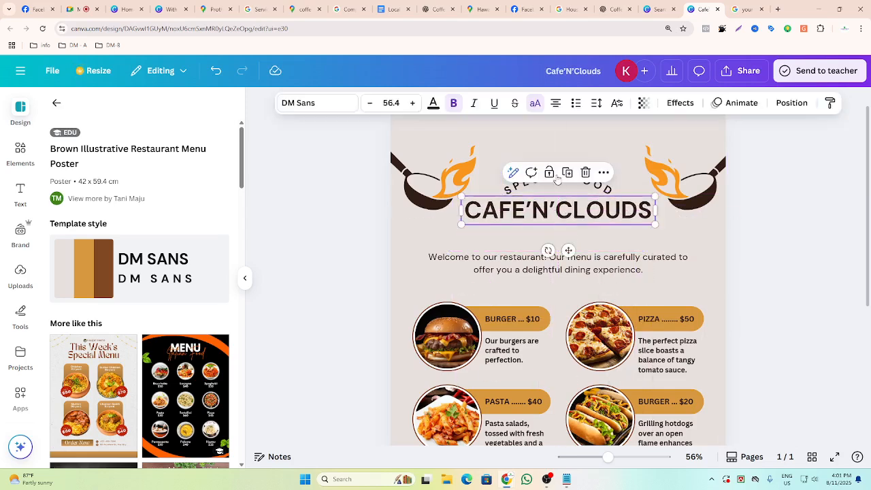
click(768, 241)
drag(561, 180, 559, 162)
click(550, 207)
key(shift+Up)
key(shift+Up)
key(shift+Up)
key(shift+Up)
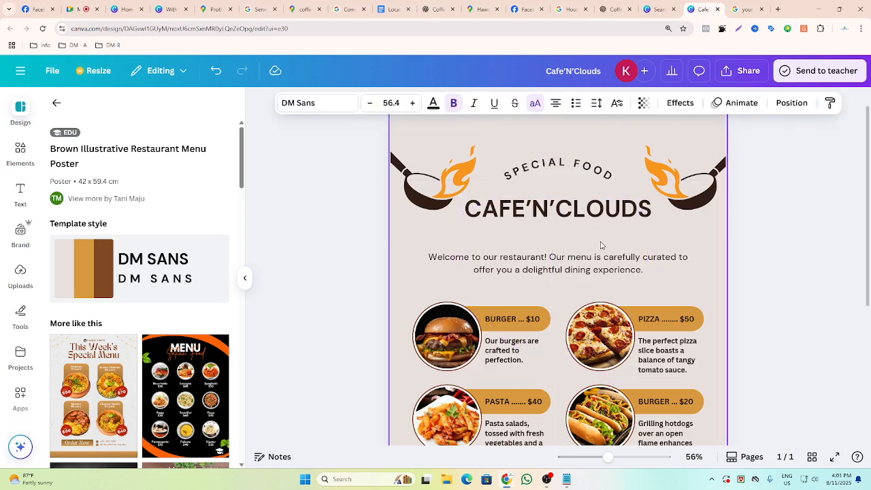
key(shift+Up)
key(shift+Up)
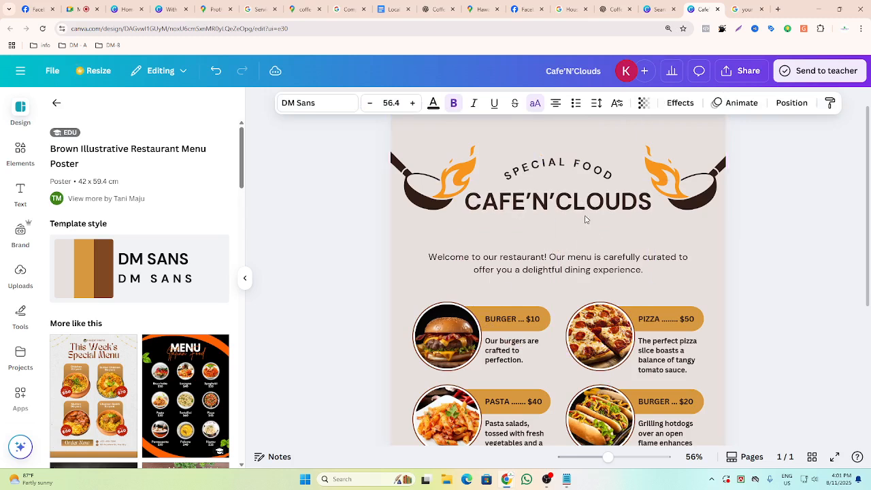
click(799, 247)
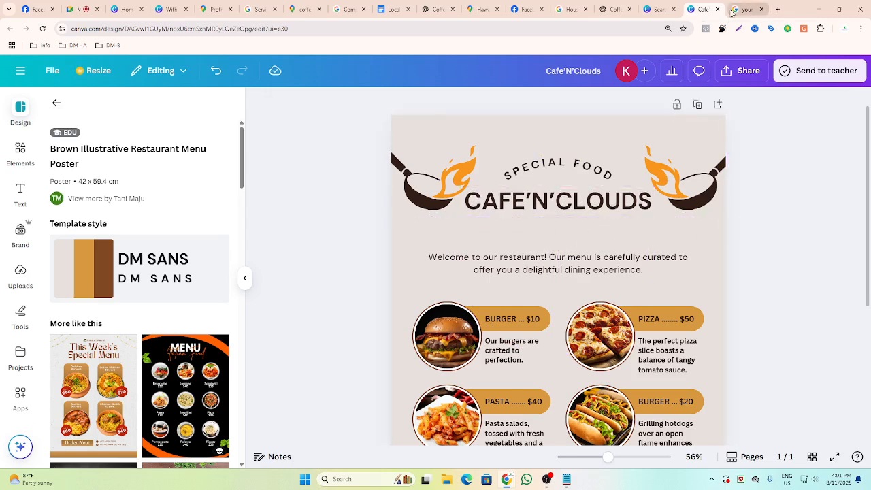
Copy Mymensingh from ChatGPT and paste it into a duplicate of the heading below the café name.
click(436, 9)
double_click(657, 164)
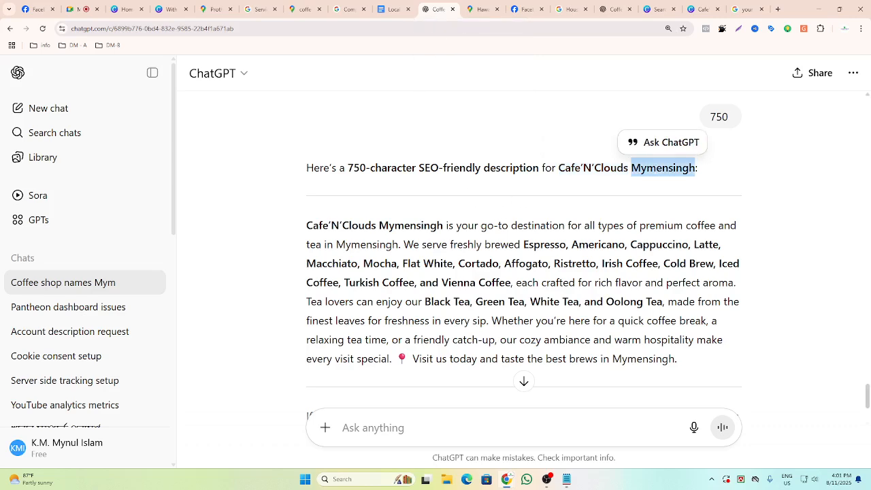
click(697, 9)
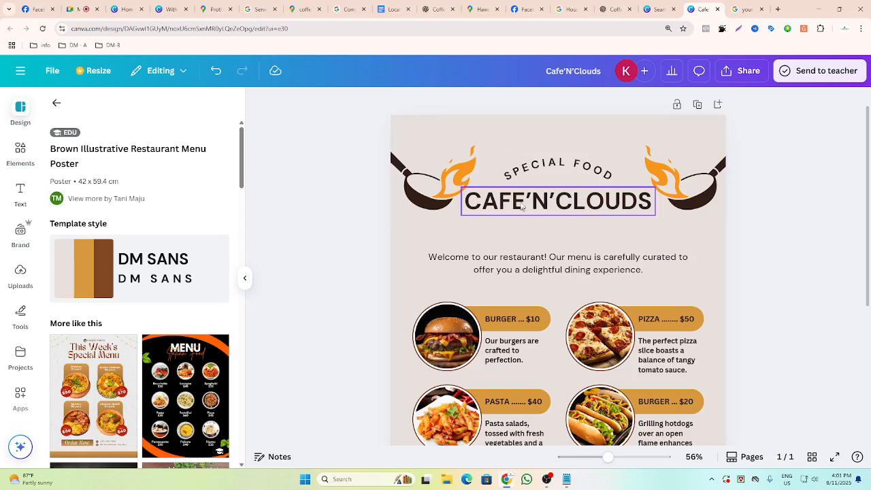
click(550, 196)
click(567, 163)
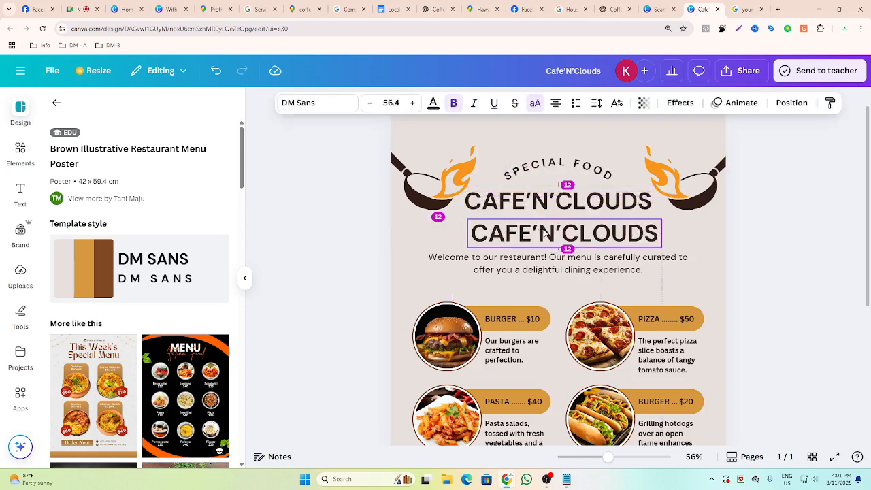
double_click(565, 234)
text(MYMENSINGH)
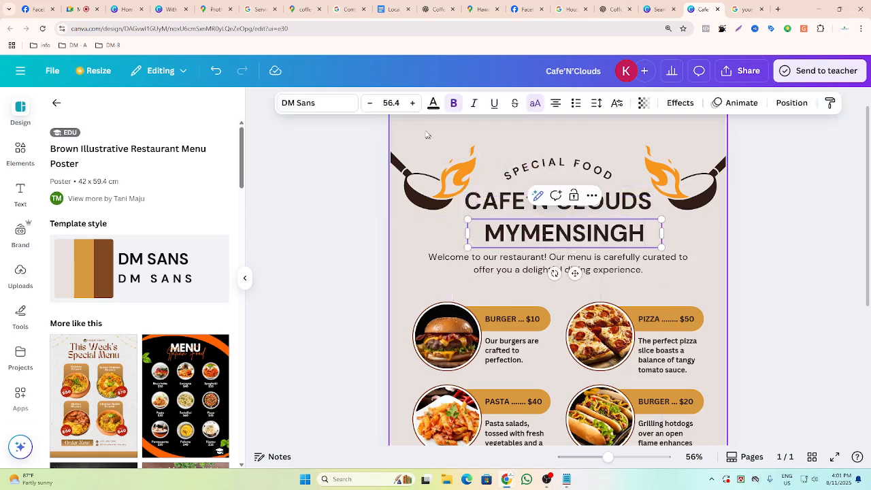
Turn off uppercase for the Mymensingh line and reduce its font size to 33.4.
click(433, 103)
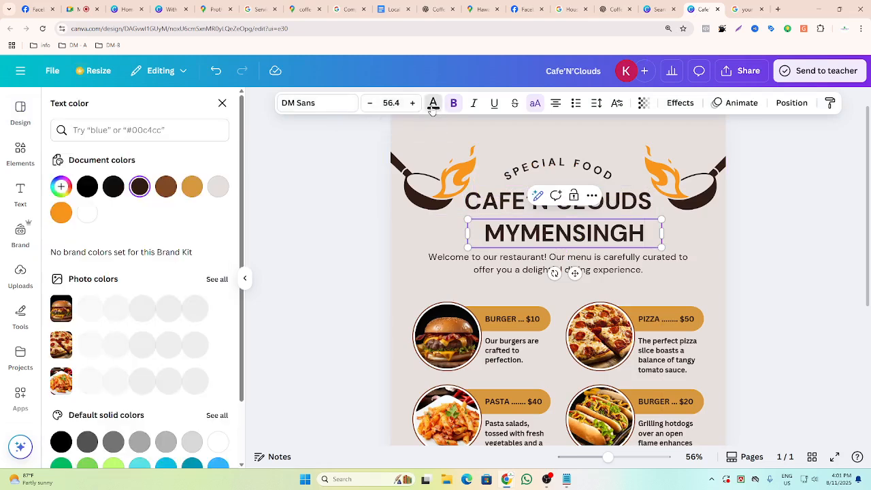
click(535, 103)
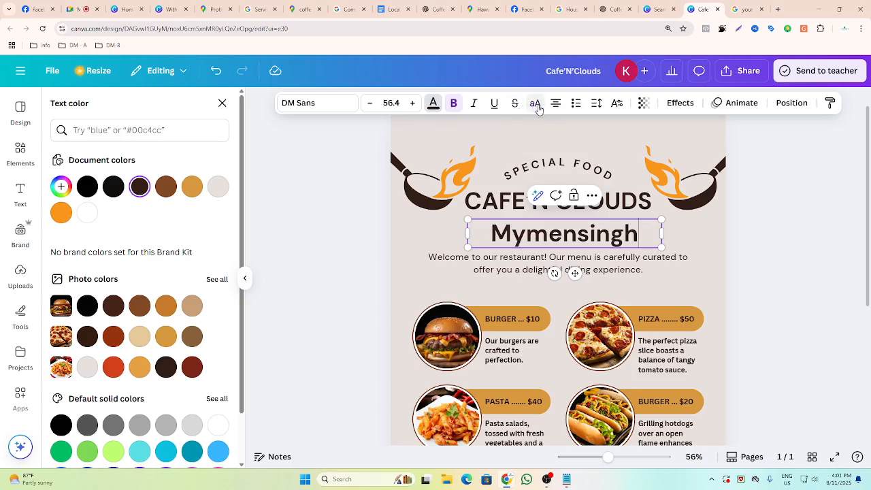
click(370, 103)
click(371, 103)
click(370, 103)
click(370, 103)
click(370, 103)
click(301, 209)
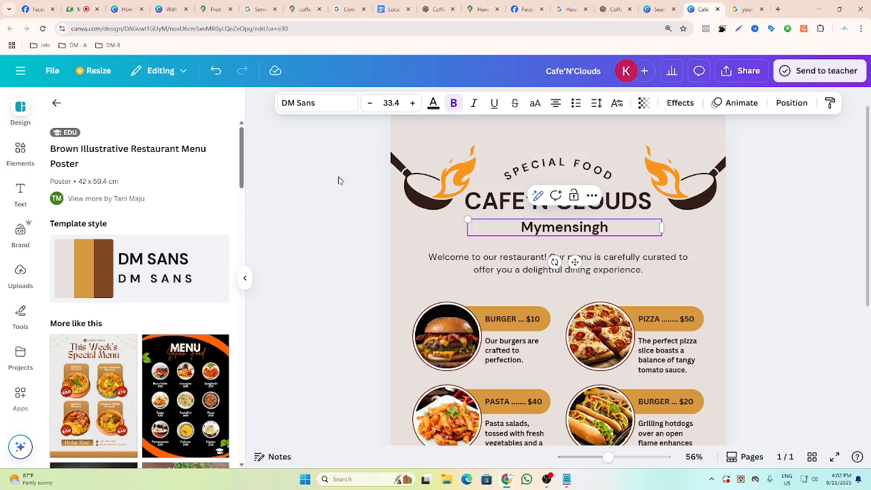
Move the Mymensingh line up beneath the café name and center it horizontally on the page.
drag(579, 233, 577, 225)
click(767, 175)
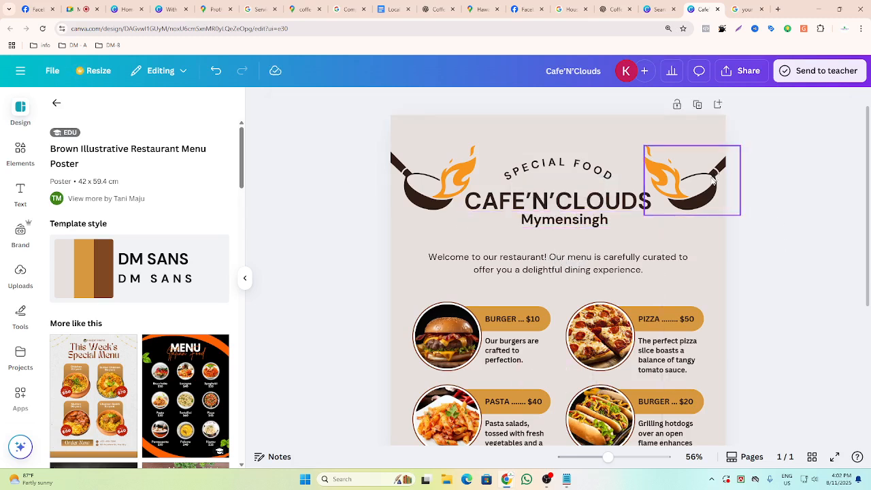
click(575, 226)
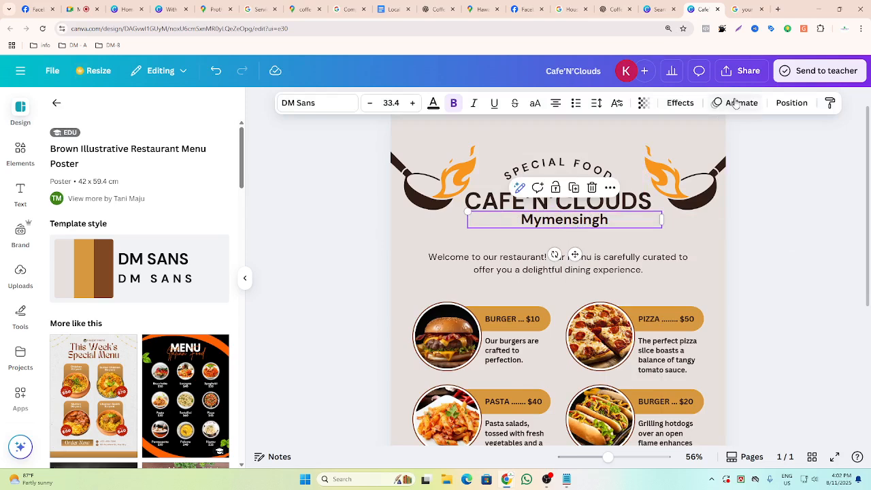
click(790, 103)
click(179, 272)
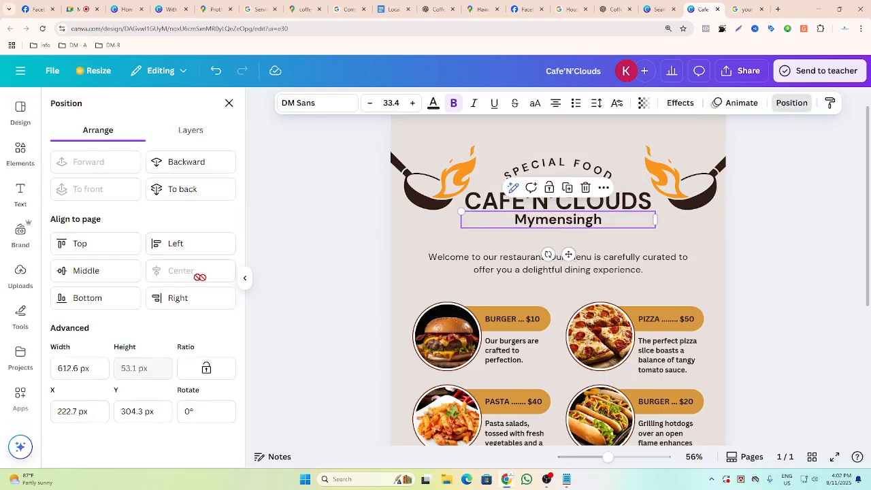
Review the finished menu design from the header down to the contact footer.
click(789, 274)
click(634, 203)
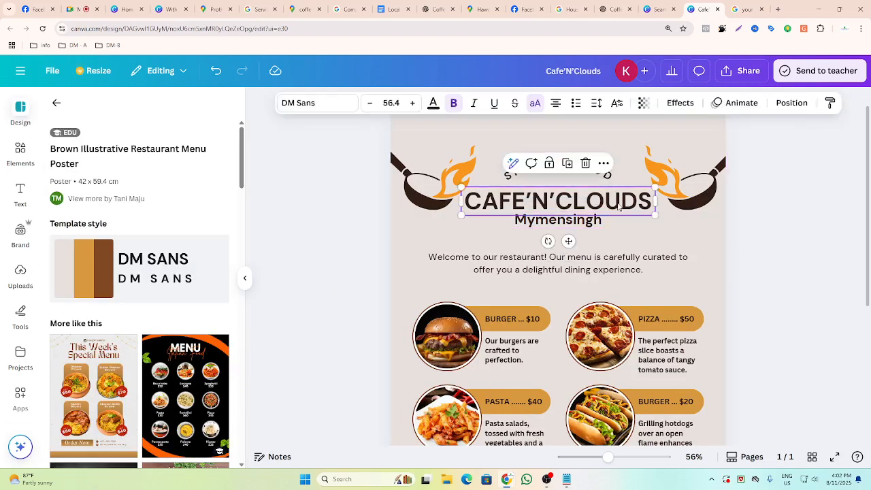
click(797, 104)
click(371, 249)
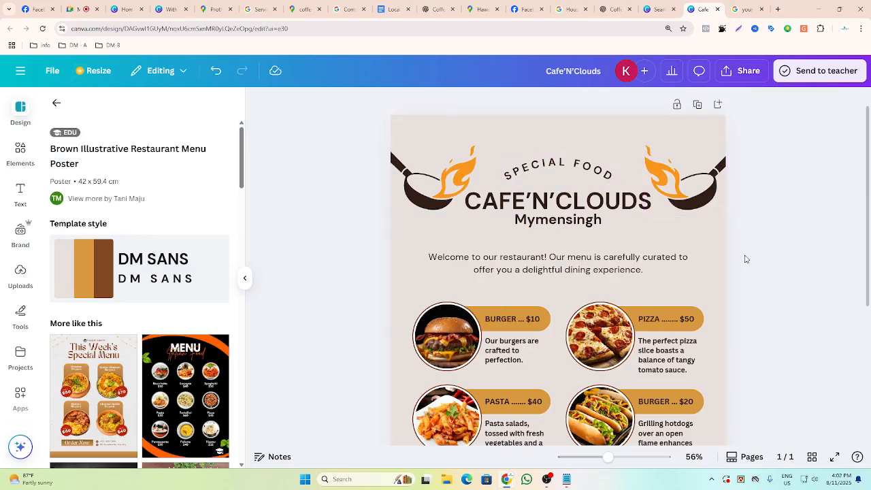
scroll(735, 246, down, 4)
scroll(609, 269, down, 3)
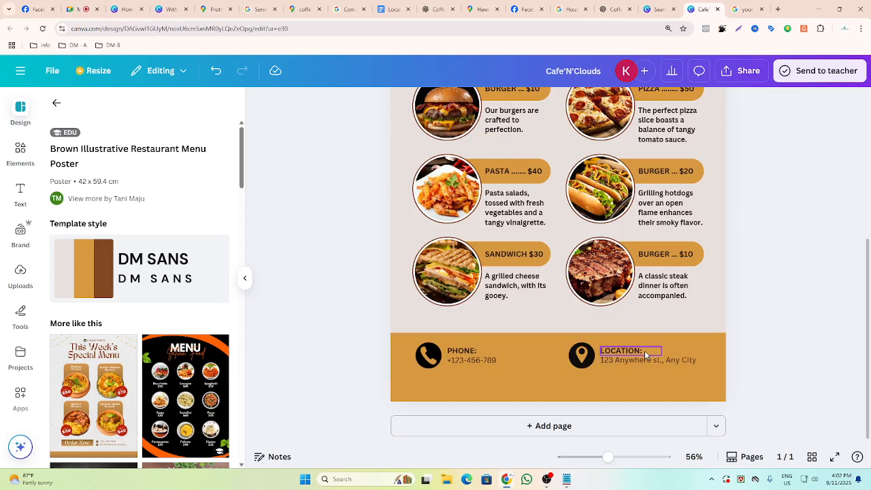
scroll(646, 354, up, 8)
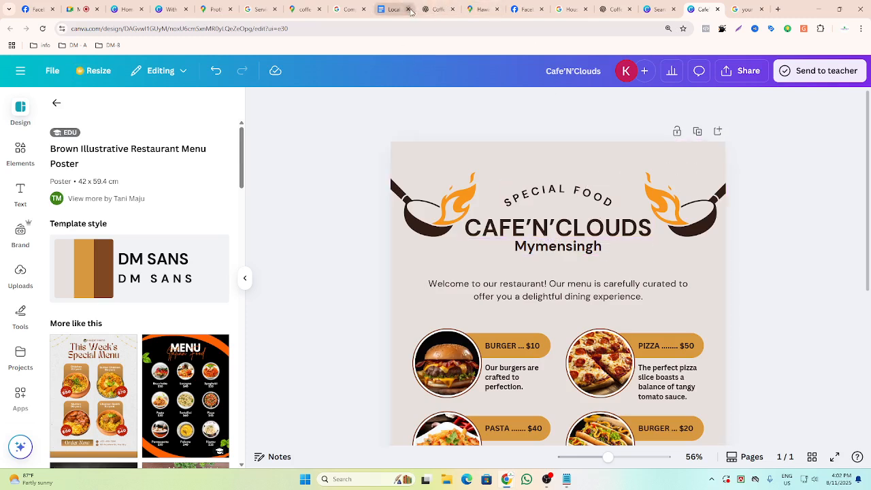
Return to the business profile setup and skip adding menu photos.
click(349, 10)
scroll(394, 262, down, 2)
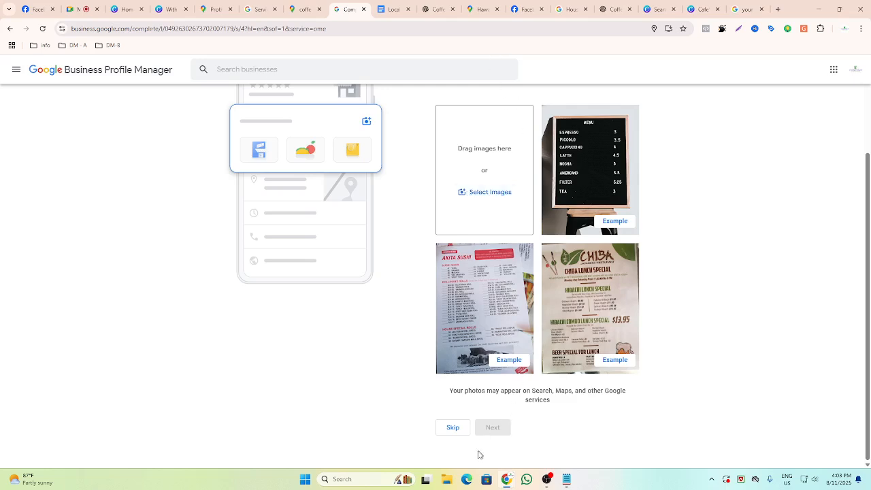
click(452, 430)
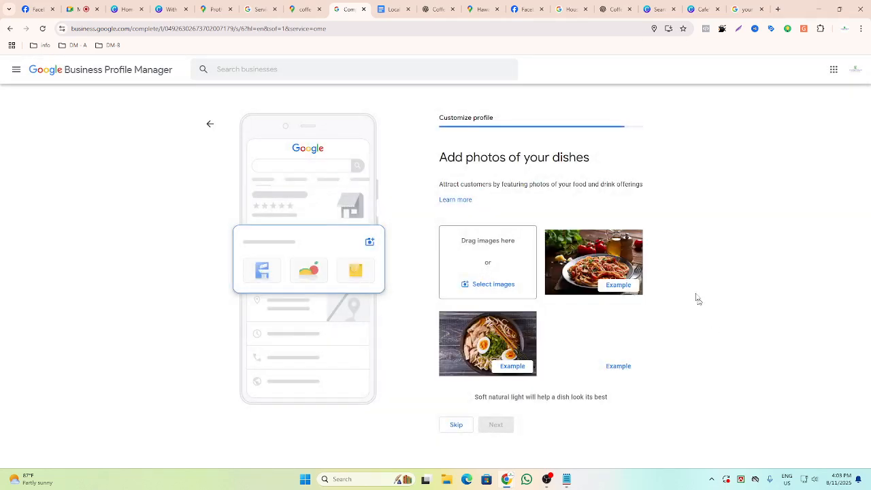
Skip the step for adding photos of dishes to the profile.
drag(433, 158, 600, 165)
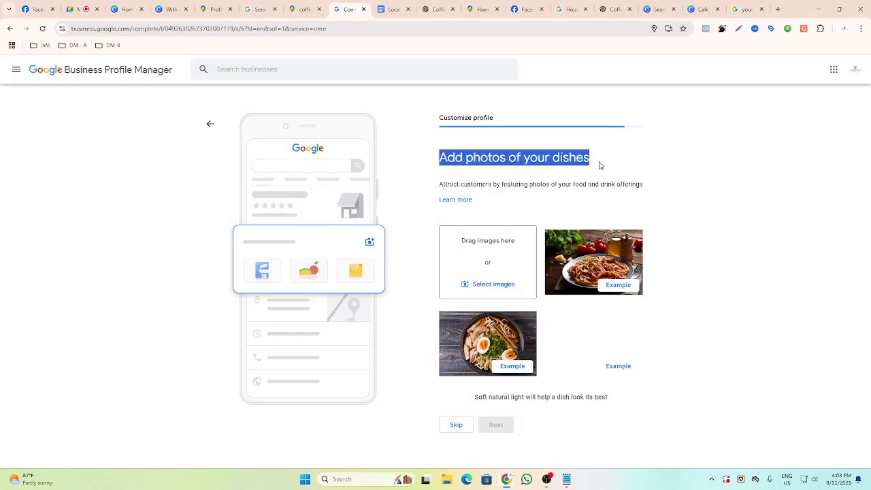
click(692, 180)
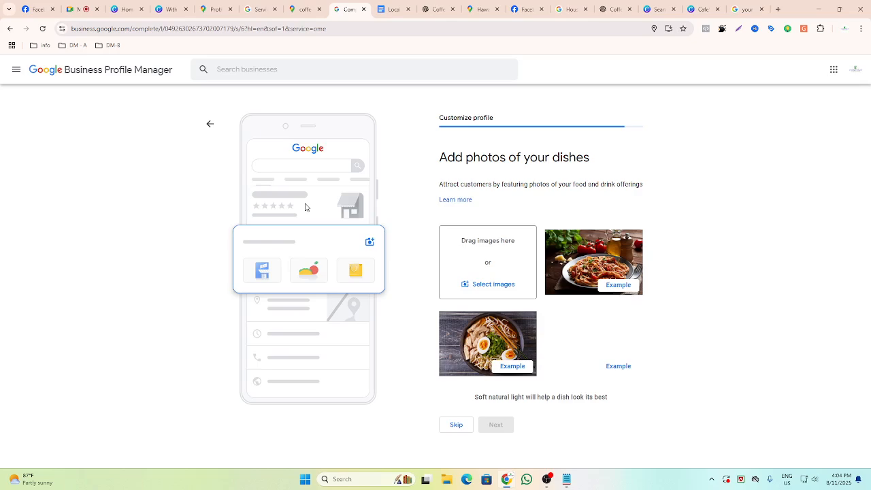
click(456, 430)
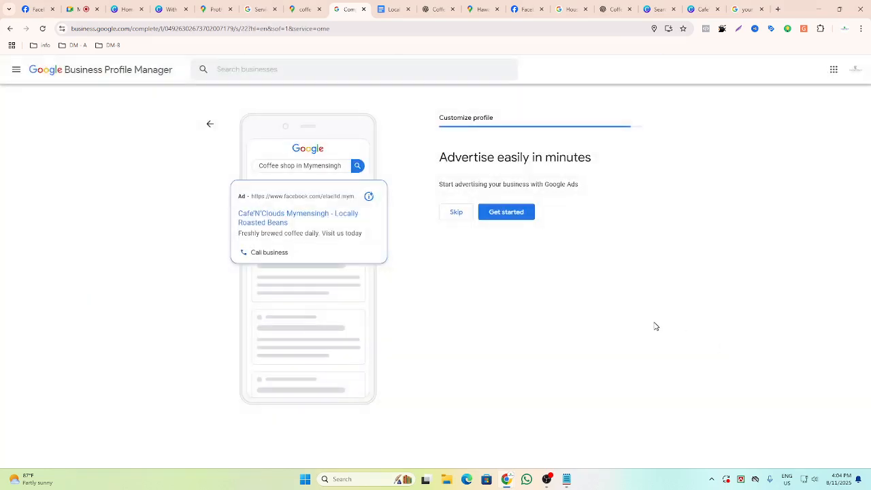
Examine the Google Ads advertising offer on the profile setup page.
drag(439, 157, 613, 161)
click(644, 336)
drag(545, 185, 581, 189)
click(626, 269)
Search Google Maps for Coffee in NYC and examine the sponsored coffee shop listings.
click(473, 9)
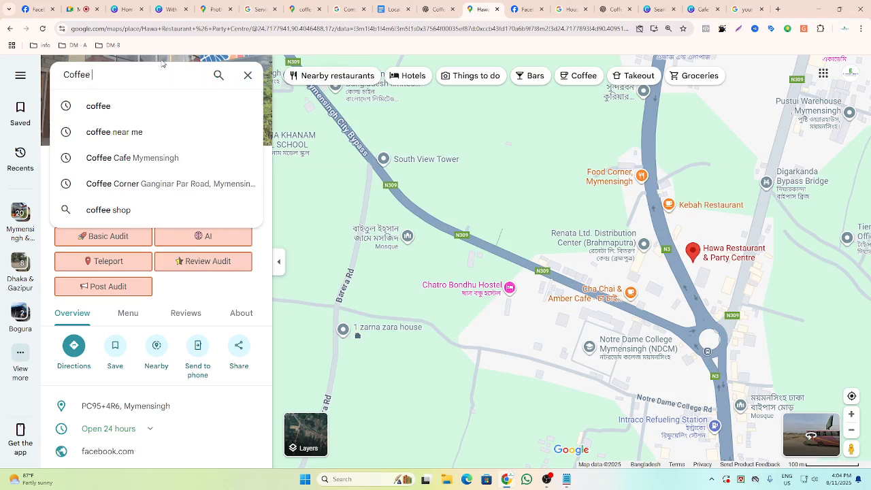
text(in)
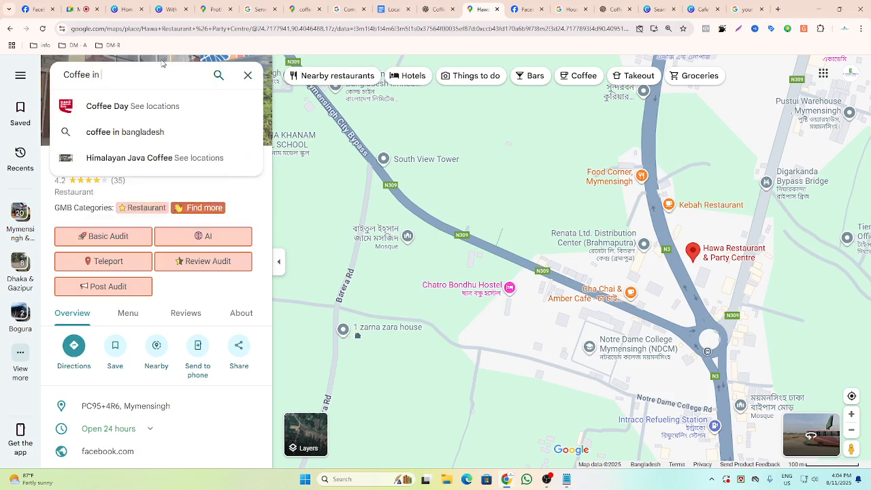
text( N)
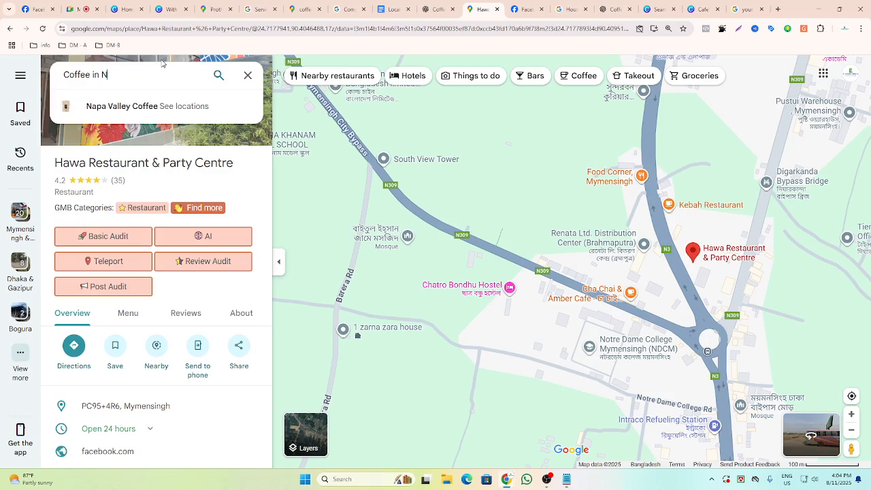
text(YC)
key(Return)
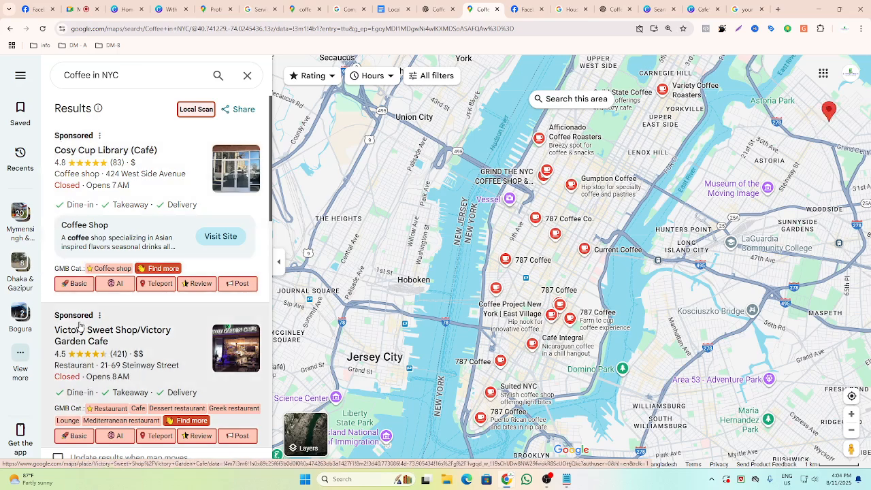
scroll(79, 326, down, 3)
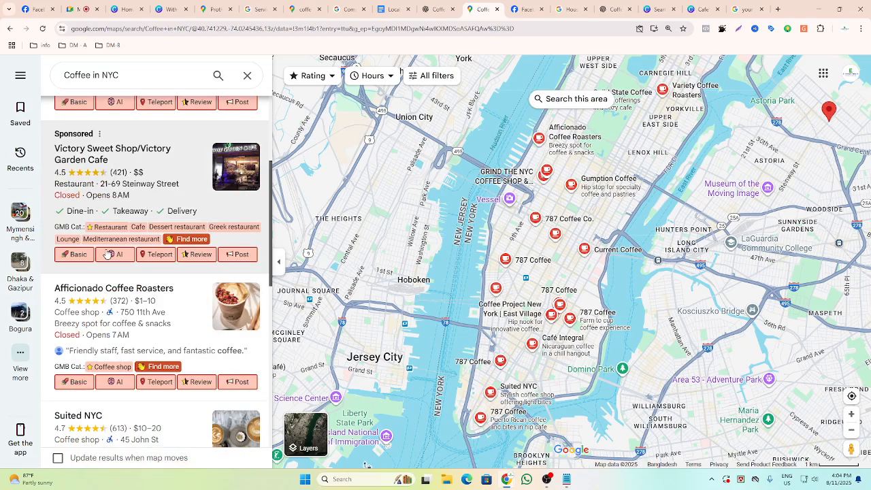
scroll(130, 272, up, 3)
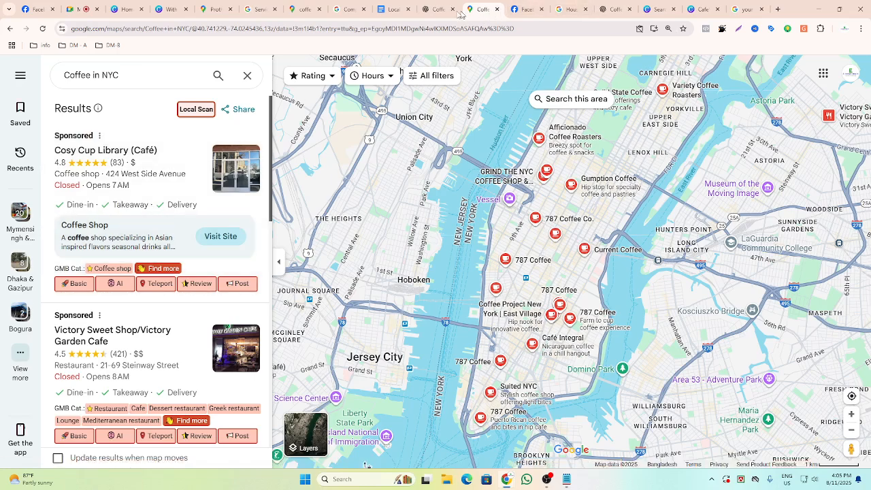
Skip both the Google Ads advertising offer and the custom domain and email offer.
click(349, 9)
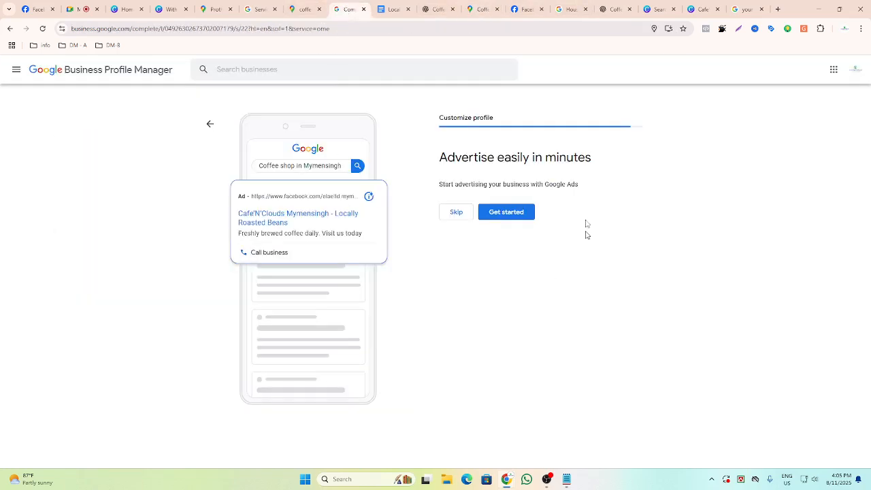
click(457, 214)
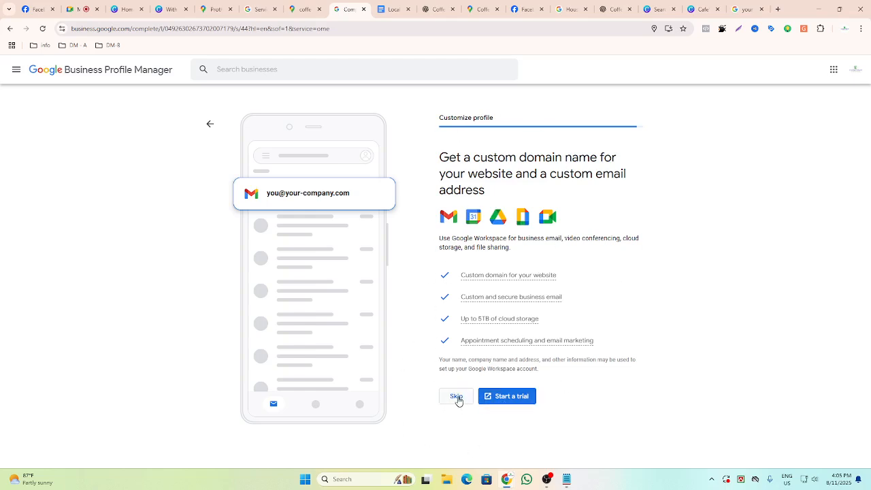
click(457, 399)
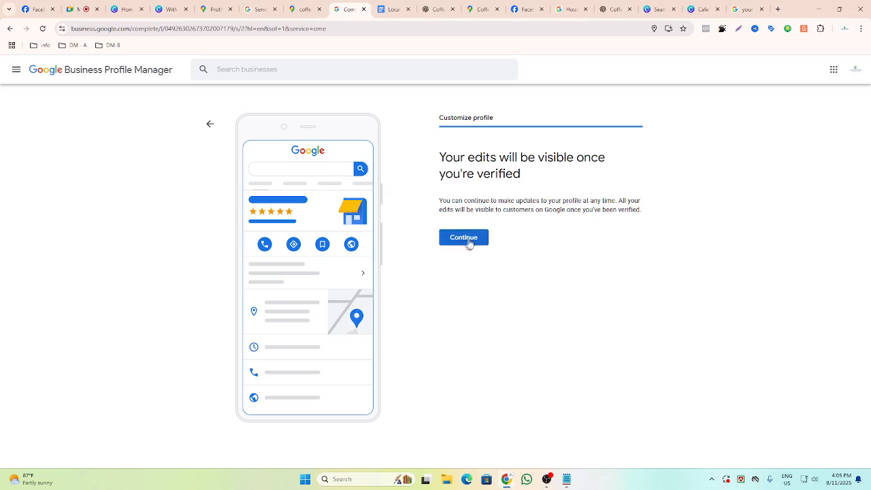
Continue past the verification notice to finish the profile setup.
drag(439, 157, 615, 177)
click(587, 265)
click(455, 244)
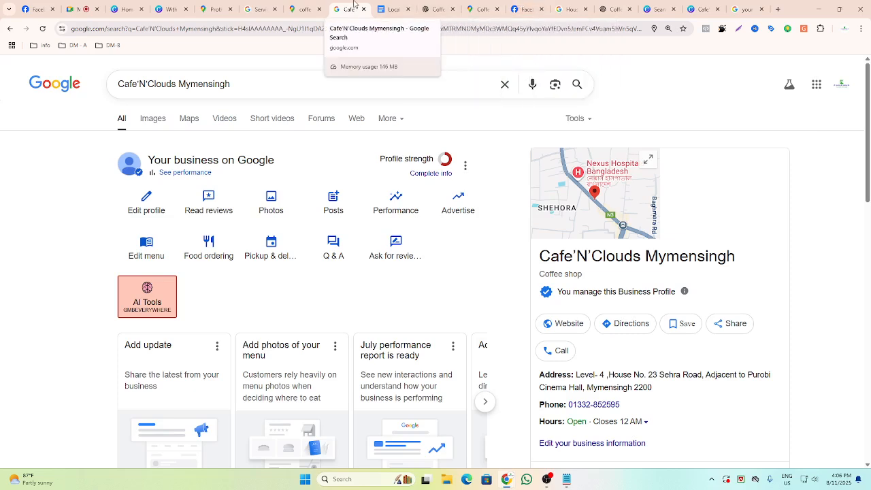
Examine the contact details in the intro section of the business's Facebook page.
click(36, 9)
scroll(200, 340, down, 1)
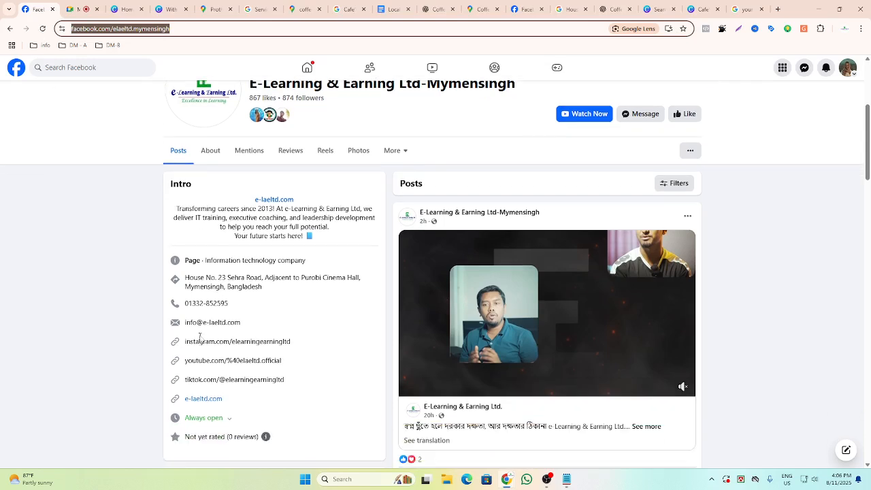
double_click(217, 303)
click(99, 322)
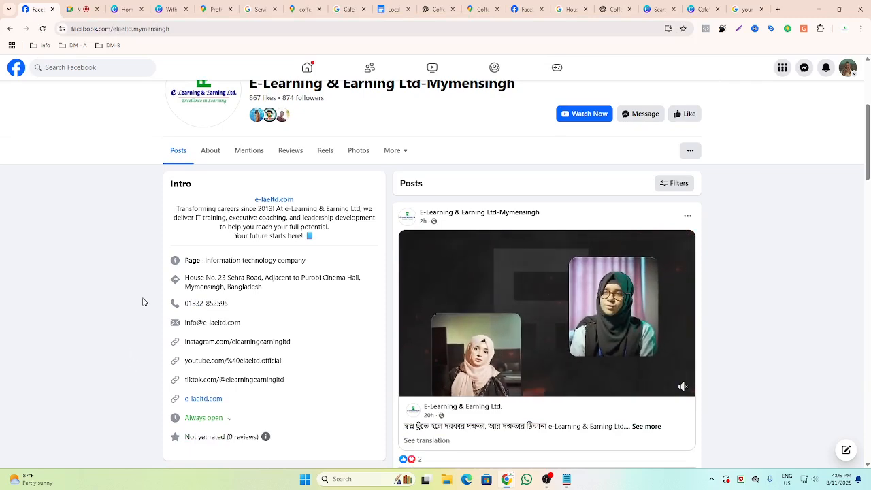
scroll(266, 327, up, 5)
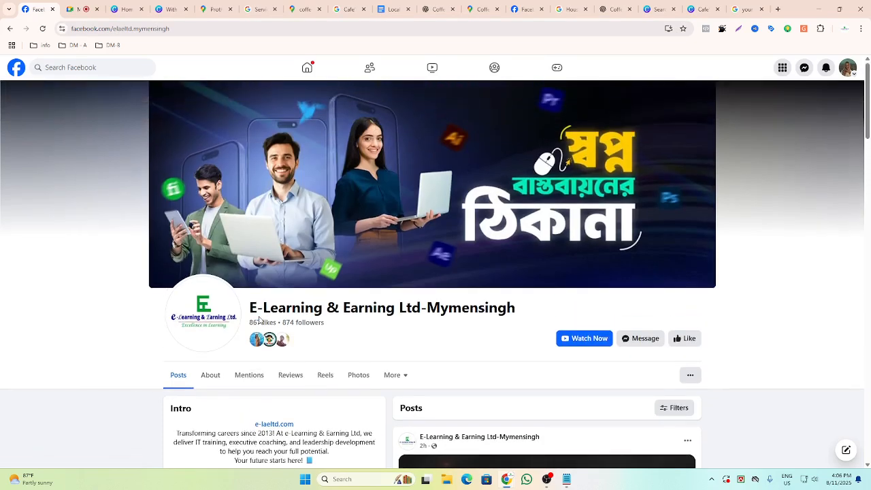
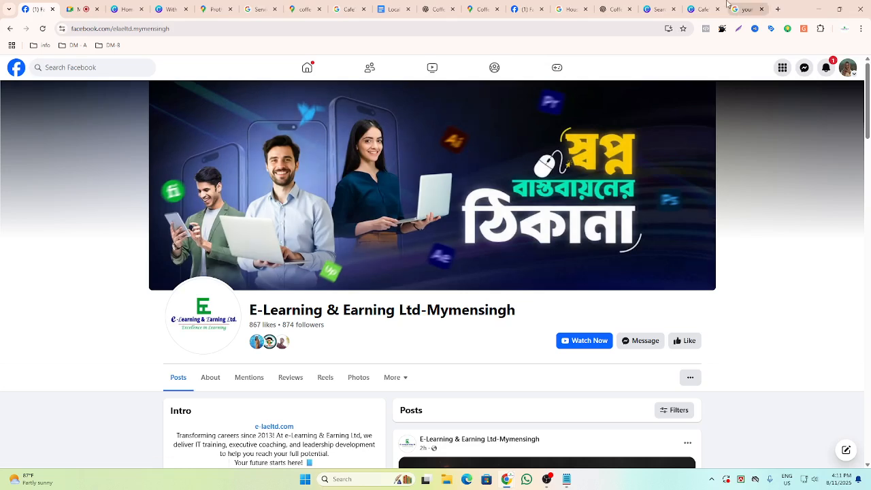
click(546, 479)
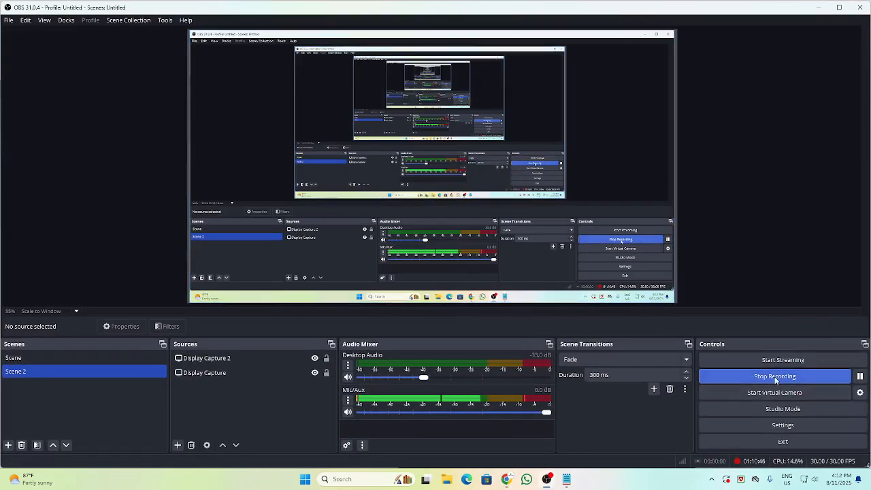